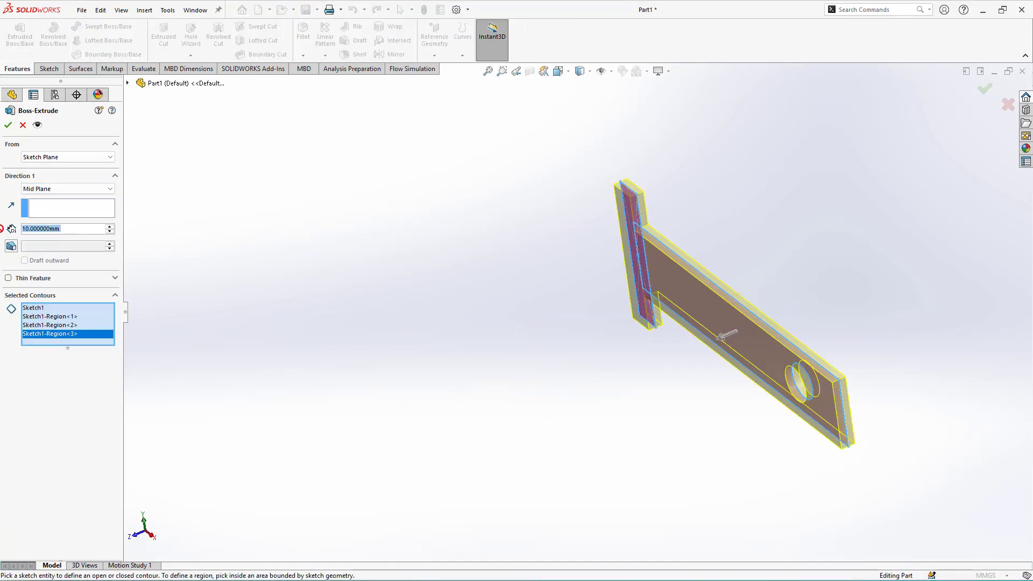
- Extrude the sketched T-shaped bracket profile with its circular hole into a solid plate
mouse_move(242, 226)
middle_down()
mouse_move(325, 194)
mouse_move(242, 229)
middle_up()
drag(64, 229, 1, 229)
click(8, 125)
- Fillet the two inner corner edges and the two outer edges at the hole end with a 20 mm radius
middle_drag(377, 323, 465, 372)
click(506, 212)
click(540, 177)
click(580, 458)
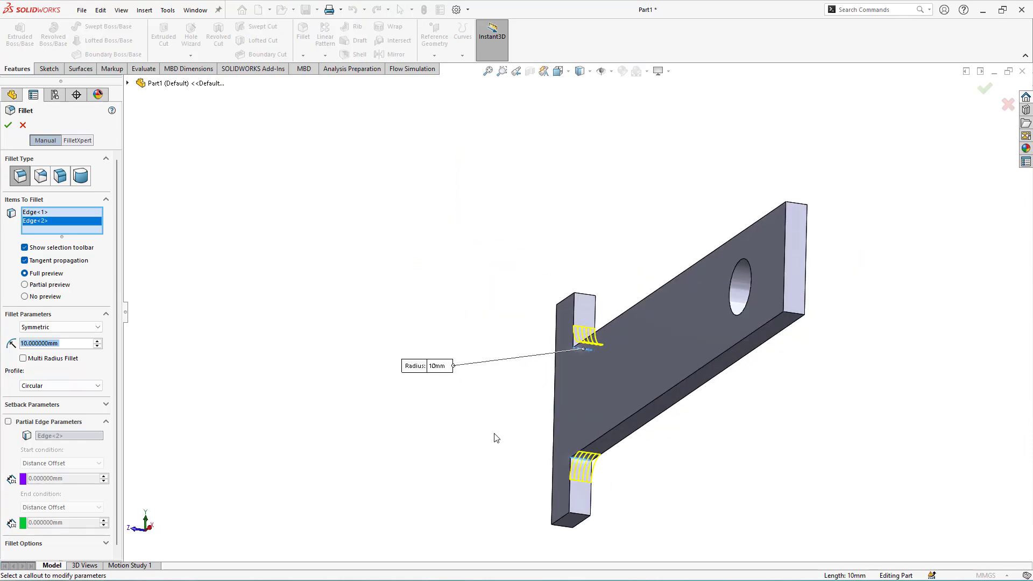
middle_drag(495, 433, 888, 374)
click(902, 401)
click(899, 444)
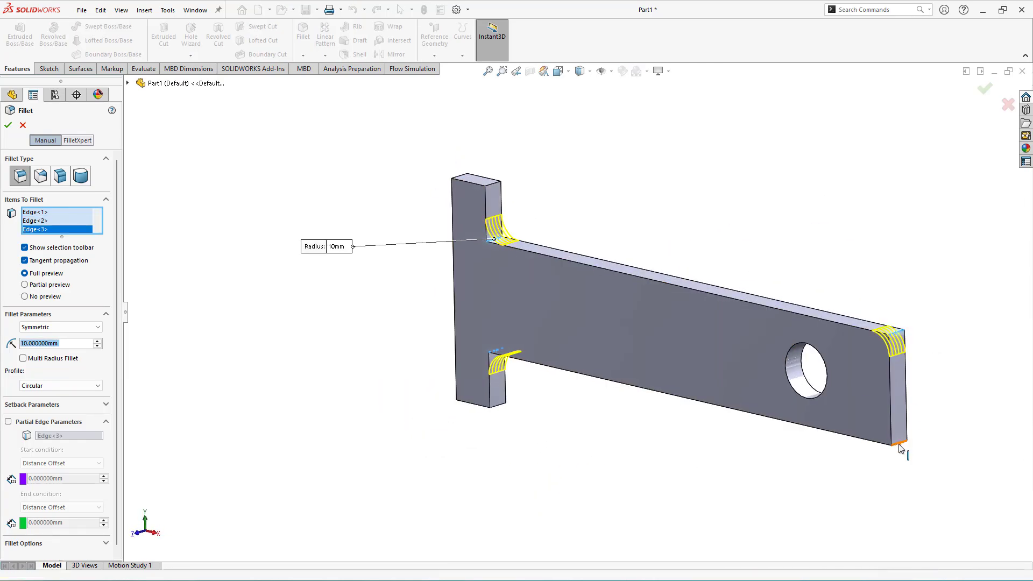
middle_drag(898, 444, 700, 447)
double_click(68, 358)
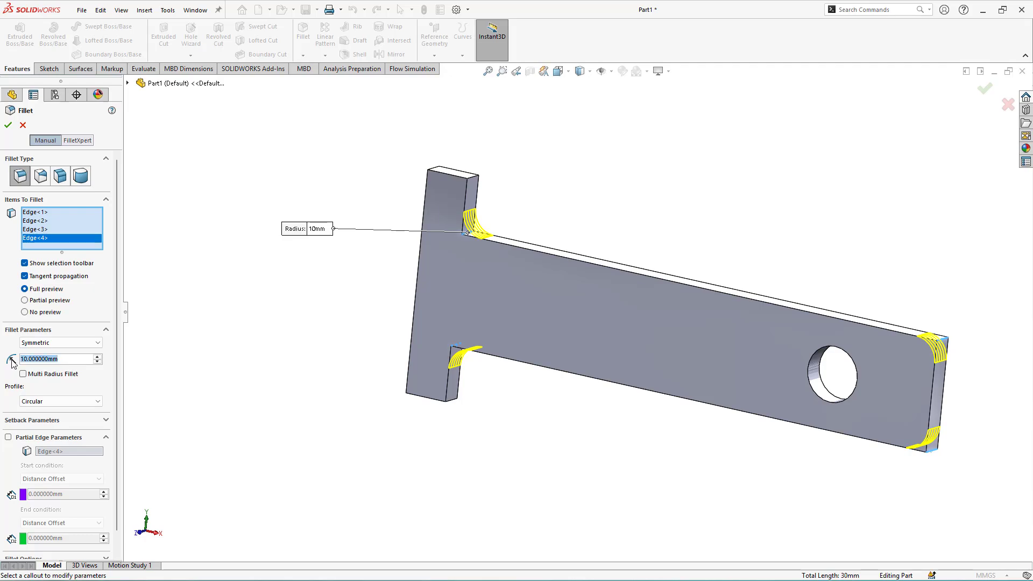
text(20)
key(Return)
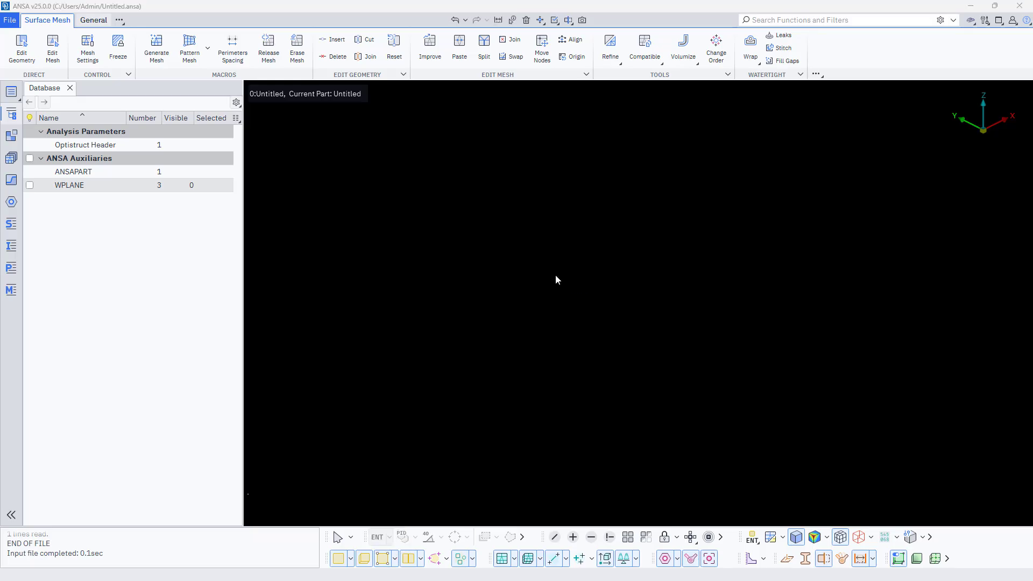
- Switch to ANSA and open the bracket geometry
click(506, 335)
click(414, 570)
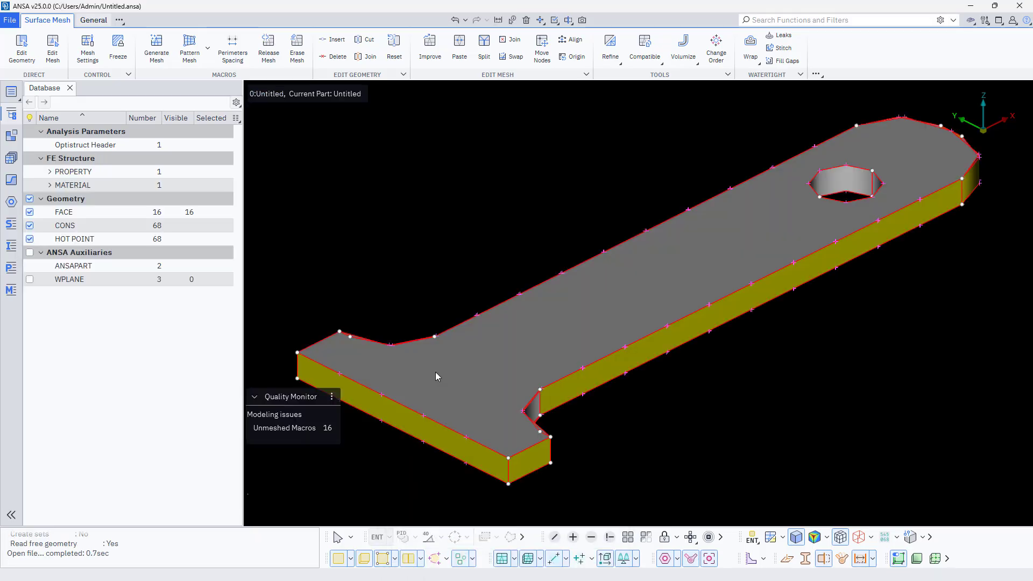
scroll(447, 259, up, 4)
ctrl+drag(462, 259, 439, 342)
ctrl+middle_drag(439, 342, 453, 279)
scroll(460, 308, up, 6)
scroll(467, 313, down, 6)
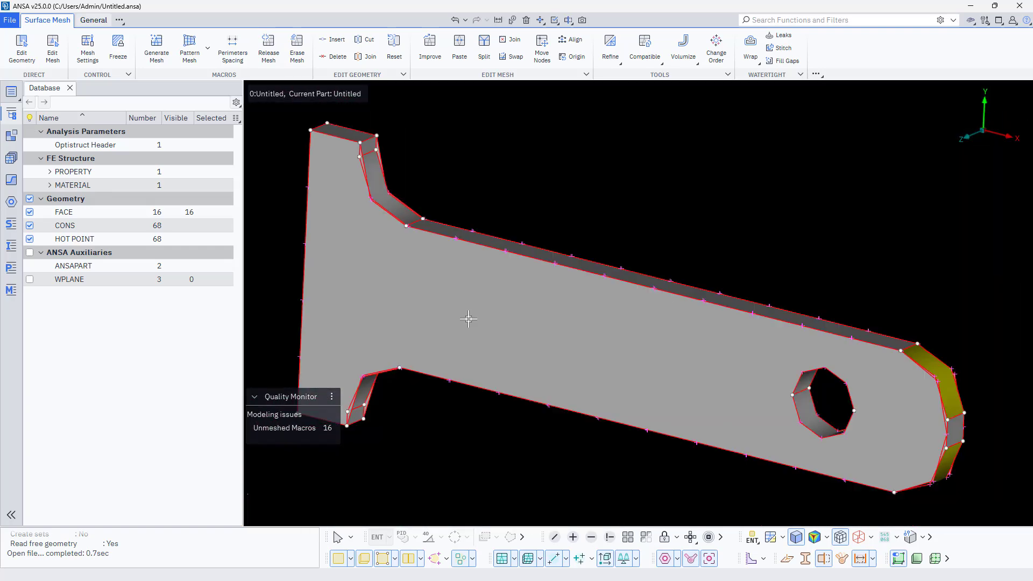
mouse_move(513, 318)
ctrl+mouse_down()
mouse_move(489, 305)
mouse_move(505, 316)
ctrl+mouse_up()
- Apply the CONS resolution with a perimeter length of 2 to the bracket geometry and accept the settings
click(984, 20)
click(926, 37)
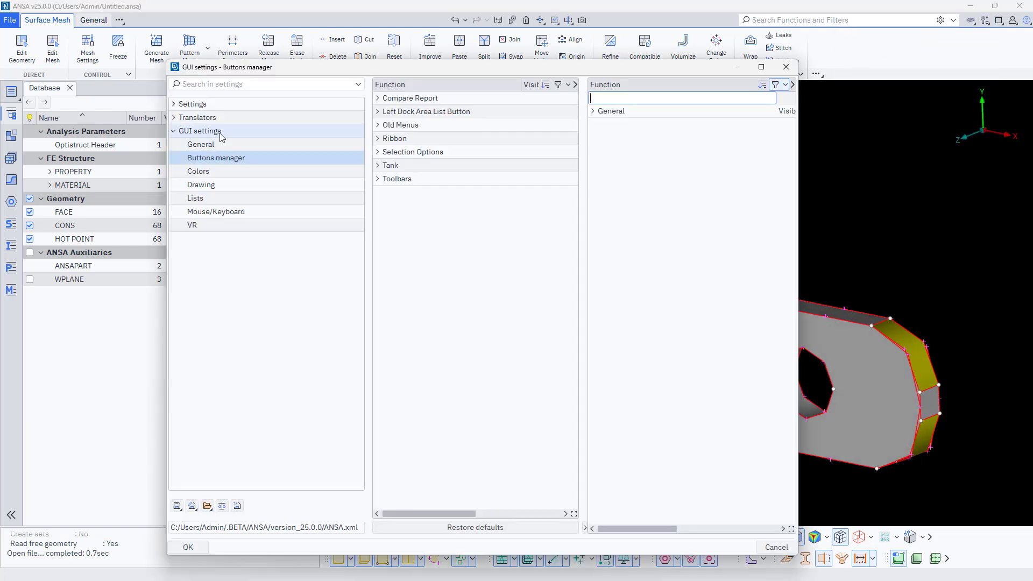
click(985, 20)
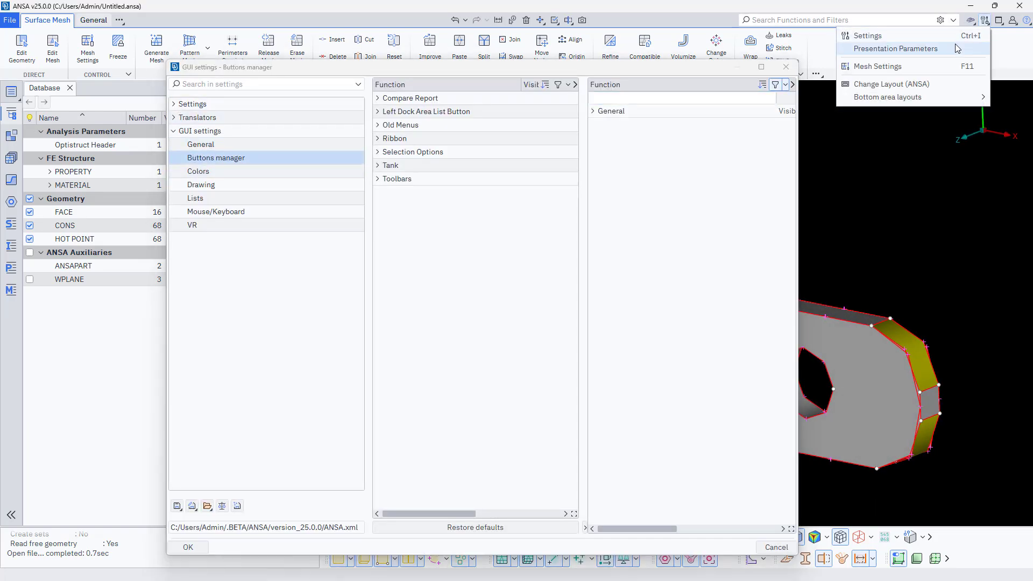
click(955, 45)
click(232, 399)
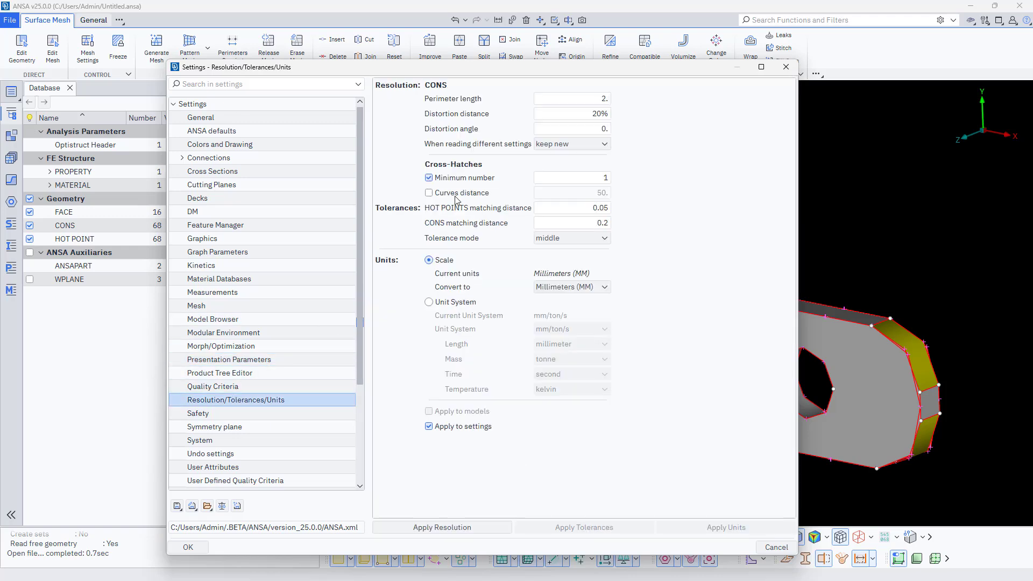
click(456, 530)
click(396, 499)
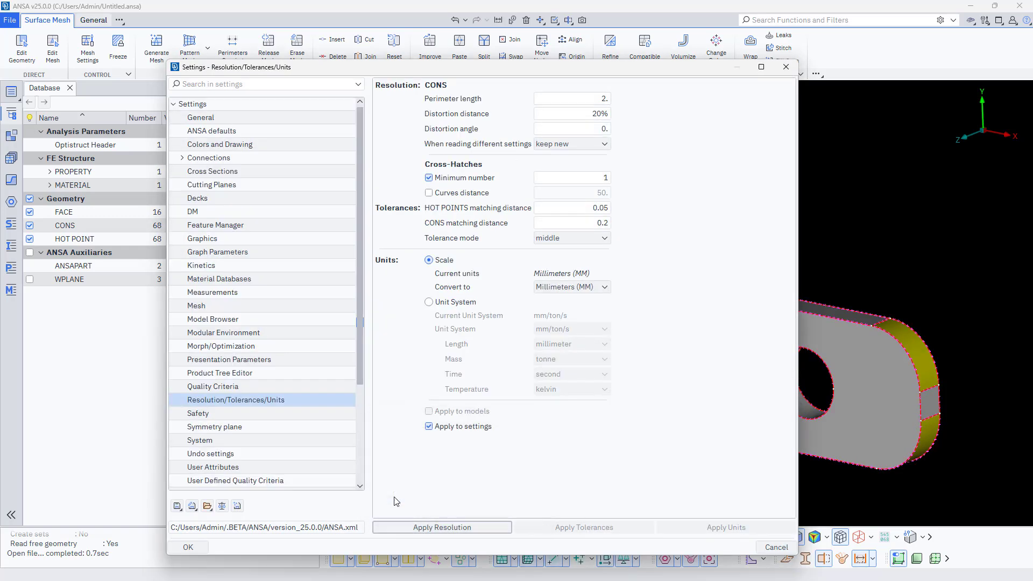
click(188, 547)
- Heal the geometry of the whole bracket
click(93, 20)
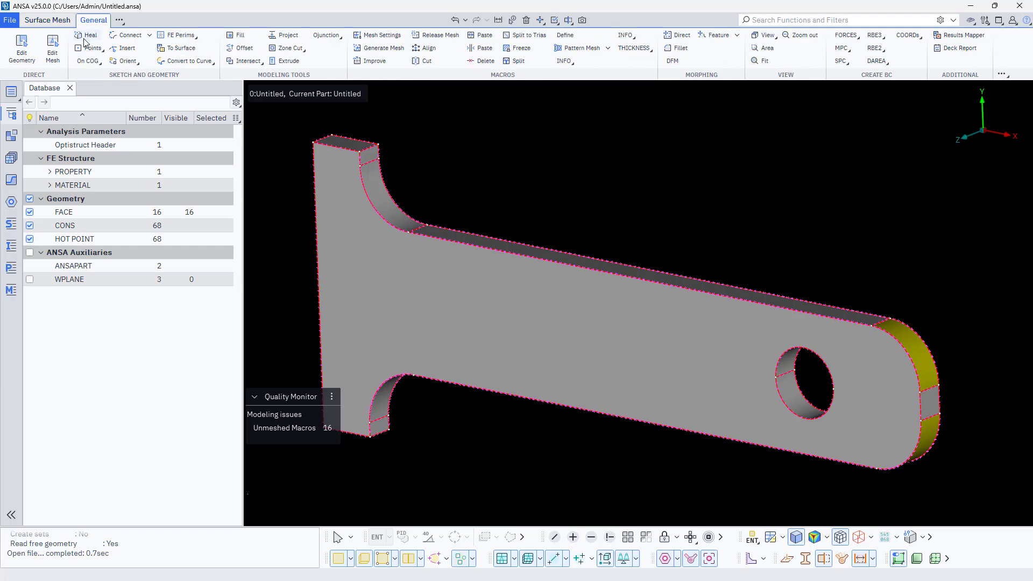
click(84, 39)
scroll(457, 302, down, 3)
drag(298, 162, 724, 440)
middle_click(539, 397)
middle_click(539, 396)
scroll(627, 341, up, 9)
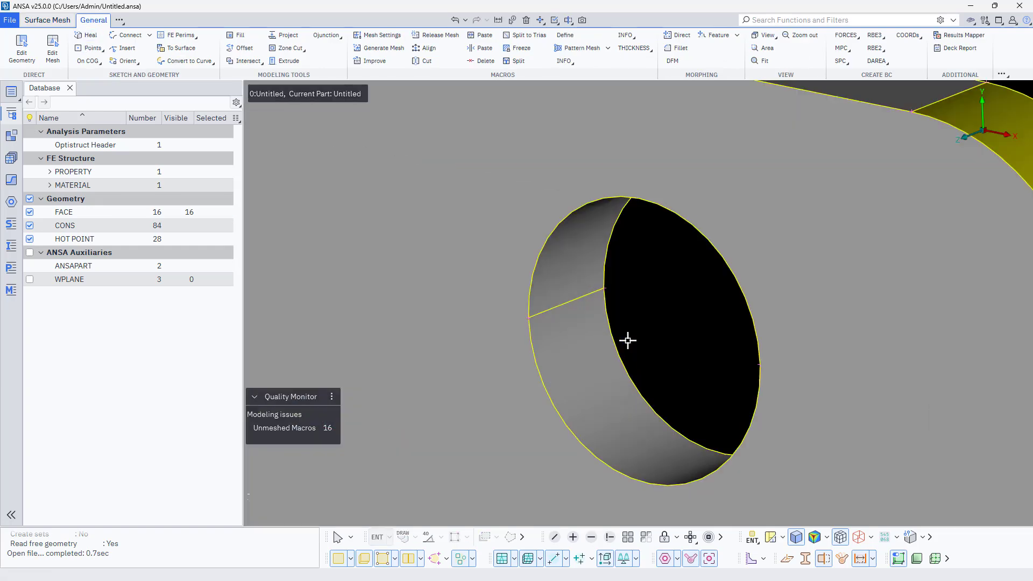
scroll(627, 341, down, 7)
mouse_move(579, 429)
ctrl+mouse_down()
mouse_move(487, 429)
mouse_move(576, 426)
ctrl+mouse_up()
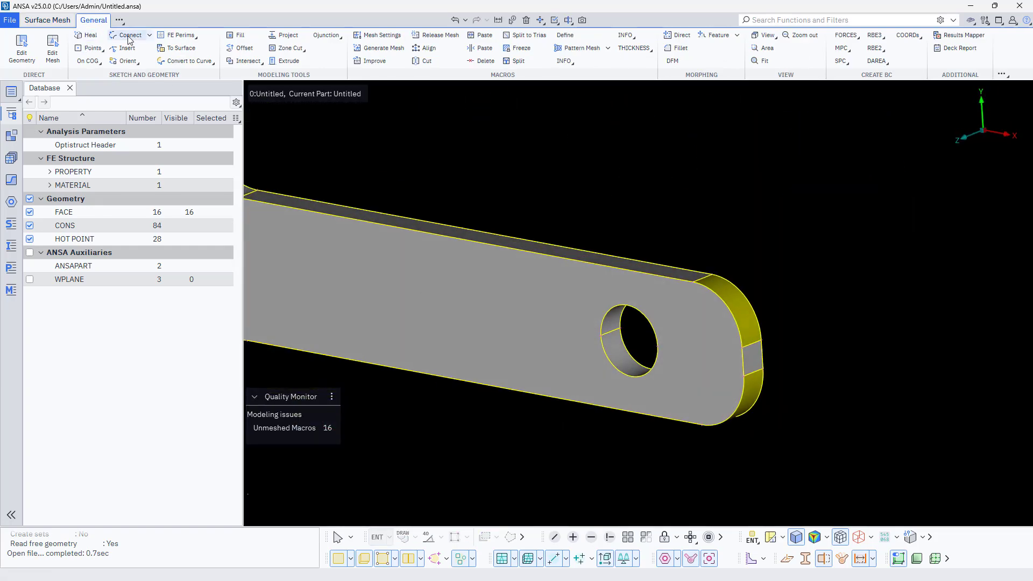
- Orient the bracket's faces so that their grey side is outside
click(129, 62)
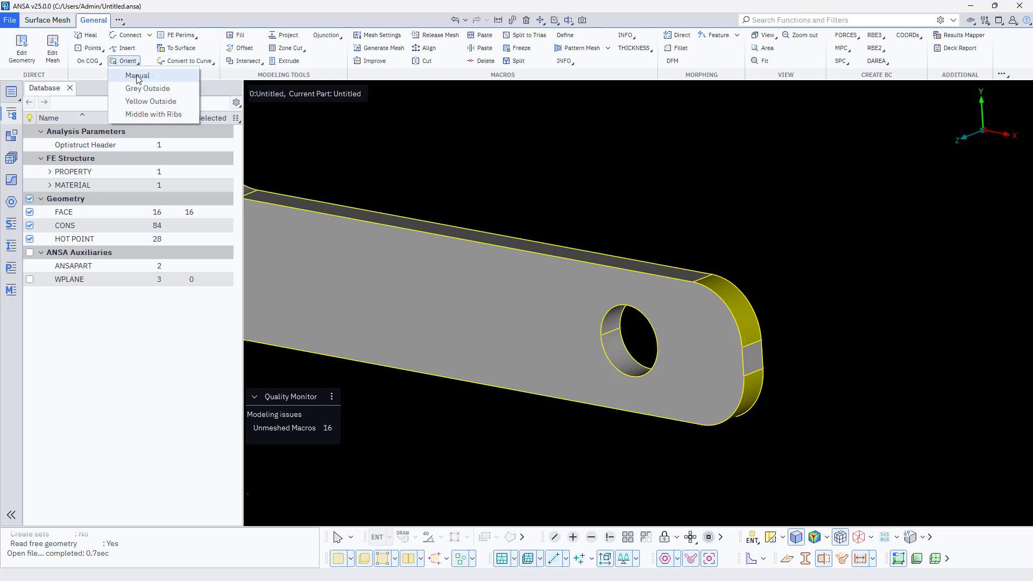
click(144, 89)
scroll(699, 212, down, 6)
mouse_move(615, 313)
ctrl+mouse_down()
mouse_move(569, 323)
mouse_move(718, 249)
mouse_move(574, 314)
mouse_move(609, 312)
ctrl+mouse_up()
scroll(753, 191, up, 7)
scroll(753, 190, down, 4)
ctrl+drag(399, 252, 413, 242)
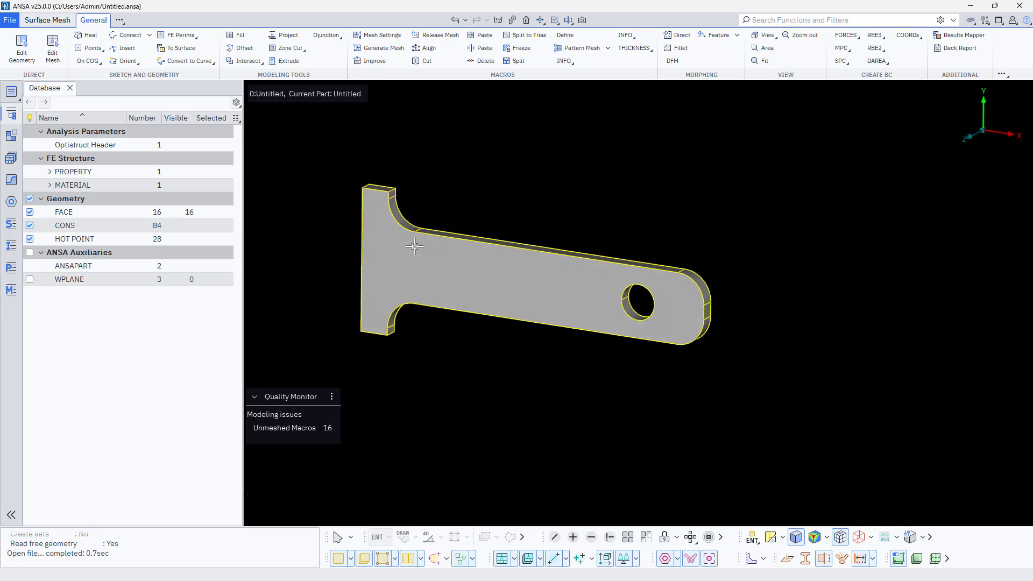
- Generate a first-order Ortho Tria surface mesh with a target length of 5 on all faces of the bracket
click(380, 47)
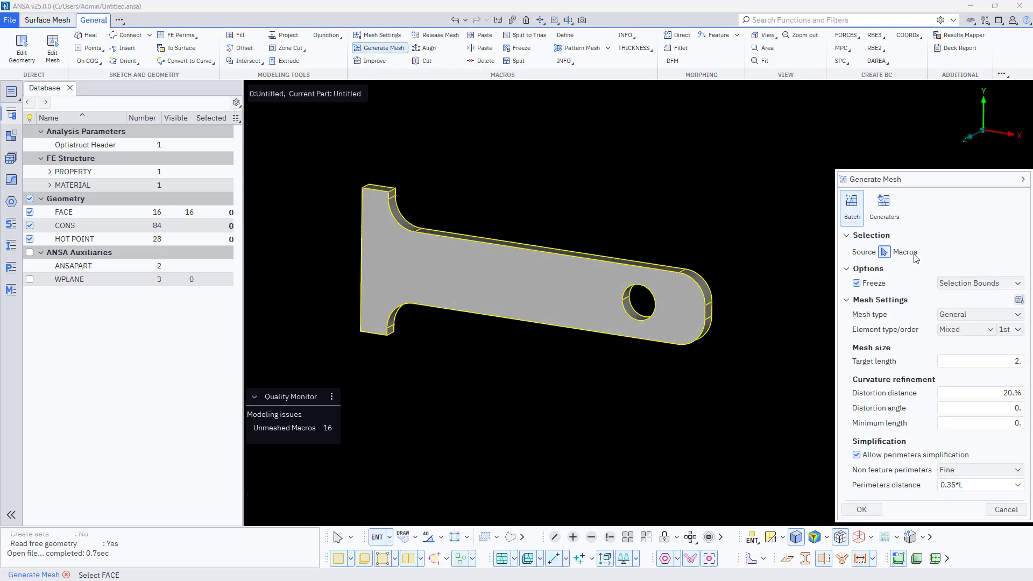
click(956, 330)
click(960, 384)
click(991, 361)
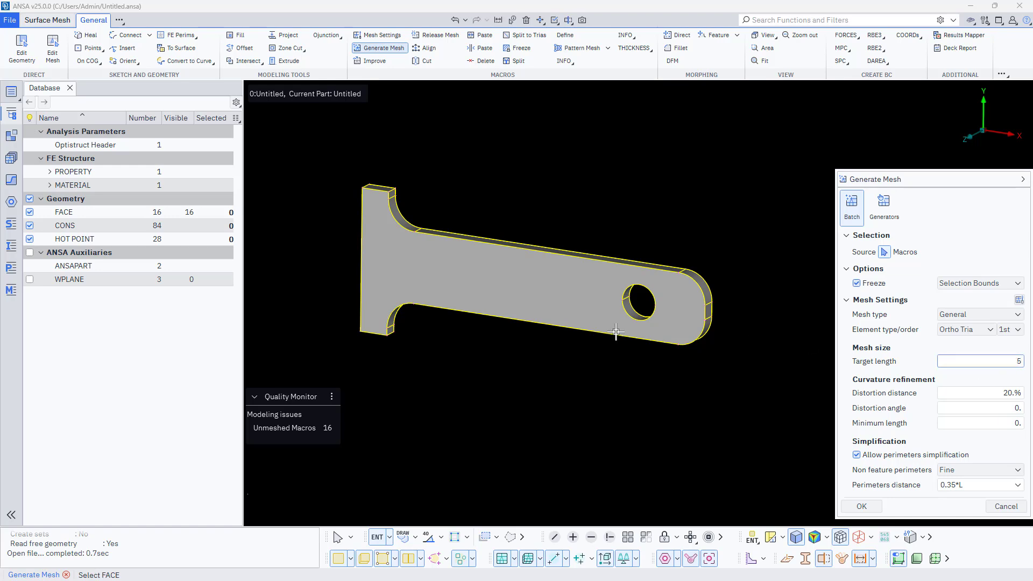
scroll(521, 342, down, 2)
drag(366, 221, 739, 457)
scroll(739, 457, down, 2)
scroll(658, 414, up, 4)
middle_click(595, 366)
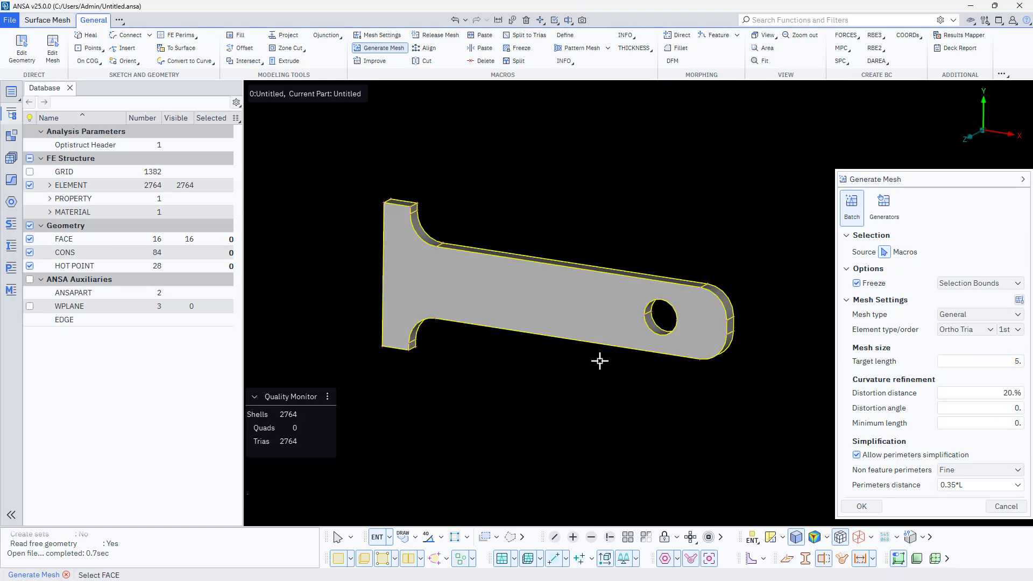
scroll(621, 327, up, 3)
scroll(621, 328, down, 3)
key(Escape)
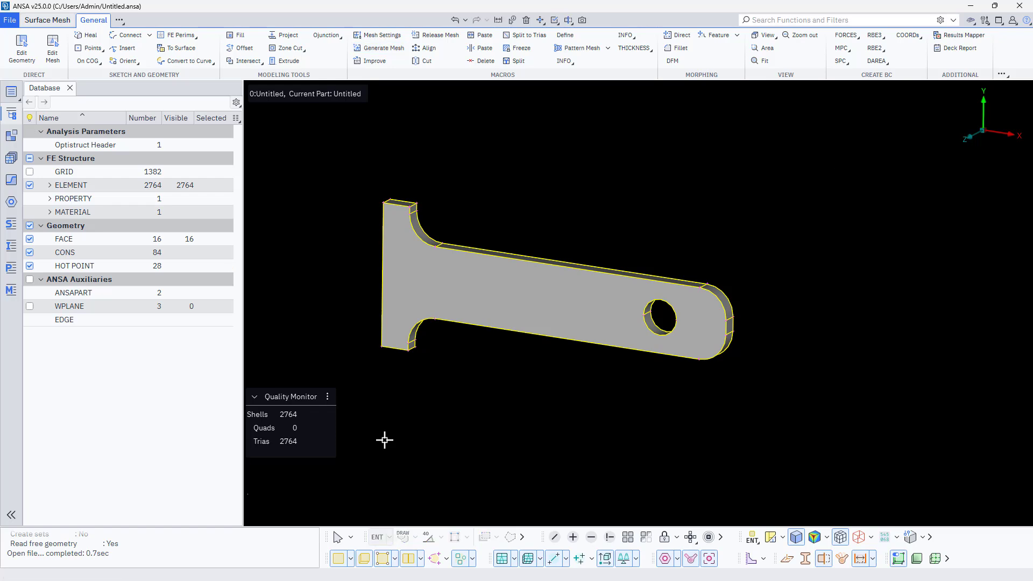
- Expand the element category in the database and enable the Midsurface, Volume Mesh and Retopology toolsets
click(50, 185)
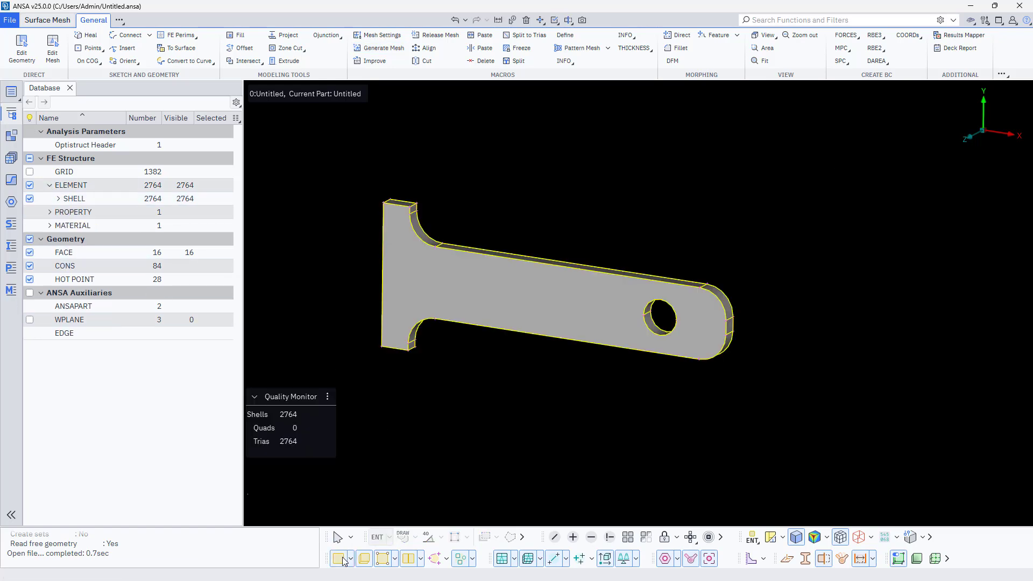
click(118, 23)
click(56, 22)
click(95, 21)
click(120, 21)
mouse_move(140, 49)
click(223, 75)
click(219, 49)
click(220, 101)
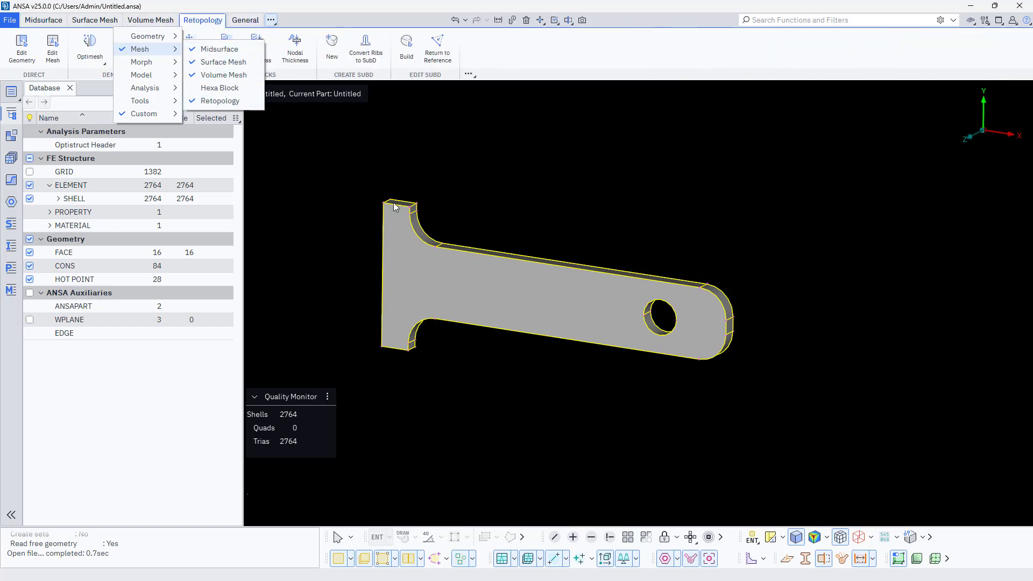
- Switch to the Surface Mesh toolset to display the triangular mesh on the bracket
click(93, 22)
scroll(588, 301, up, 3)
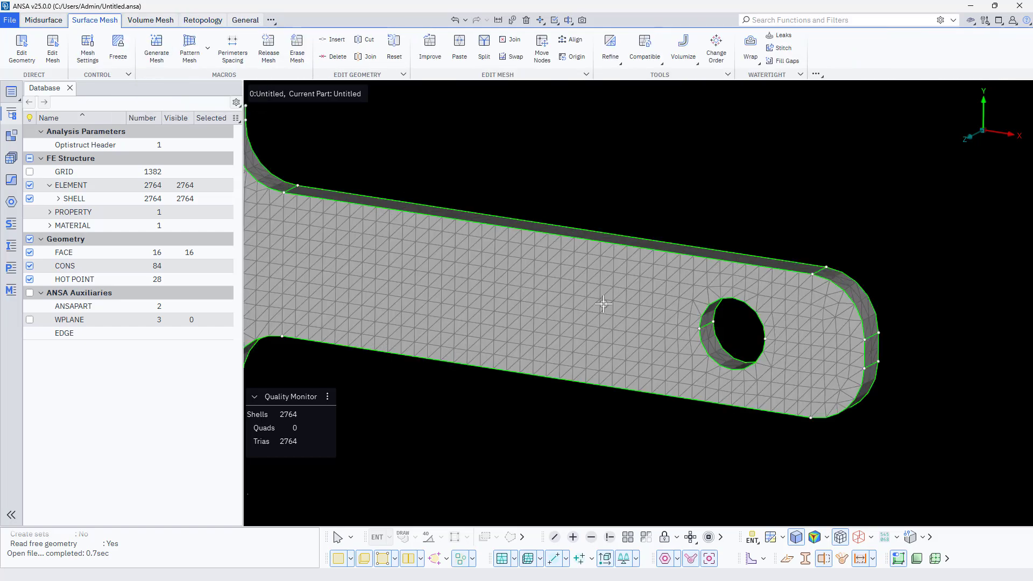
ctrl+drag(684, 219, 562, 328)
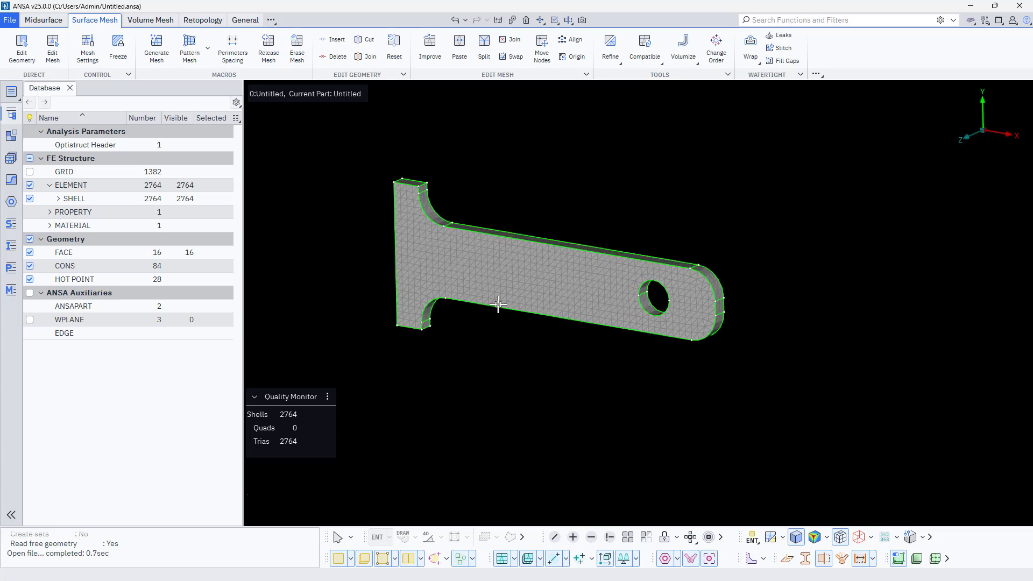
- Constrain all nodes on the bracket's flat end face with a nodal SPC in components 123456 and show the boundary conditions
ctrl+drag(498, 305, 428, 202)
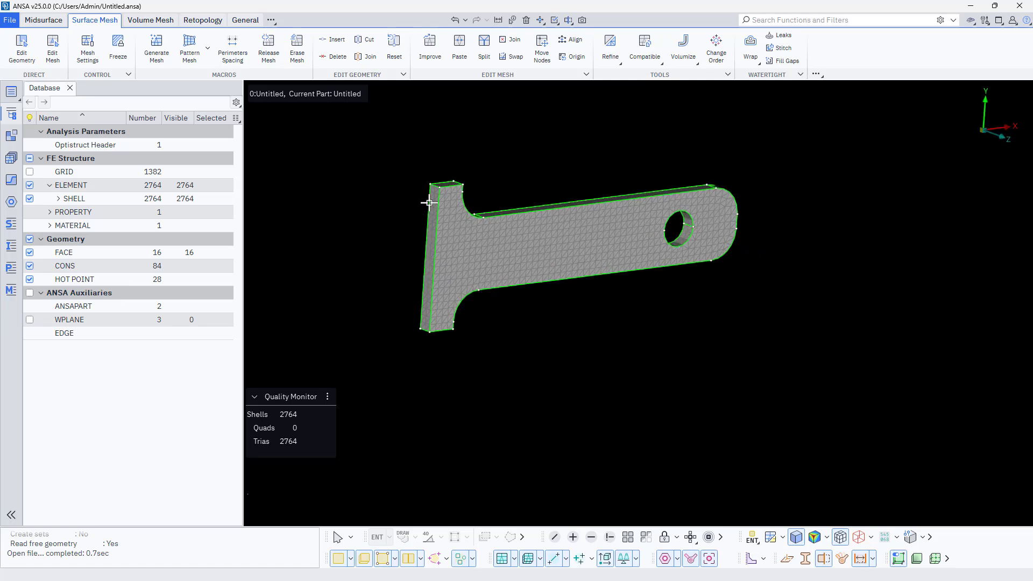
right_click(96, 370)
mouse_move(159, 377)
mouse_move(226, 378)
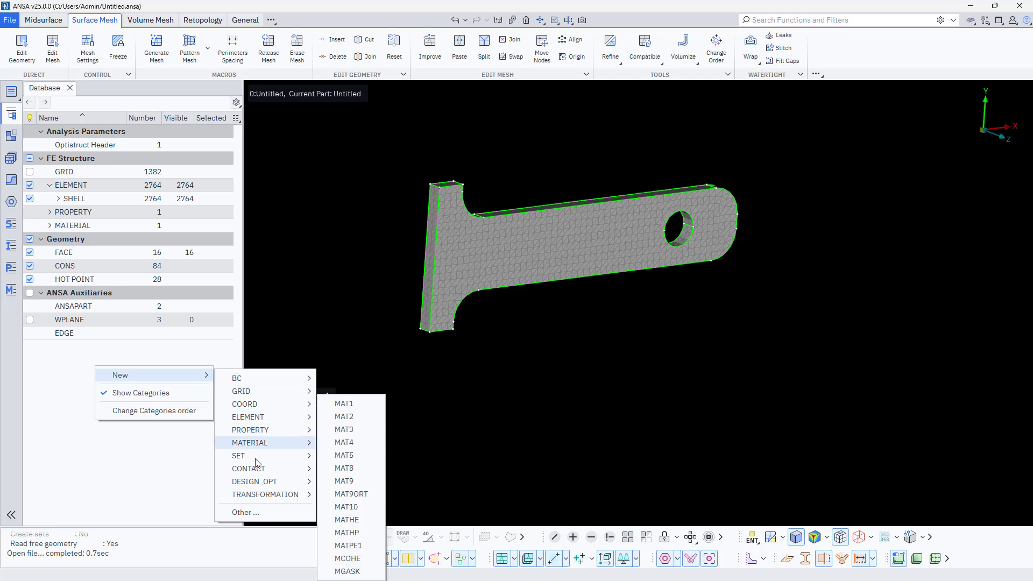
mouse_move(259, 473)
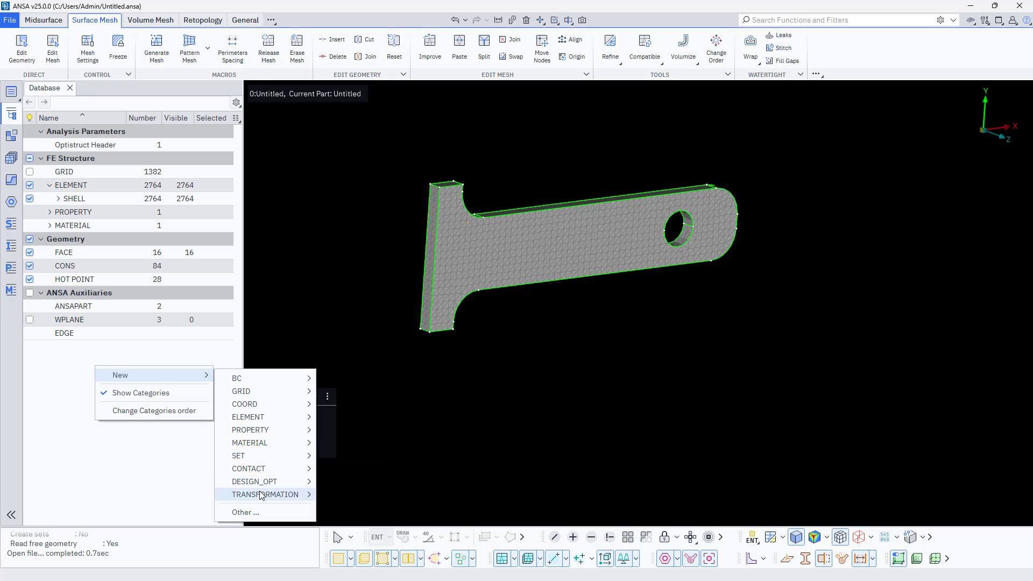
mouse_move(264, 380)
mouse_move(355, 391)
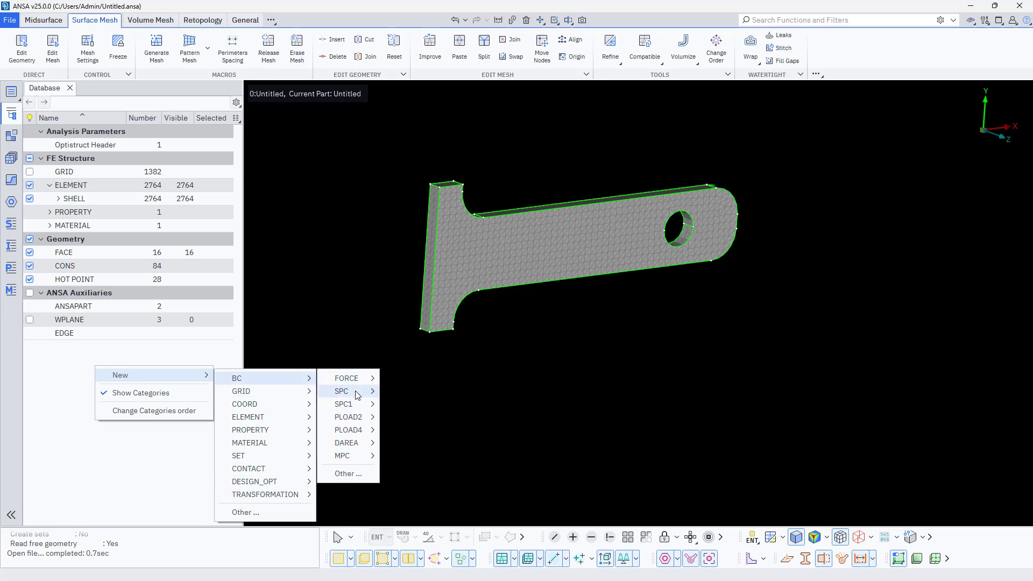
click(406, 392)
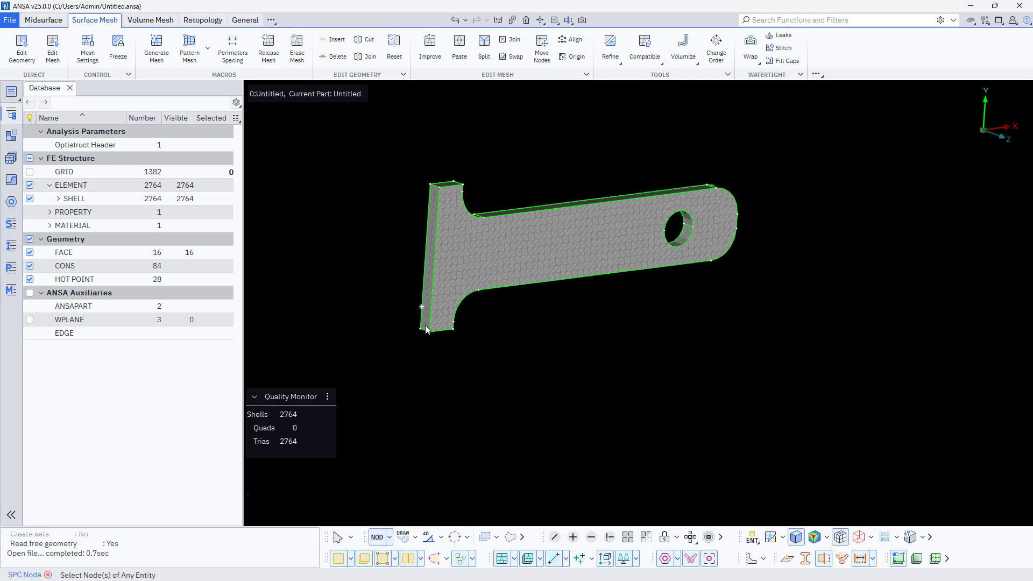
click(428, 537)
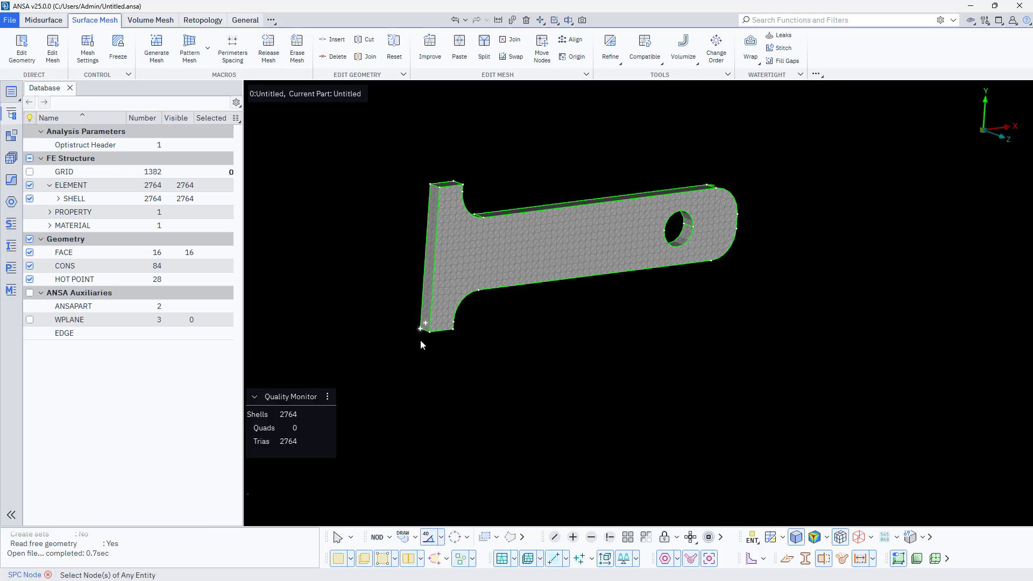
click(389, 538)
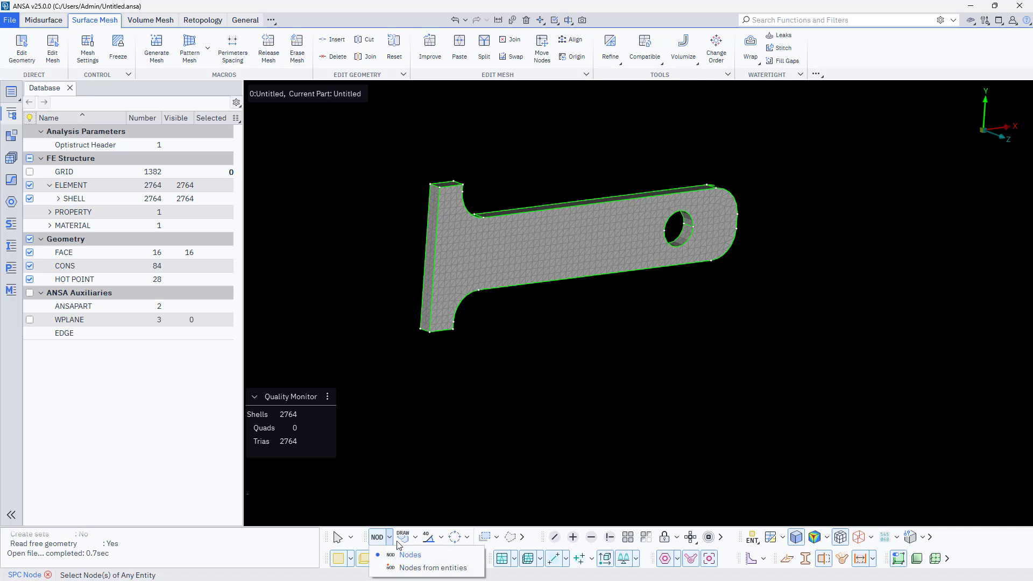
click(409, 566)
click(429, 540)
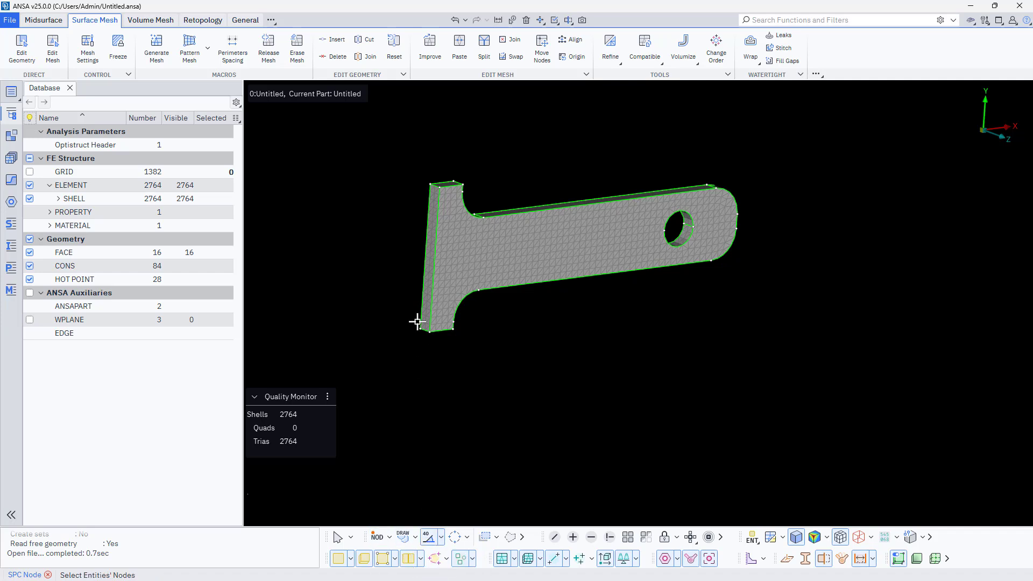
click(427, 325)
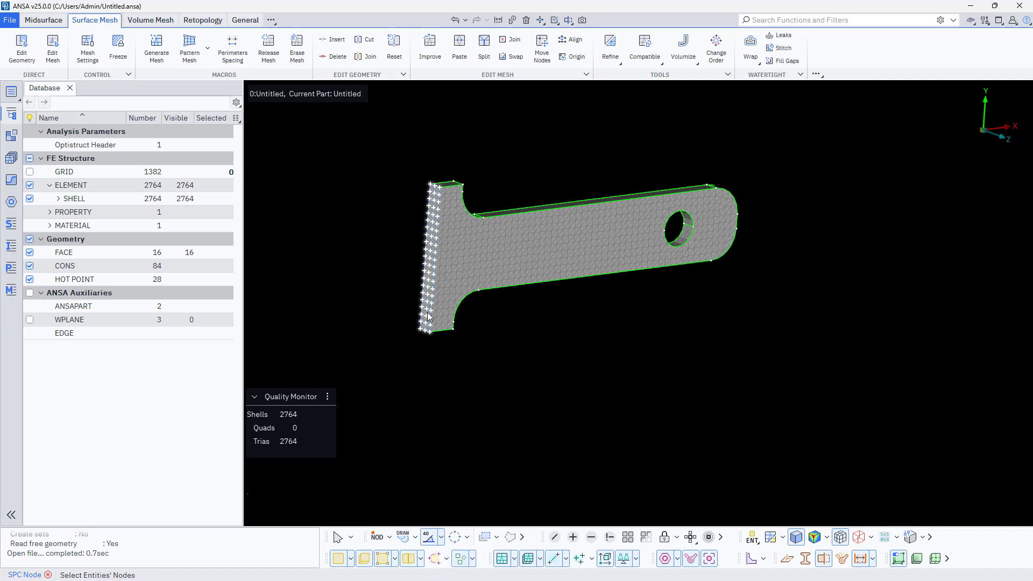
middle_click(408, 285)
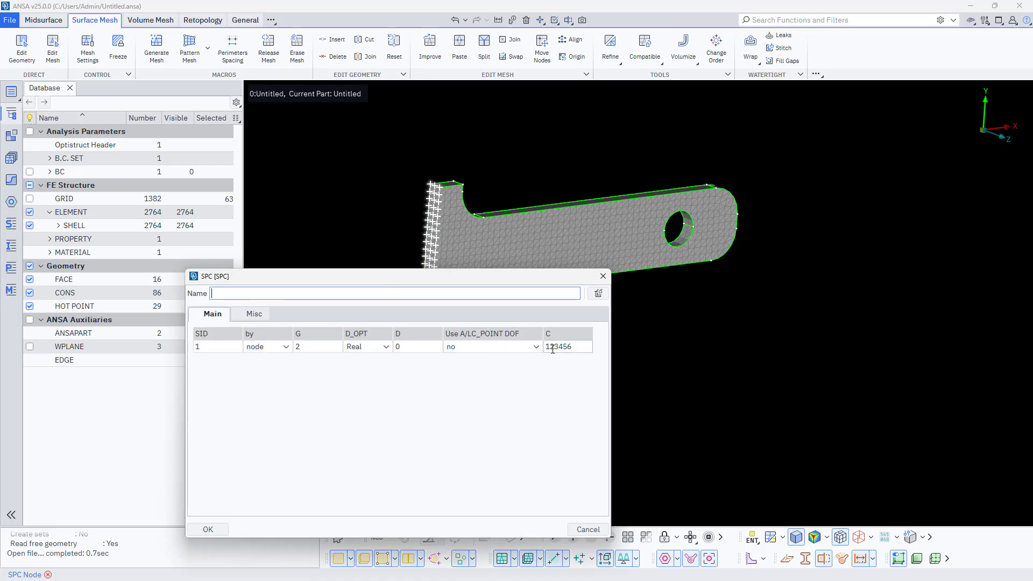
click(207, 529)
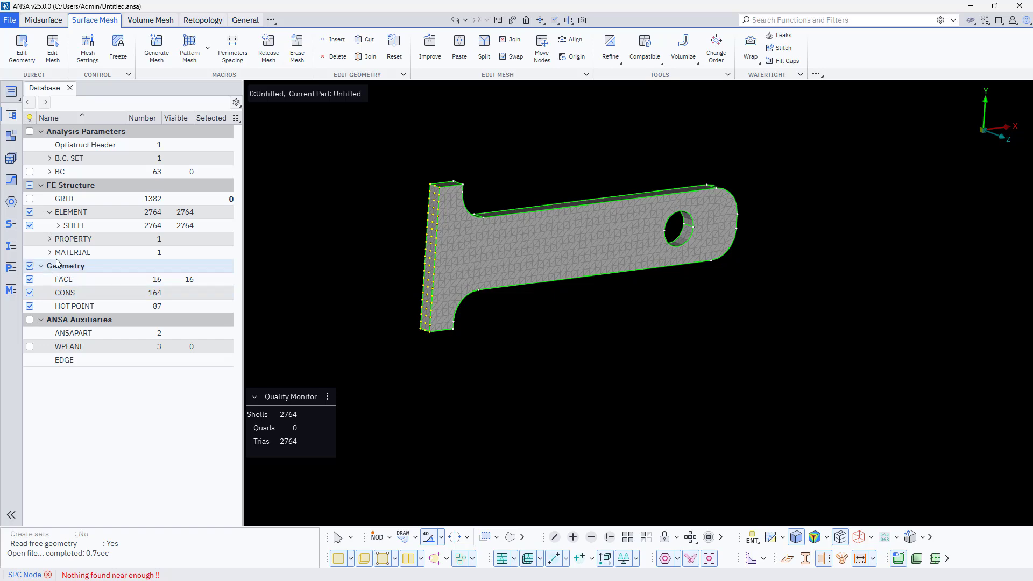
click(29, 171)
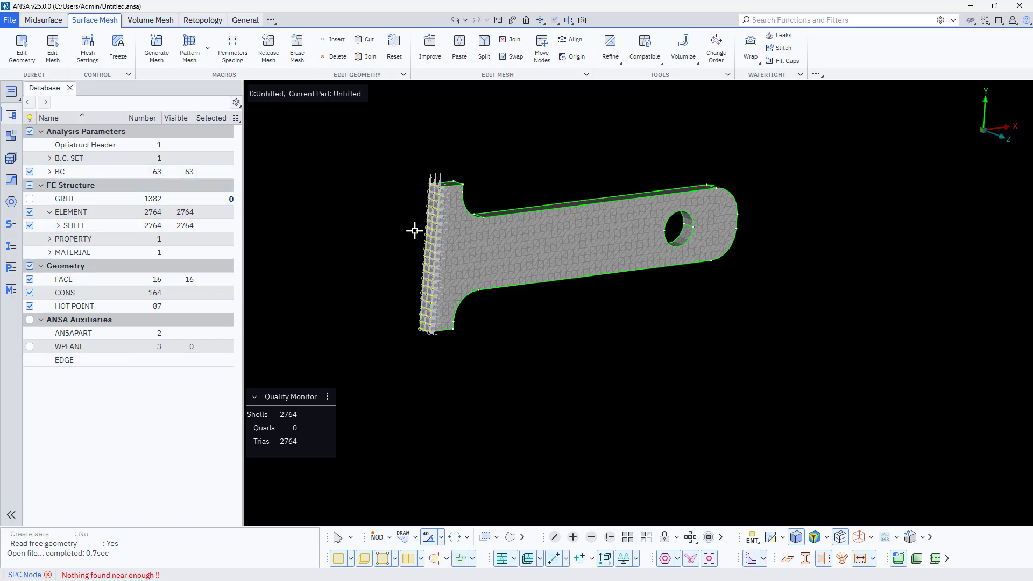
- Create a many-node RBE2 from the nodes on the hole's inner surface, with a new master node at the convex hull centroid and components 123456
ctrl+middle_drag(409, 247, 402, 264)
ctrl+drag(534, 286, 514, 362)
click(242, 21)
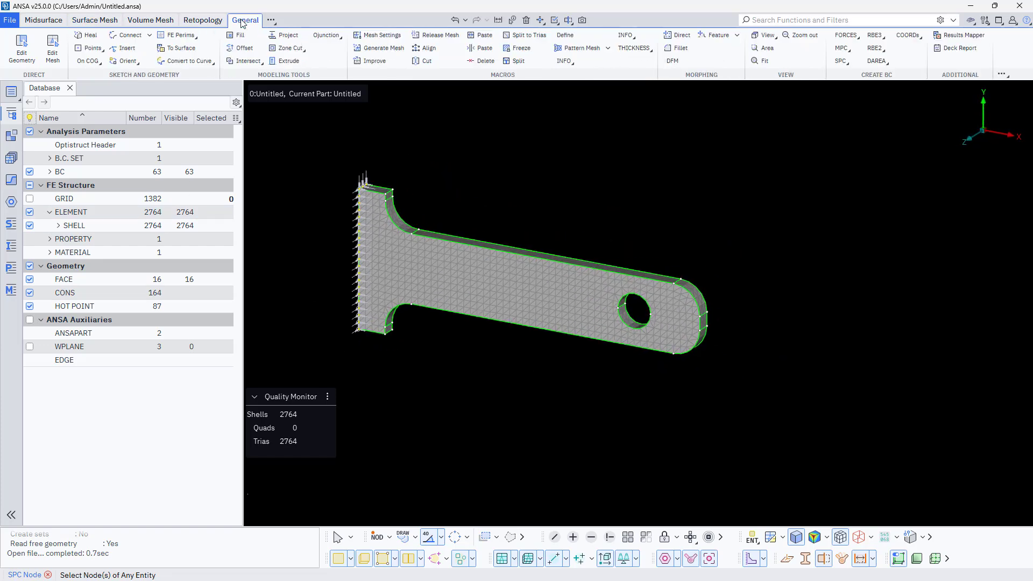
click(877, 50)
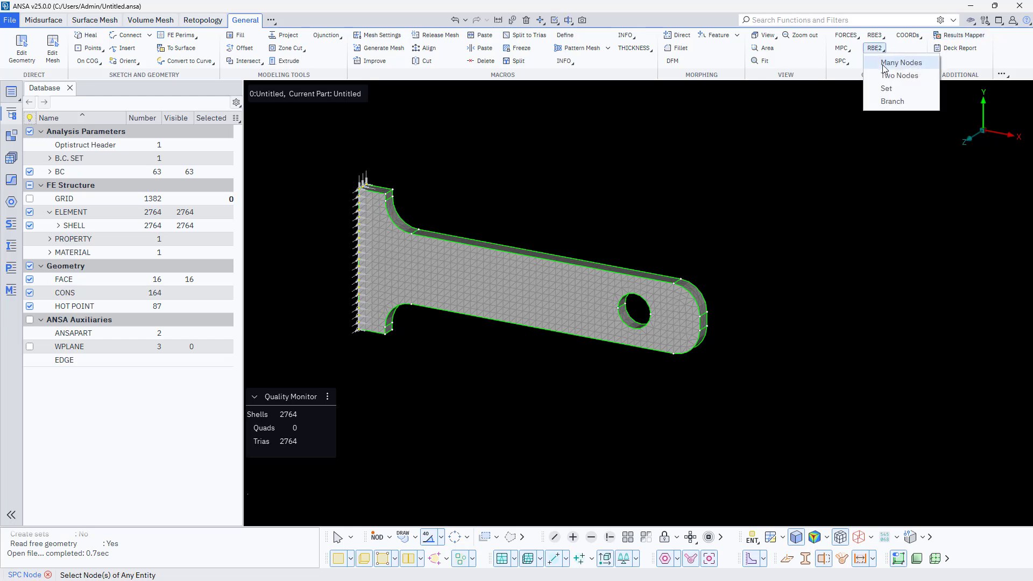
click(883, 63)
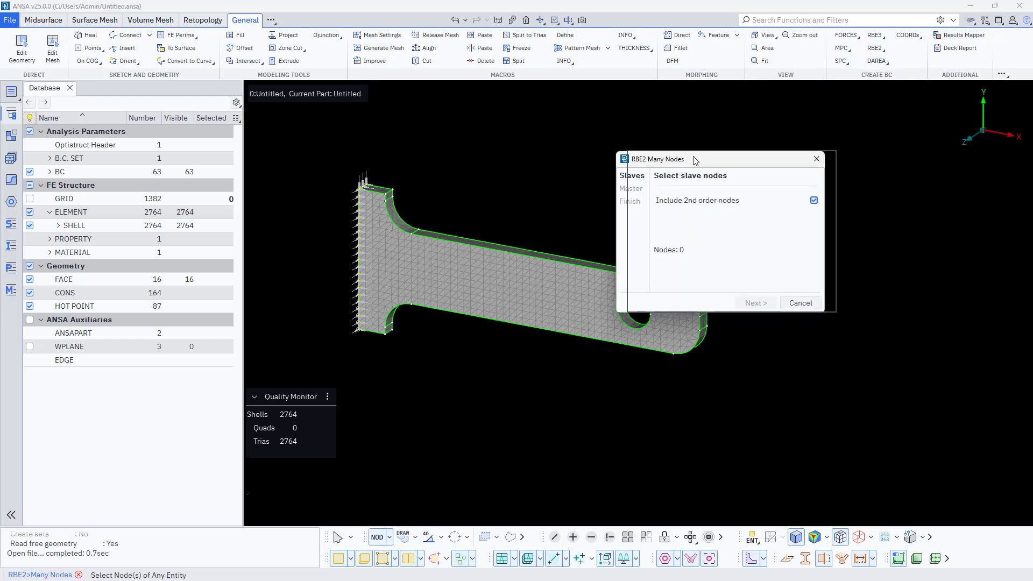
click(389, 537)
click(412, 566)
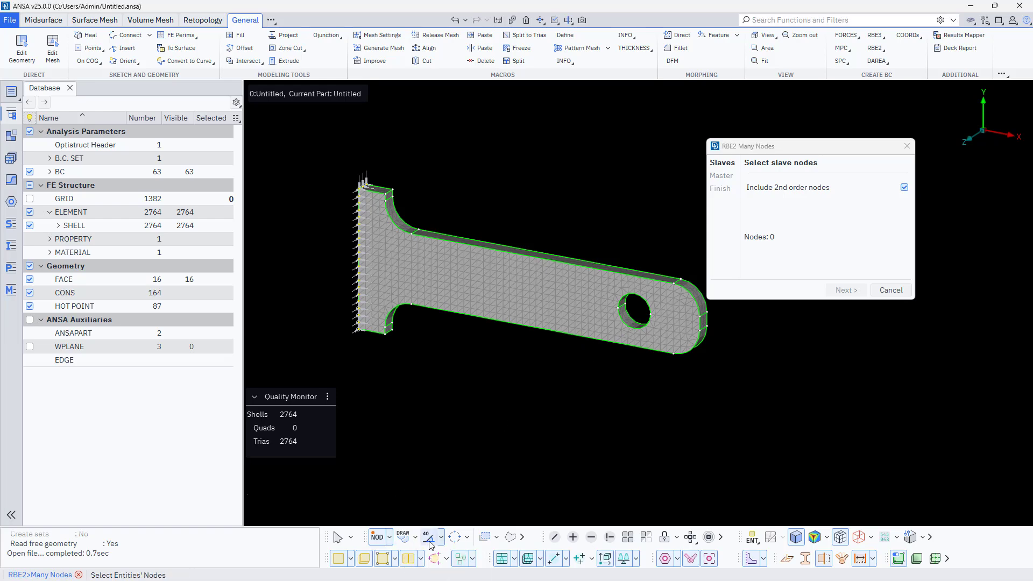
scroll(621, 350, up, 5)
click(589, 336)
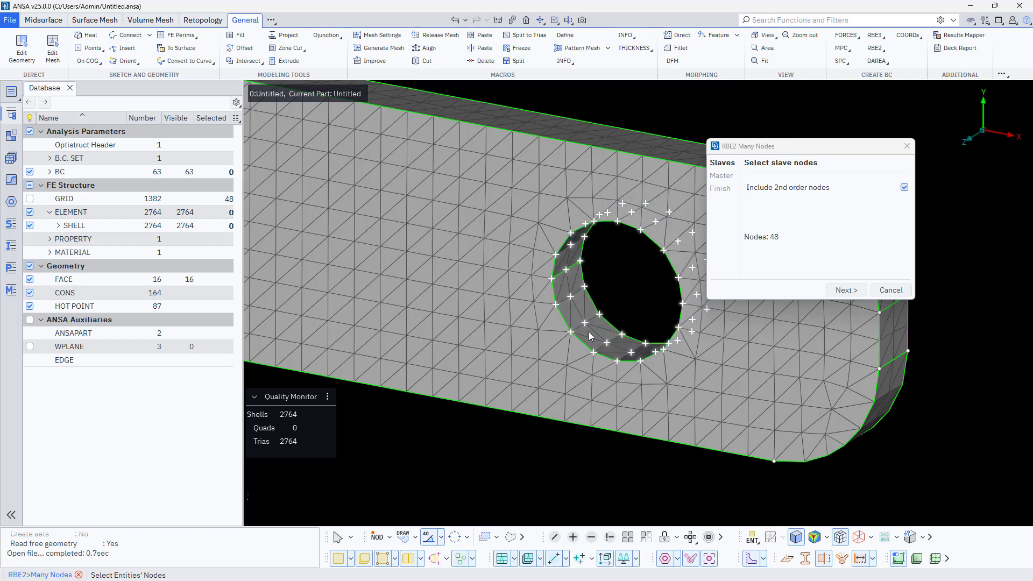
middle_click(629, 286)
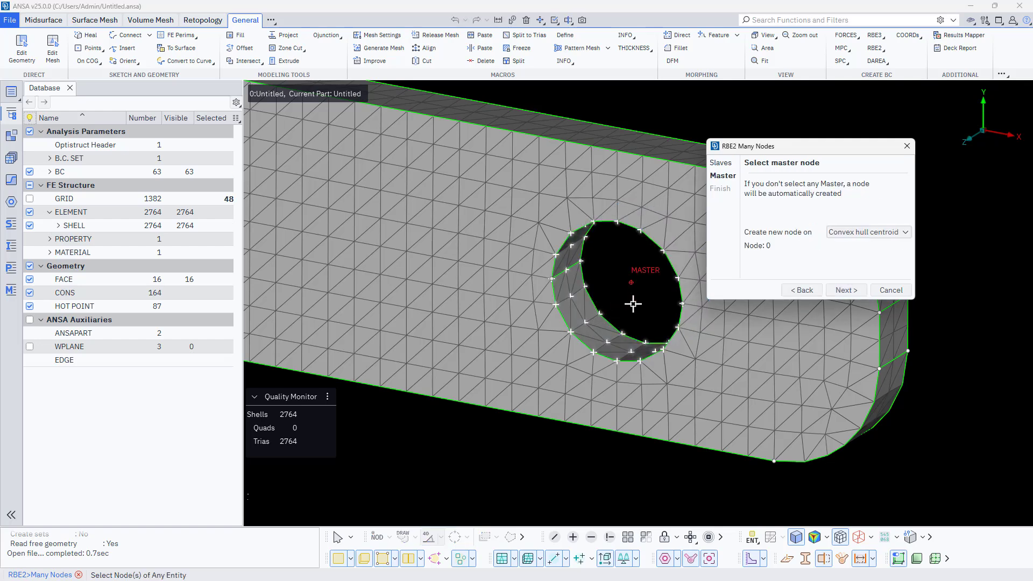
middle_click(632, 304)
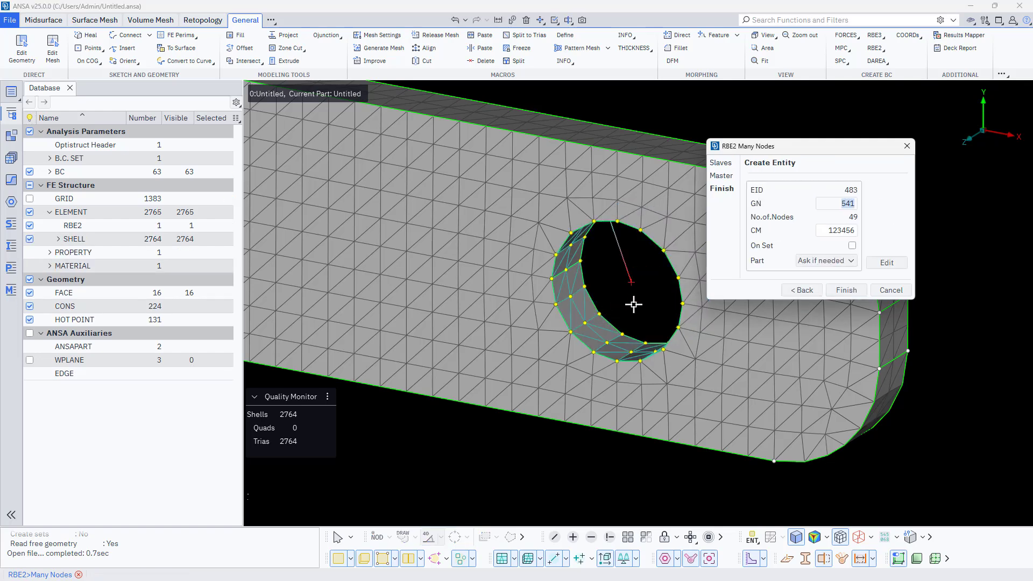
middle_click(634, 304)
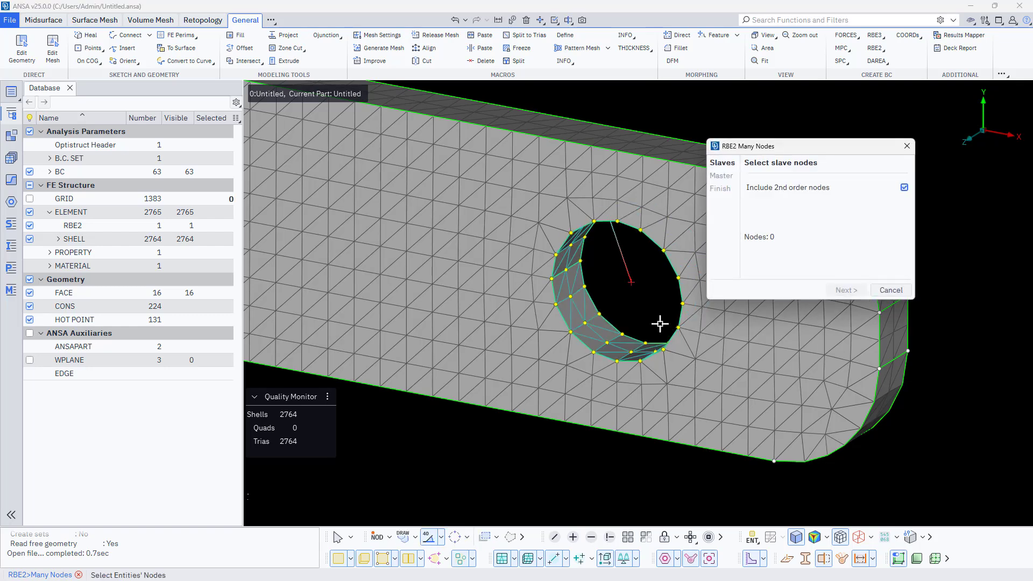
click(889, 292)
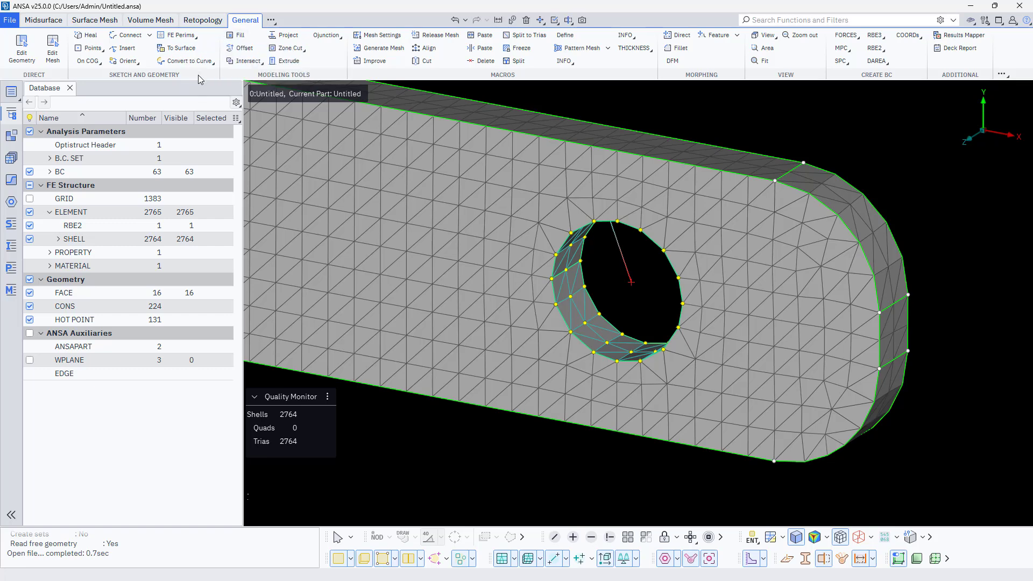
- Release the mesh from all faces of the bracket
click(447, 37)
scroll(530, 307, down, 6)
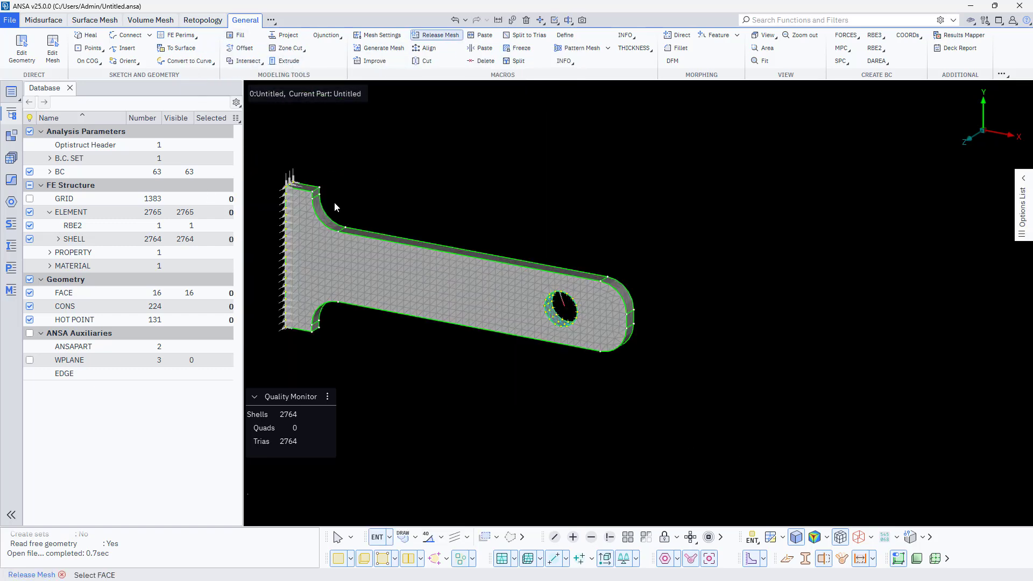
scroll(467, 242, down, 3)
drag(302, 145, 670, 371)
middle_click(471, 352)
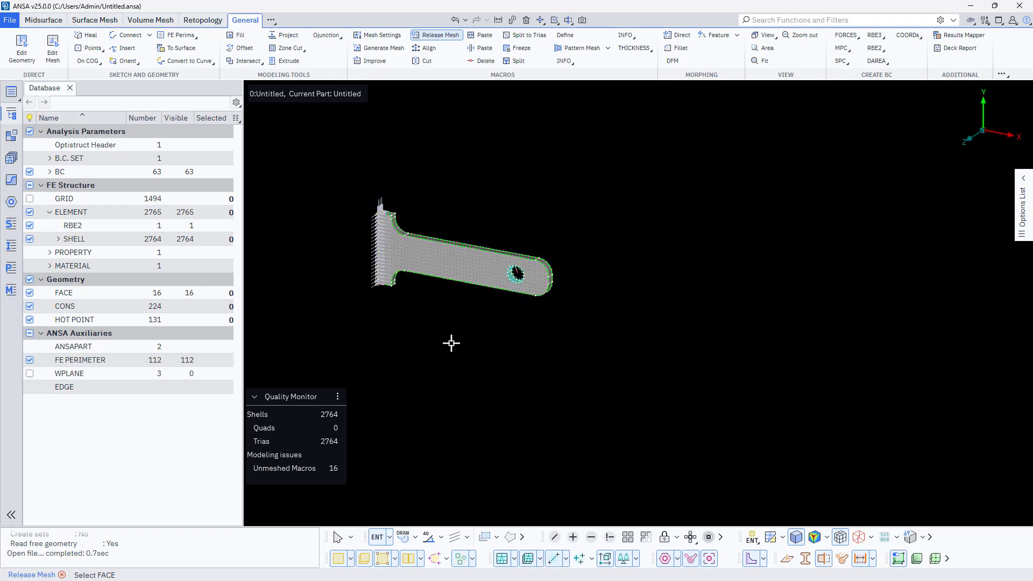
- Hide the shell mesh, the RBE2 element and the boundary conditions so that only the bracket geometry is displayed
scroll(451, 344, up, 5)
scroll(526, 353, up, 3)
scroll(598, 352, down, 5)
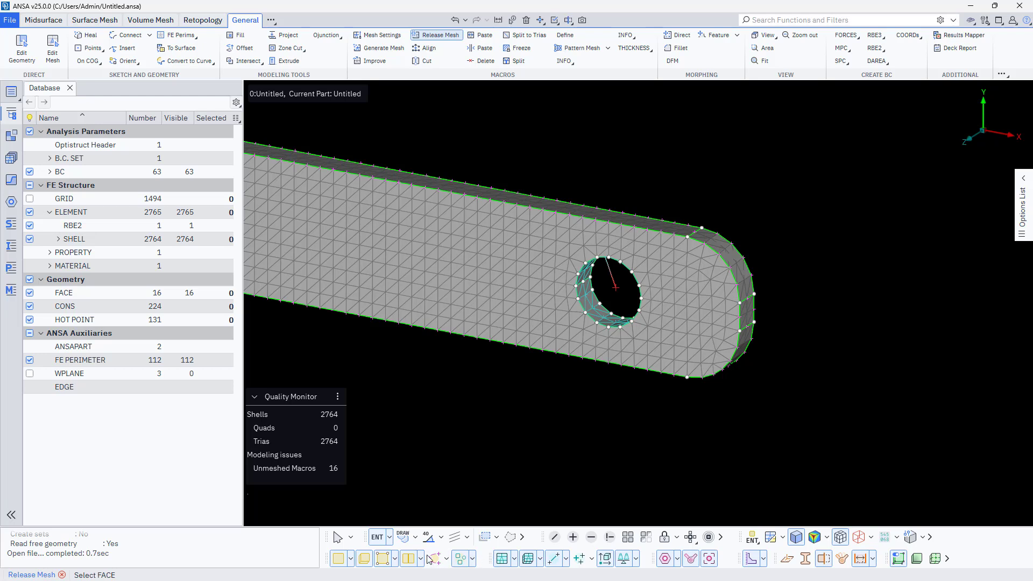
click(501, 559)
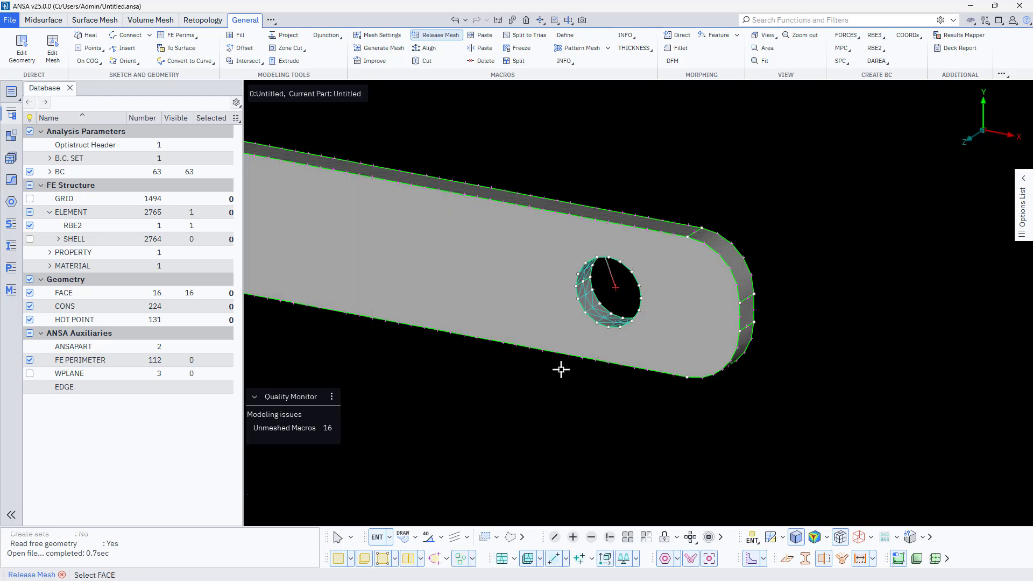
click(339, 559)
click(340, 560)
click(30, 225)
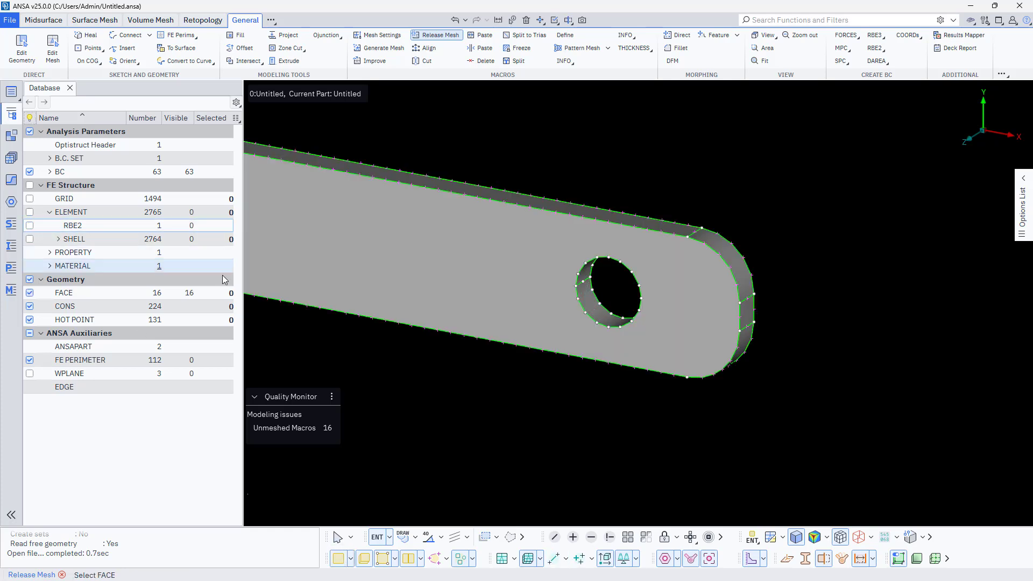
scroll(547, 302, down, 5)
click(29, 172)
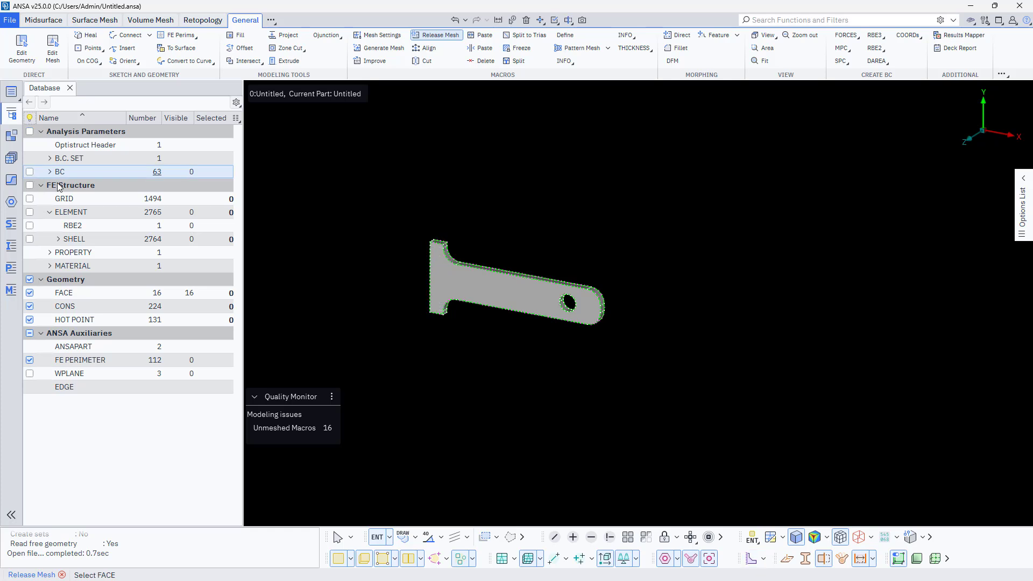
- Delete all the bracket's geometry faces
click(526, 20)
drag(392, 184, 751, 399)
middle_click(496, 378)
click(423, 417)
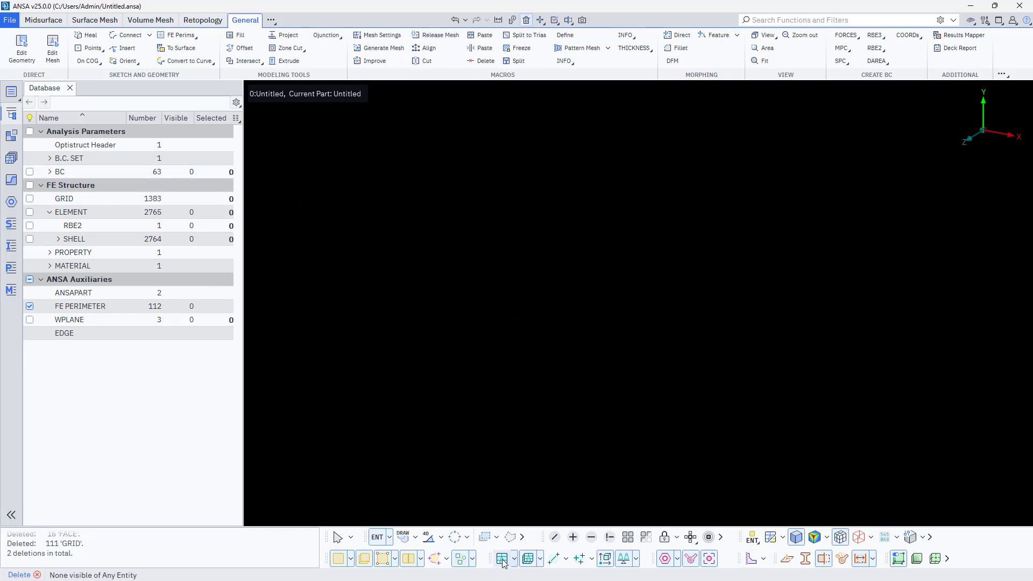
- Display the shell mesh, the RBE2 element and the boundary conditions again
click(503, 561)
scroll(554, 295, up, 3)
scroll(619, 323, down, 3)
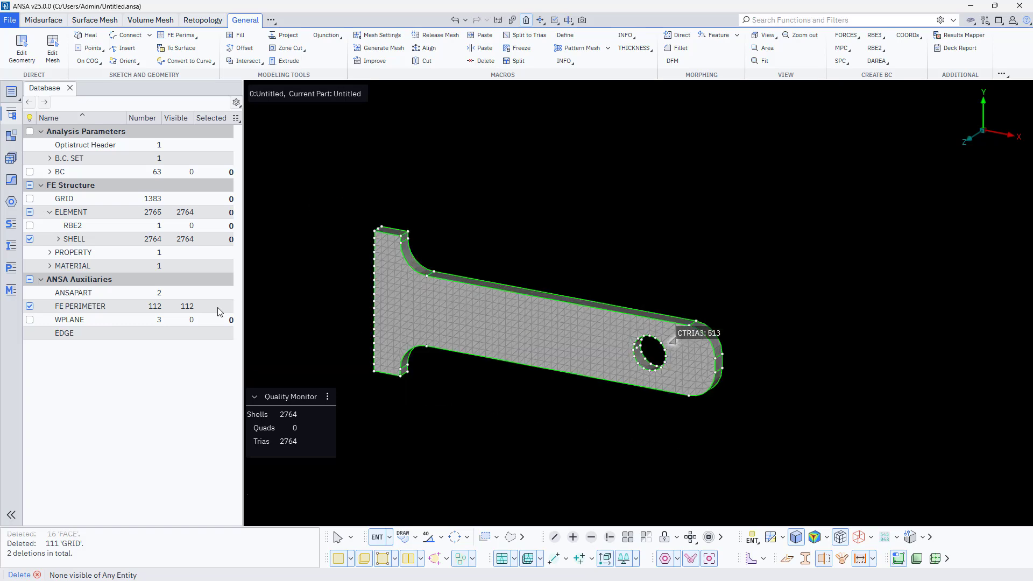
click(30, 226)
click(30, 172)
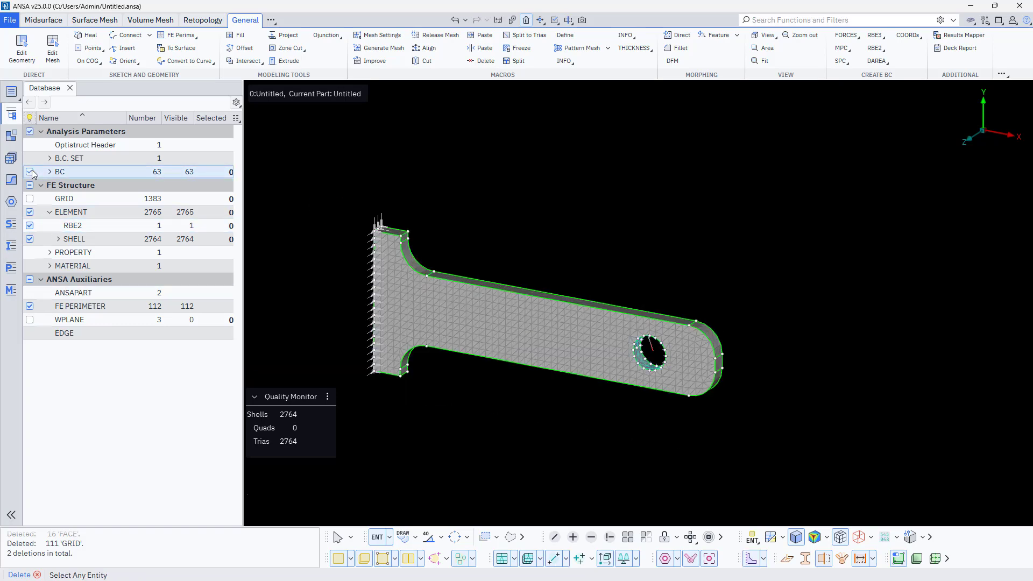
scroll(570, 262, up, 3)
scroll(565, 248, down, 3)
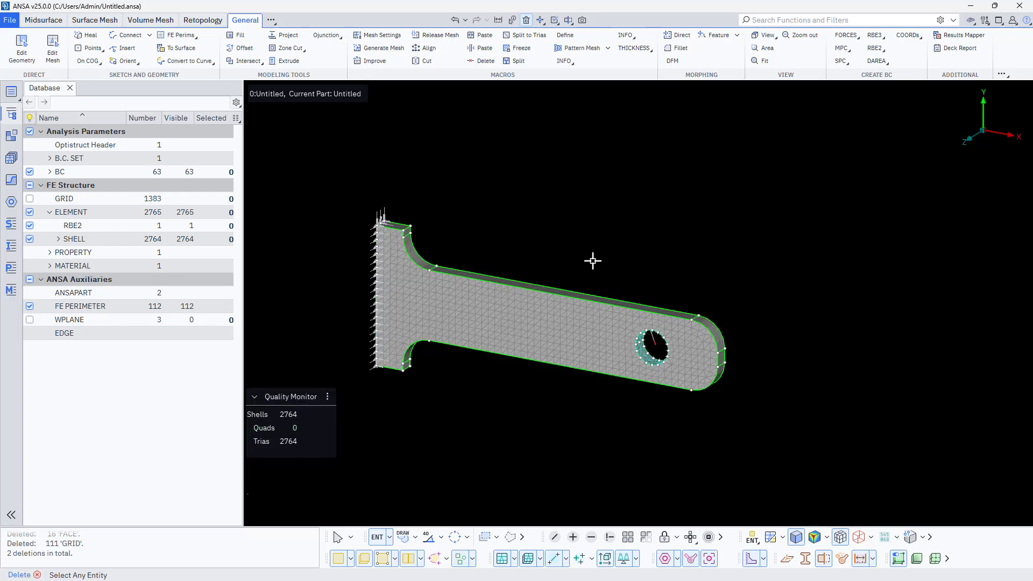
scroll(583, 252, up, 4)
ctrl+drag(683, 318, 666, 333)
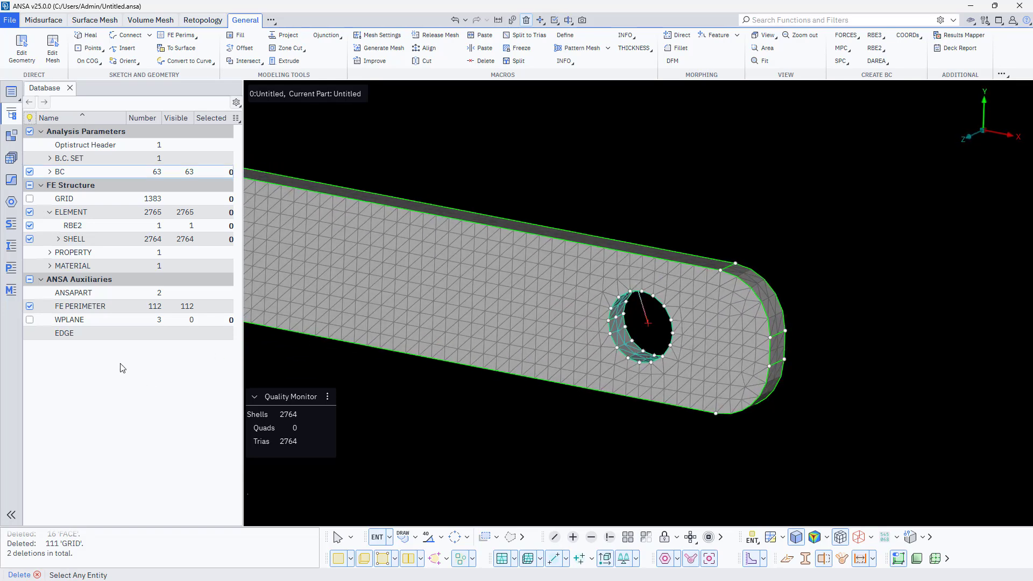
click(853, 40)
click(861, 47)
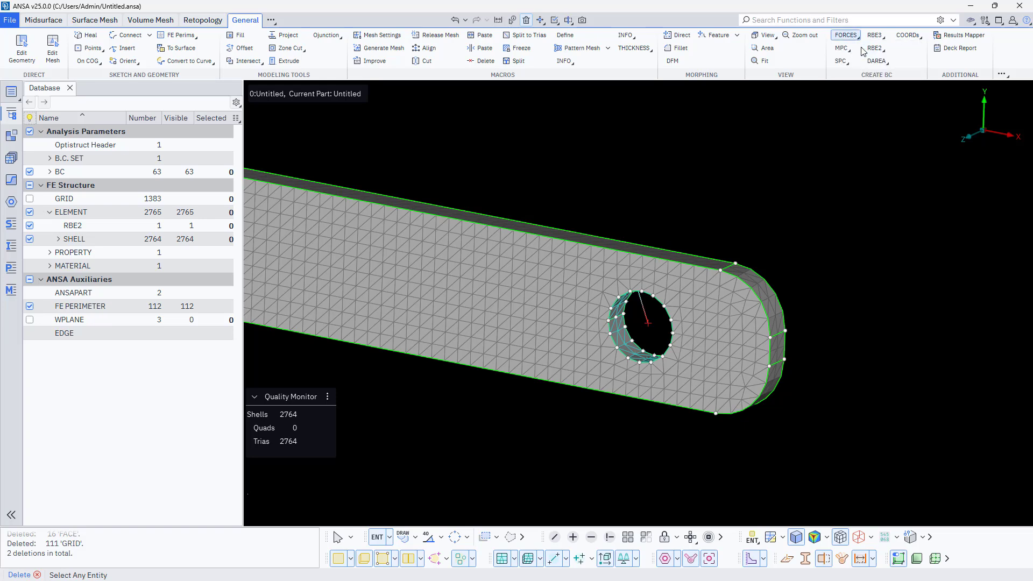
click(648, 325)
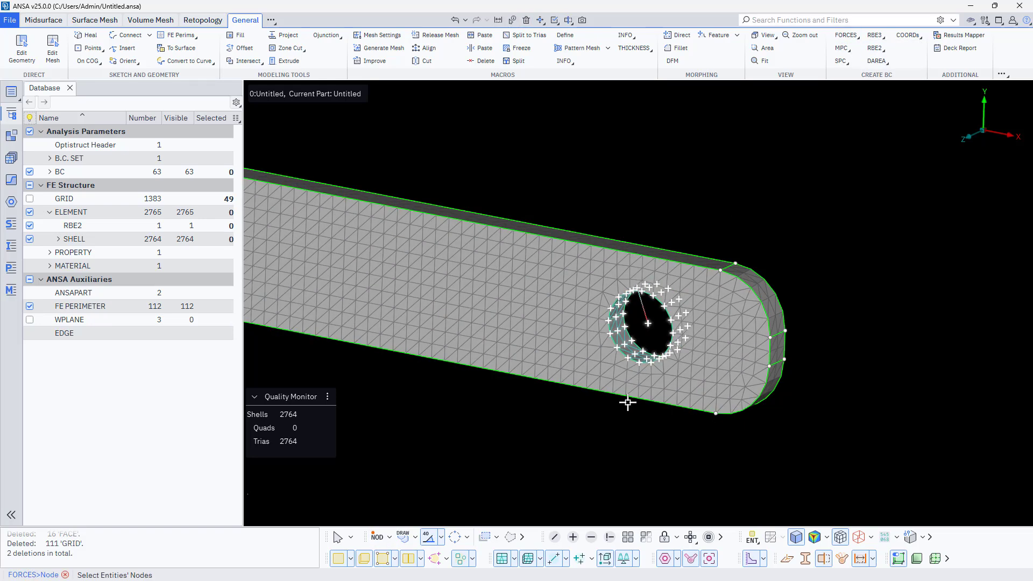
key(Escape)
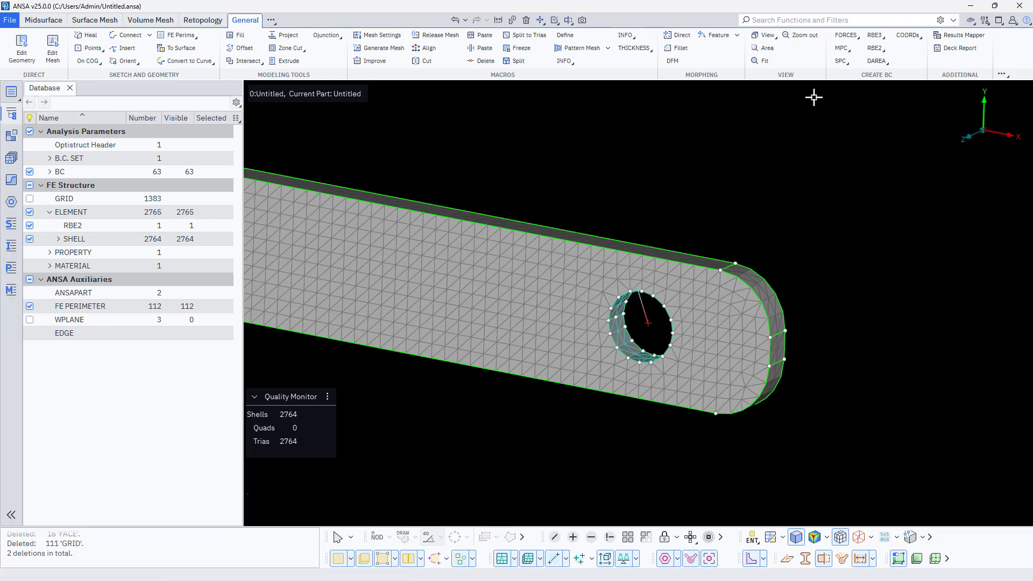
- Apply a nodal force with F 1 and N2 -50000 to the nodes of the hole's RBE2, and show the forces in the BC category
click(846, 35)
click(846, 52)
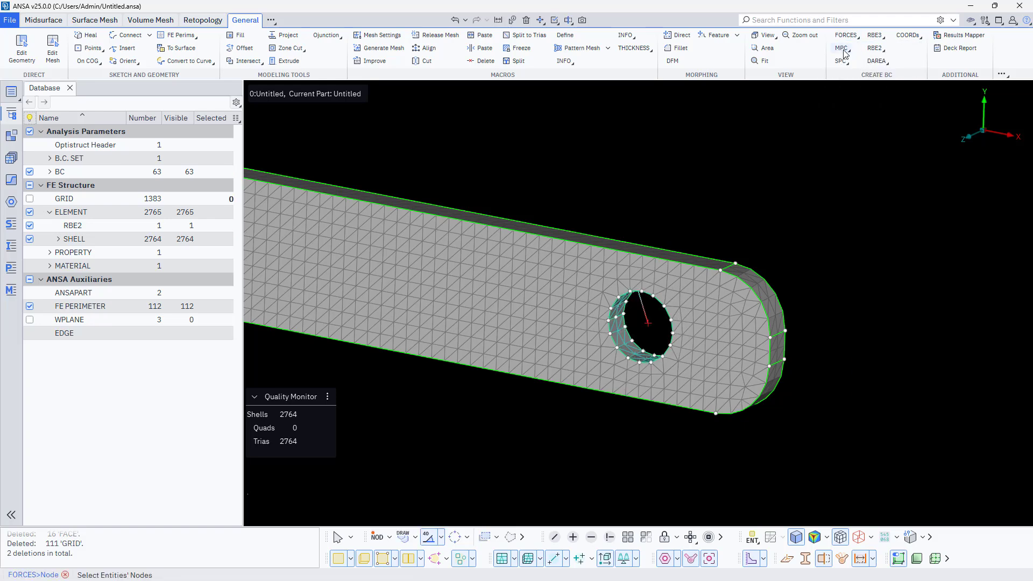
click(647, 324)
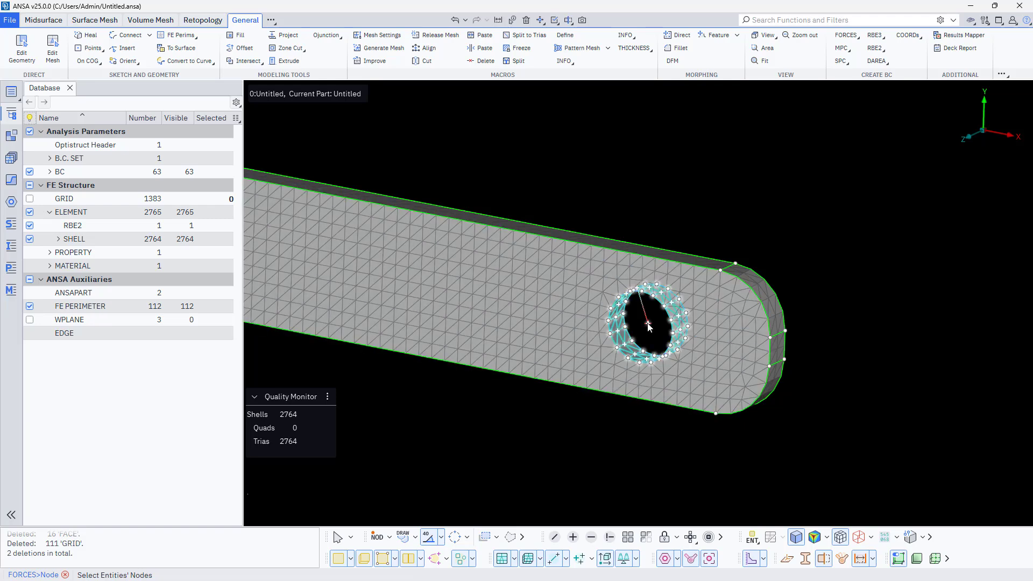
click(641, 332)
middle_click(555, 397)
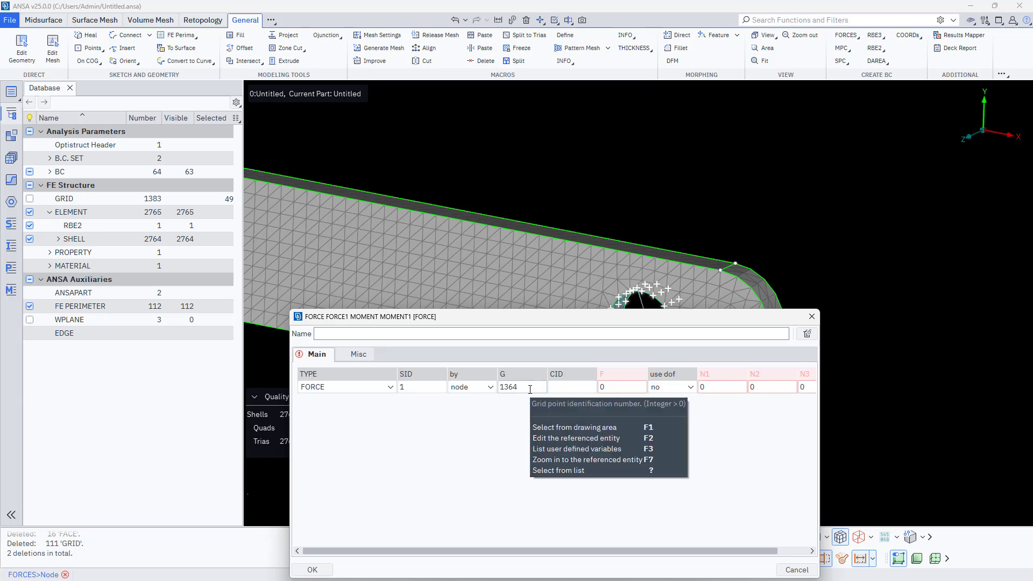
drag(624, 388, 571, 388)
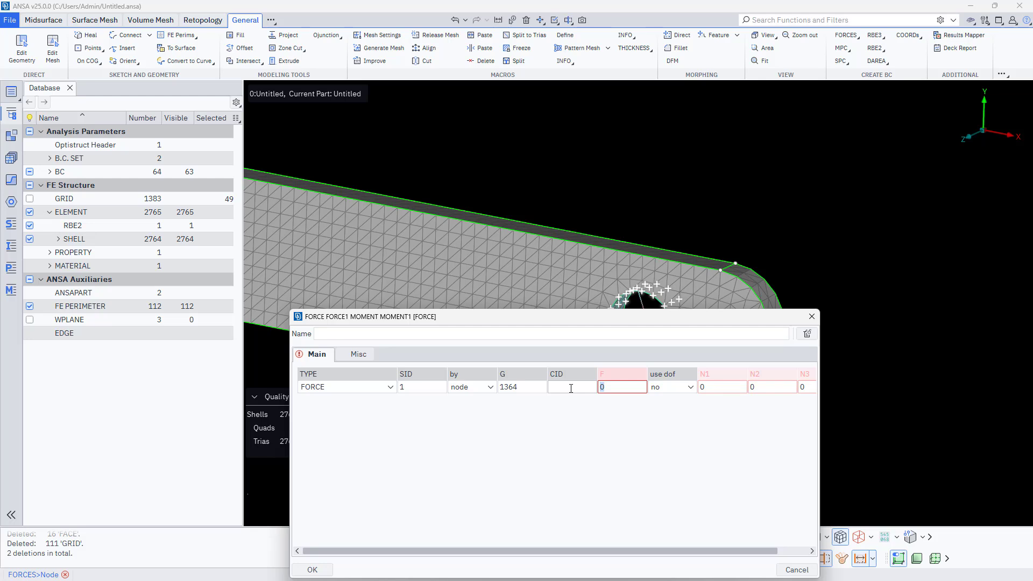
text(1)
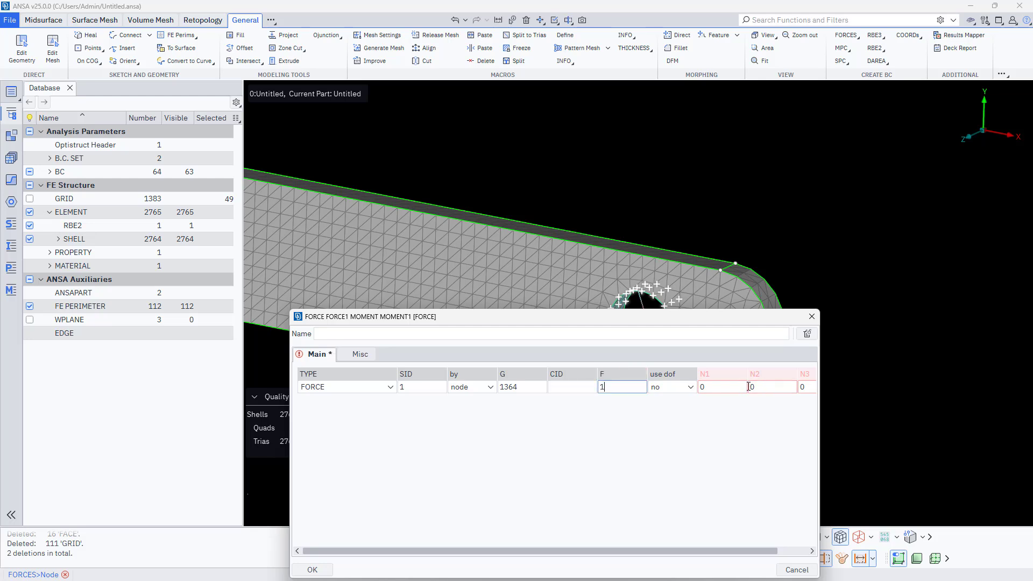
click(777, 388)
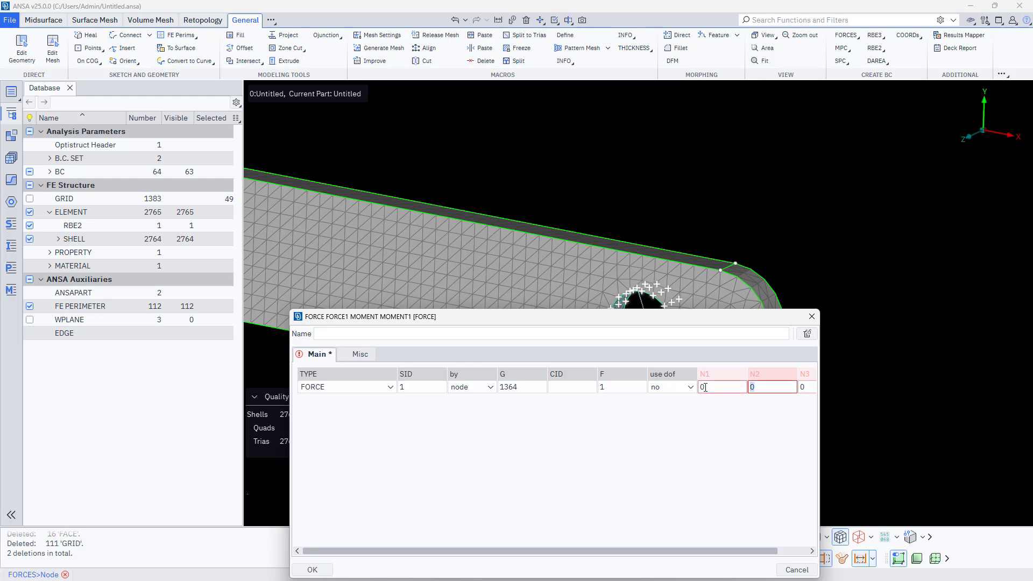
text(-50000)
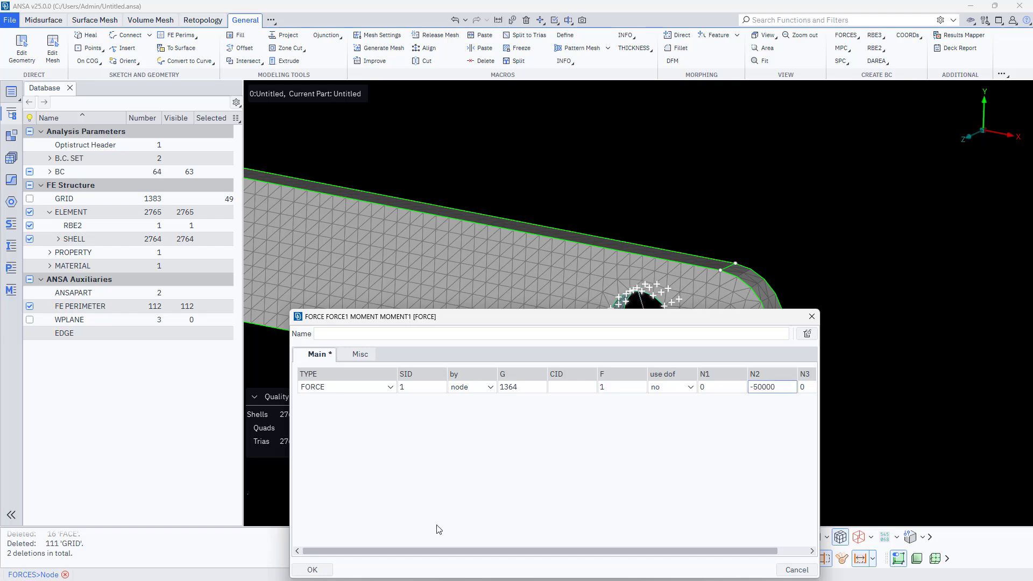
click(312, 571)
click(502, 454)
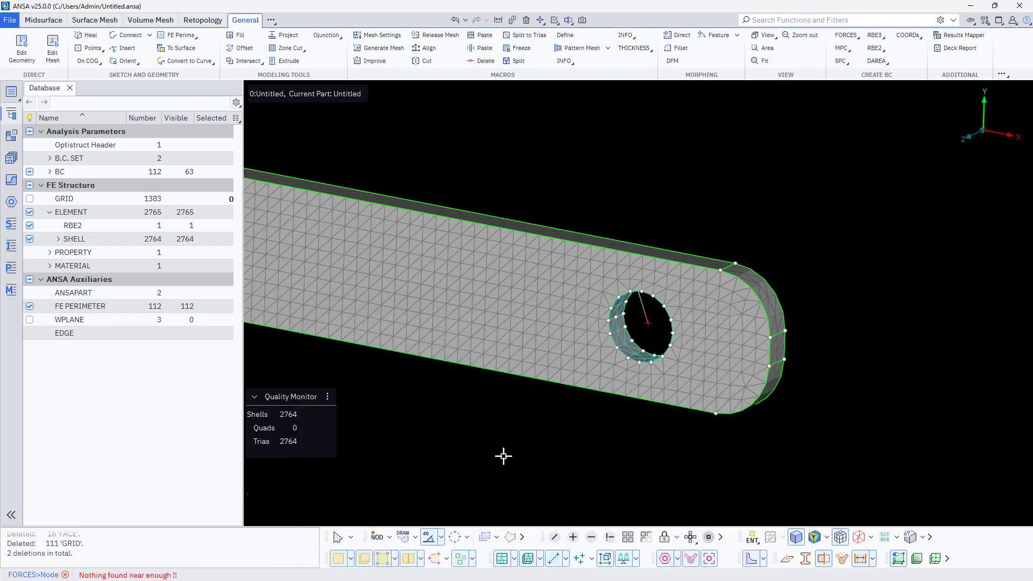
click(50, 172)
click(29, 186)
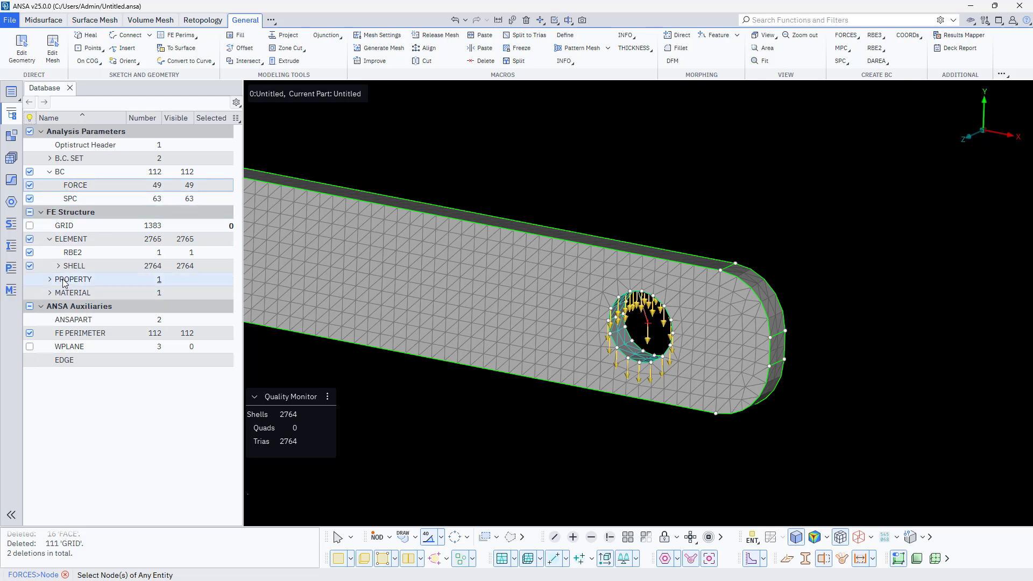
- Edit the first force so that its node G is the RBE2's centre node 541, and accept the change
double_click(76, 186)
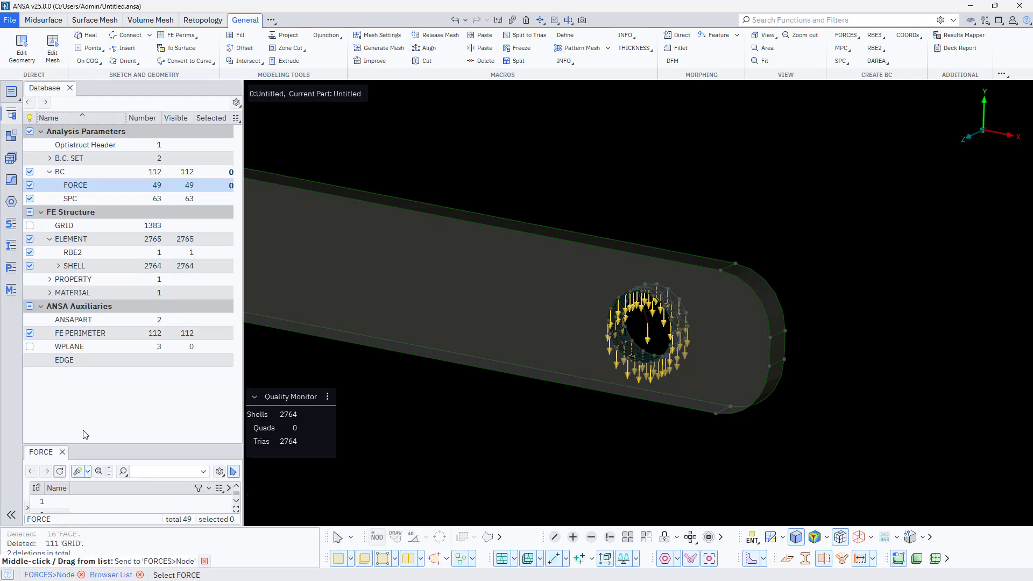
double_click(57, 501)
click(528, 390)
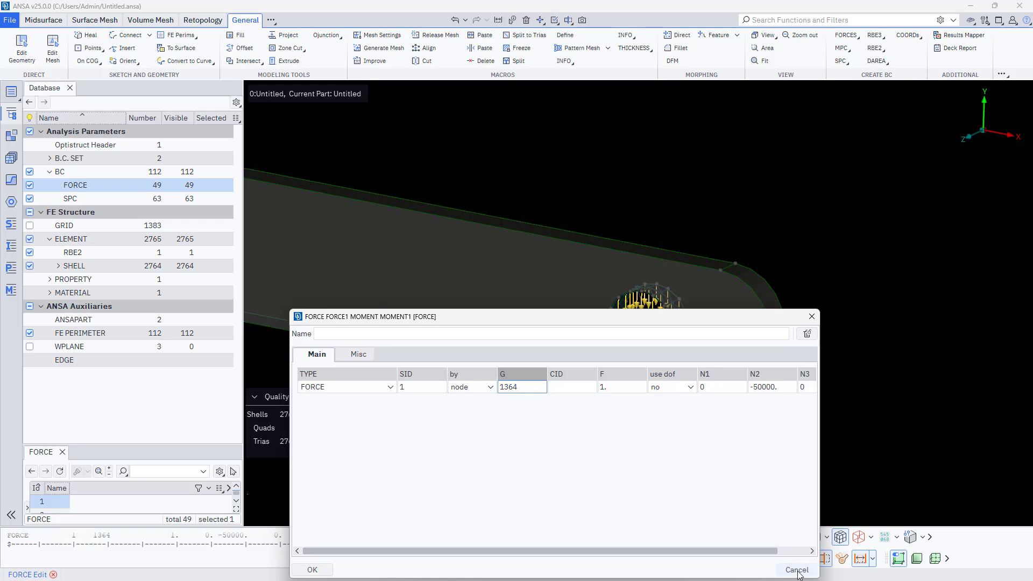
key(BackSpace)
key(BackSpace)
key(BackSpace)
key(BackSpace)
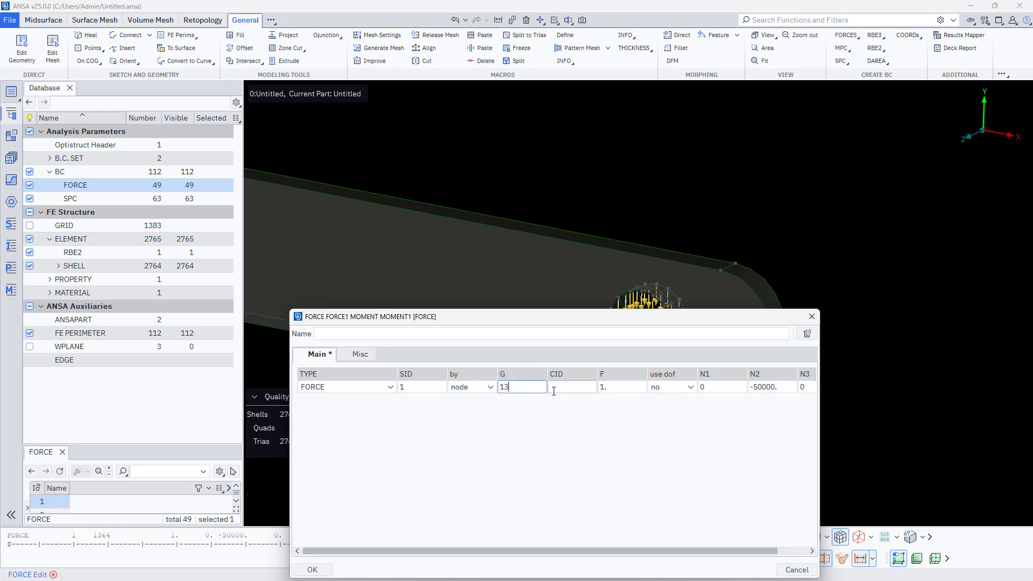
double_click(532, 387)
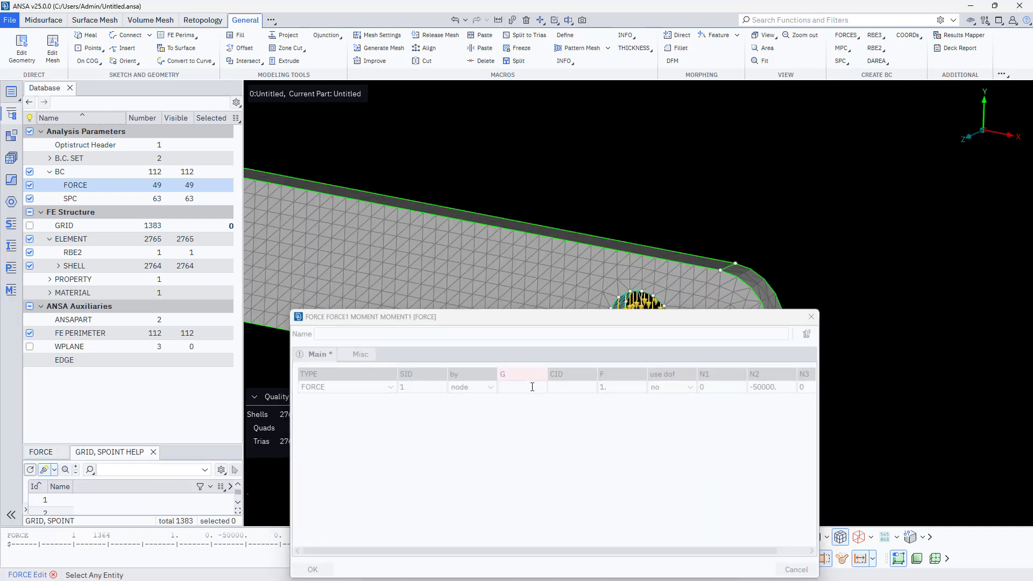
drag(524, 319, 280, 140)
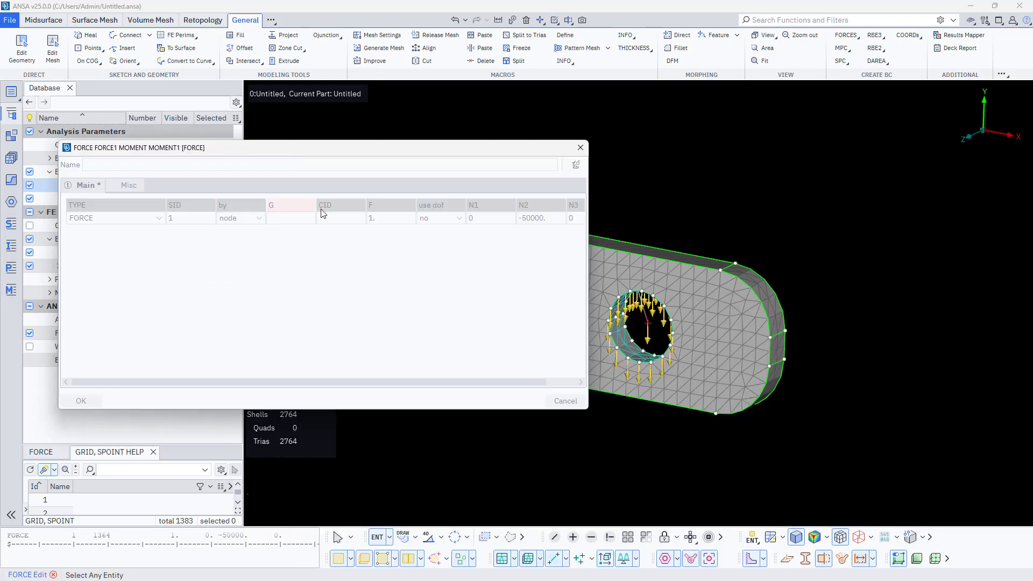
click(647, 326)
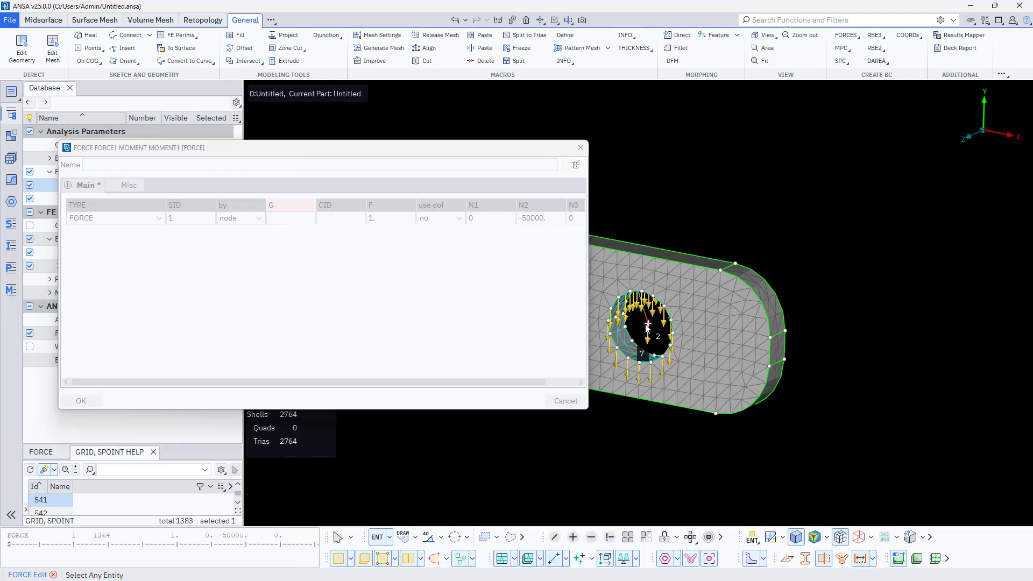
middle_click(791, 198)
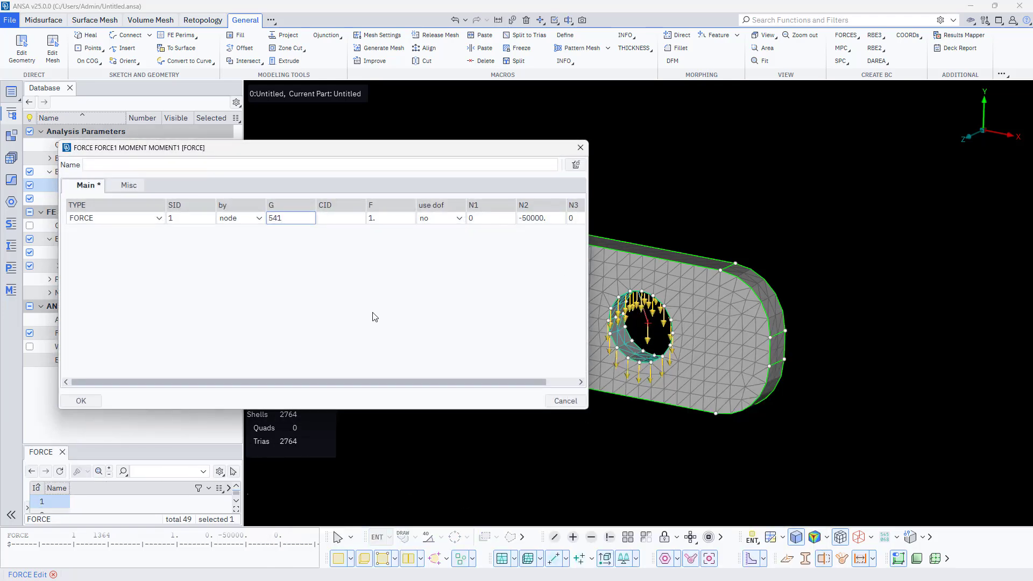
click(89, 401)
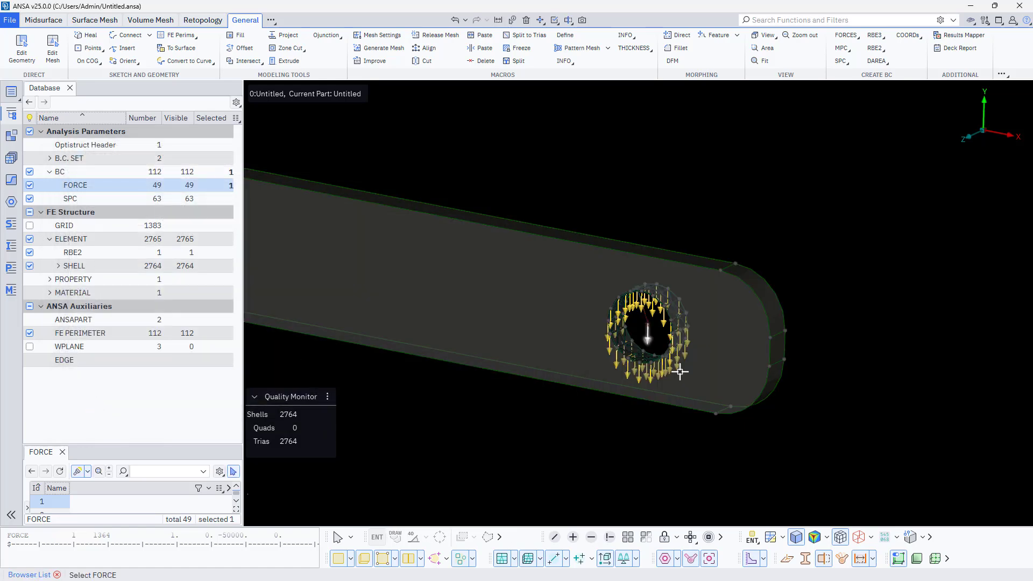
- Inspect the individual forces around the hole and the one at the RBE2's centre node
scroll(647, 334, up, 5)
scroll(647, 334, down, 5)
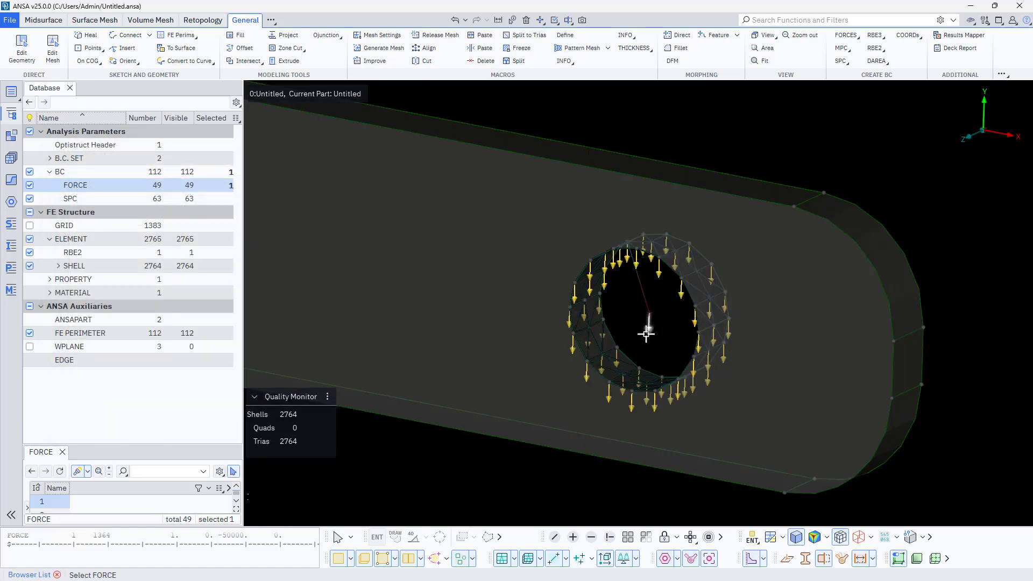
mouse_move(644, 344)
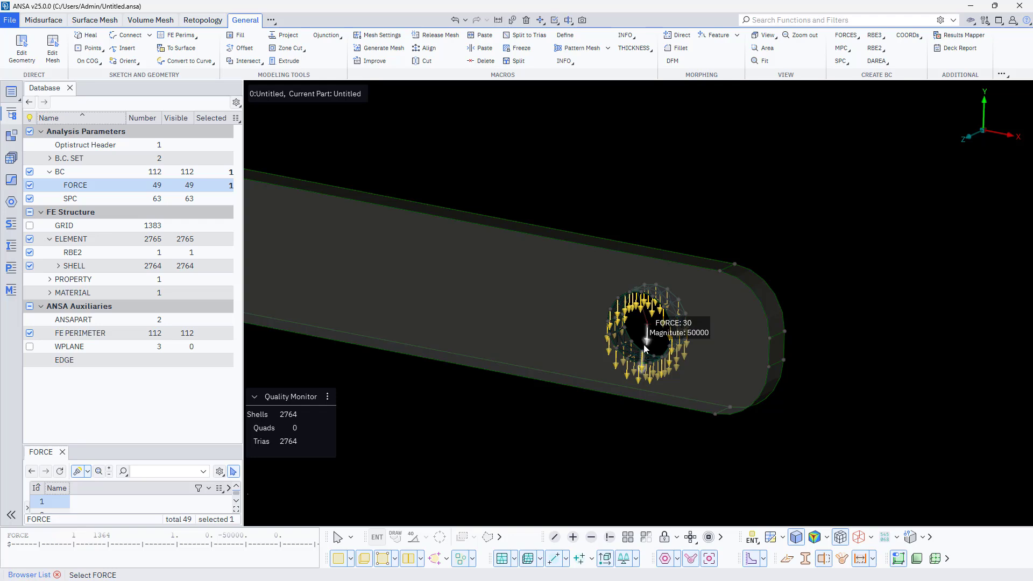
scroll(643, 343, down, 3)
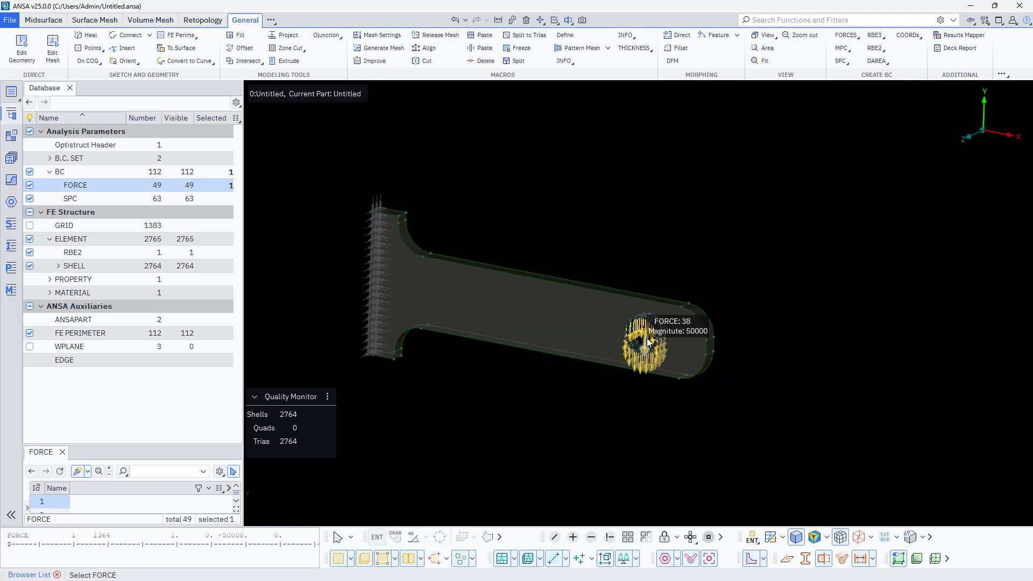
scroll(649, 340, up, 4)
mouse_move(636, 249)
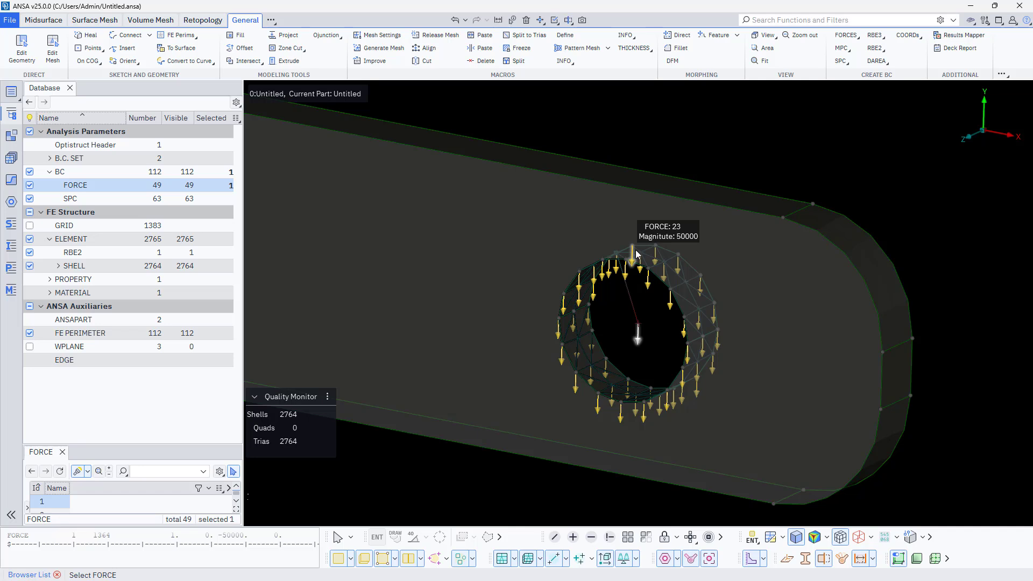
click(83, 431)
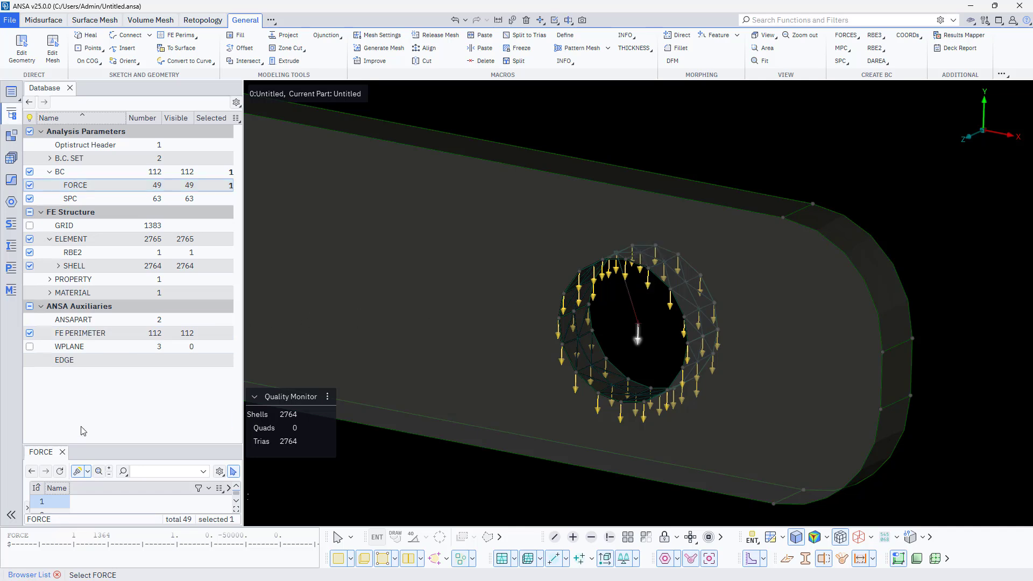
- Delete all forces except force 1, including their released nodes
click(89, 198)
click(89, 187)
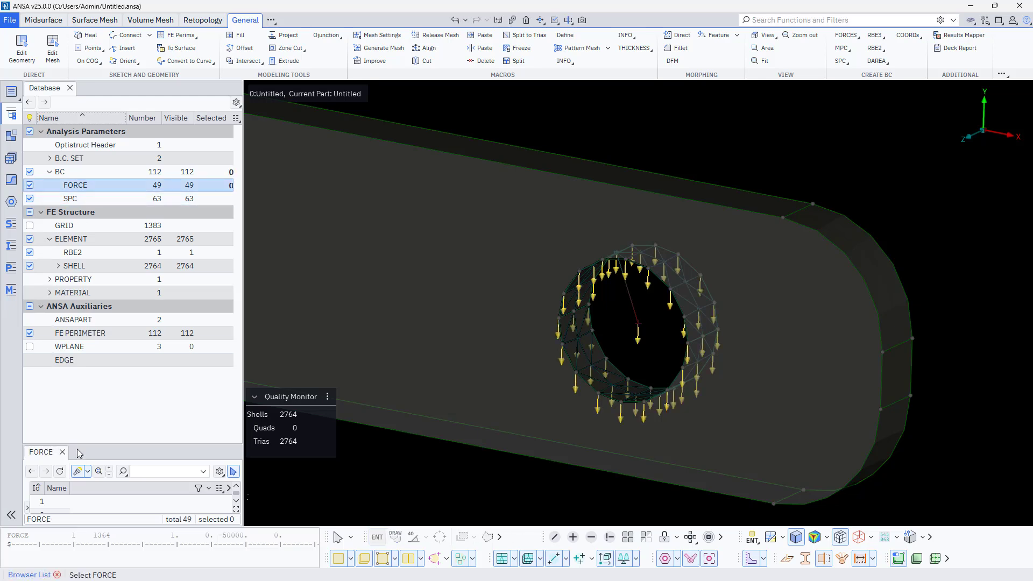
drag(77, 444, 101, 292)
click(59, 404)
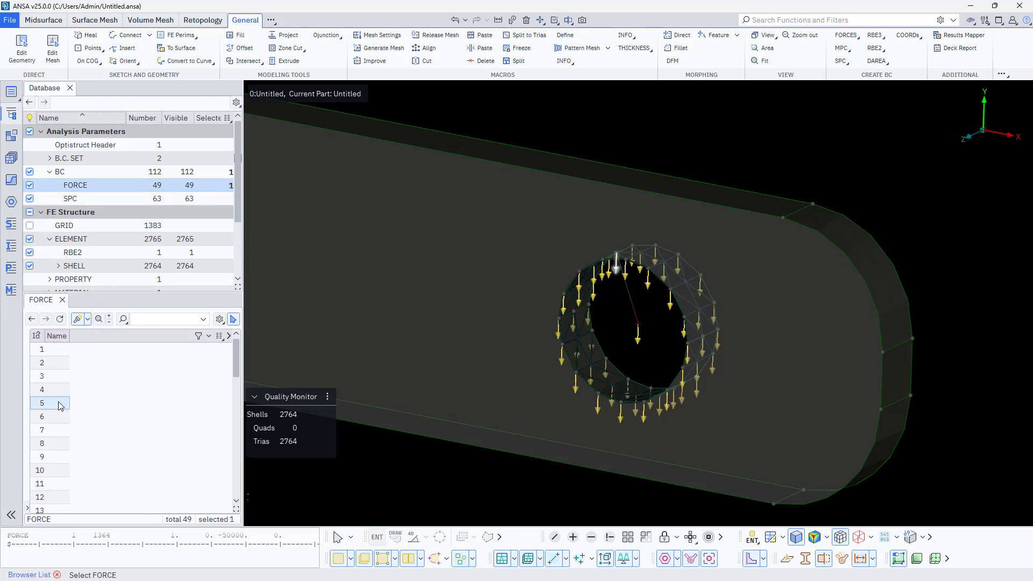
key(ctrl+a)
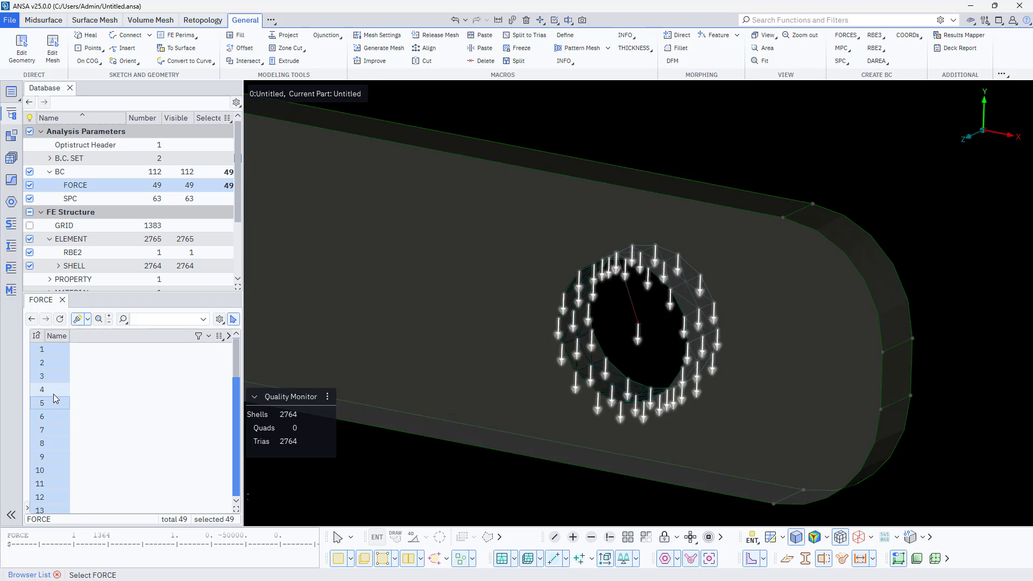
ctrl+click(55, 362)
right_click(53, 363)
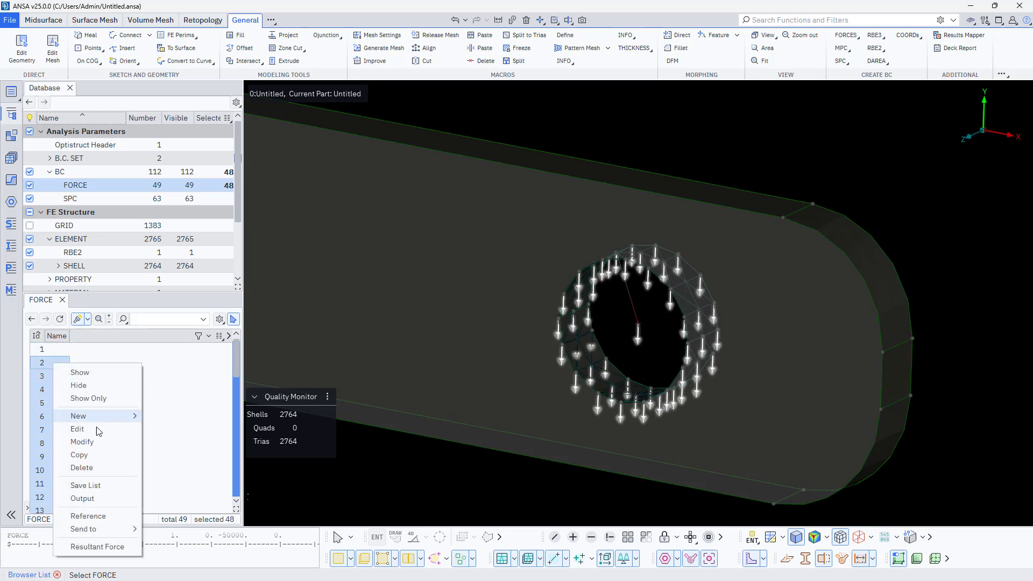
click(82, 468)
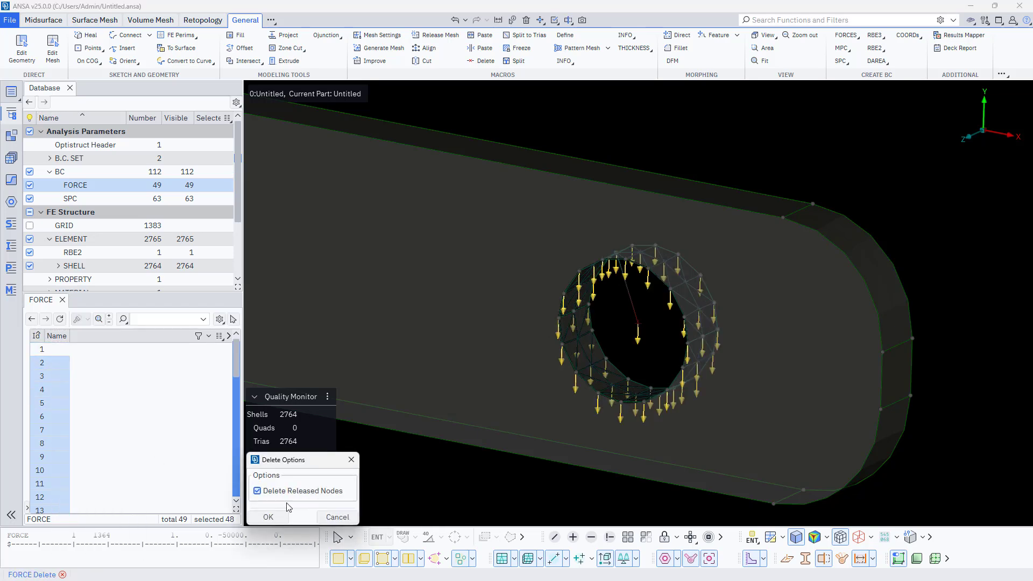
click(268, 517)
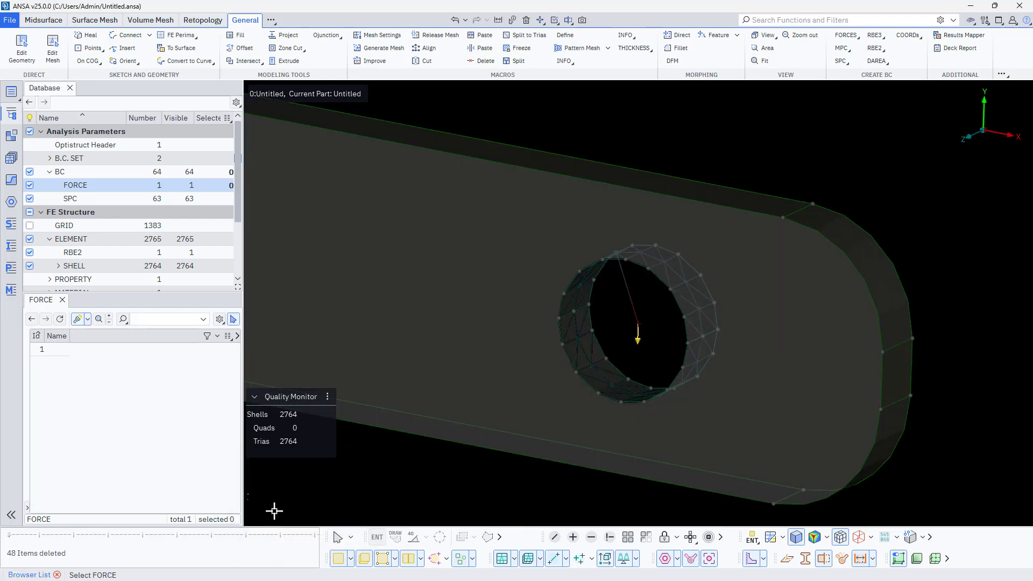
- Review the remaining force's node and component values in its card, and accept it
click(53, 351)
double_click(53, 352)
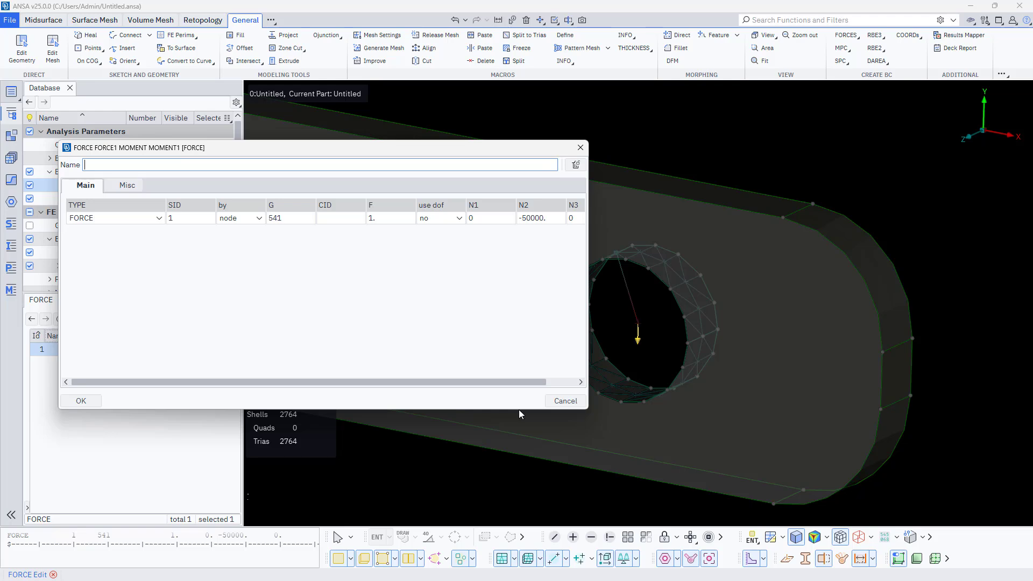
click(81, 402)
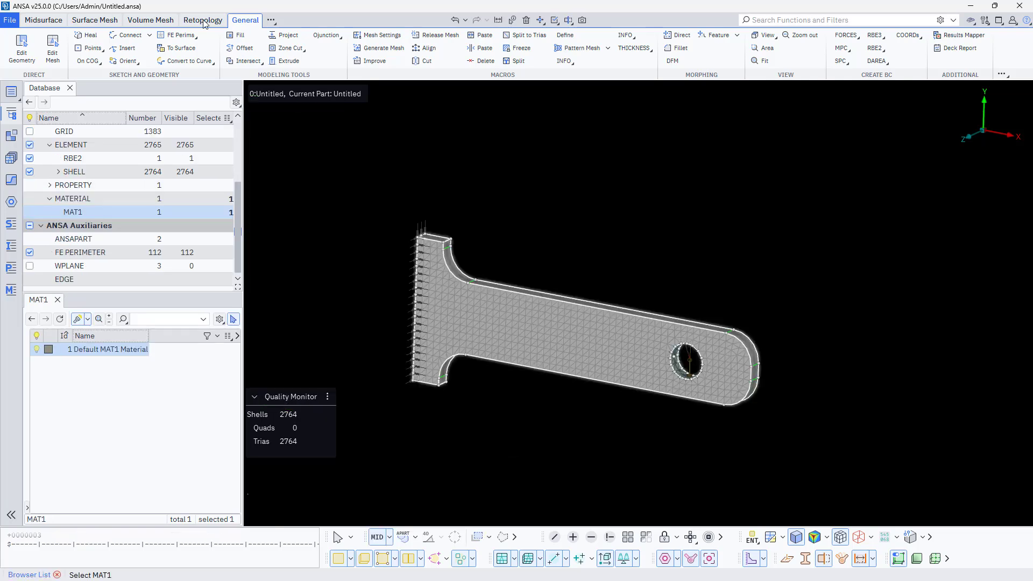
- Bring up the Structural analysis tools and start an Optistruct header for a Linear Static analysis
click(274, 22)
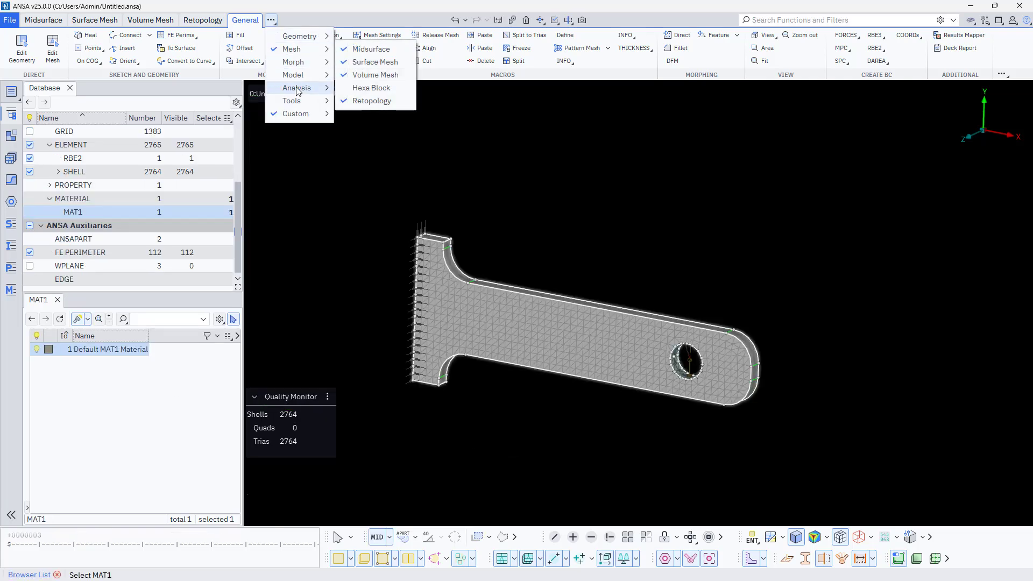
mouse_move(301, 88)
click(357, 89)
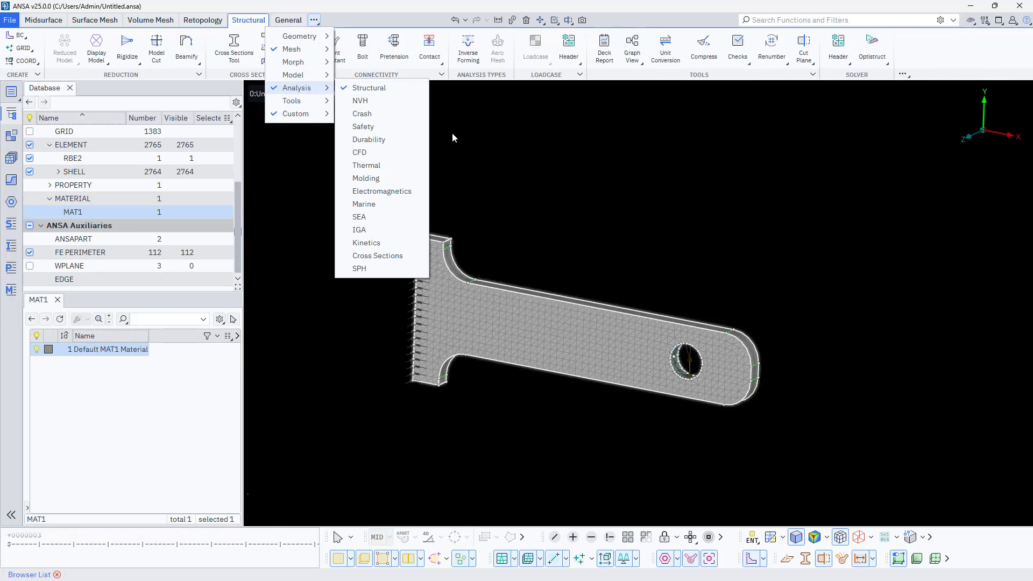
click(842, 63)
mouse_move(850, 91)
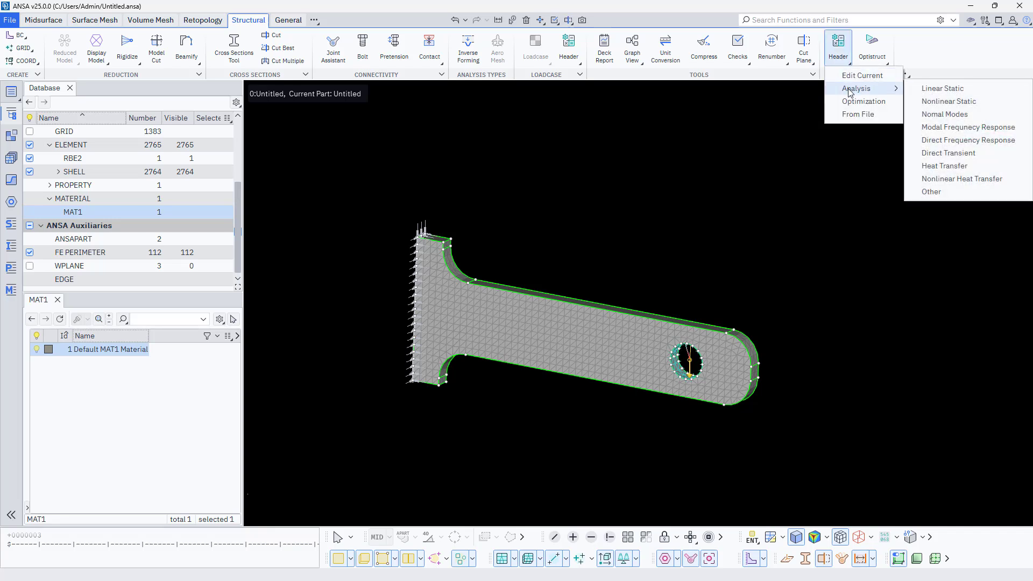
click(950, 89)
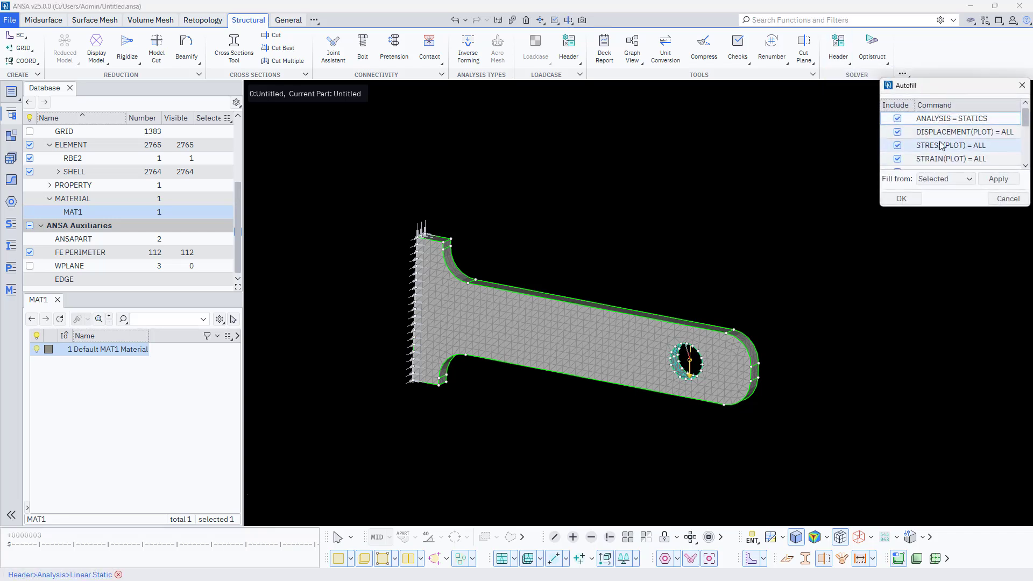
- Review the header's autofill commands and accept the preselected ones, including SPC = 1, LOAD = 1 and PARAM, POST, -1
scroll(941, 145, down, 1)
scroll(941, 145, down, 3)
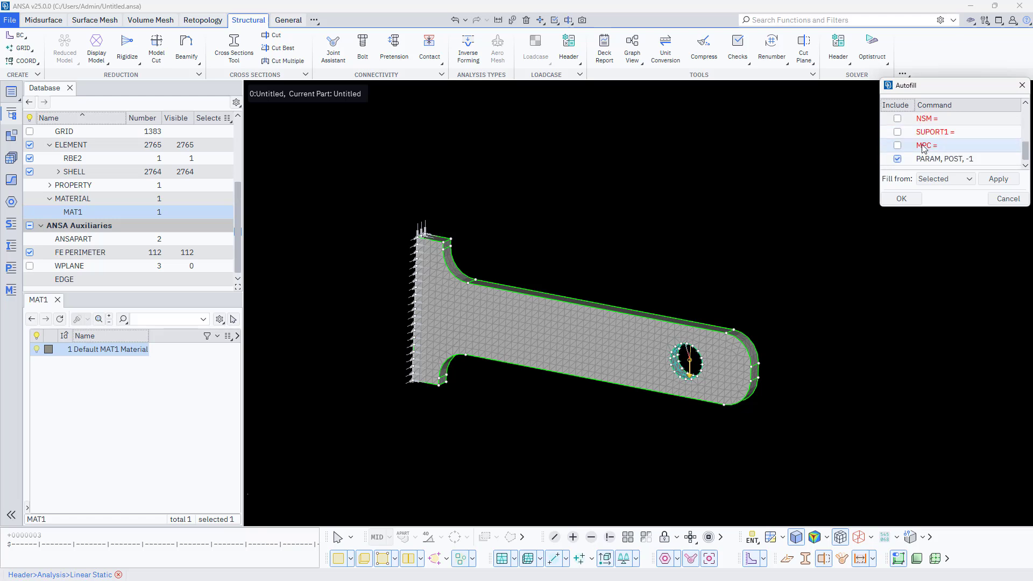
scroll(924, 148, up, 3)
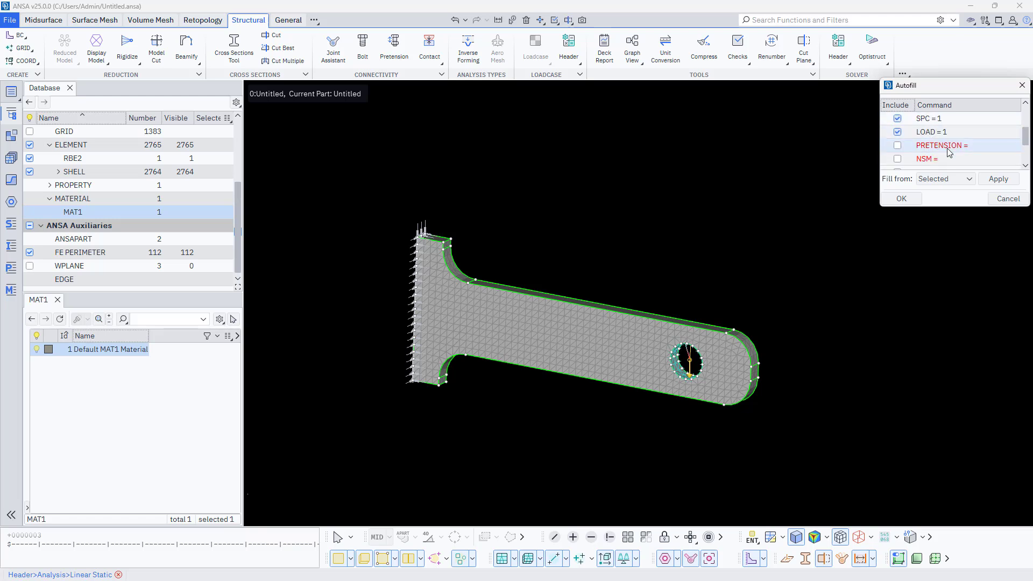
scroll(947, 152, down, 3)
scroll(923, 142, up, 3)
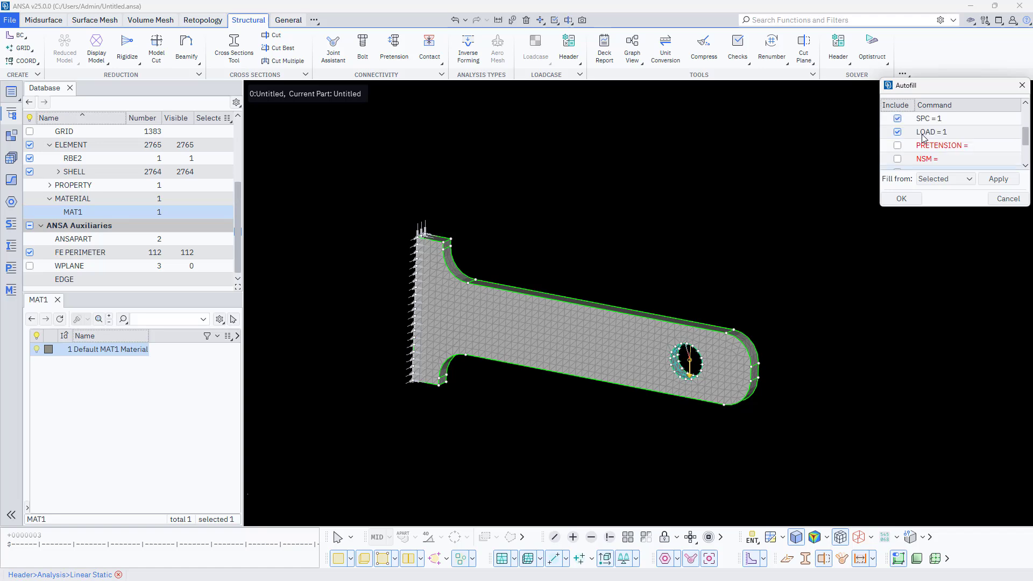
scroll(923, 140, down, 3)
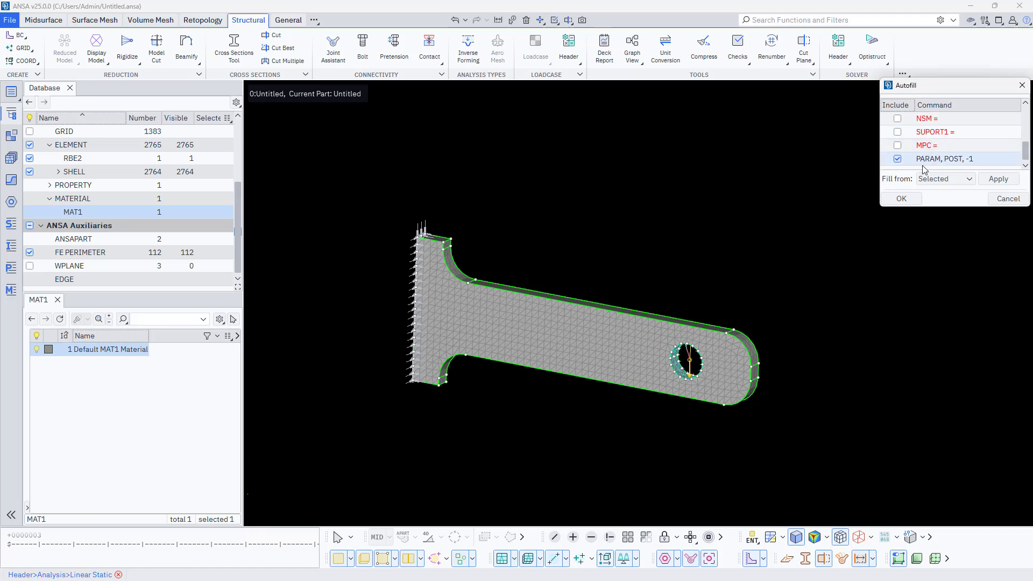
click(901, 198)
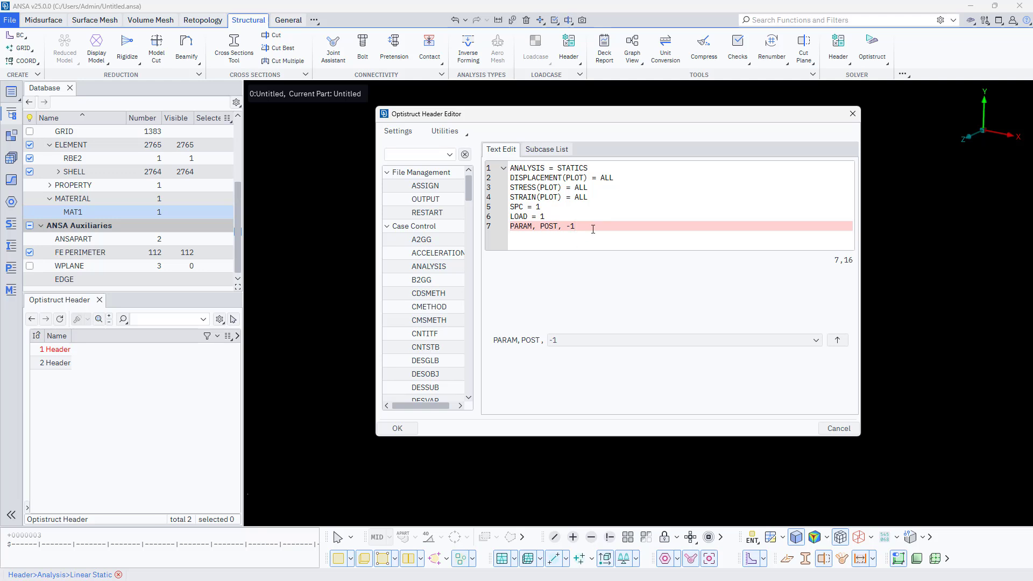
- Remove the SPC = 1 and LOAD = 1 lines from the header text, along with the blank line left behind
click(576, 216)
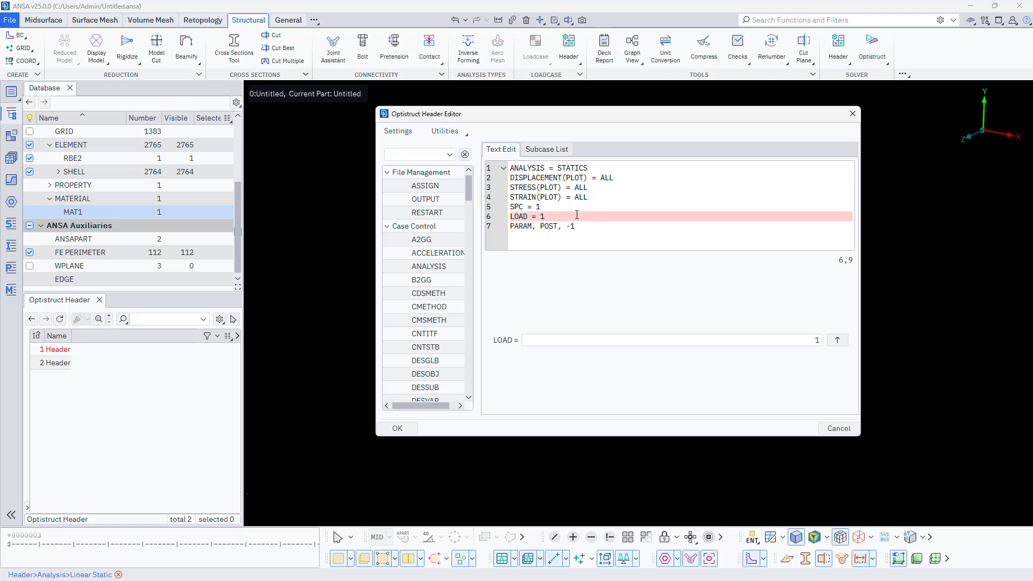
drag(564, 217, 532, 207)
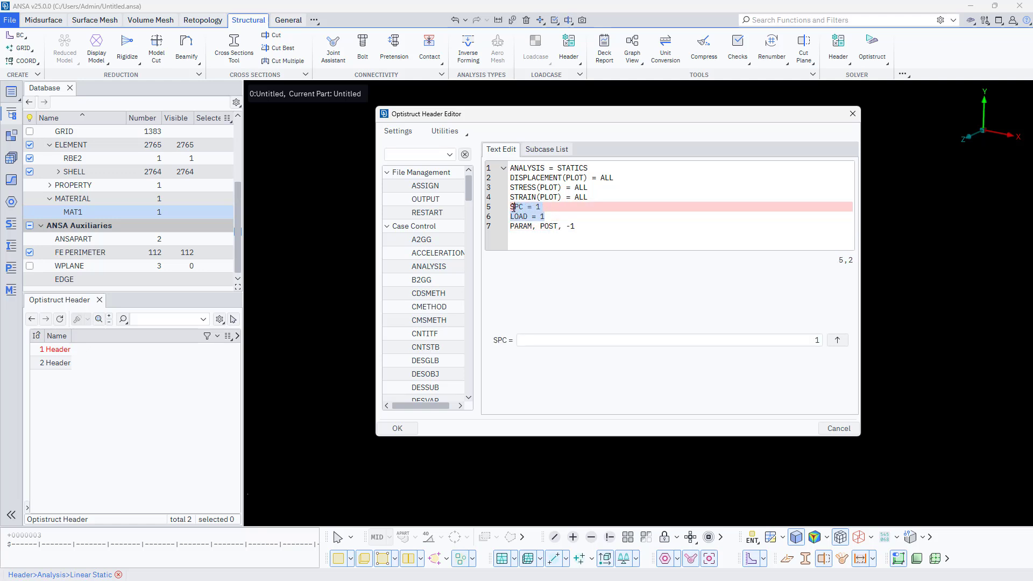
key(Delete)
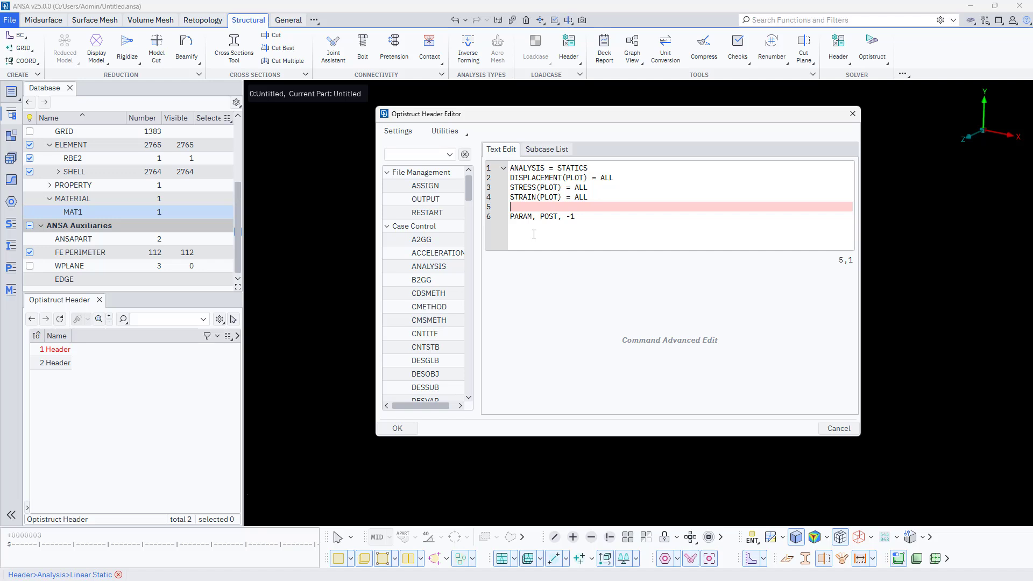
key(BackSpace)
- Add a SubCase 1 block containing SPC = 1 and LOAD = 1 beneath the PARAM, POST, -1 line of the header text
click(591, 214)
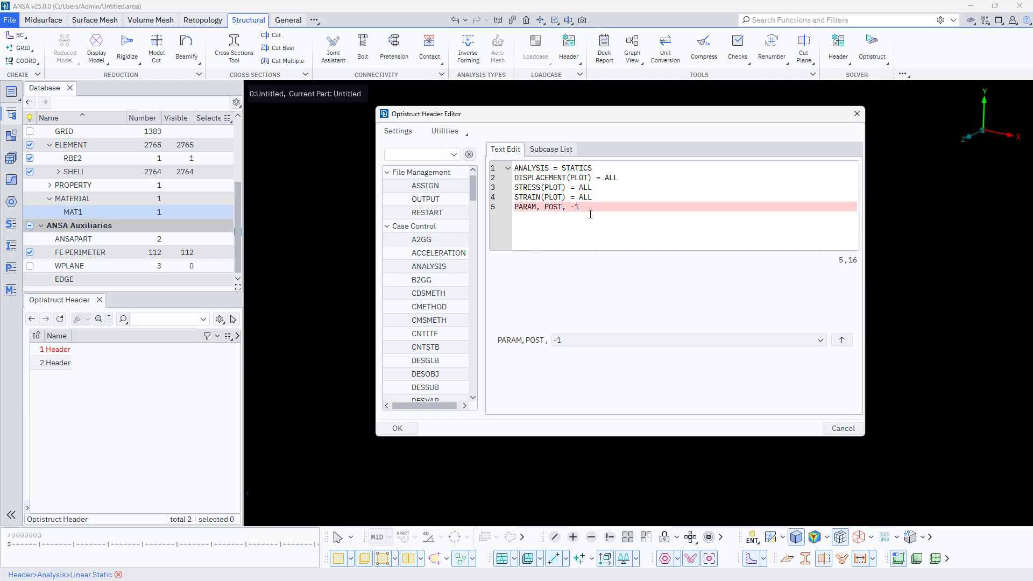
key(Return)
key(Return)
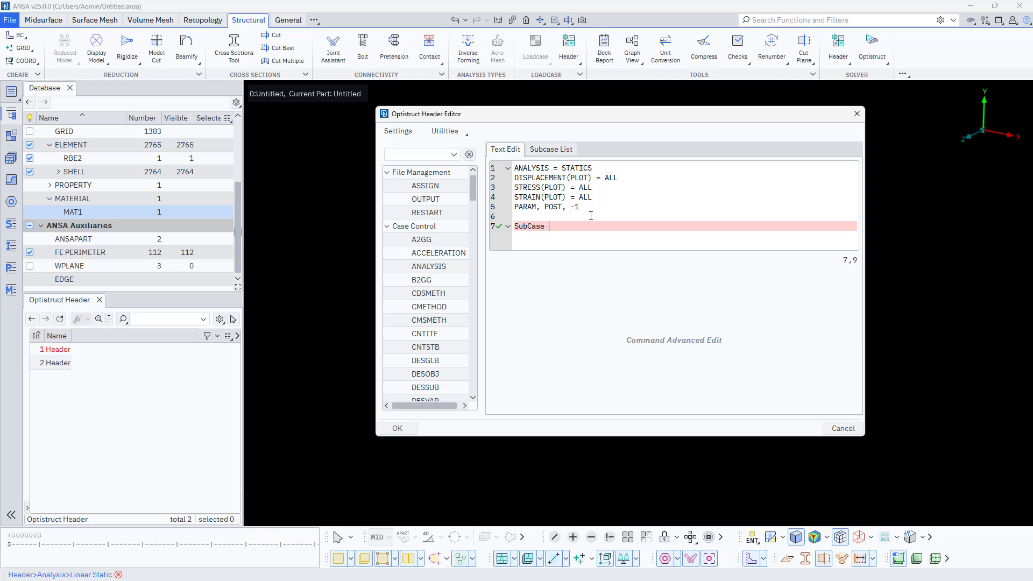
text(SubCase 1)
key(Return)
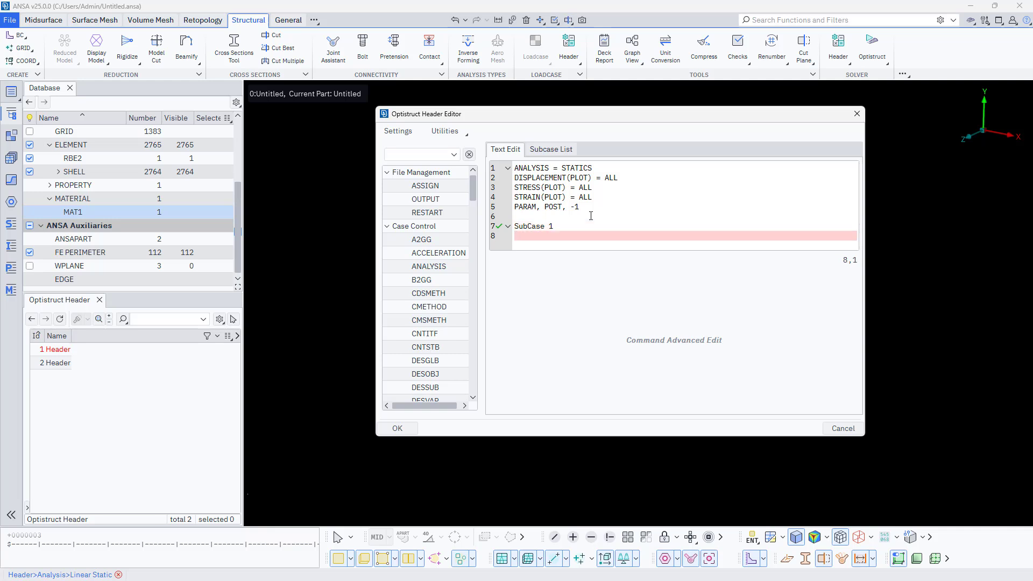
text(SPC = 1 LOAD = 1)
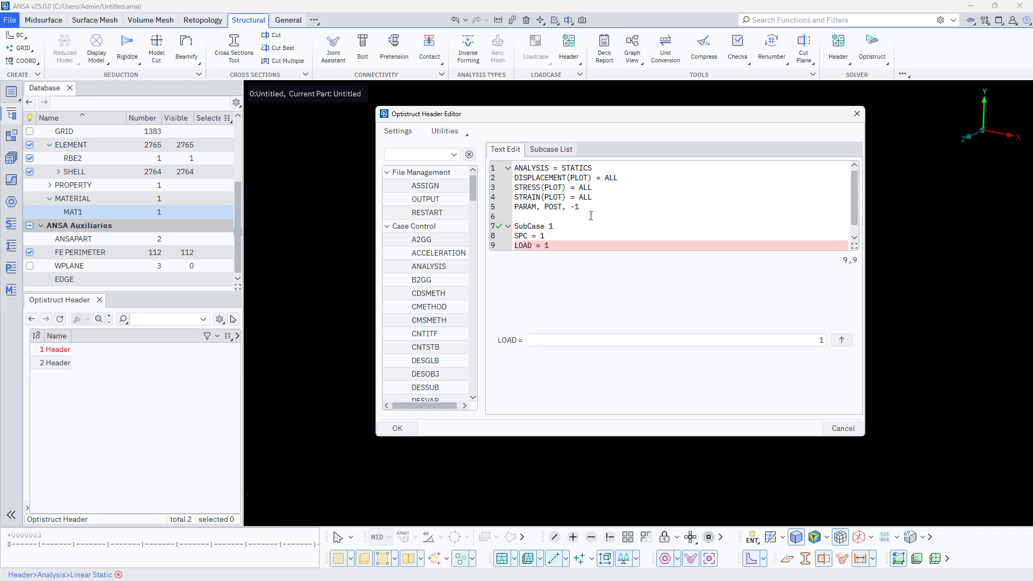
click(556, 237)
click(560, 245)
scroll(561, 244, down, 1)
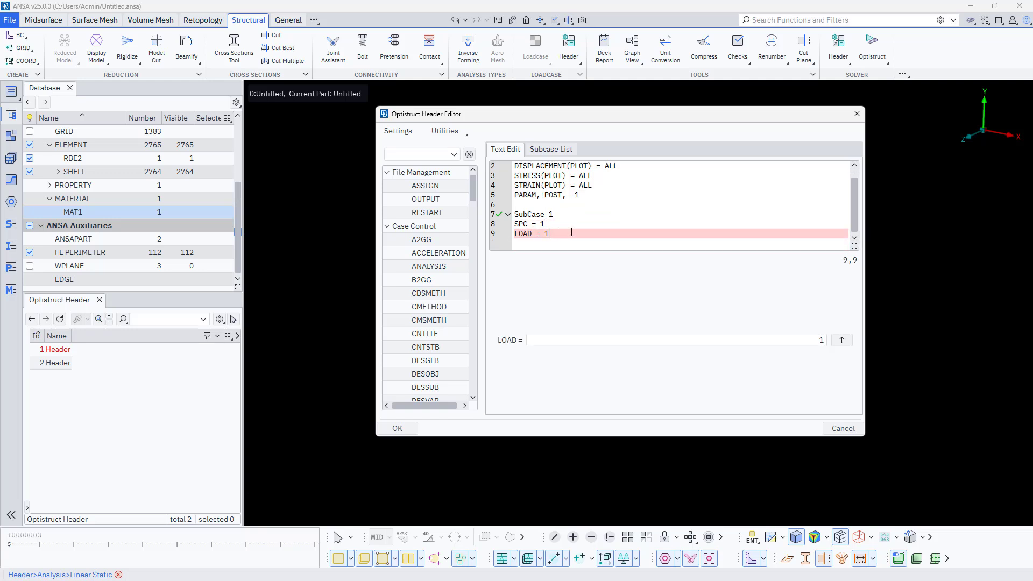
- Select and copy the SubCase 1 block with its SPC and LOAD lines, and leave the header editor
drag(571, 231, 518, 216)
click(525, 215)
key(ctrl+c)
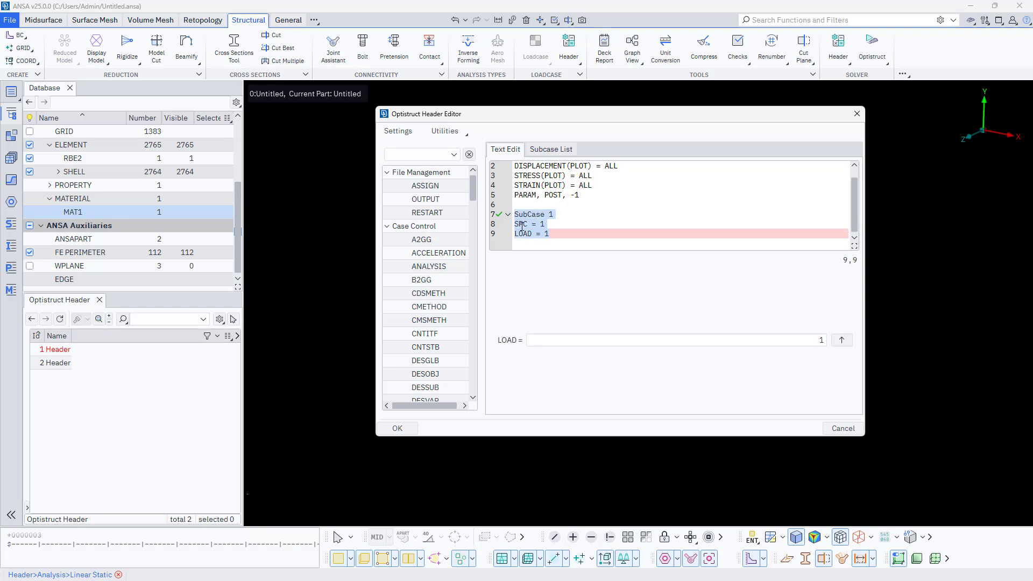
key(Escape)
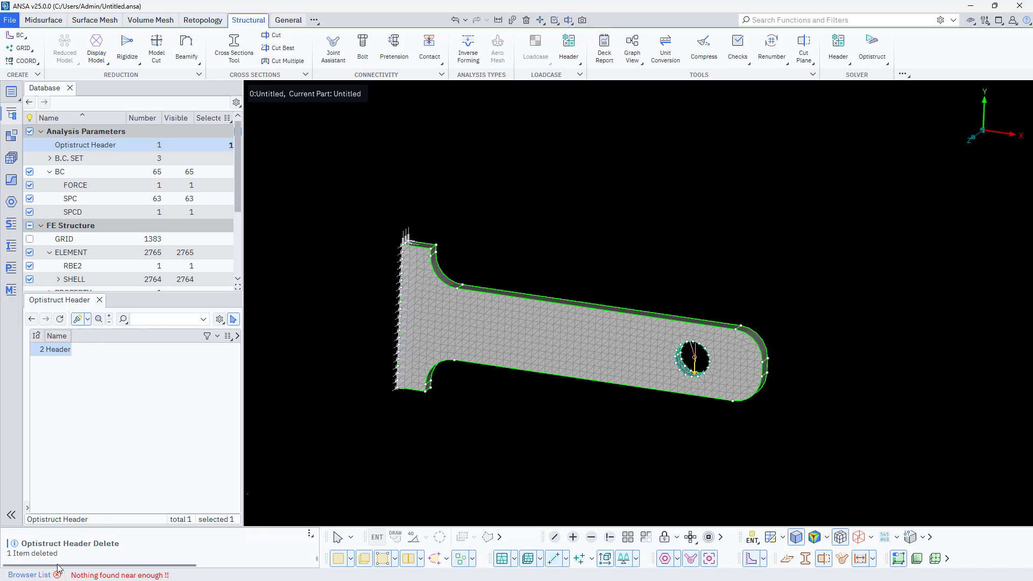
- Detect the bracket's enclosed volume from Faces/FE Shells, creating a new property and ANSA part per volume
click(151, 20)
click(154, 51)
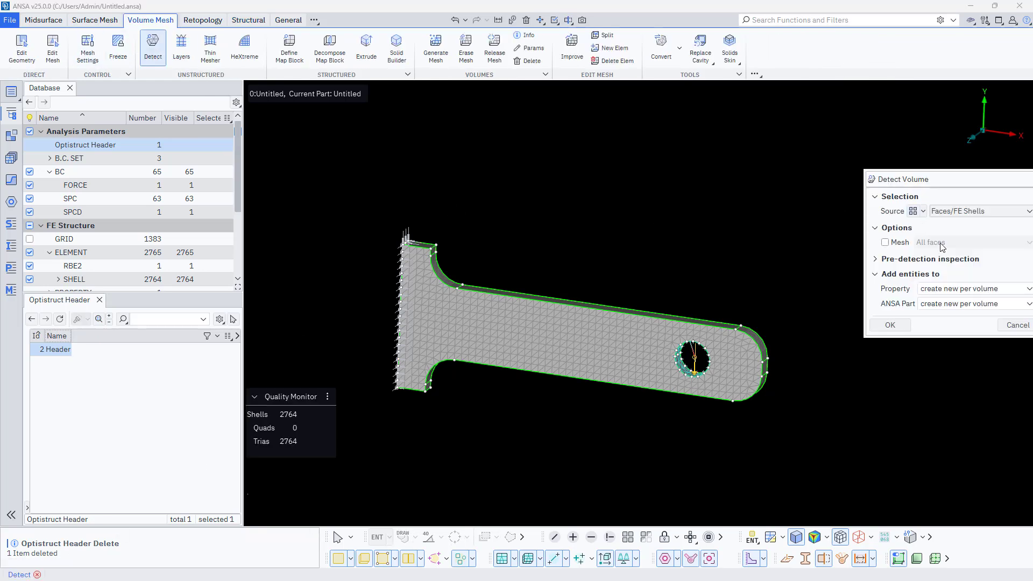
click(890, 325)
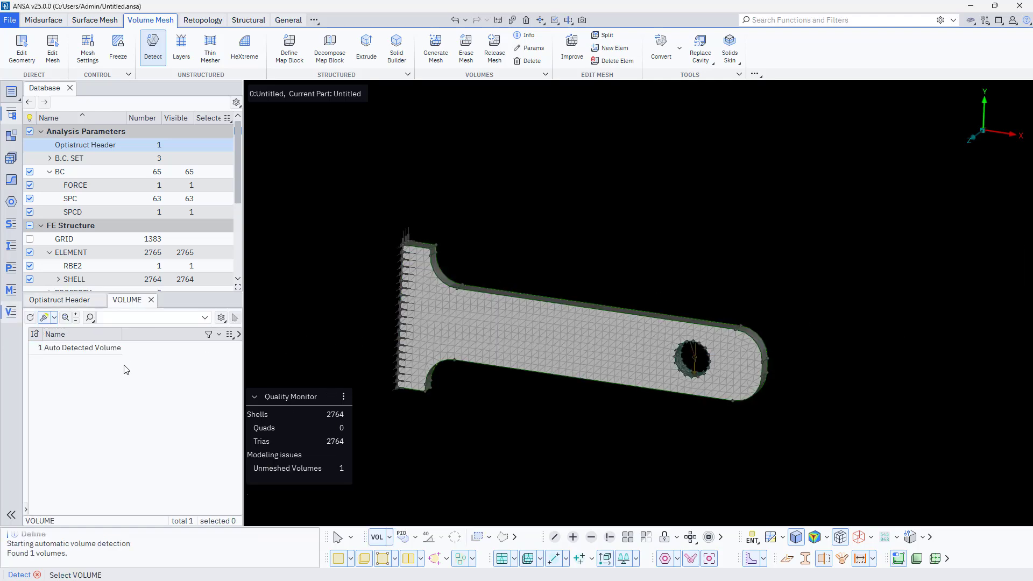
- Set the detected volume to mesh with Tetra FEM at a maximum growth rate of 1
double_click(86, 347)
click(387, 286)
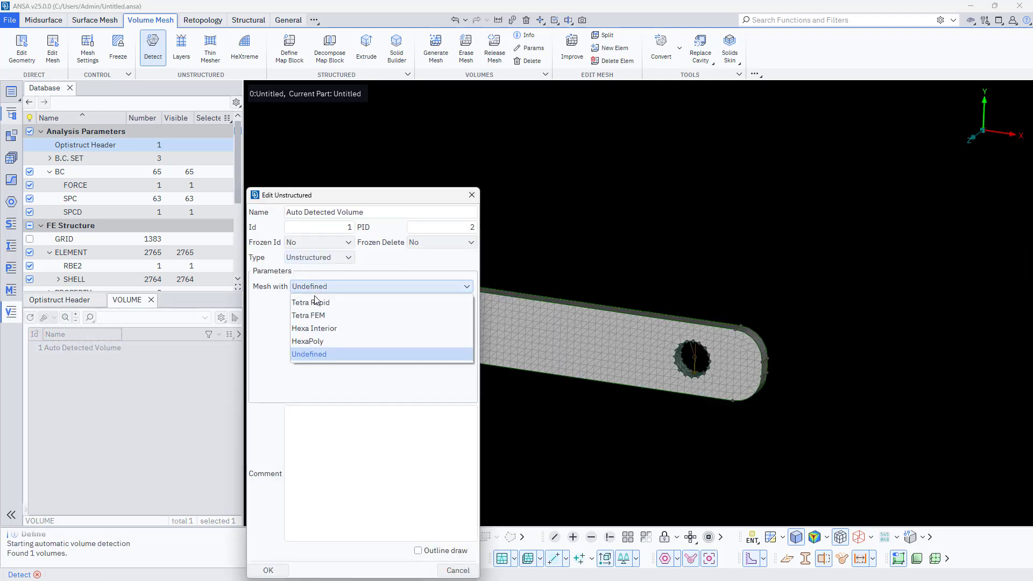
click(387, 317)
click(389, 301)
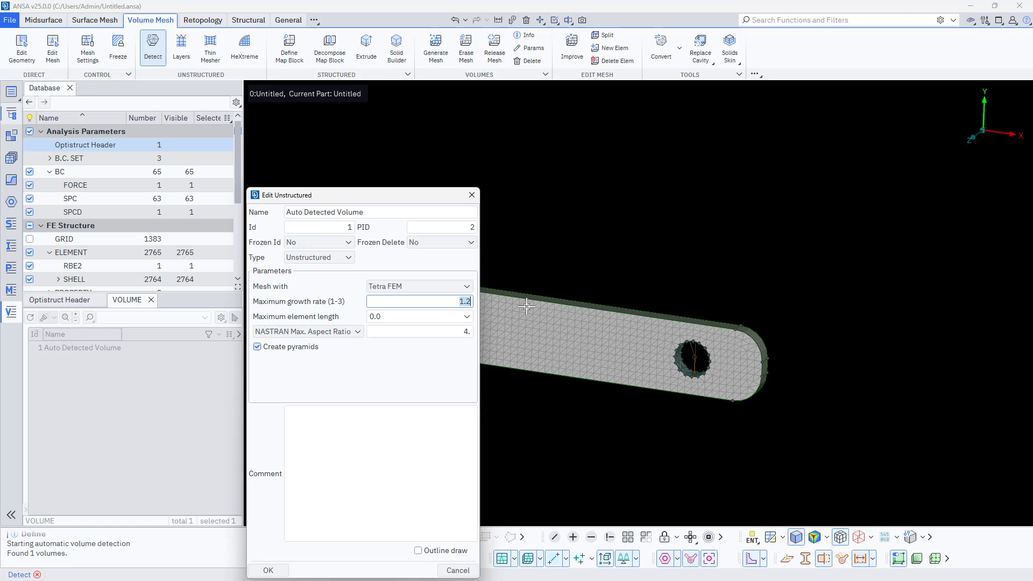
click(268, 570)
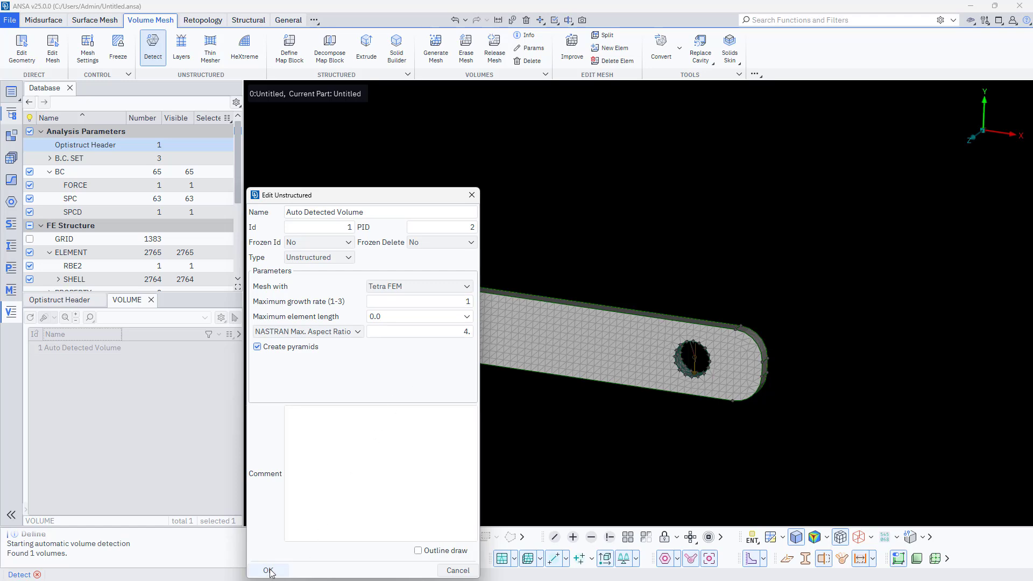
click(395, 415)
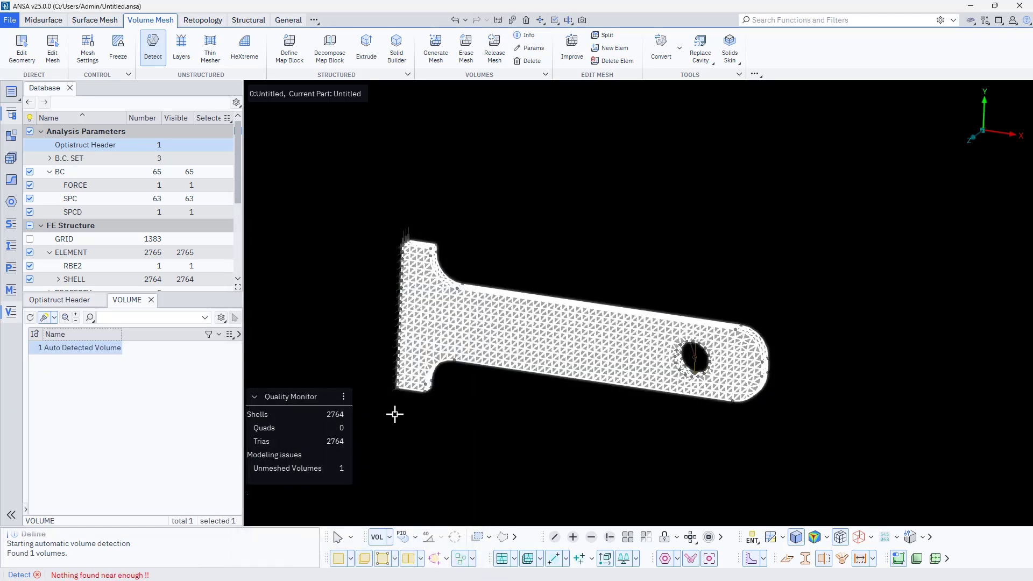
- Generate the tetrahedral solid mesh in the detected volume and close the volume list
right_click(101, 348)
click(127, 257)
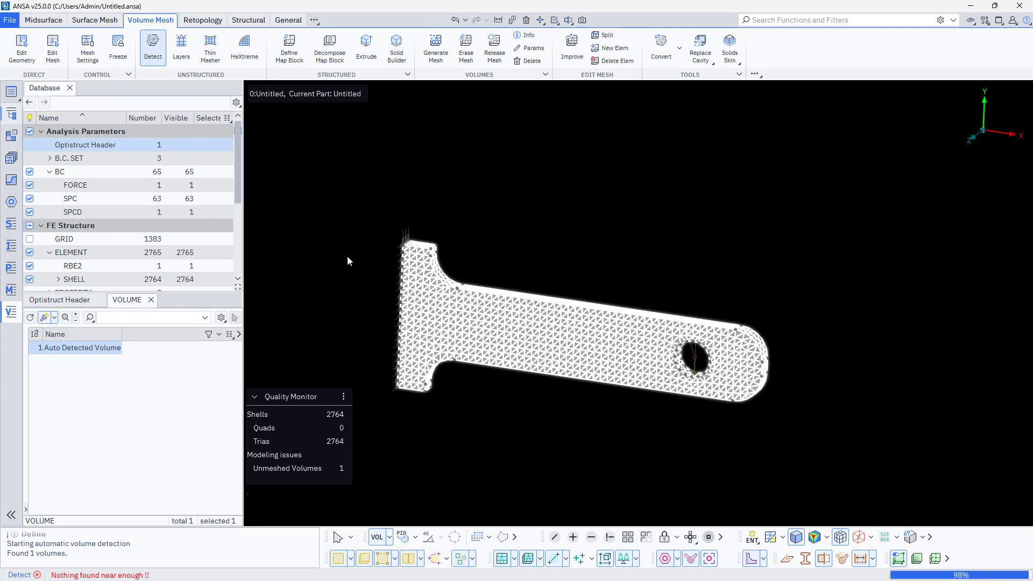
click(434, 435)
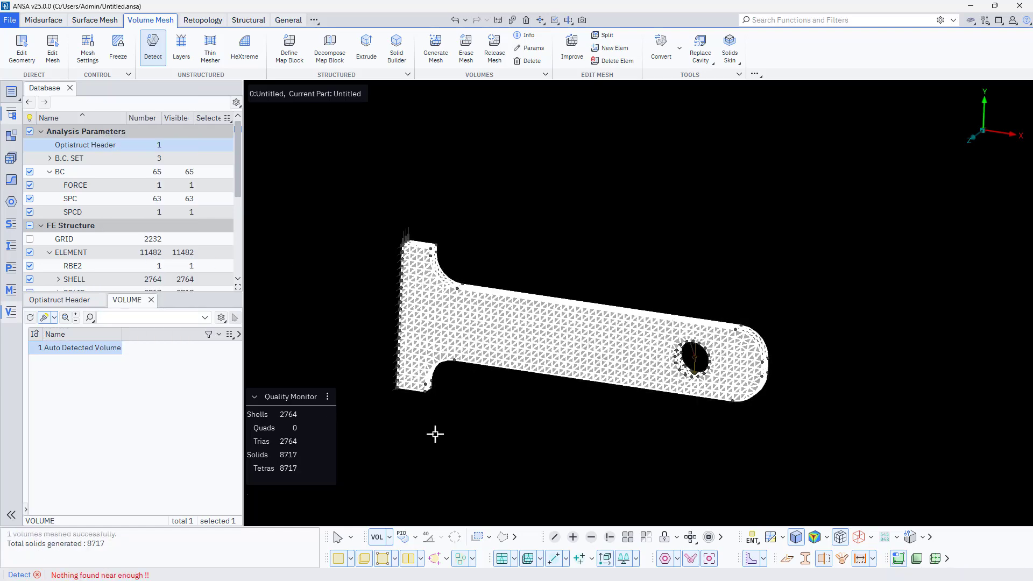
middle_click(434, 434)
scroll(492, 314, up, 3)
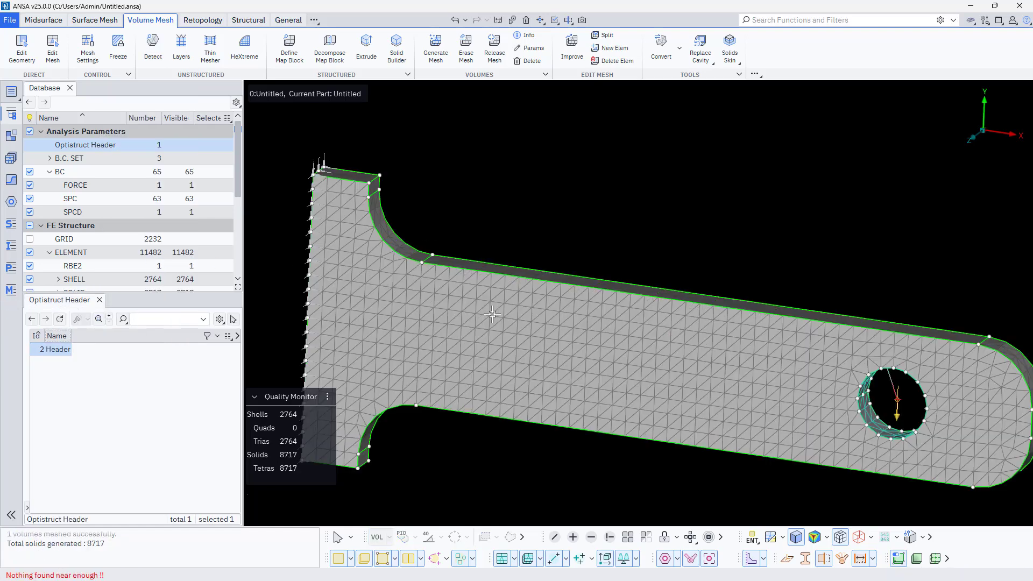
- Apply the first Default MAT1 Material to both the PSHELL and PSOLID properties of the bracket
click(76, 280)
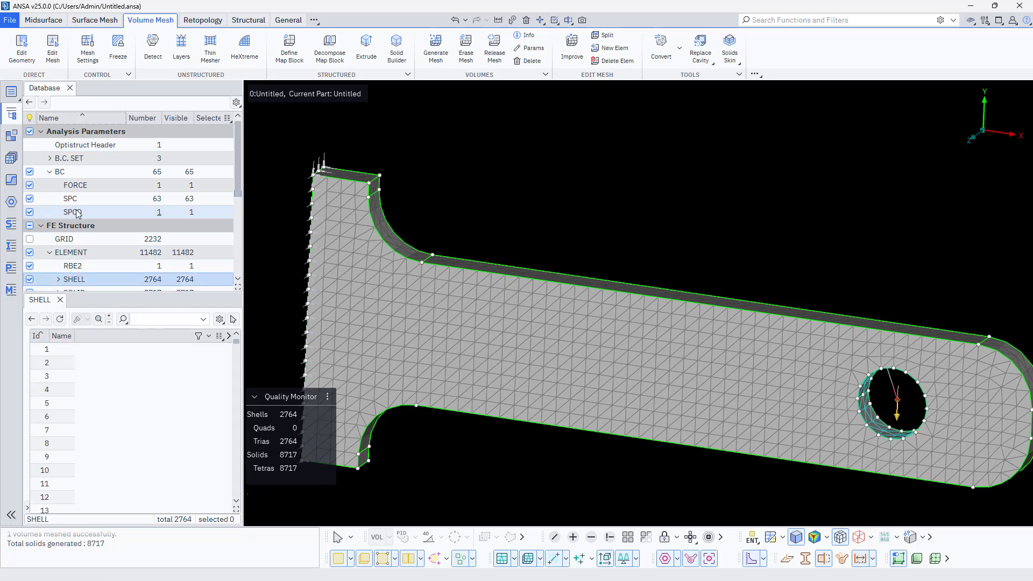
scroll(75, 201, down, 2)
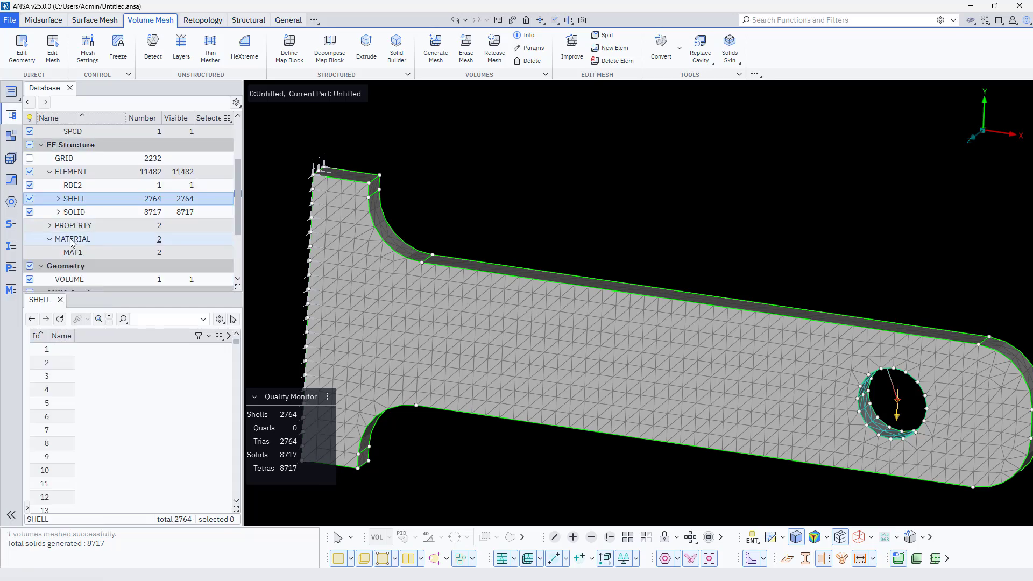
click(52, 227)
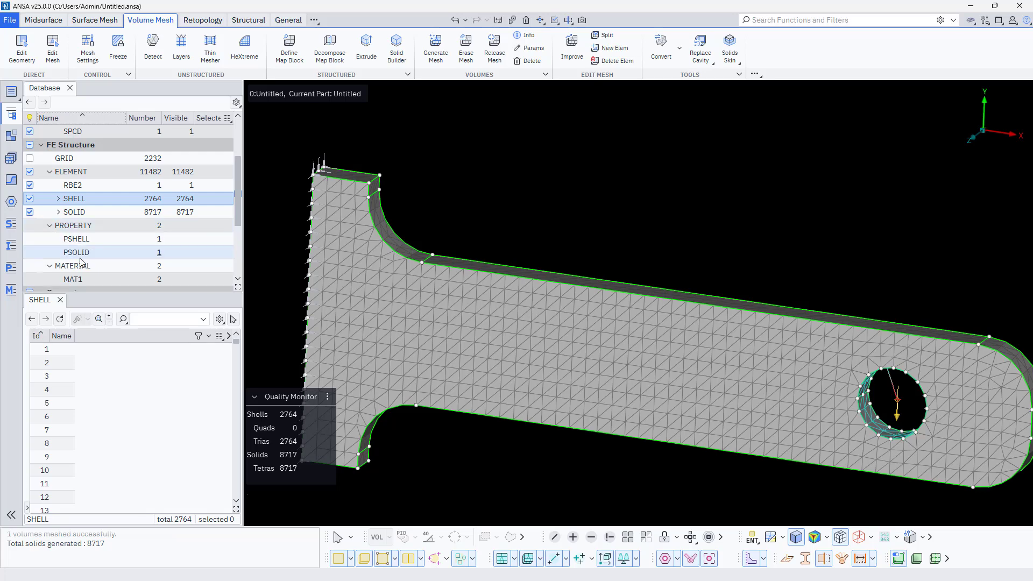
scroll(82, 261, down, 1)
click(80, 240)
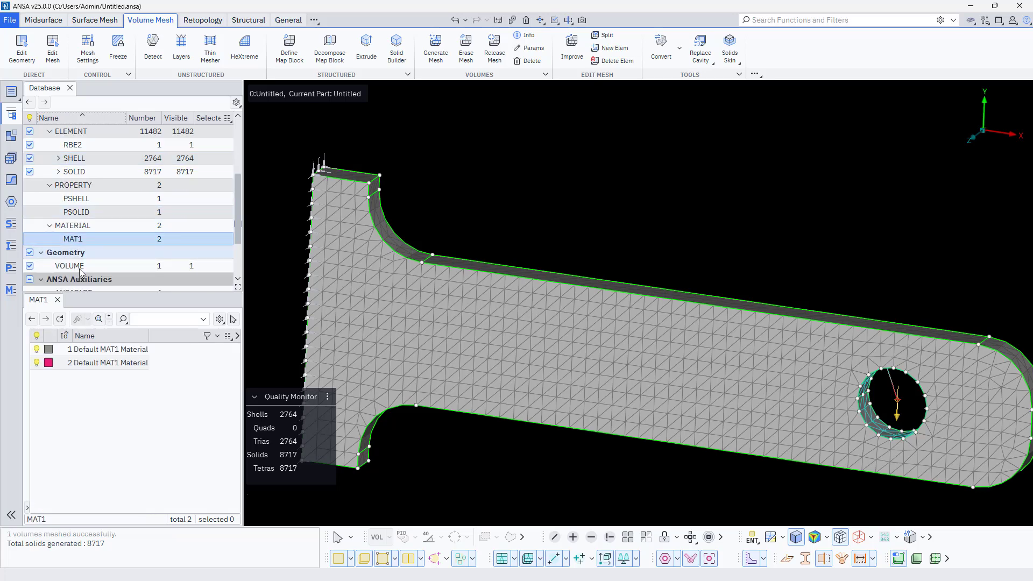
click(85, 350)
right_click(85, 349)
click(103, 340)
scroll(510, 315, down, 3)
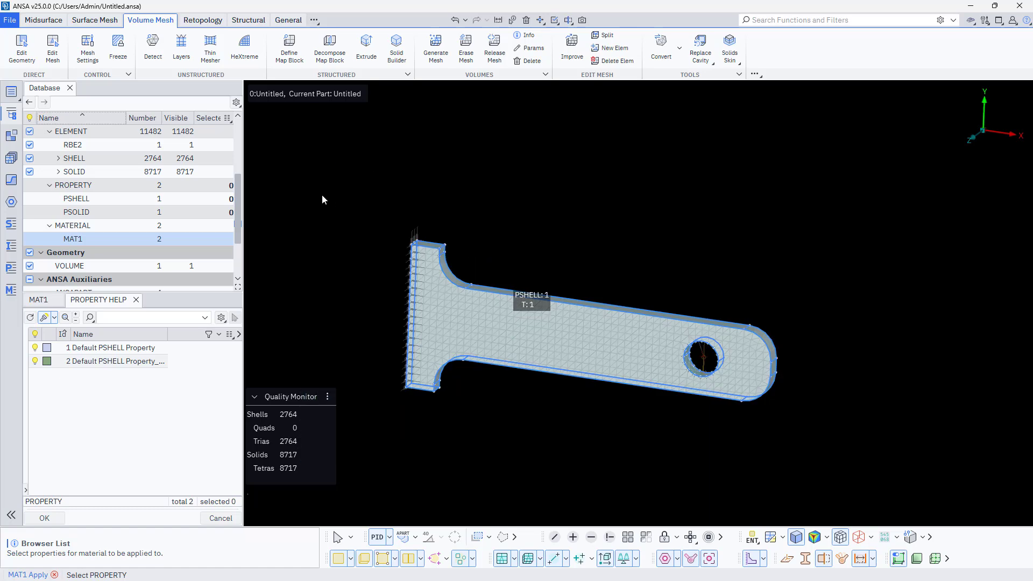
drag(321, 195, 888, 490)
middle_click(636, 465)
- Delete the second Default MAT1 Material
click(146, 363)
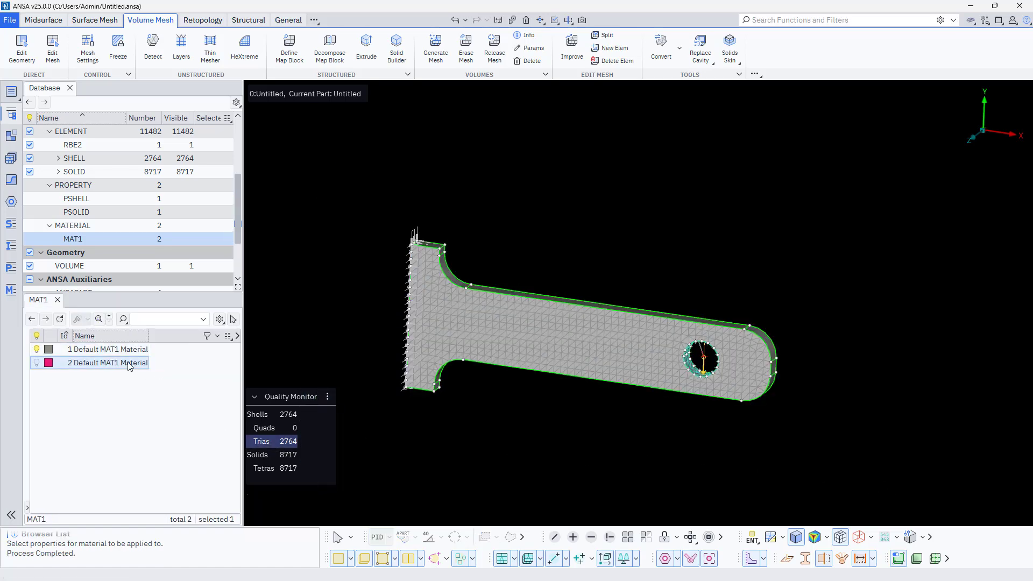
right_click(130, 361)
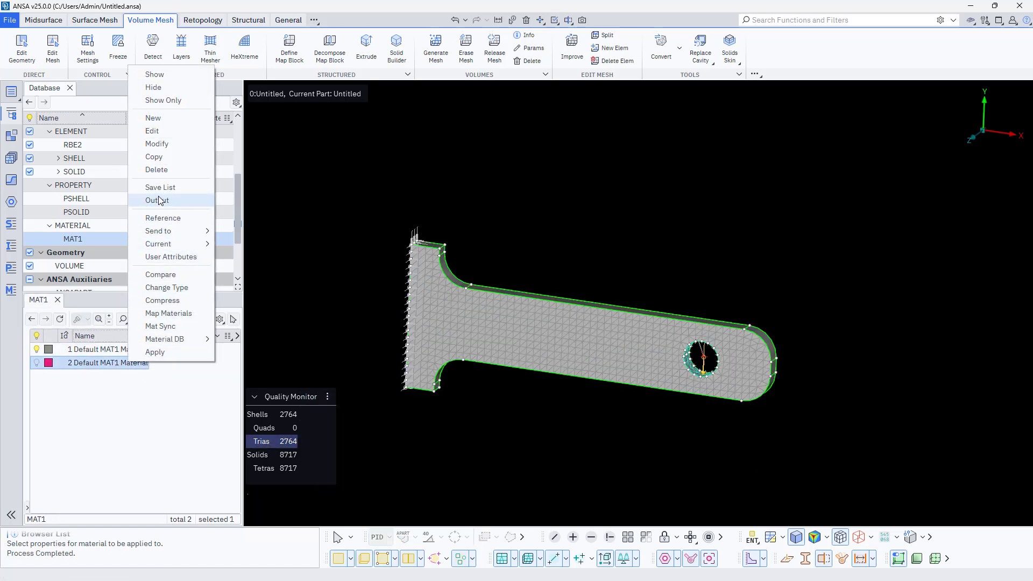
click(156, 170)
click(268, 517)
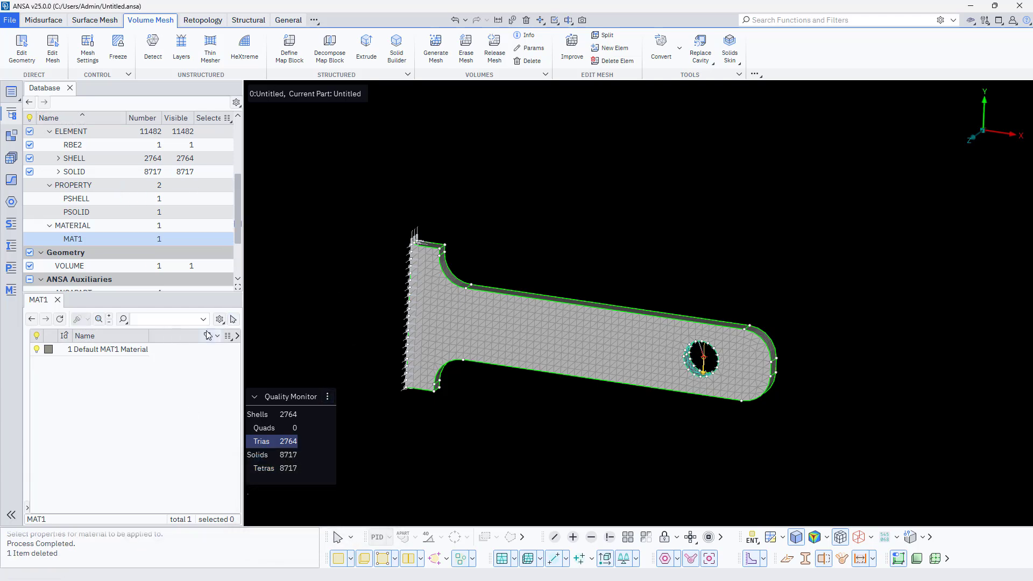
- Show the DEFINED column in the MAT1 list and mark the remaining material as defined
click(228, 335)
text(def)
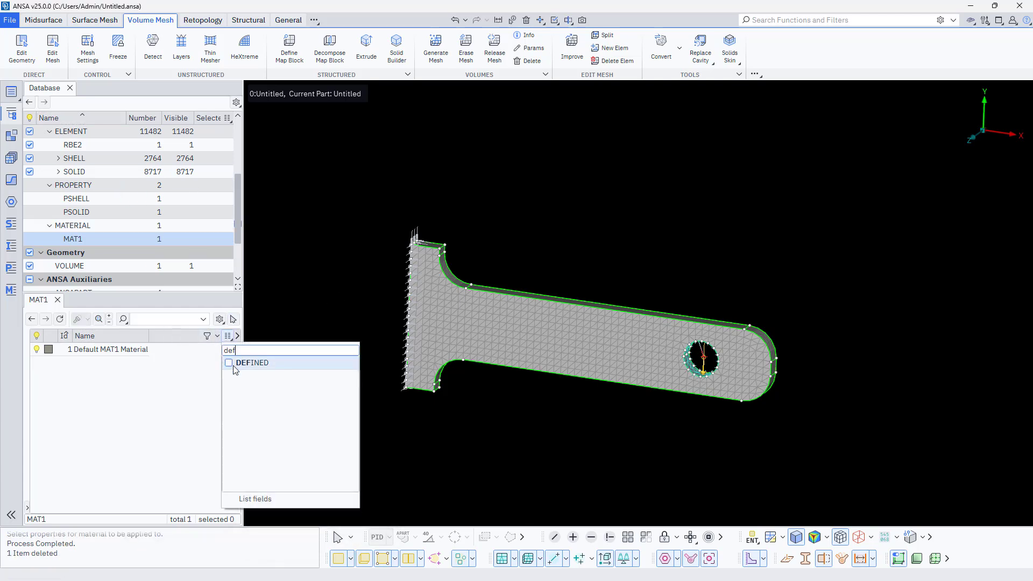
click(228, 363)
click(168, 350)
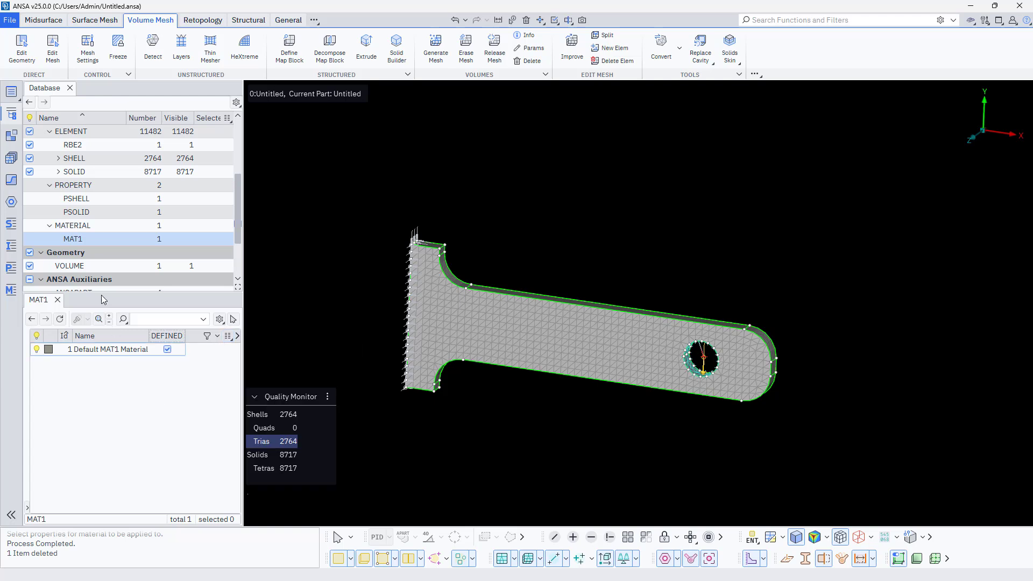
- Set the thickness T of the Default PSHELL Property to 0.01 and accept its card
click(93, 198)
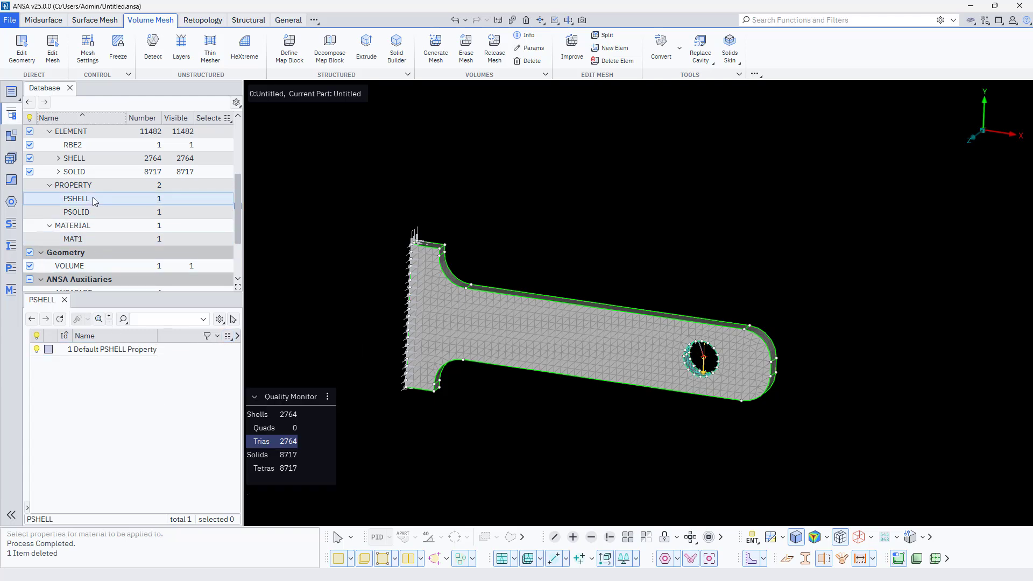
double_click(109, 351)
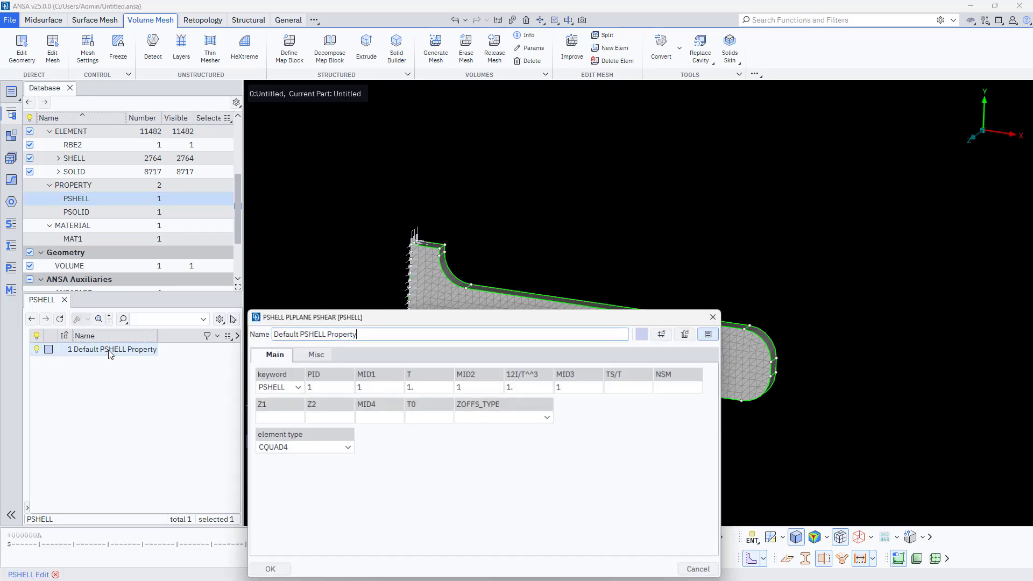
click(361, 387)
key(Tab)
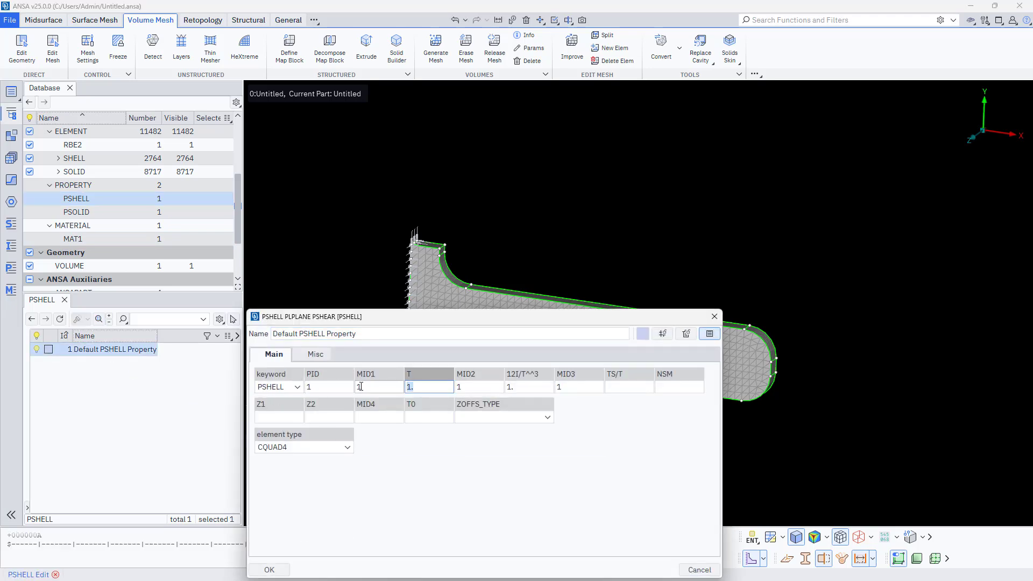
text(0.01)
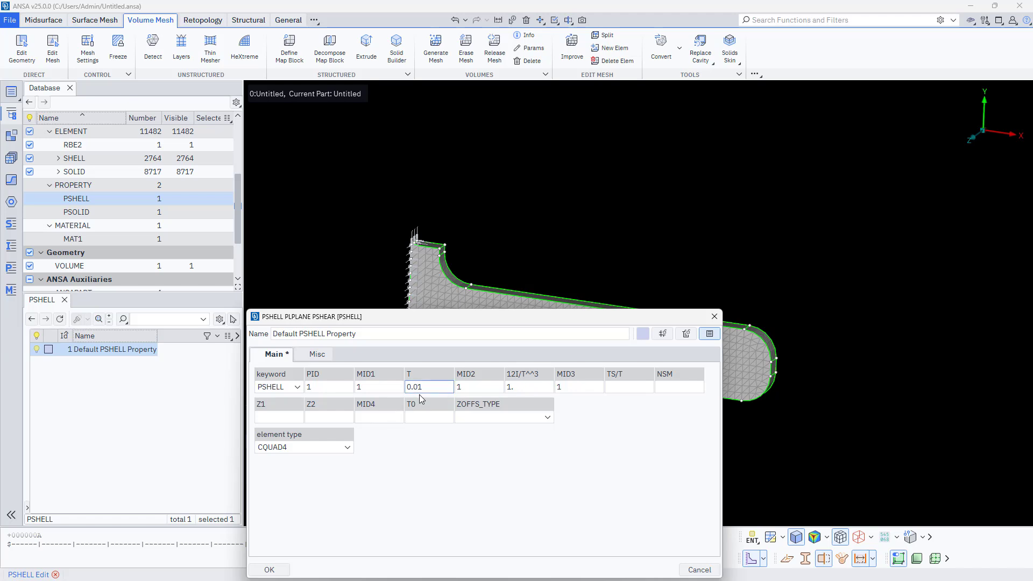
text(0)
click(275, 570)
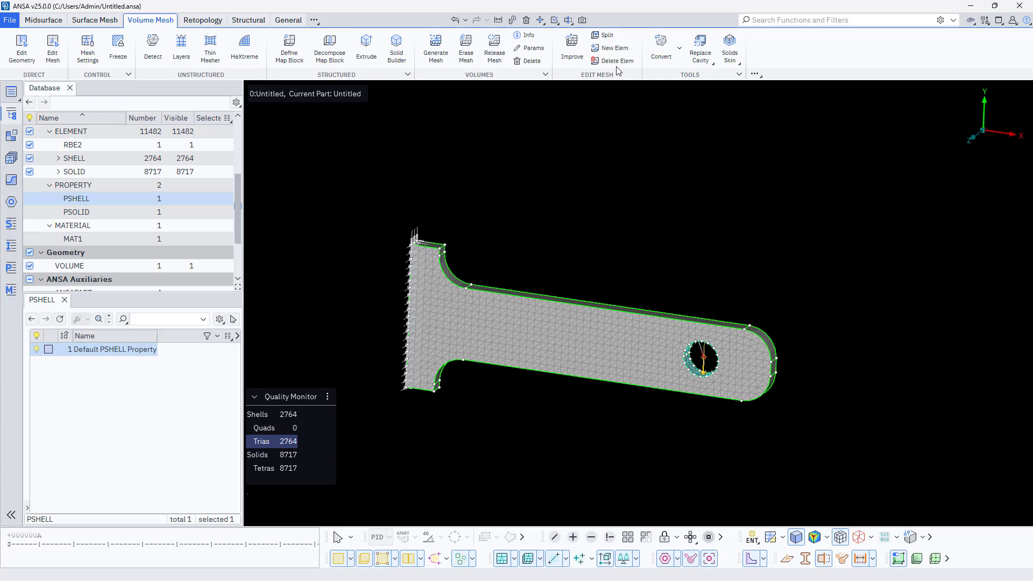
- Begin the OptiStruct output of the bracket to Basic_Static_Analysis.fem and choose which entities to write
click(201, 22)
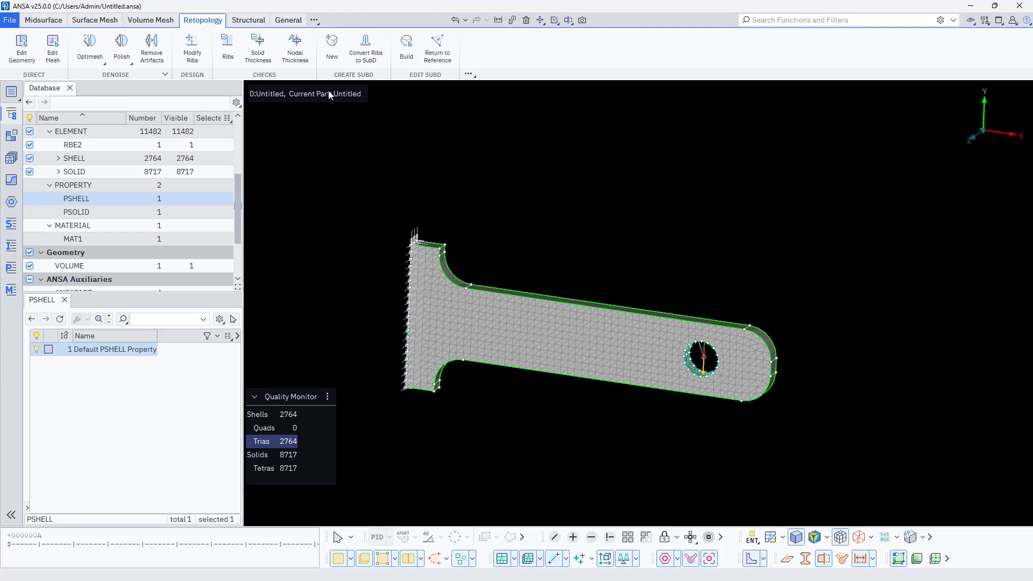
scroll(118, 212, up, 3)
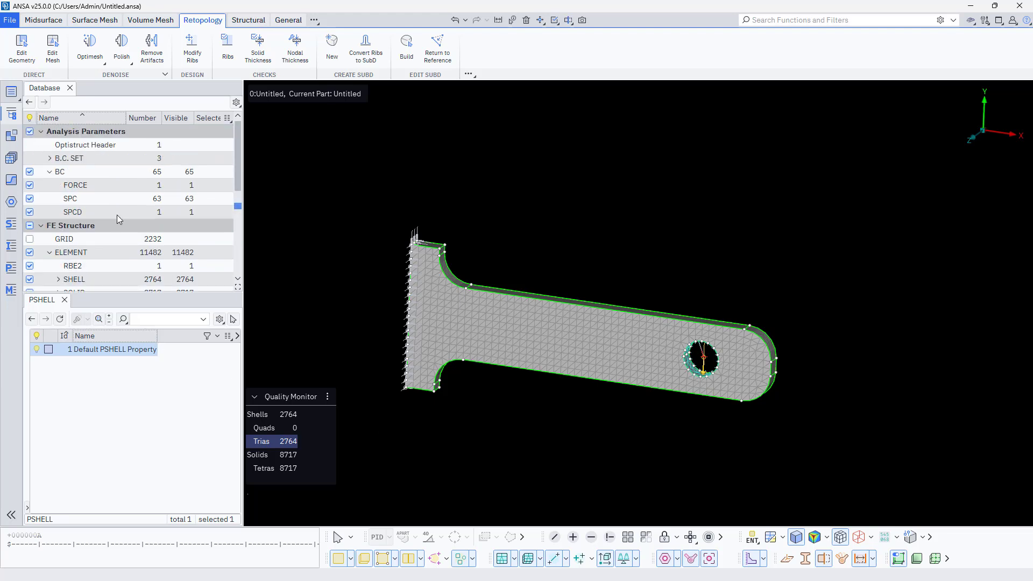
click(9, 20)
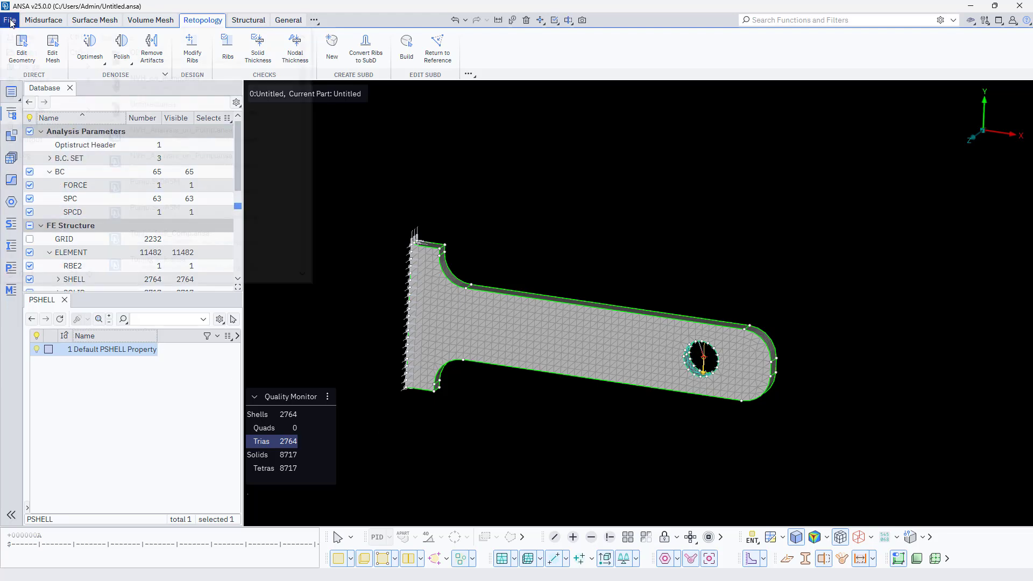
mouse_move(44, 141)
click(150, 43)
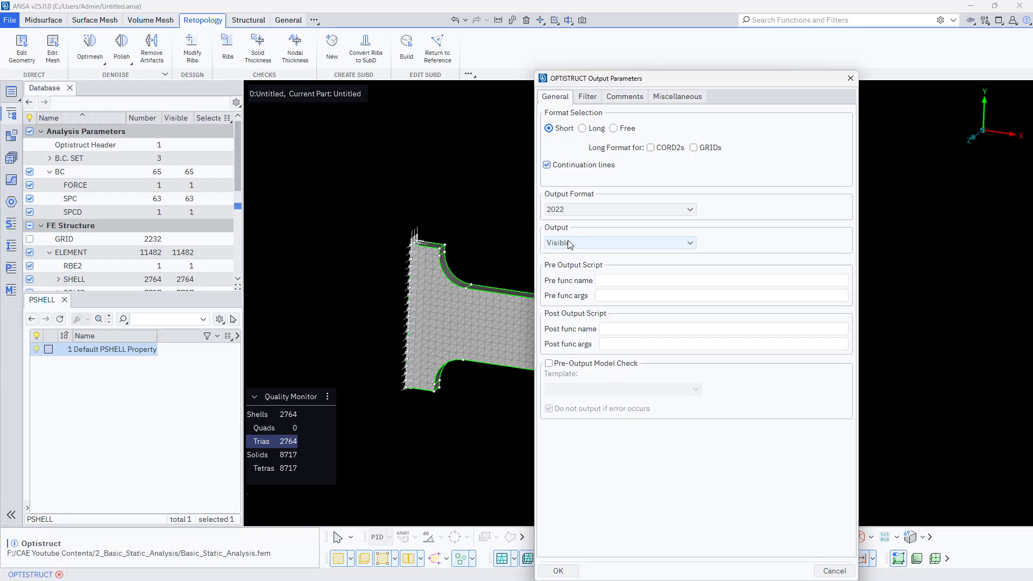
click(564, 242)
click(564, 259)
- Choose the comments option, enable Thickness output at element's card, and write the OptiStruct file
click(587, 96)
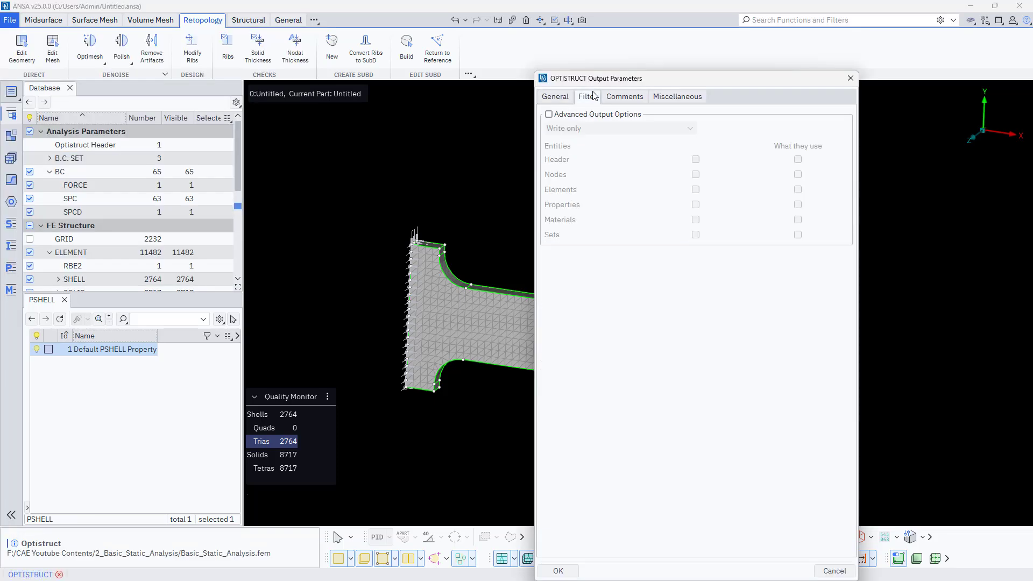
click(621, 97)
click(597, 128)
click(559, 141)
click(698, 99)
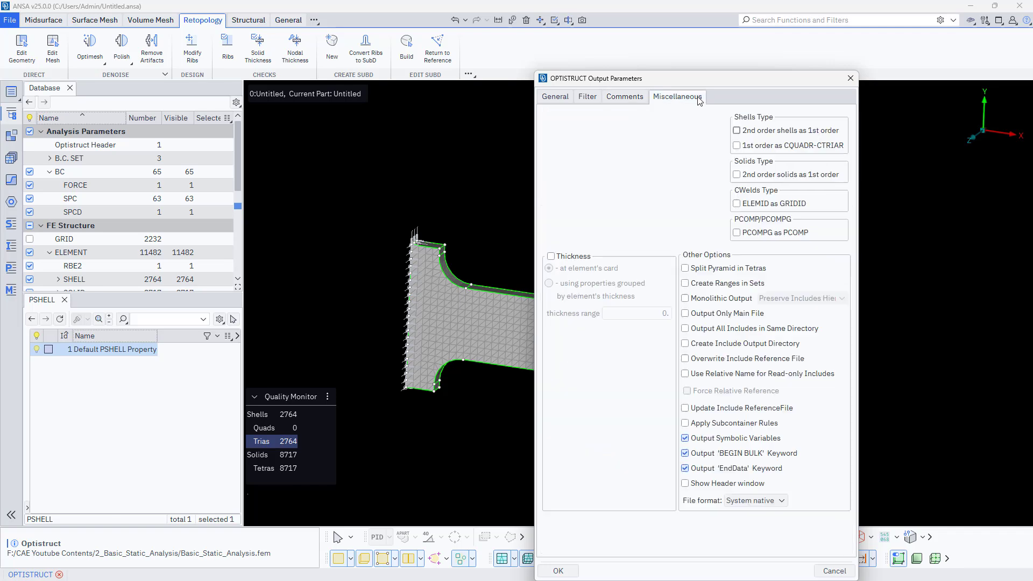
click(569, 258)
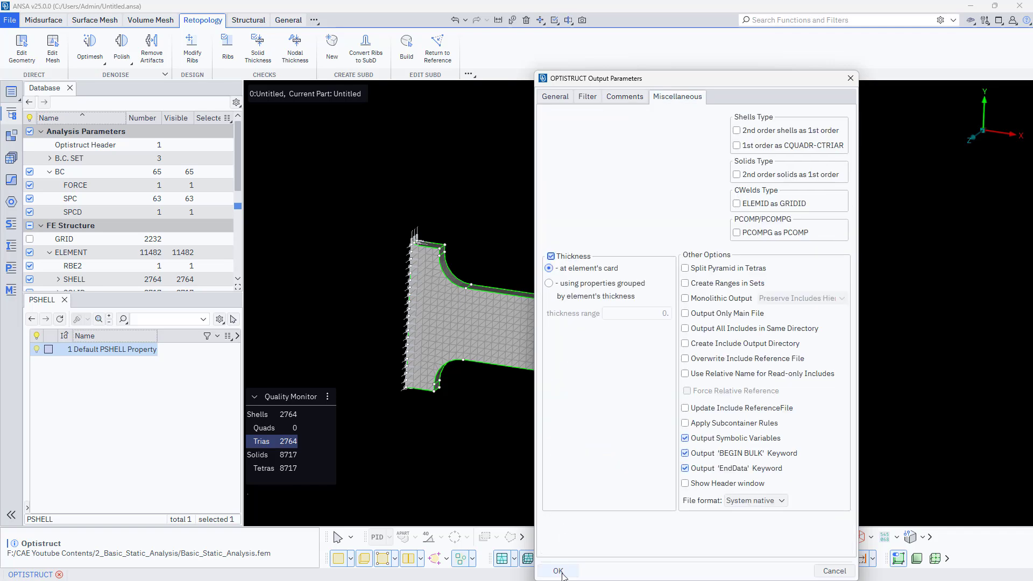
click(558, 570)
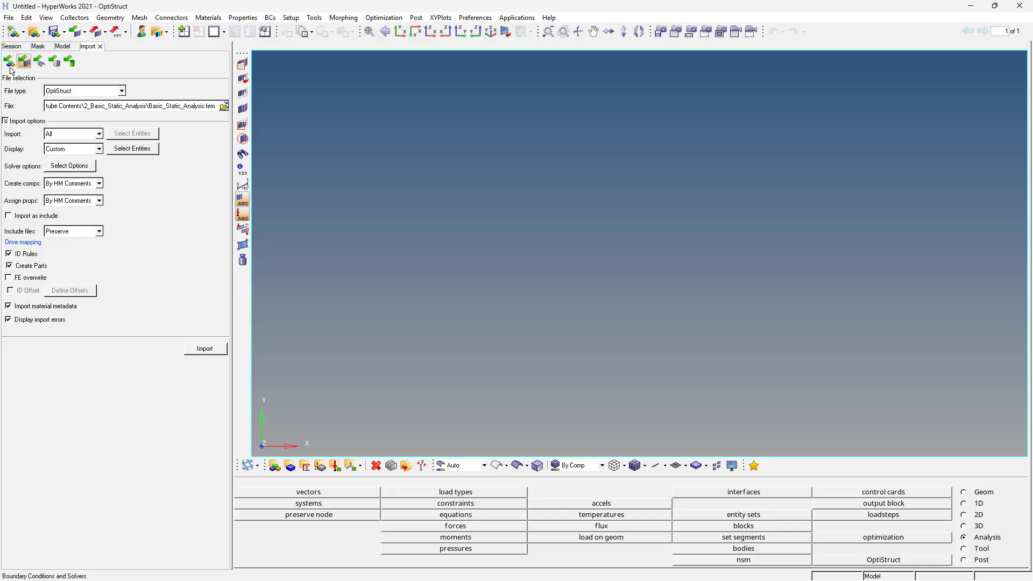
- In HyperWorks, import the Basic_Static_Analysis OptiStruct file
click(224, 106)
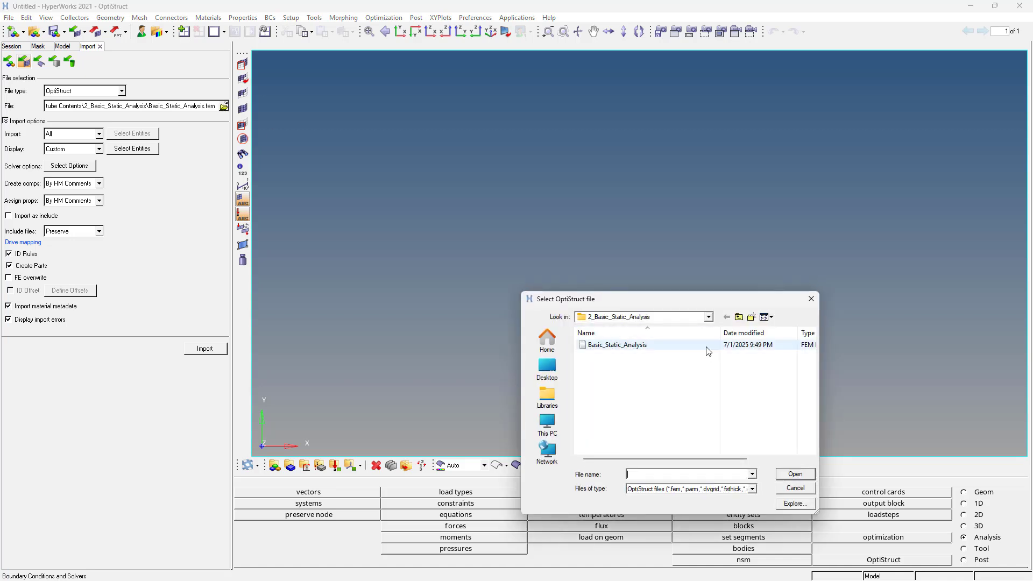
click(708, 346)
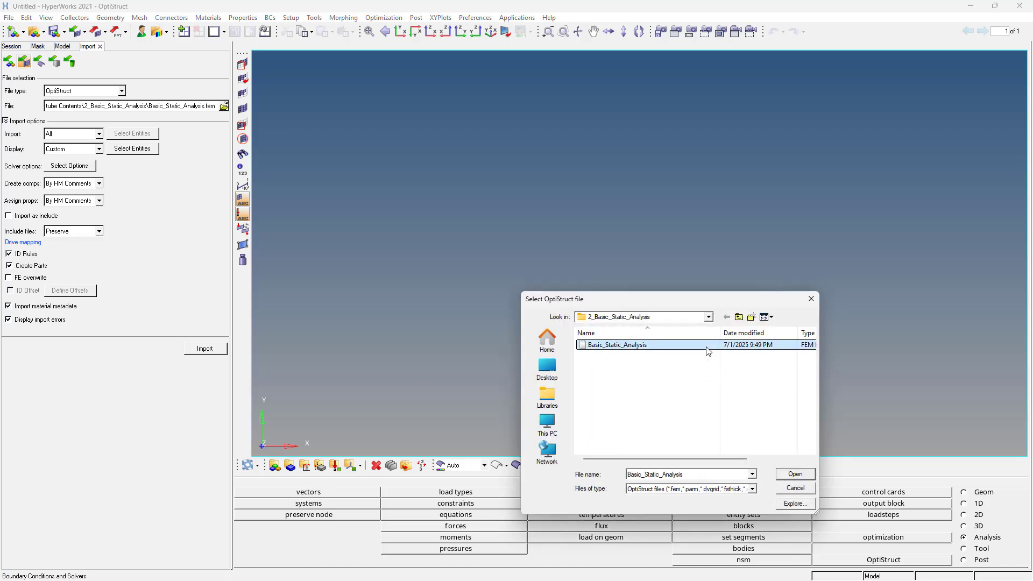
click(795, 474)
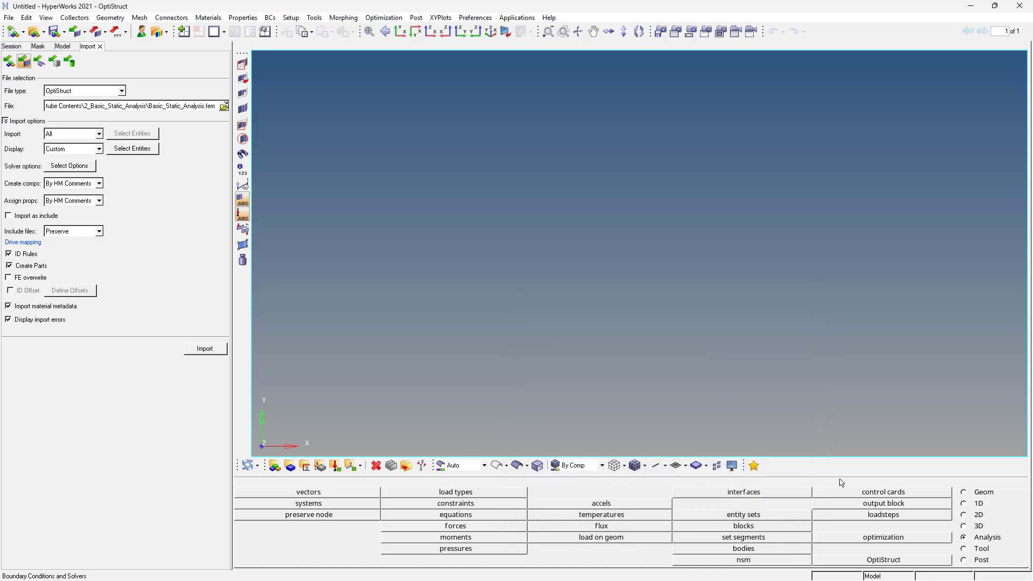
click(214, 352)
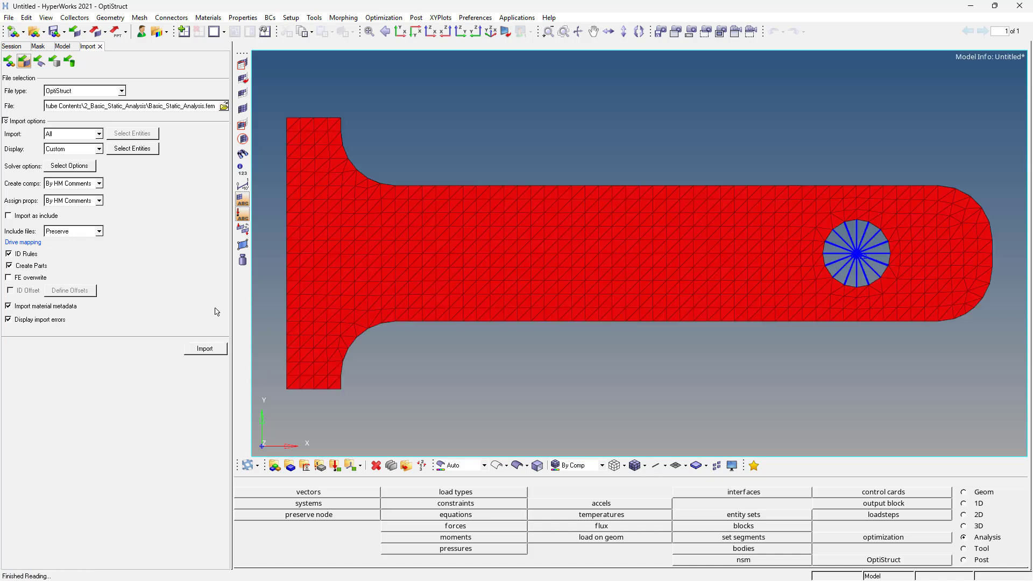
- Run the OptiStruct analysis on Basic_Static_Analysis.fem, overwriting the existing input file
click(875, 560)
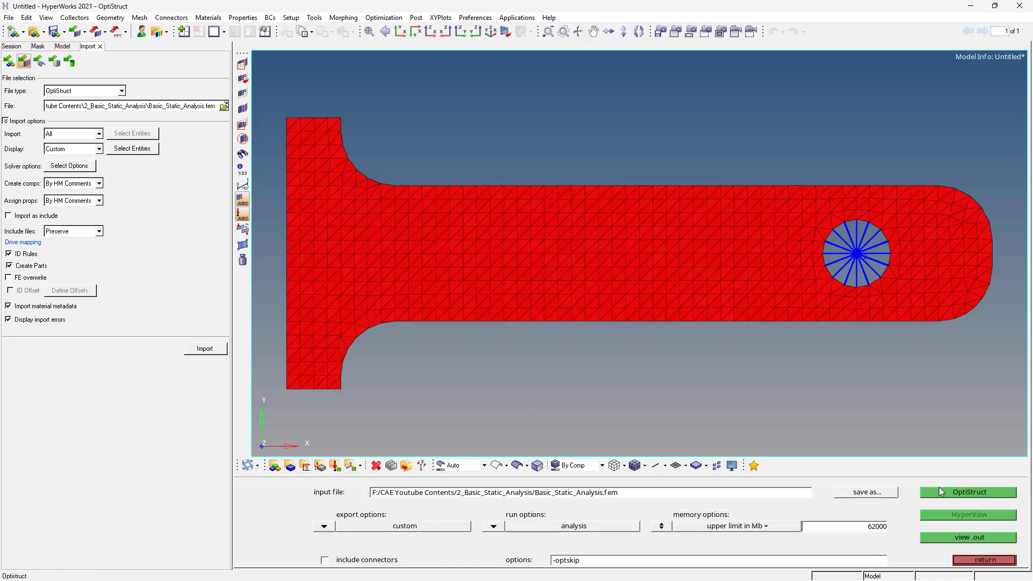
click(947, 491)
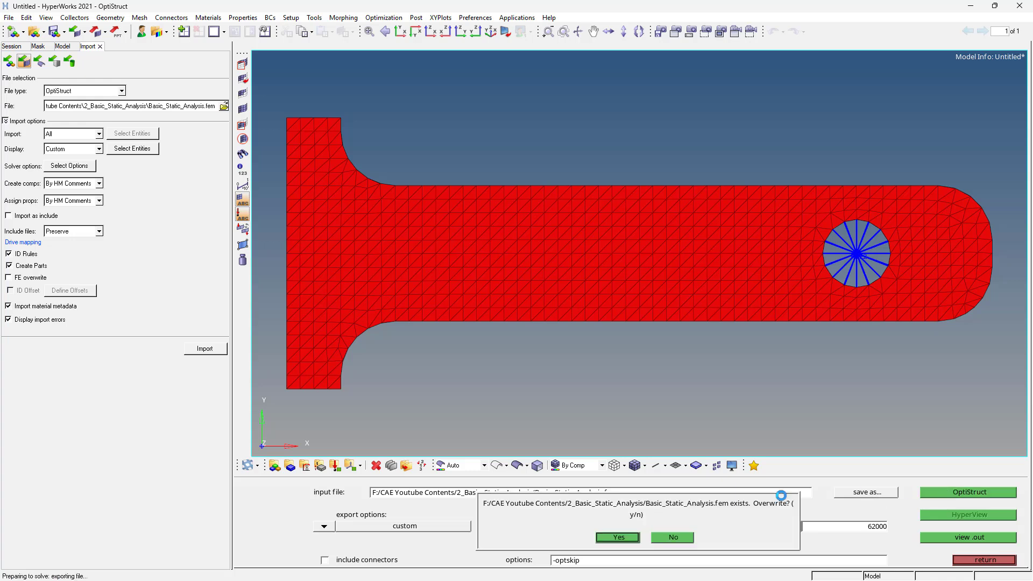
click(601, 536)
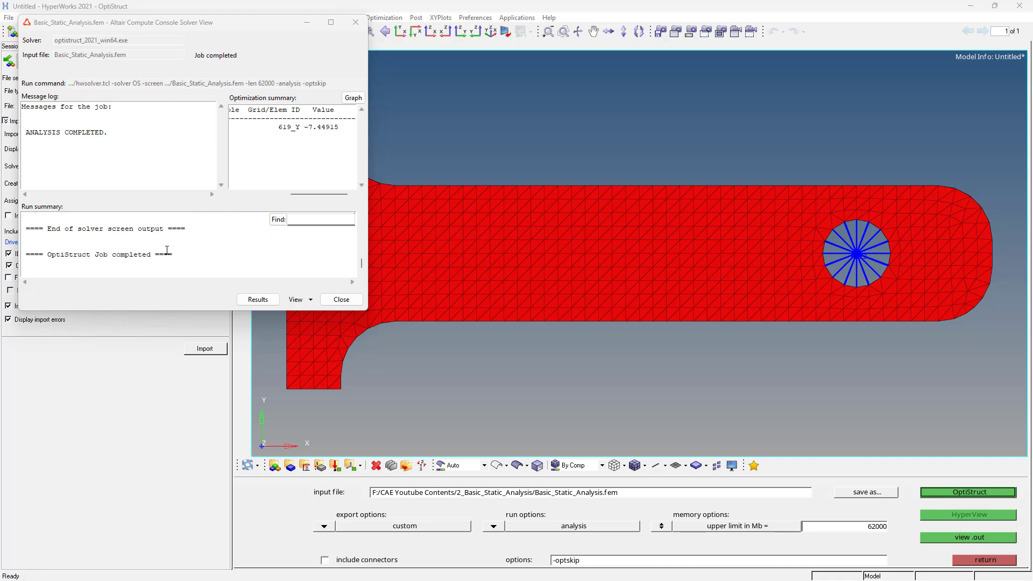
- Read through the solver's run summary and enlarge its window to show more of the log
scroll(146, 249, up, 2)
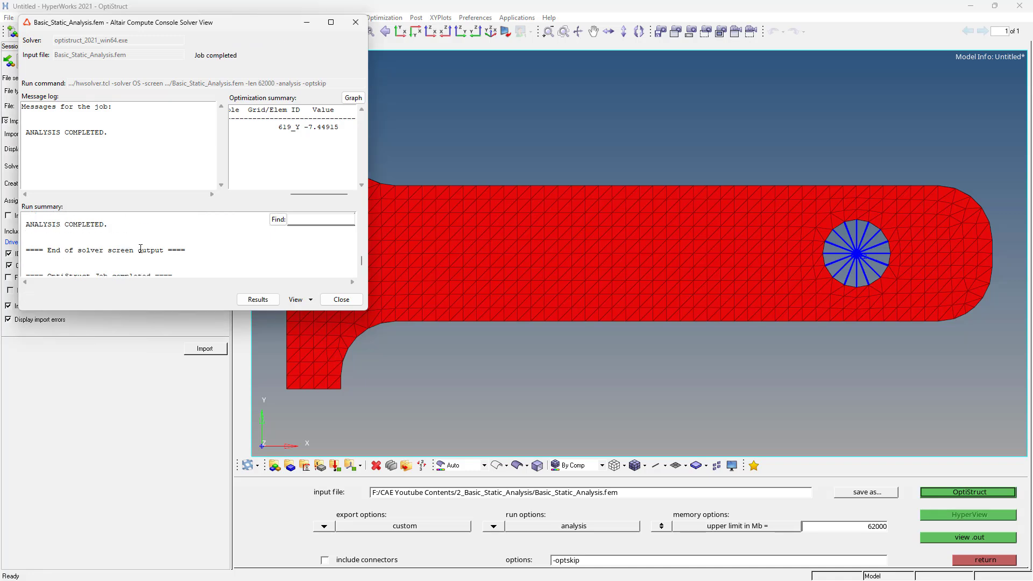
scroll(140, 249, down, 1)
scroll(140, 249, up, 1)
scroll(141, 249, up, 2)
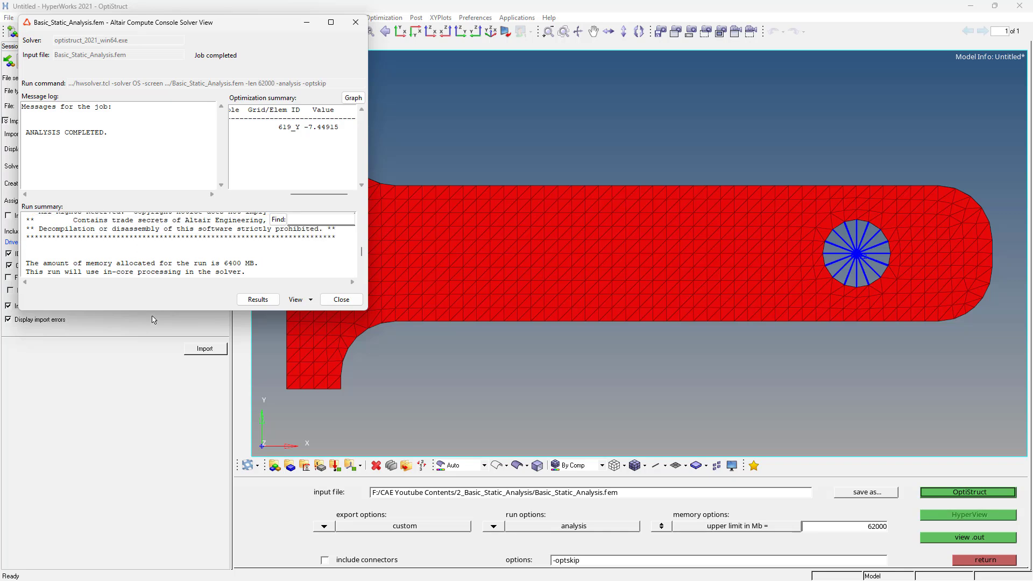
drag(151, 310, 152, 545)
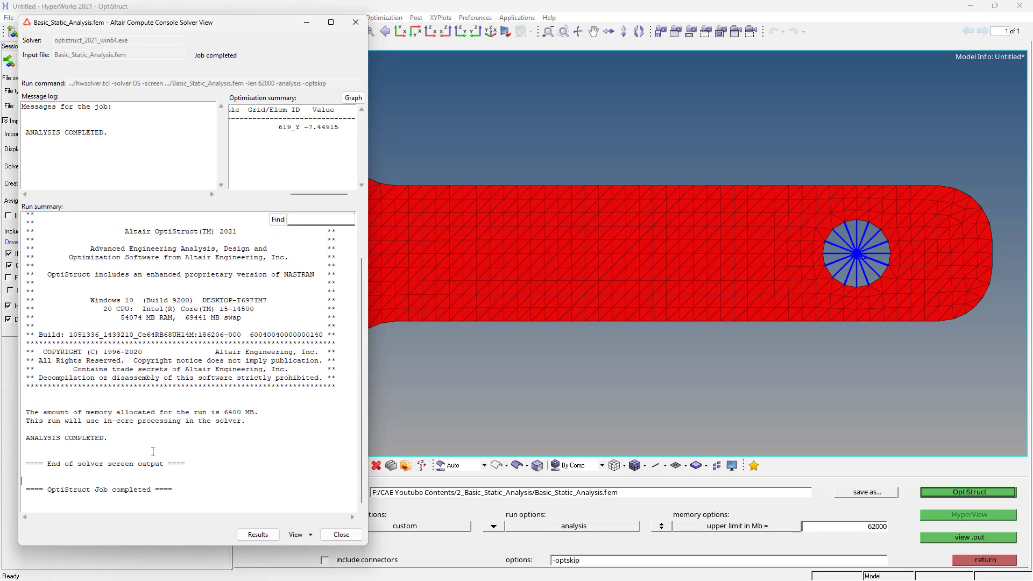
- Open the analysis results and contour the bracket with Element Stresses (2D & 3D), vonMises
click(267, 536)
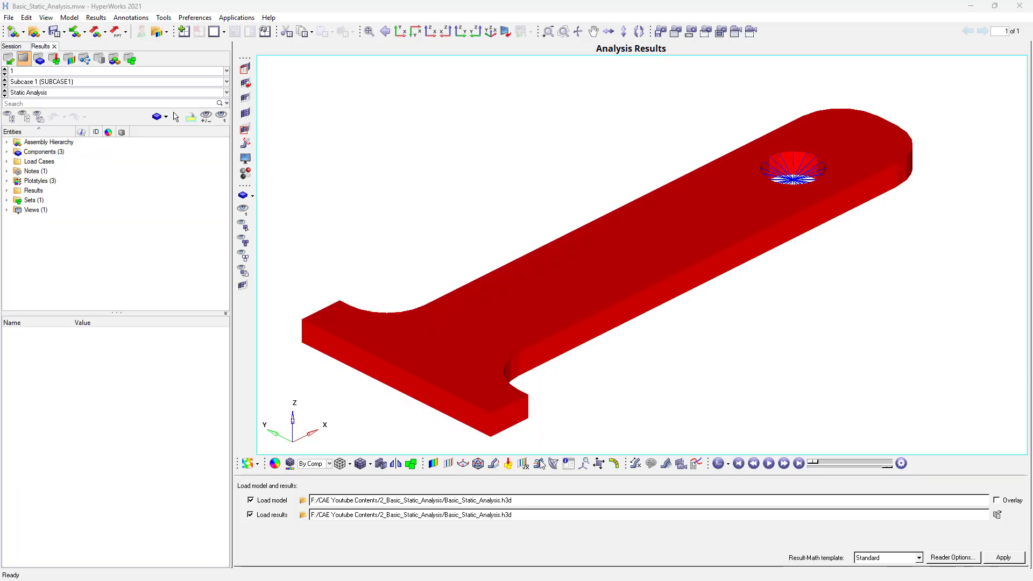
click(433, 464)
click(284, 494)
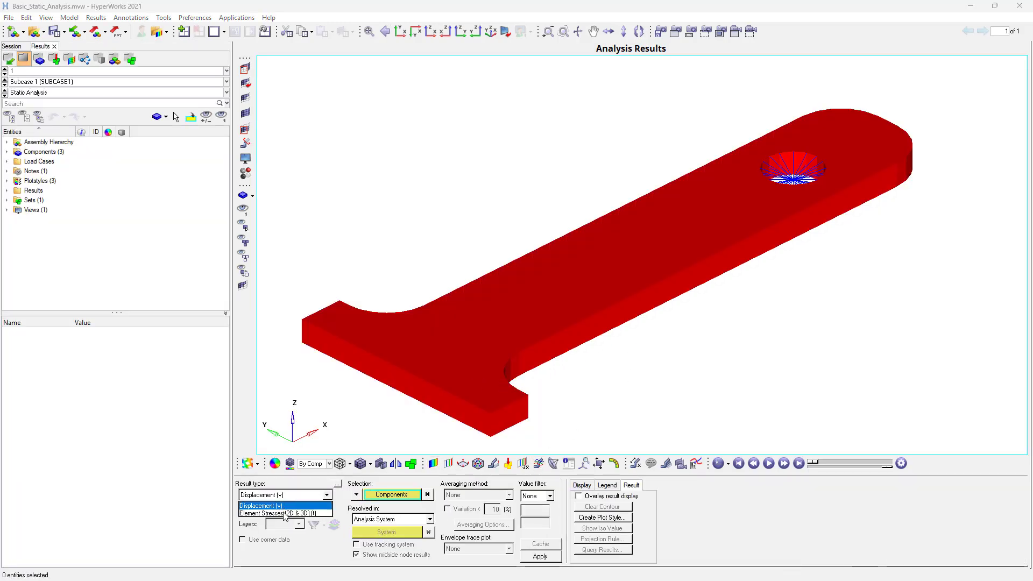
click(285, 514)
click(540, 556)
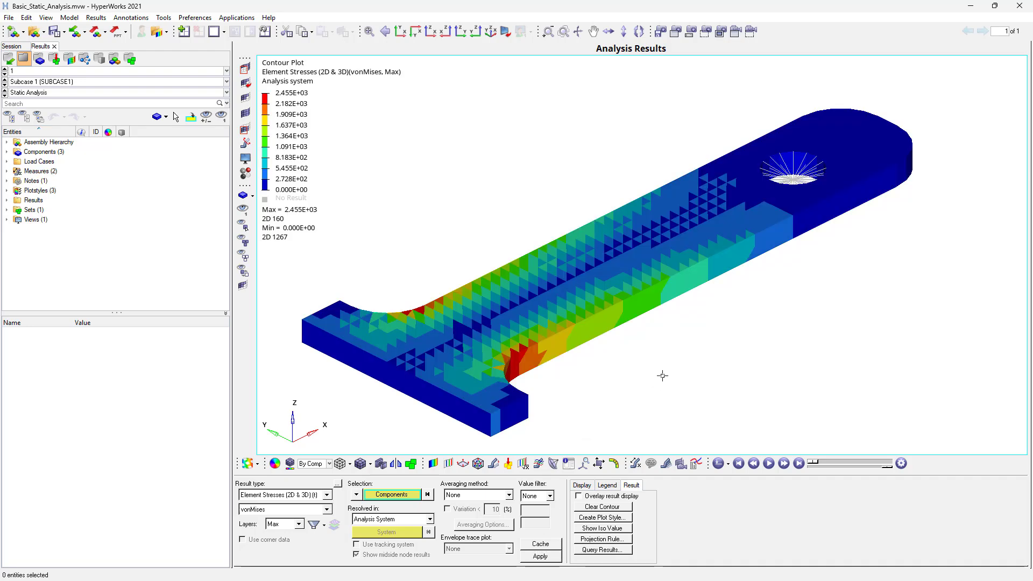
- Play the deformation animation and examine the von Mises stress contour around the hole and fillets
ctrl+drag(675, 337, 783, 414)
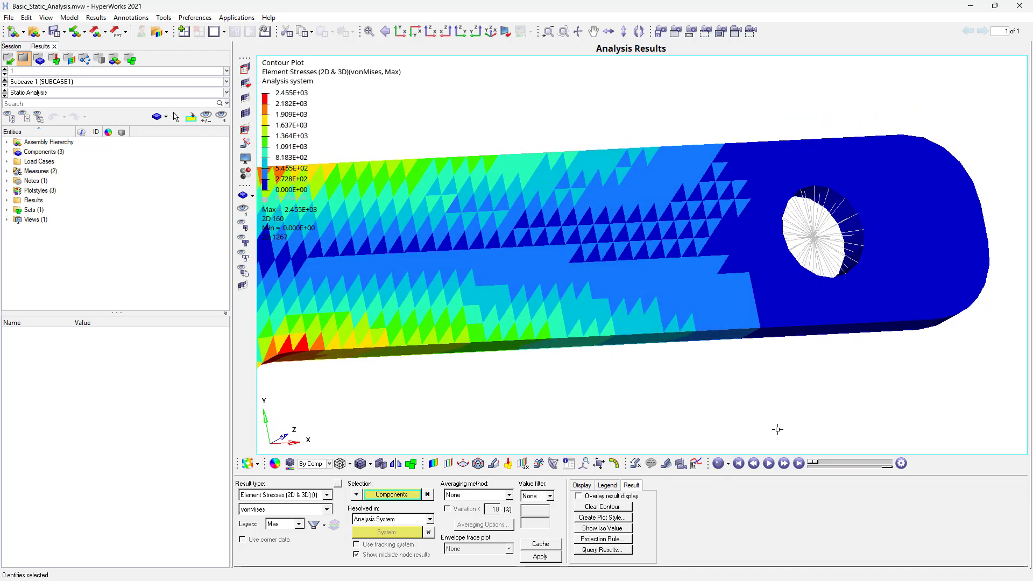
click(768, 464)
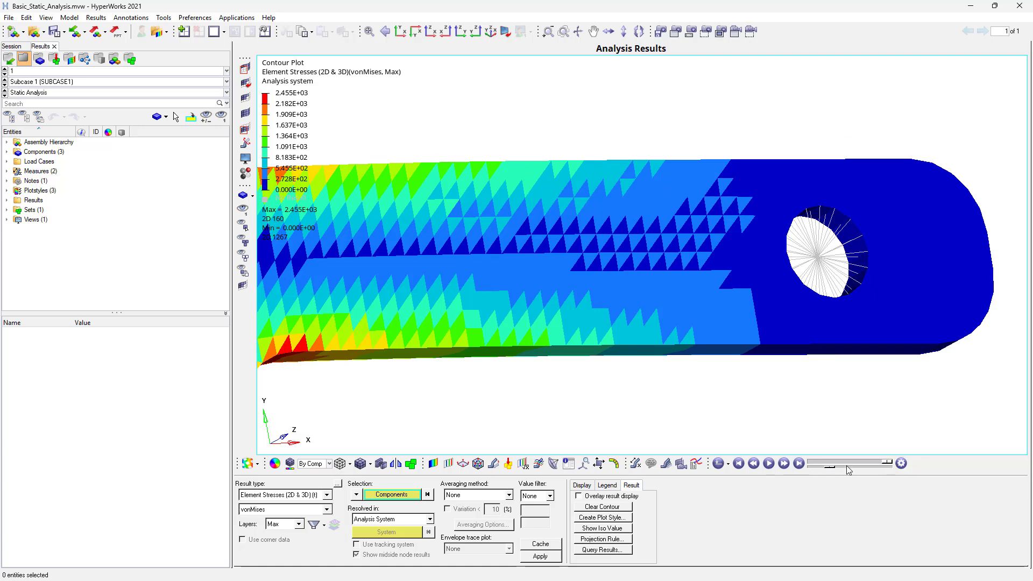
ctrl+scroll(624, 326, down, 3)
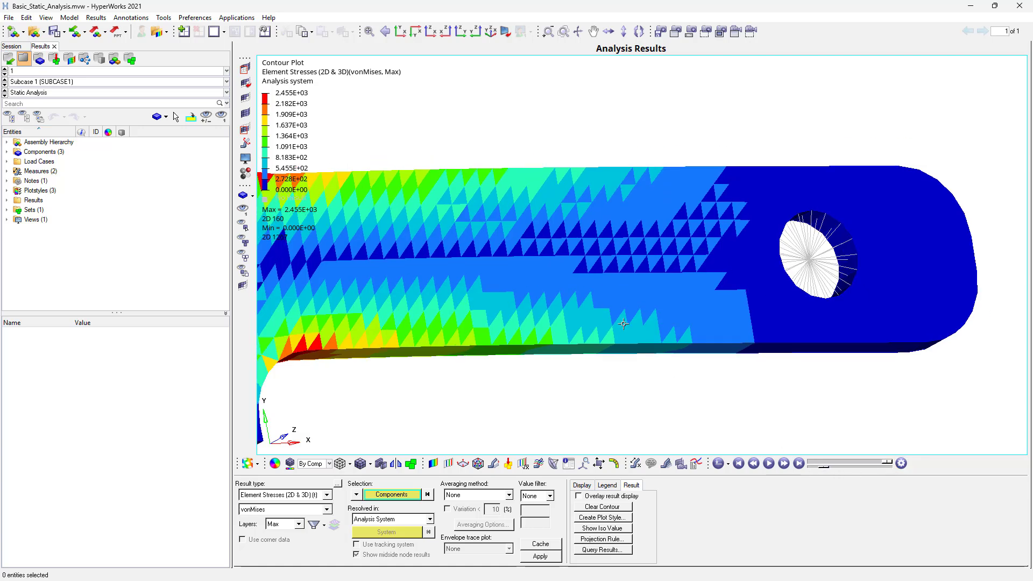
ctrl+drag(672, 335, 431, 194)
ctrl+drag(481, 339, 474, 345)
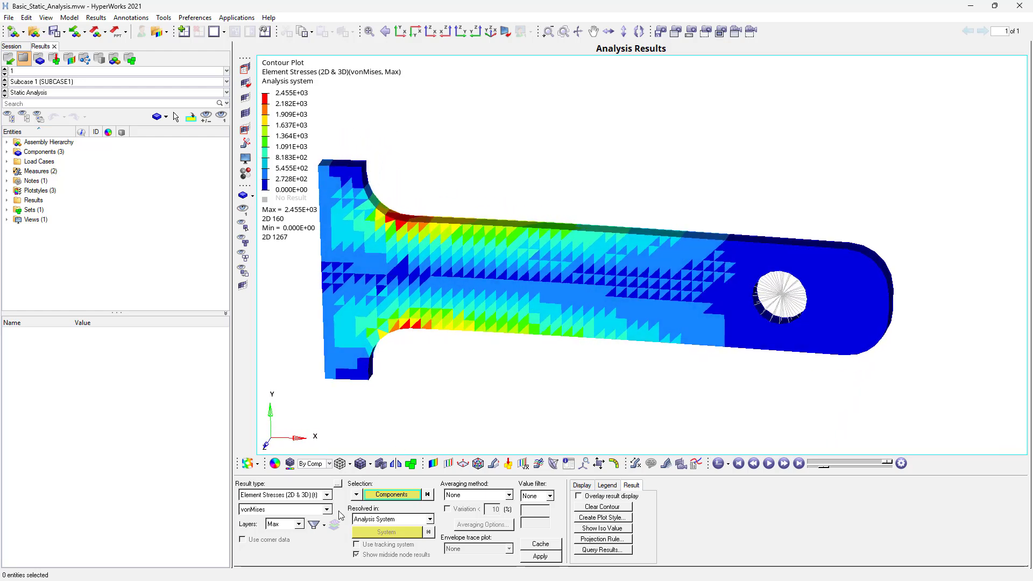
- Contour the bracket with Displacement magnitude and examine the animated deformation from several angles
click(277, 495)
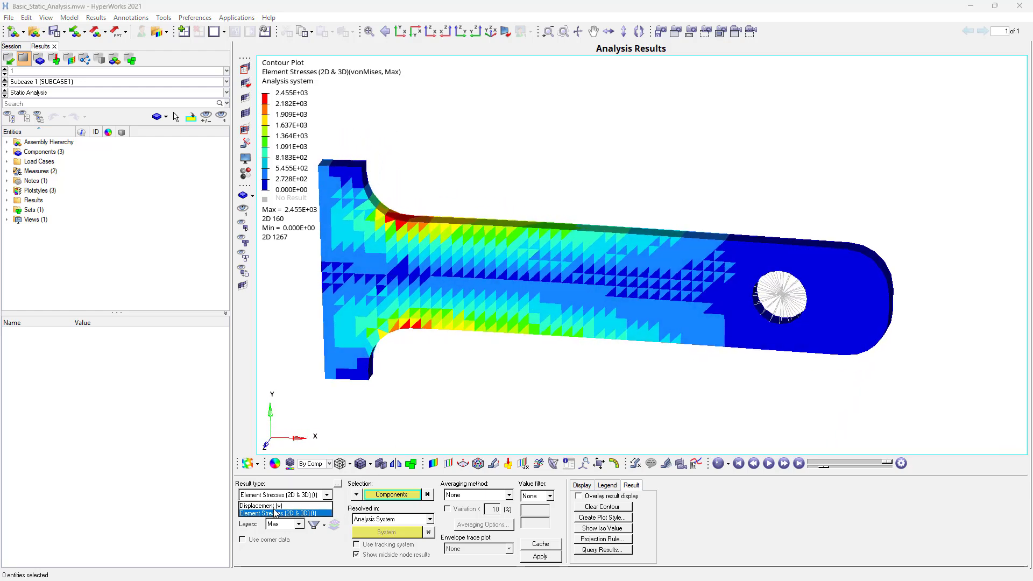
click(264, 506)
click(541, 557)
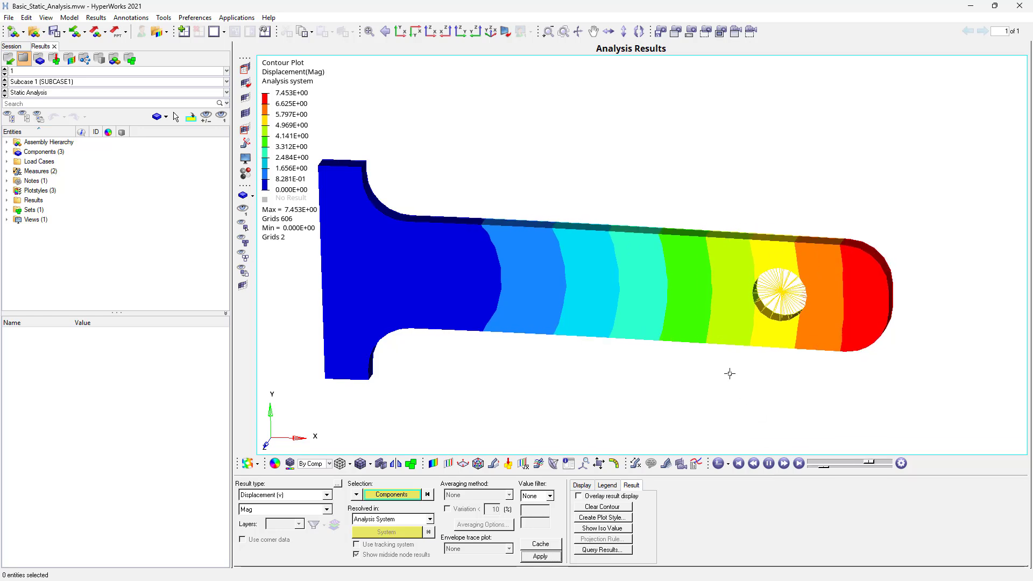
ctrl+drag(772, 279, 858, 314)
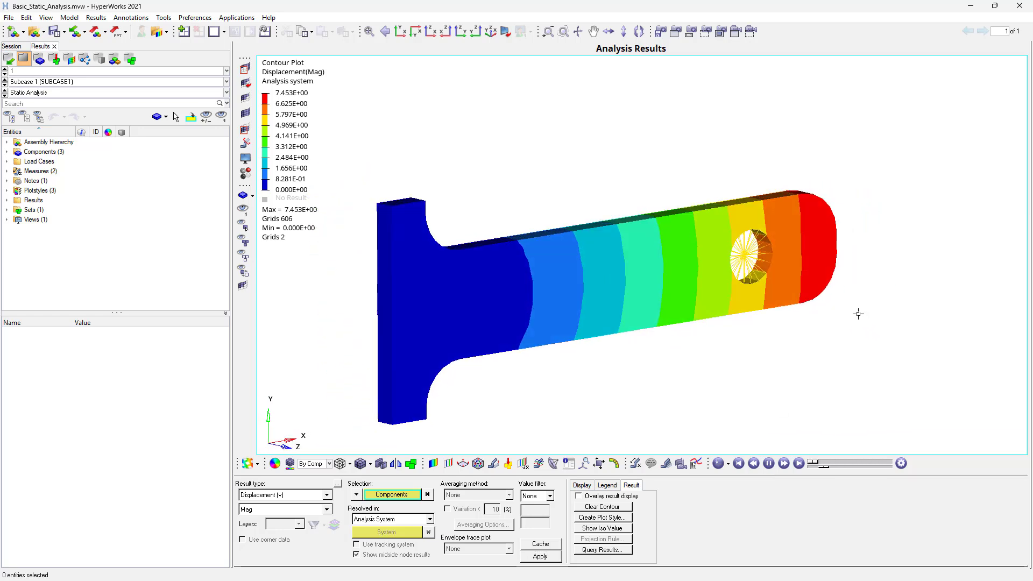
ctrl+drag(667, 300, 704, 280)
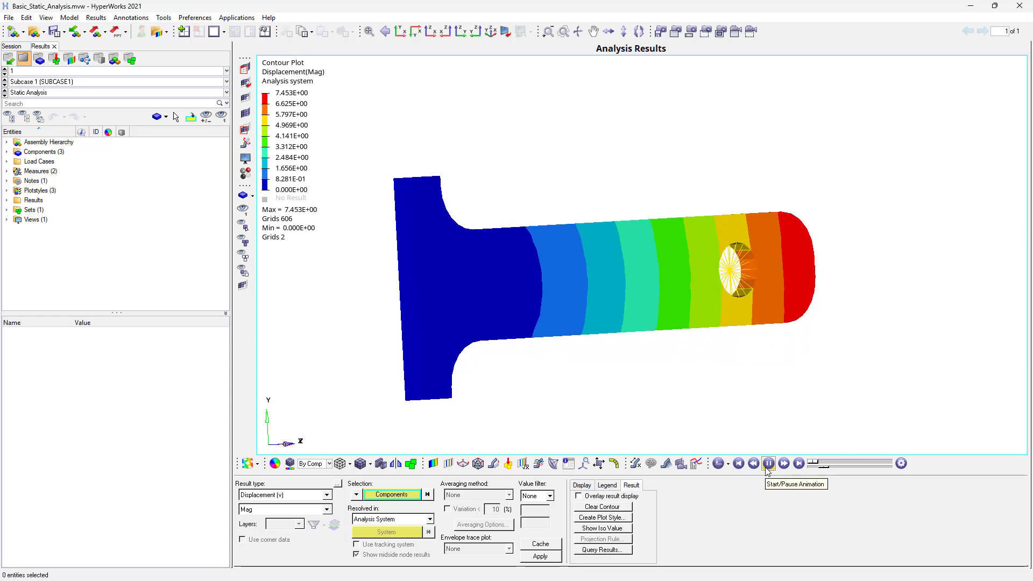
ctrl+drag(558, 307, 458, 326)
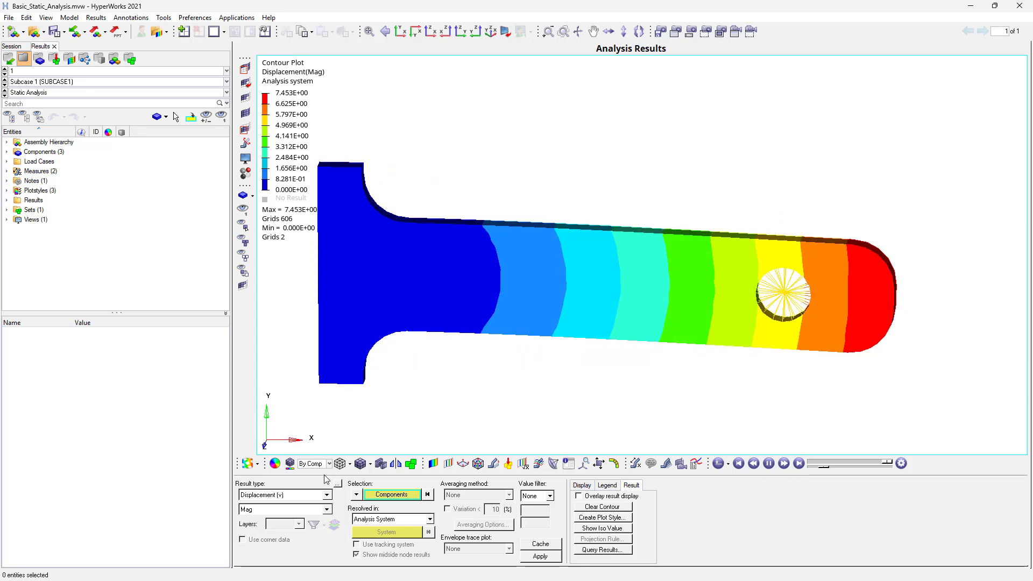
- Contour the bracket with Element Stresses (2D & 3D) vonMises again and display the mesh lines over it
click(310, 498)
click(286, 508)
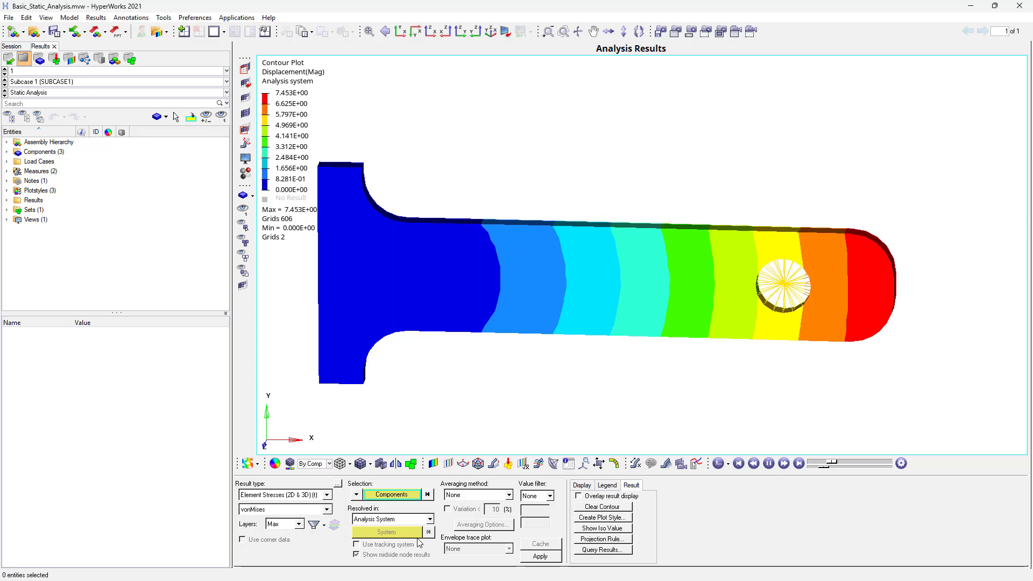
click(540, 556)
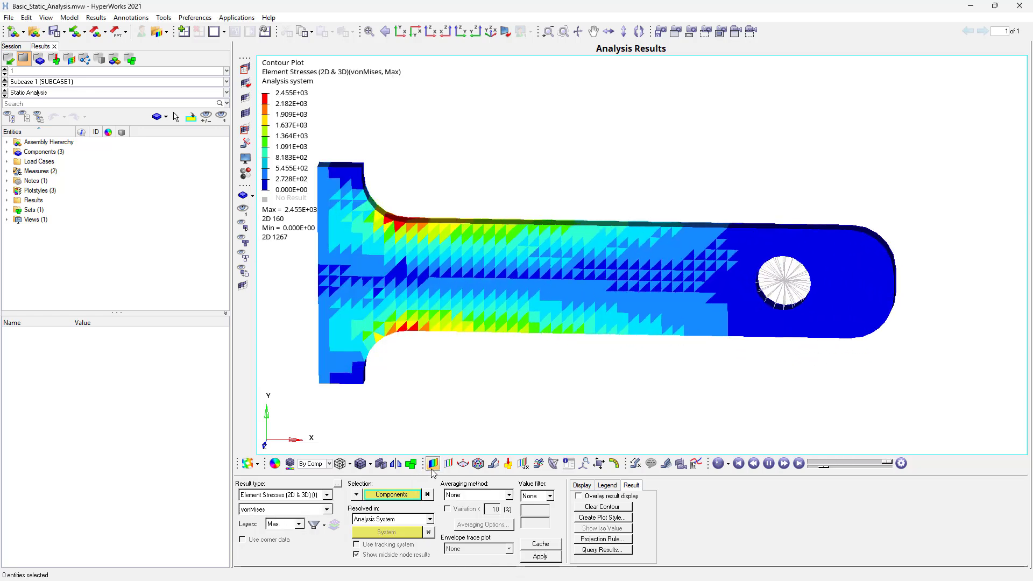
click(361, 465)
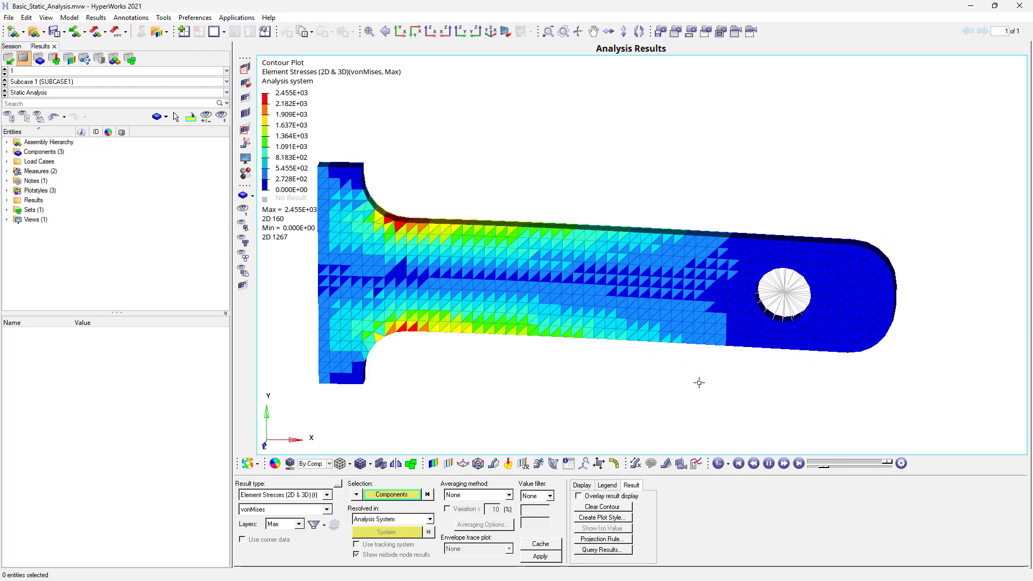
ctrl+drag(705, 391, 624, 269)
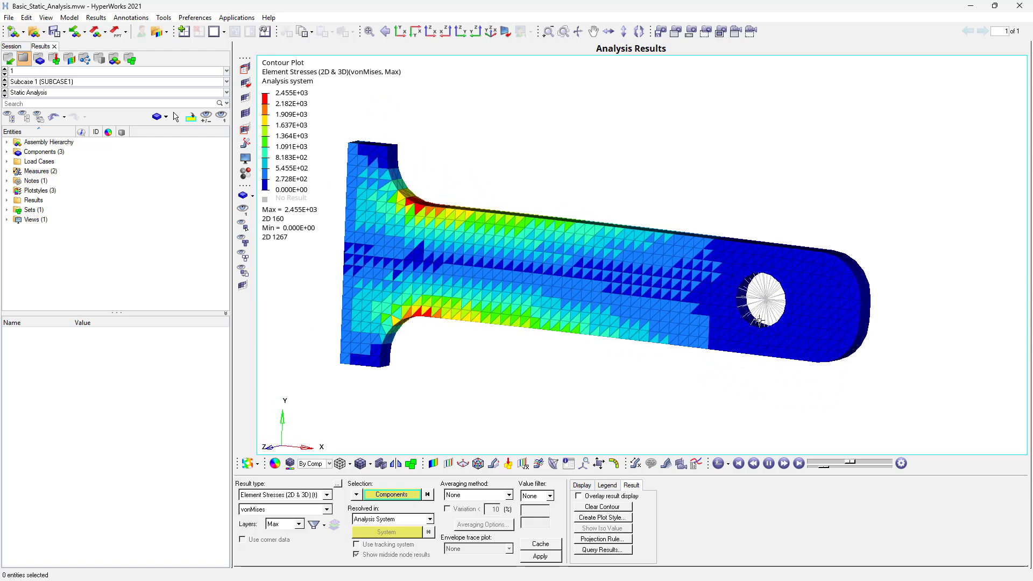
click(768, 464)
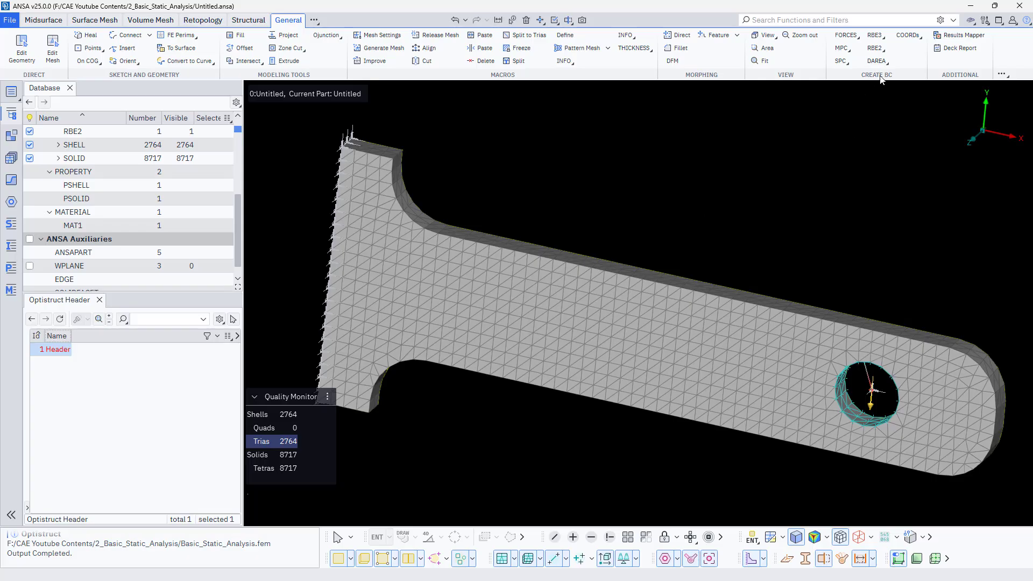
- Start an RBE3 from nodes and select all nodes on the hole's inner surface as the masters using feature-angle selection
click(875, 36)
click(882, 62)
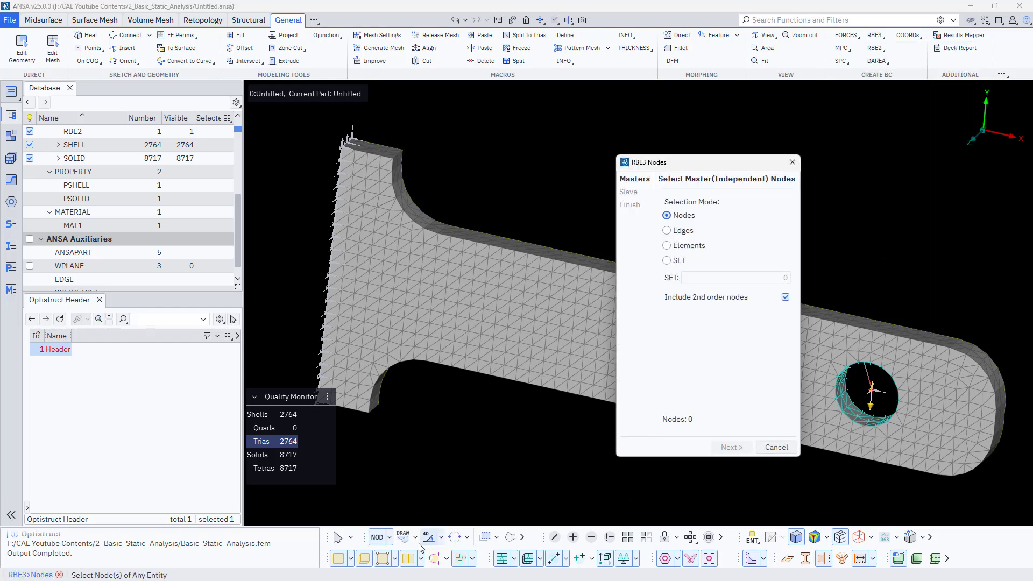
click(389, 537)
click(433, 567)
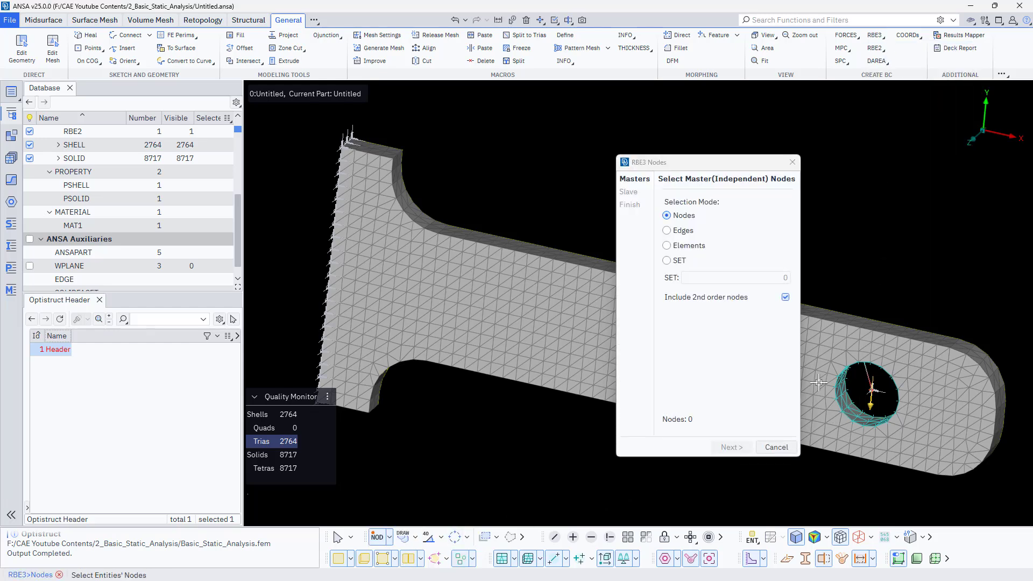
scroll(834, 395, up, 5)
click(427, 539)
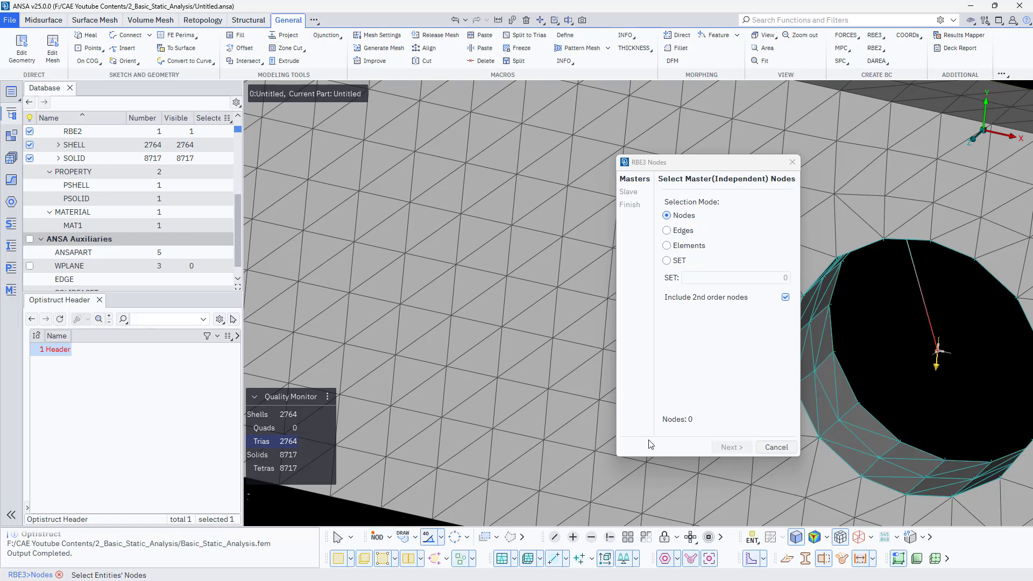
click(839, 391)
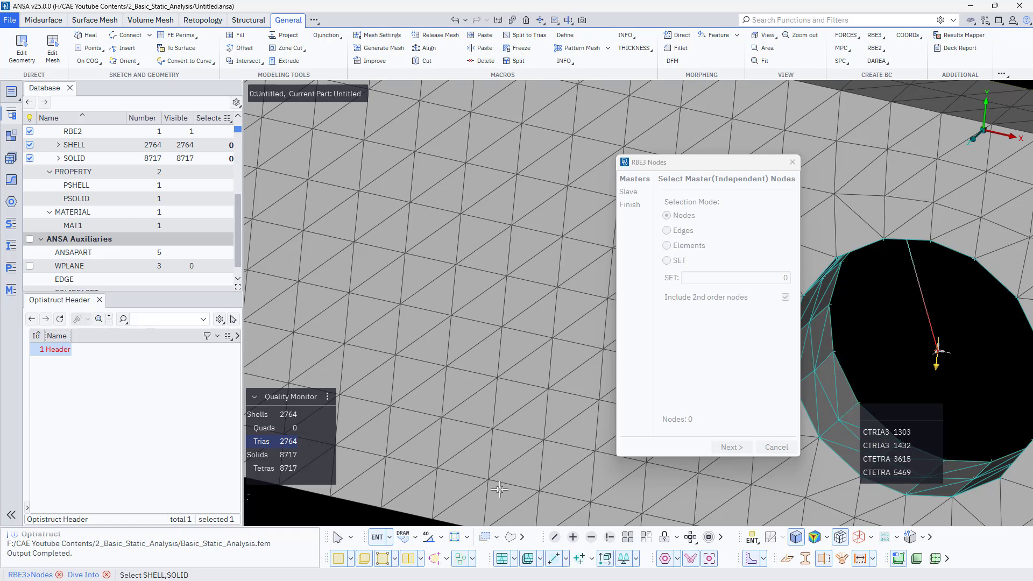
middle_click(879, 337)
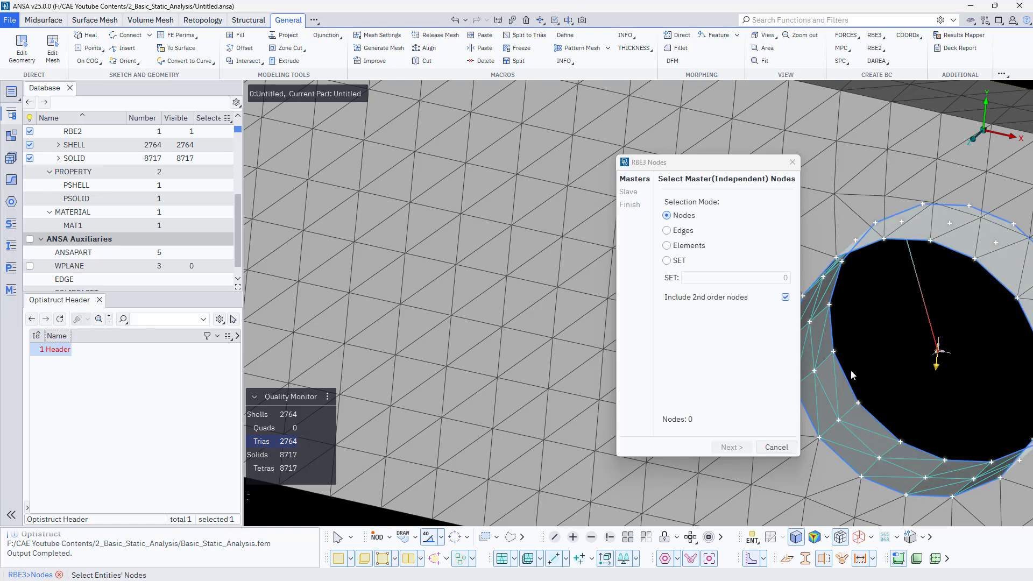
click(872, 439)
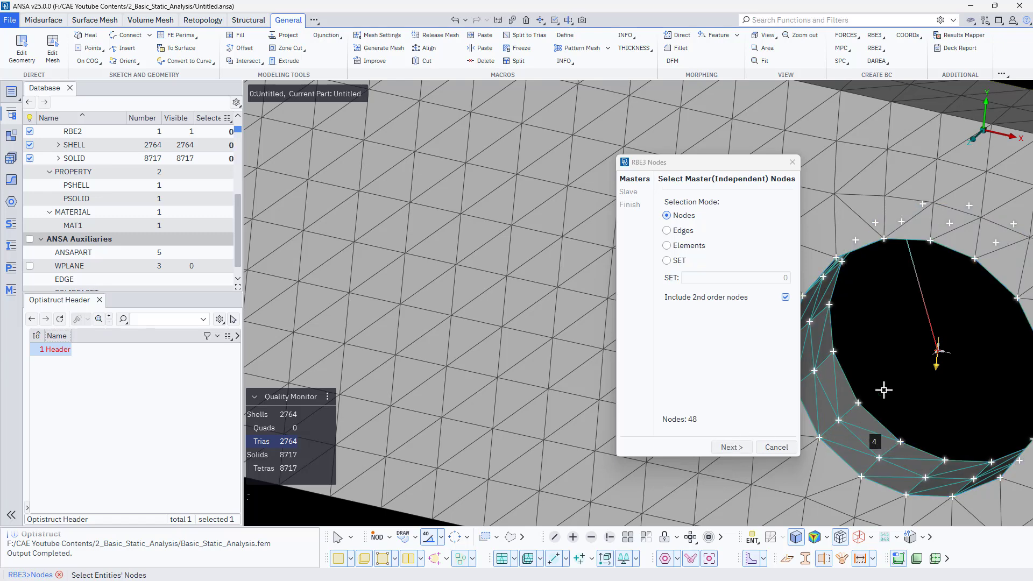
- Create the RBE3 with an automatically generated slave node at the convex hull centre, assigning it to the current Untitled part
middle_click(893, 368)
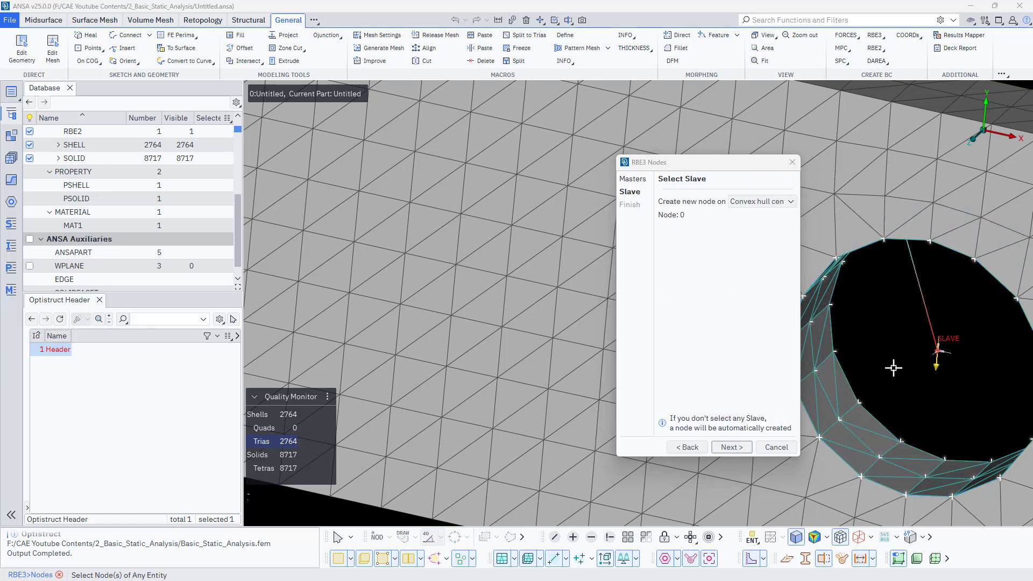
middle_click(893, 368)
click(716, 450)
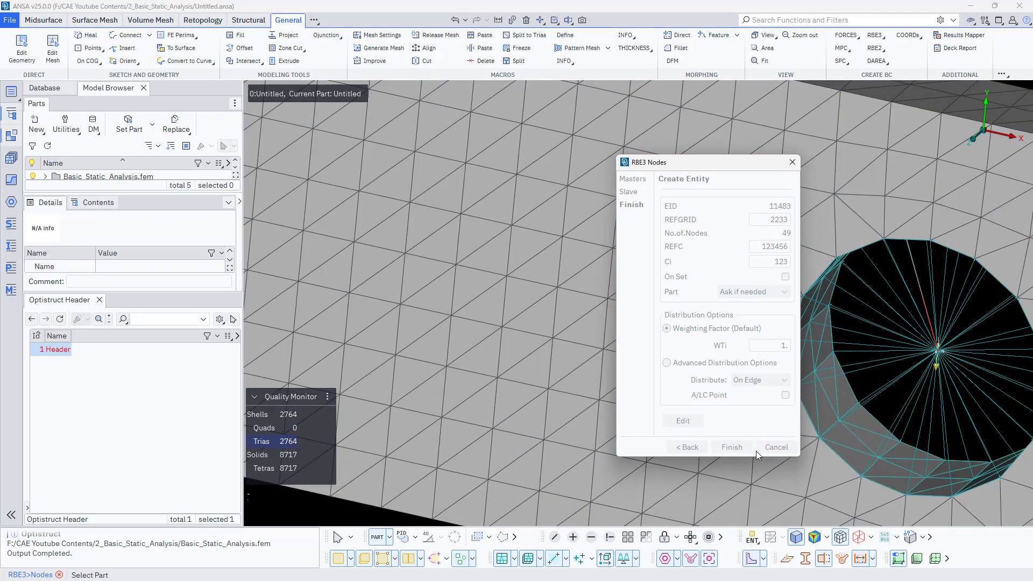
middle_click(832, 436)
click(775, 447)
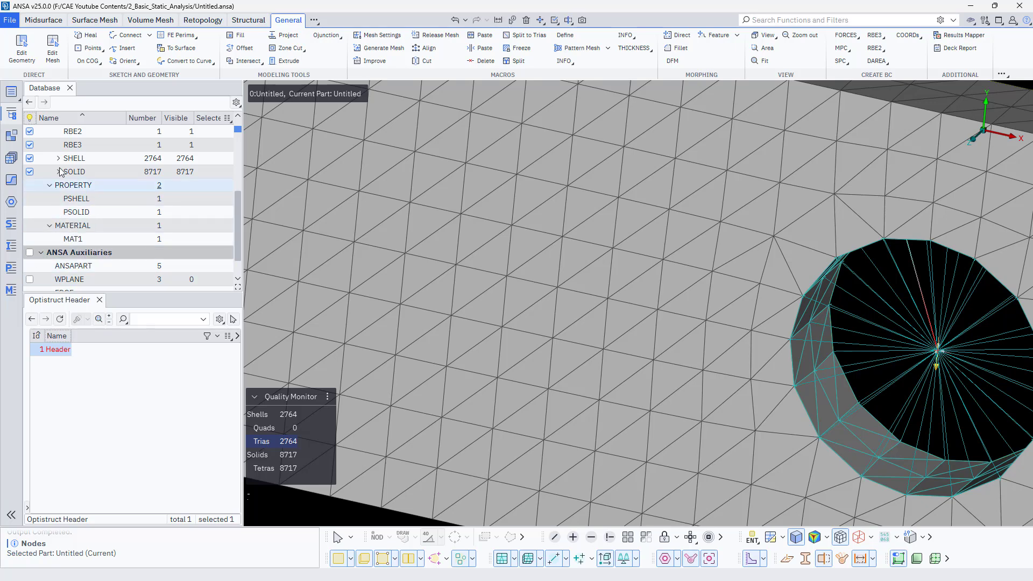
- Hide the new RBE3 and delete the existing RBE2 at the hole together with its released nodes
click(30, 144)
double_click(63, 132)
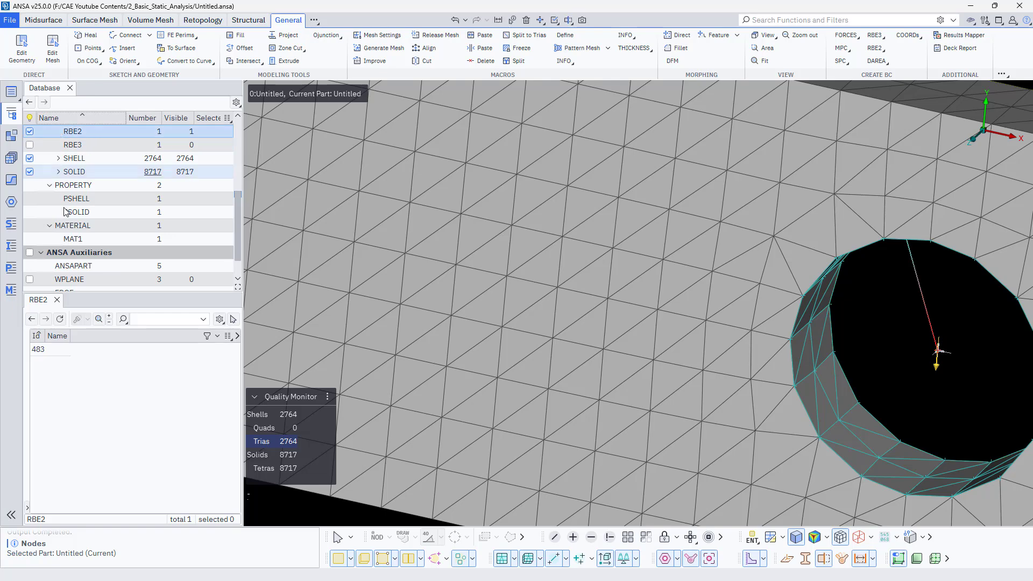
right_click(60, 353)
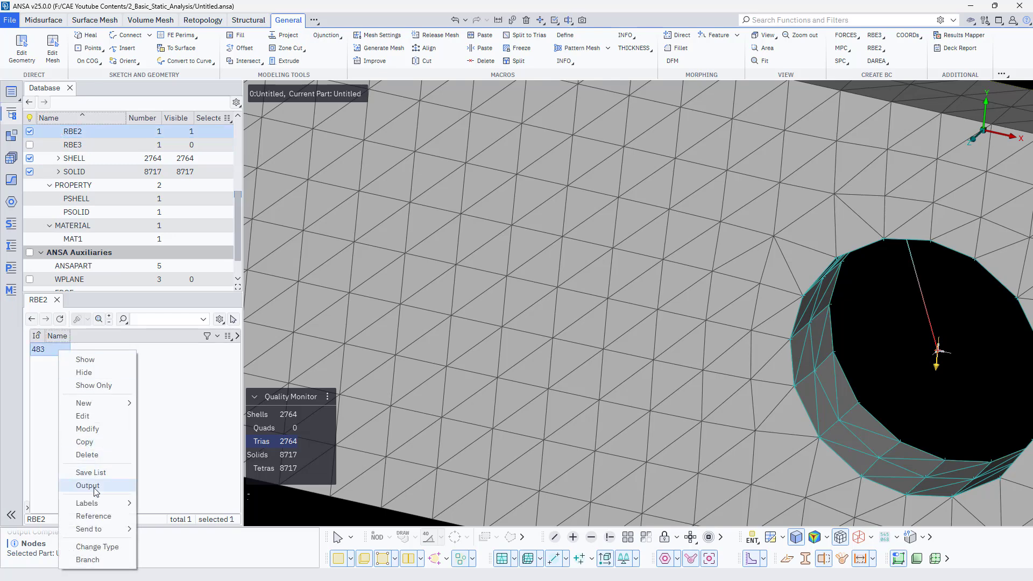
click(97, 456)
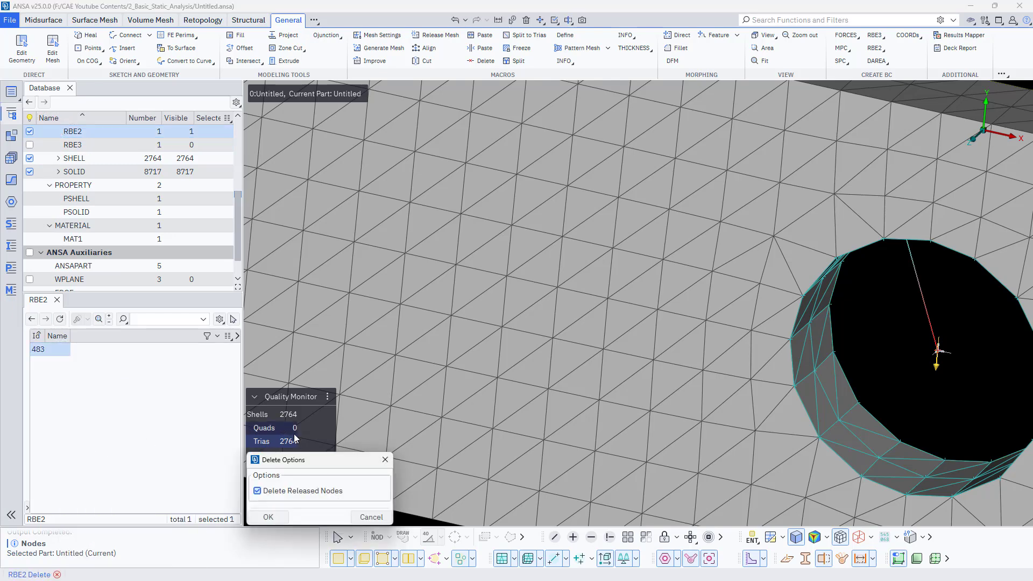
click(266, 514)
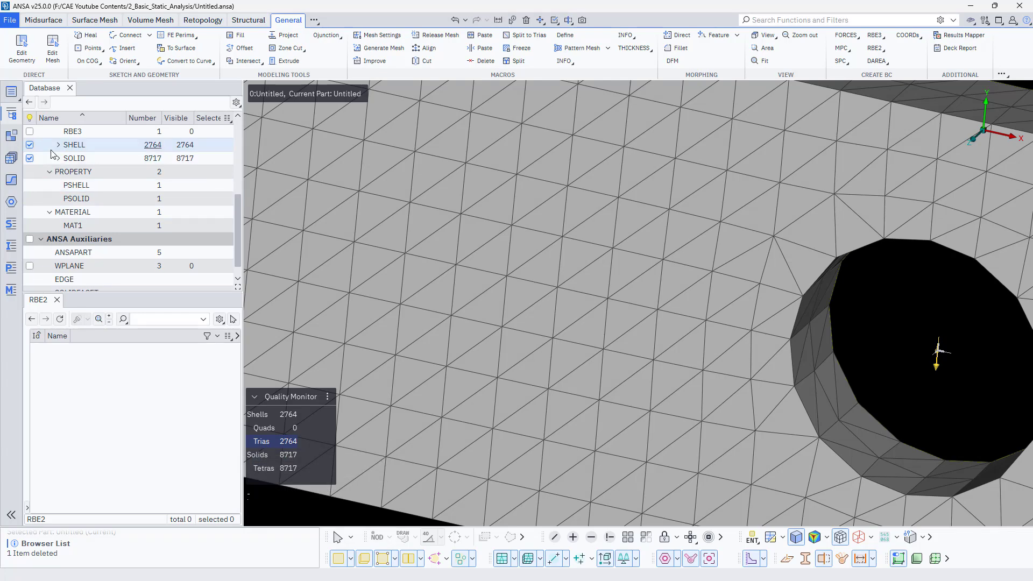
click(30, 131)
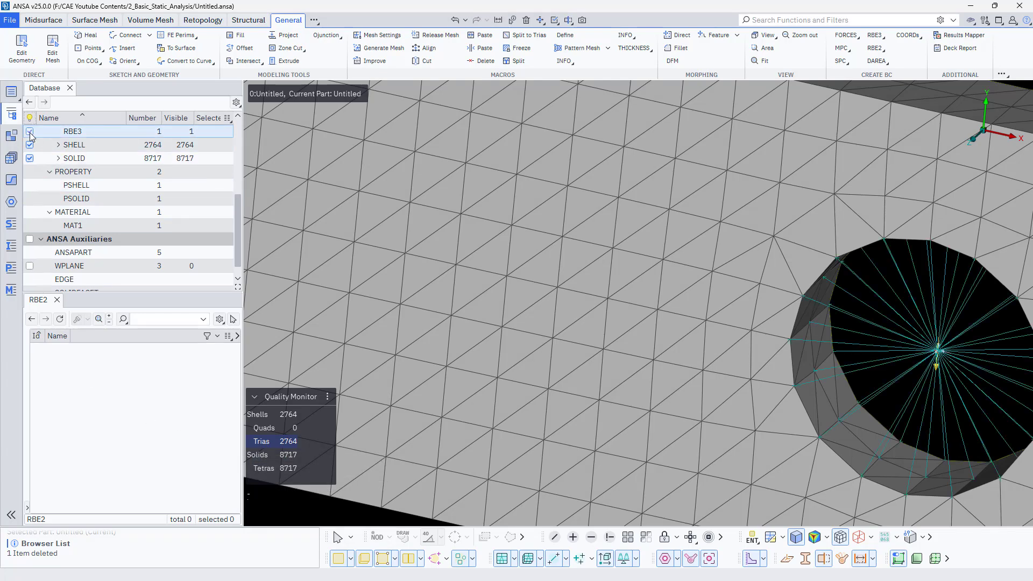
click(29, 131)
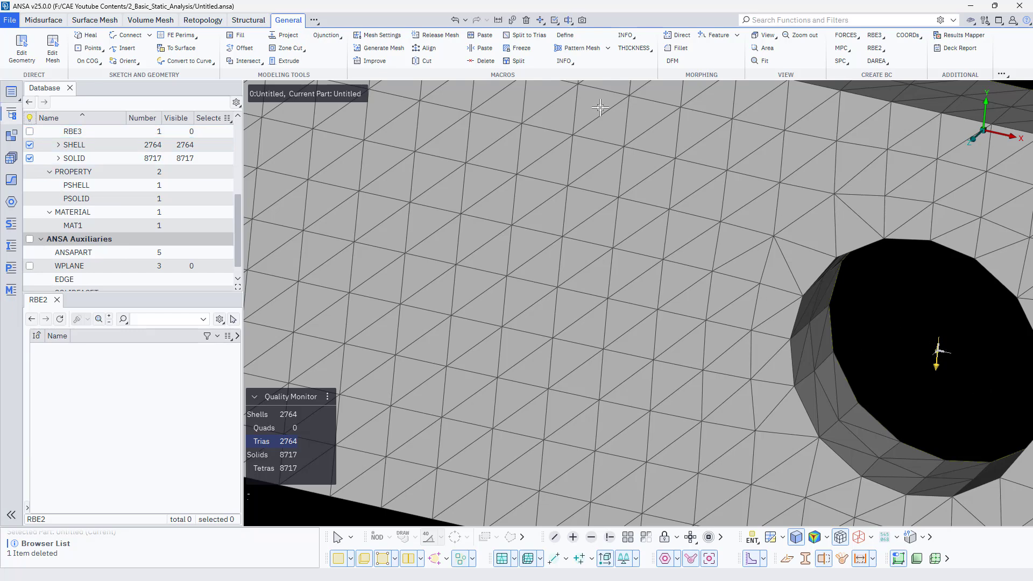
- Display the grid nodes and inspect the SPCD and SPC at the hole centre with the Info tool
click(512, 20)
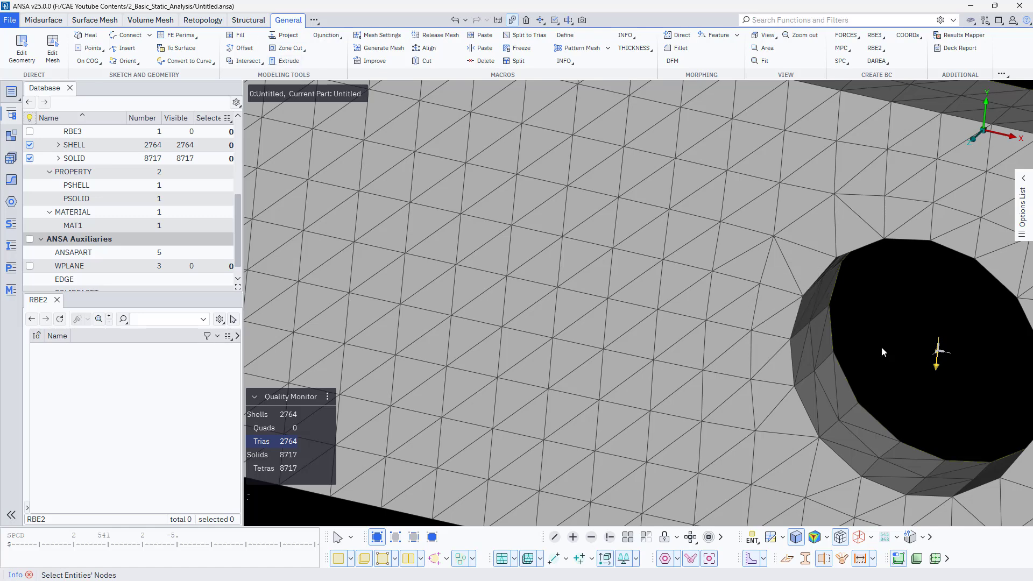
scroll(944, 355, up, 5)
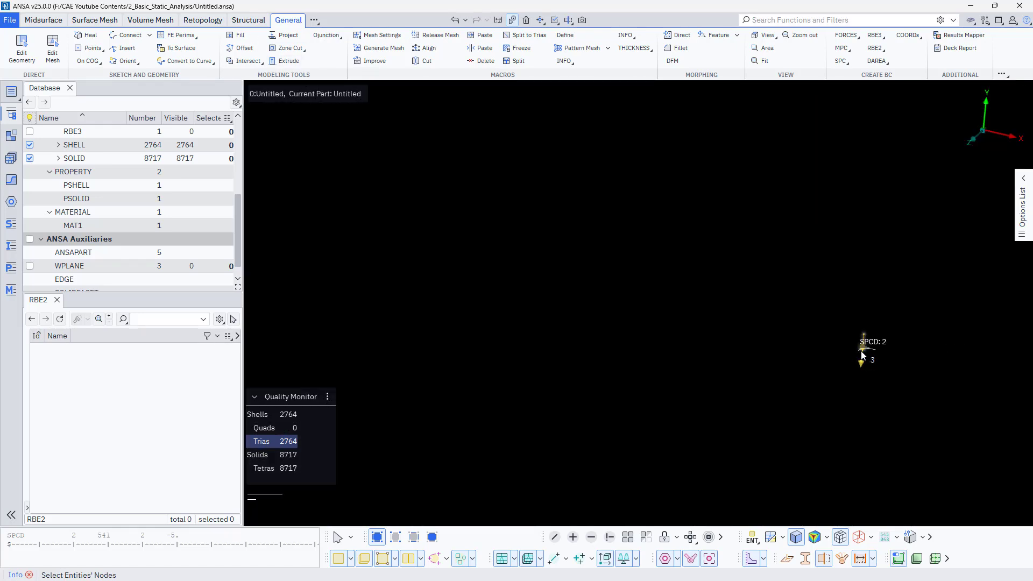
scroll(649, 300, down, 5)
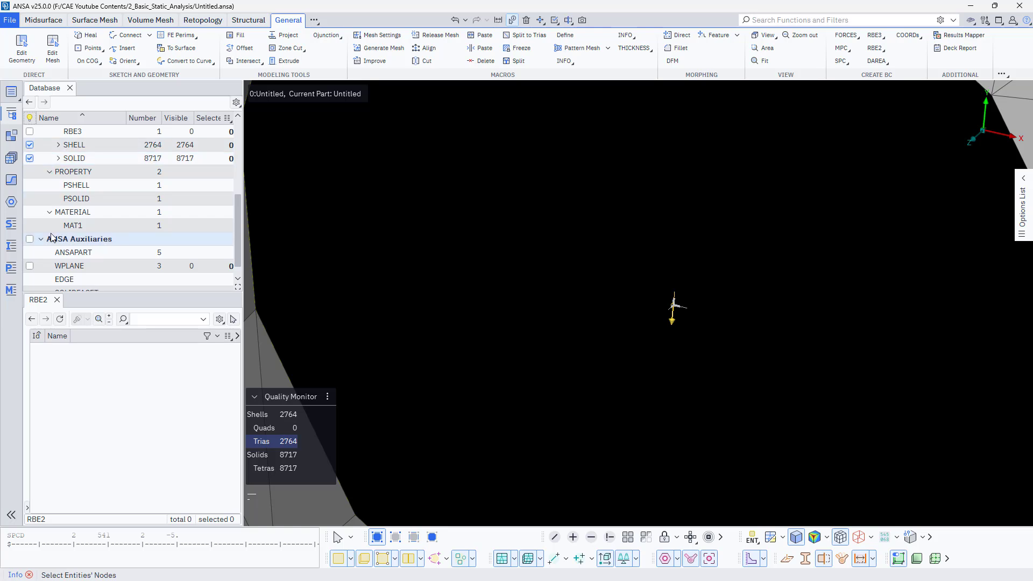
scroll(43, 204, up, 5)
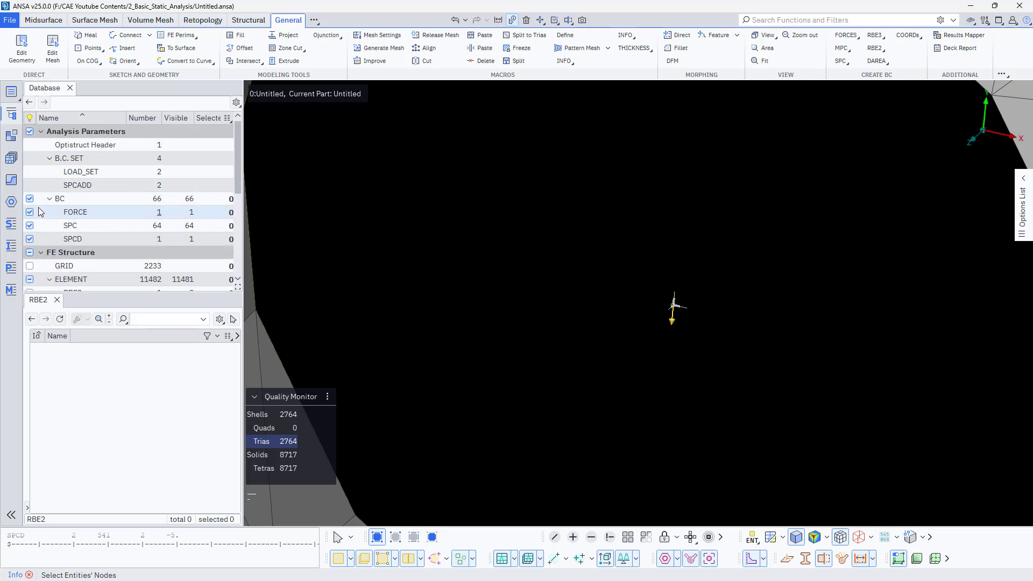
click(30, 266)
click(676, 309)
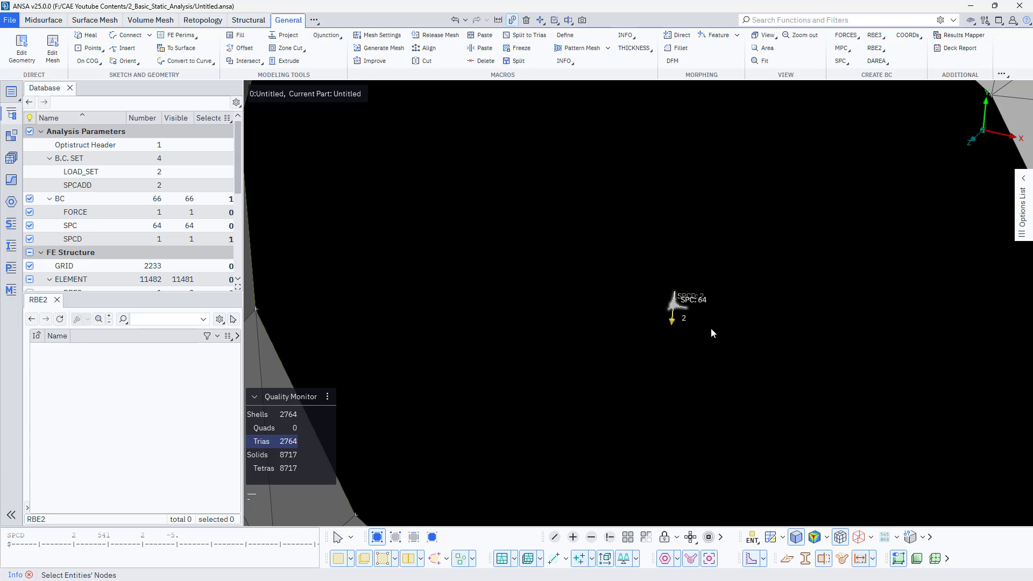
click(745, 380)
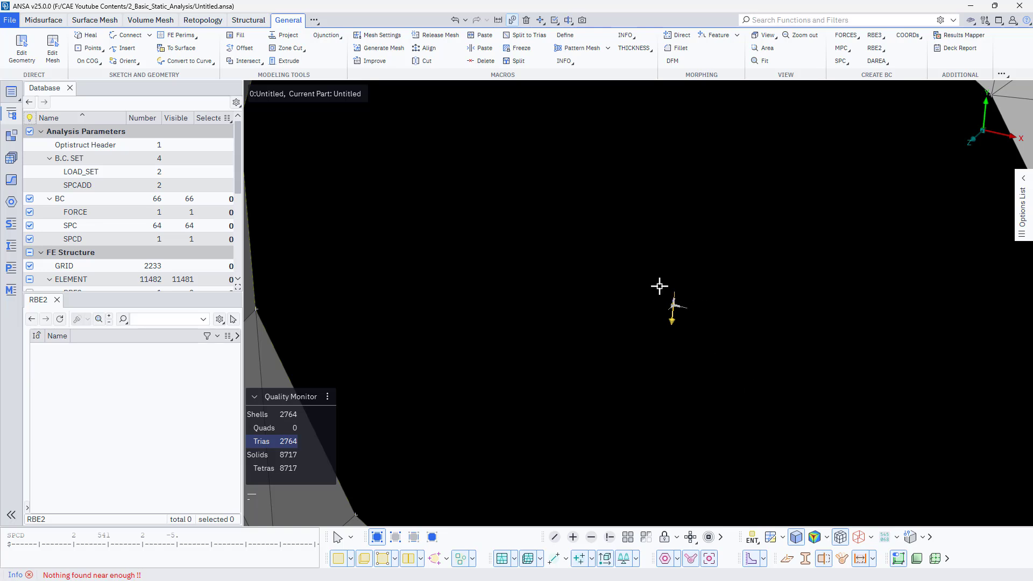
click(676, 310)
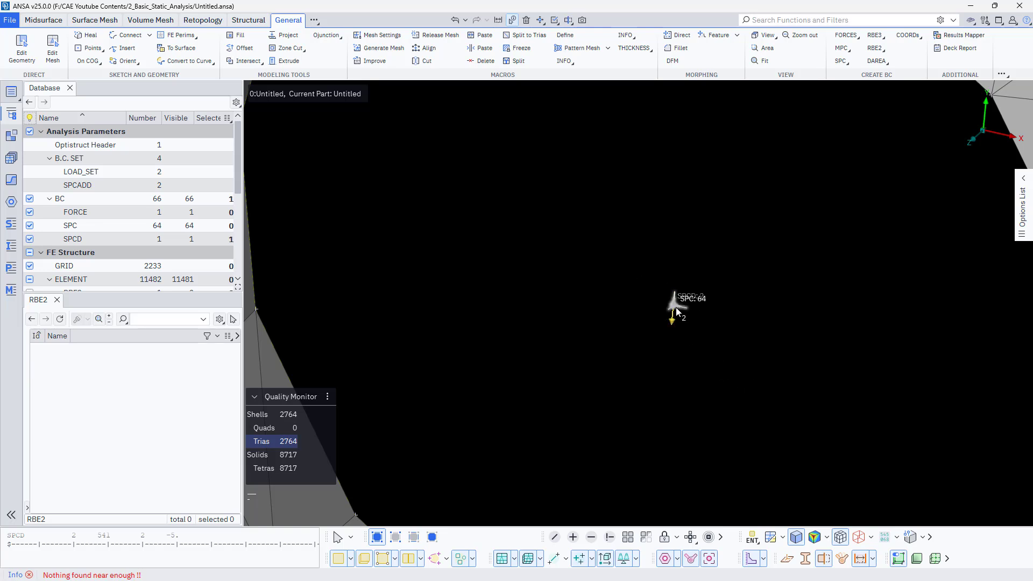
click(677, 311)
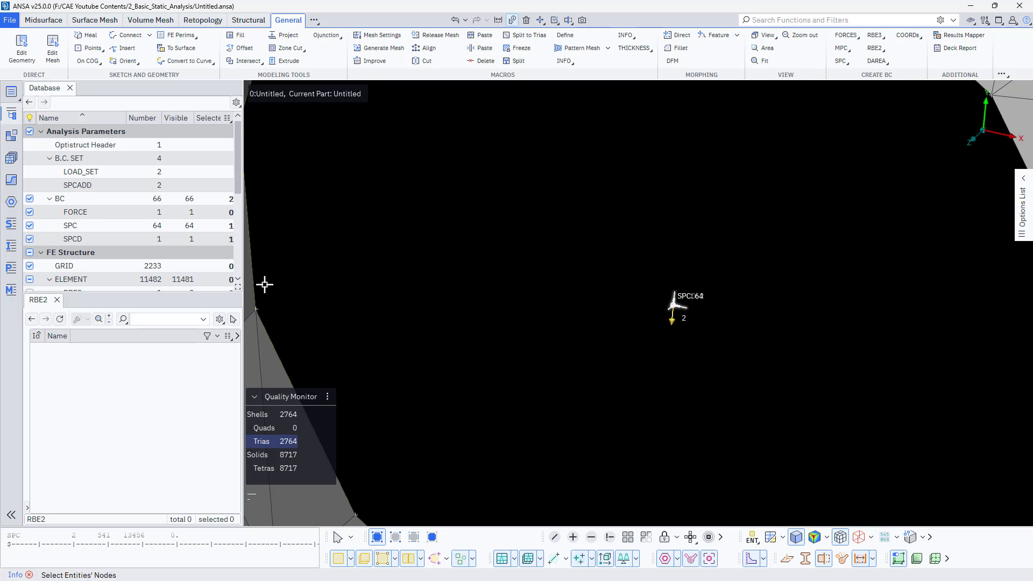
mouse_move(681, 312)
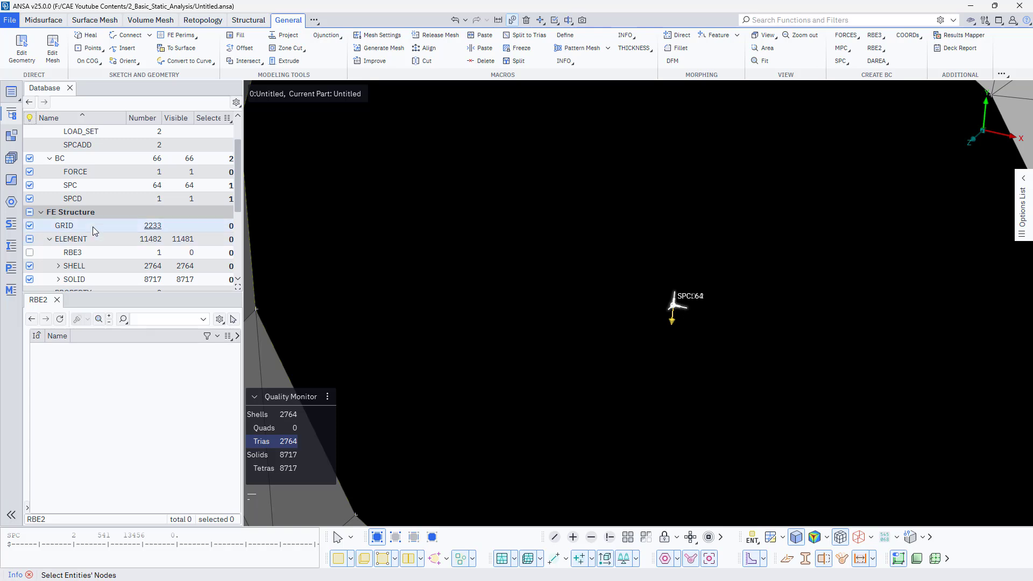
- List the grid nodes and pick at the hole centre to check which node carries the boundary conditions
double_click(92, 225)
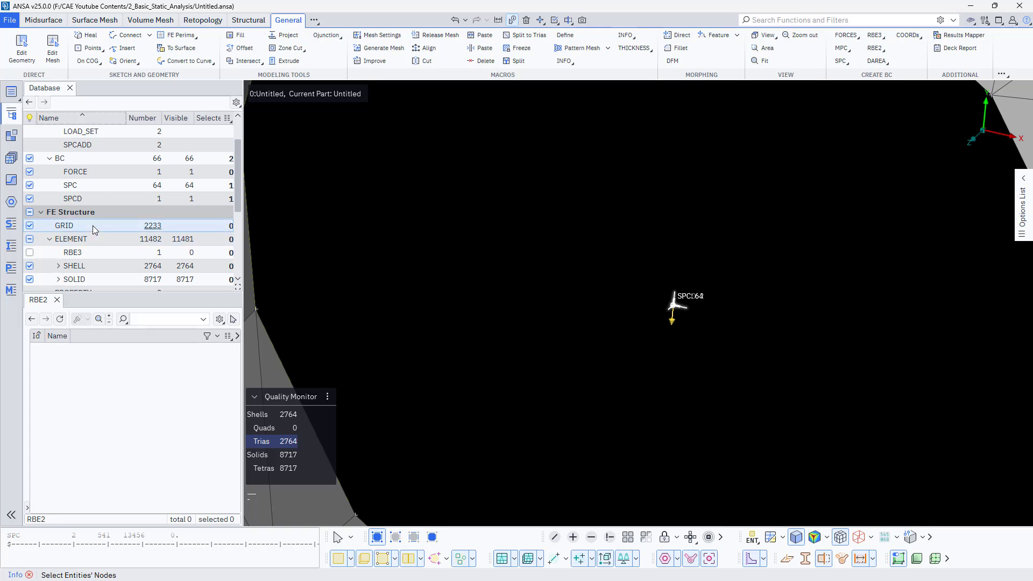
click(676, 307)
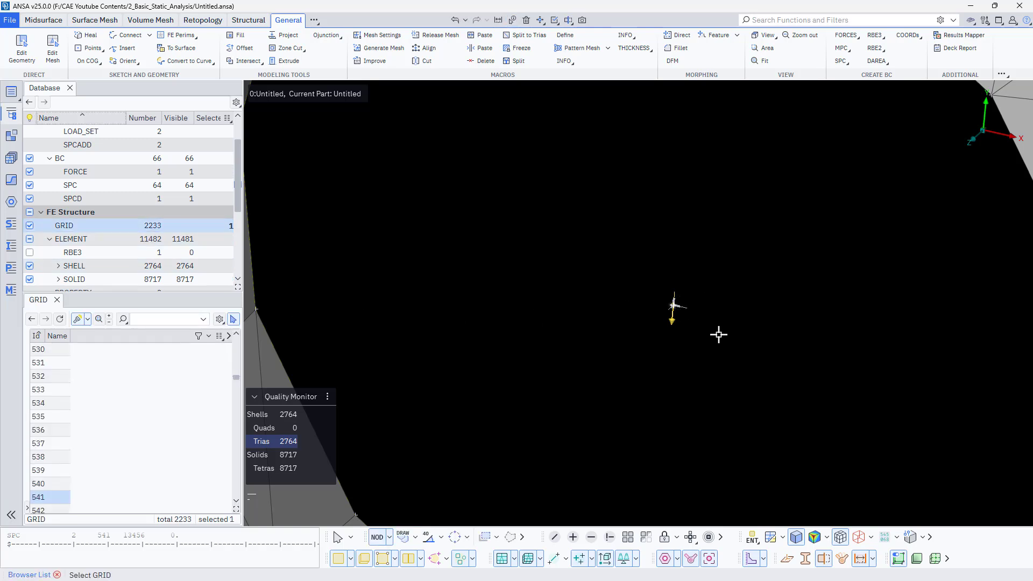
drag(563, 235, 793, 380)
click(217, 387)
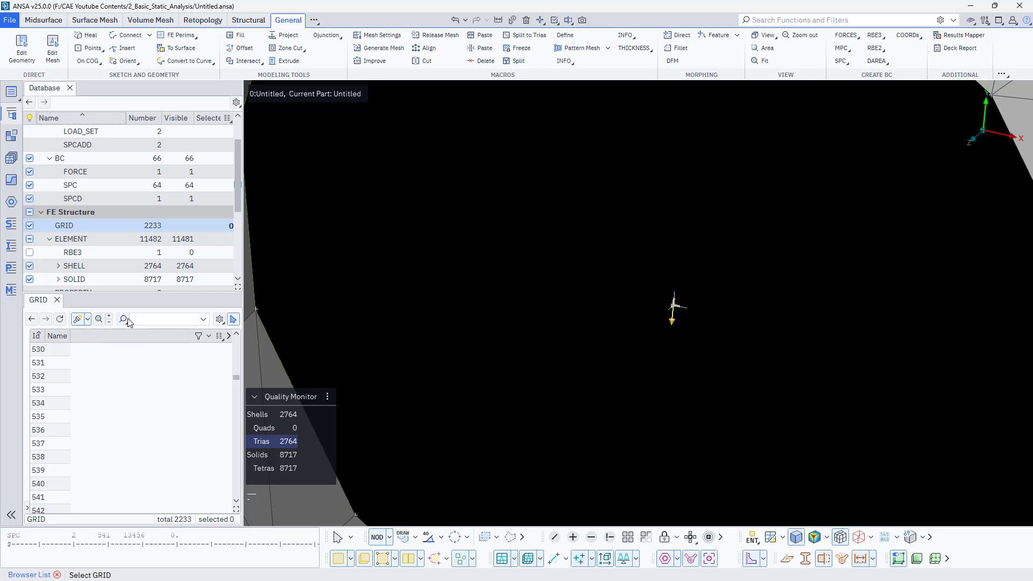
scroll(111, 262, down, 4)
scroll(112, 270, up, 3)
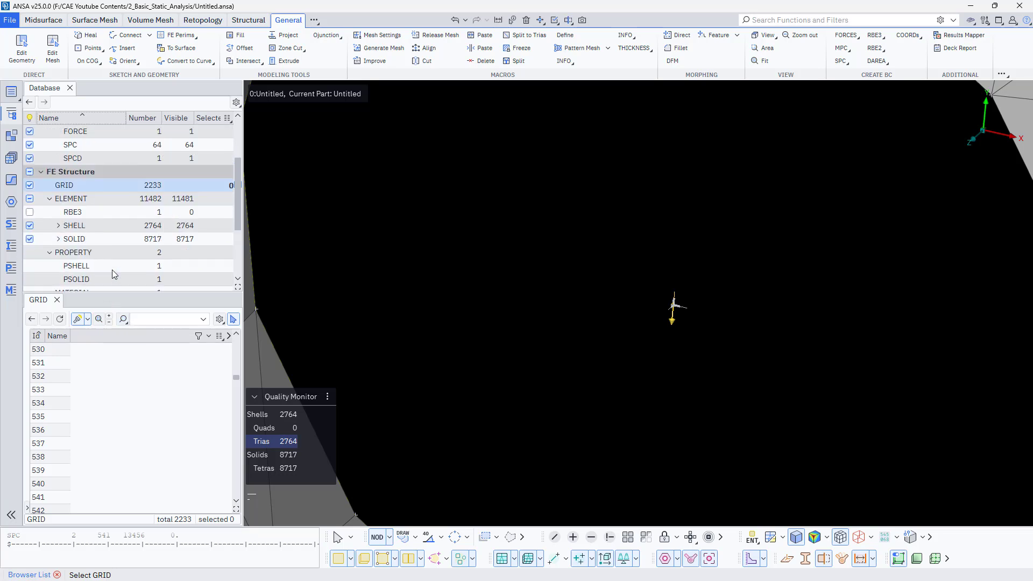
scroll(113, 271, up, 1)
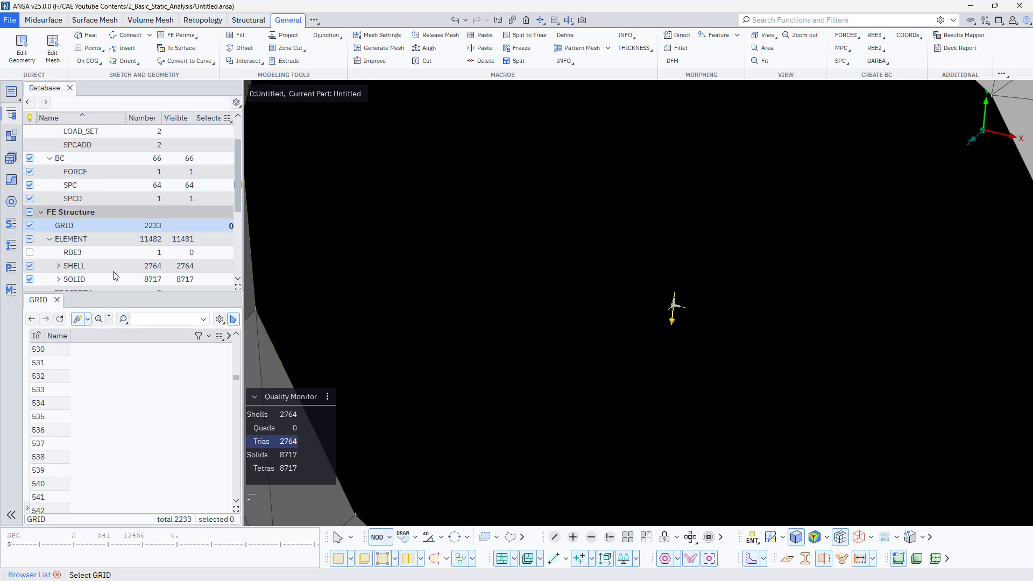
- Show the RBE3 again and paste the coincident nodes at the hole centre into one using Paste Nodes in Pairs mode
click(30, 253)
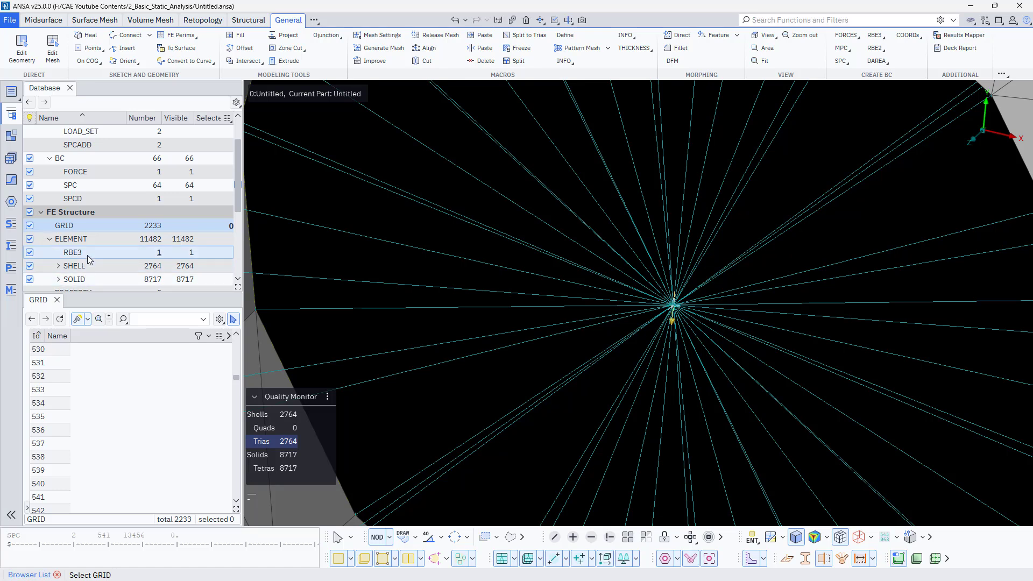
scroll(592, 334, up, 2)
scroll(968, 208, up, 3)
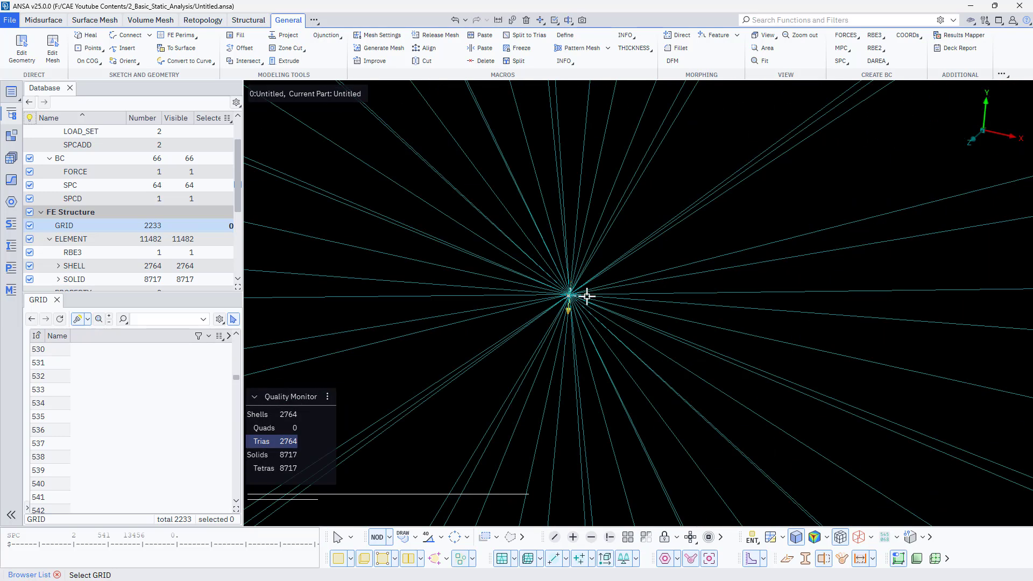
scroll(586, 297, up, 3)
scroll(478, 272, up, 3)
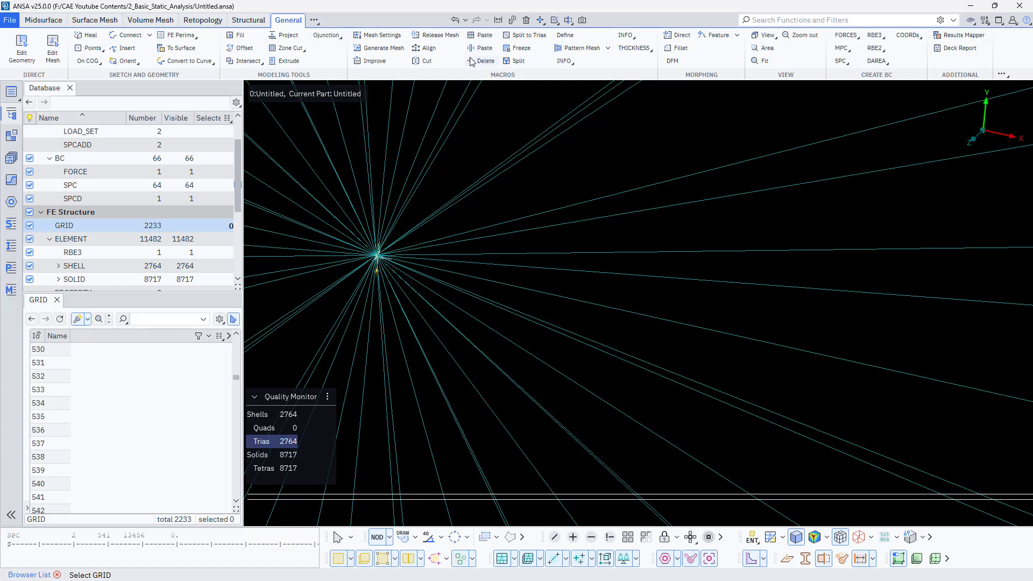
click(480, 35)
click(379, 258)
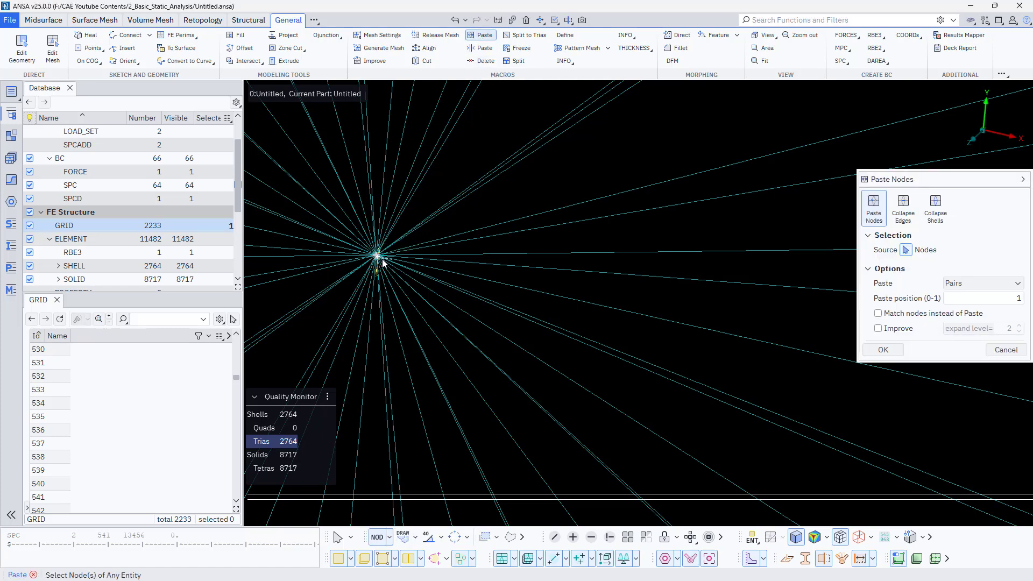
middle_click(457, 281)
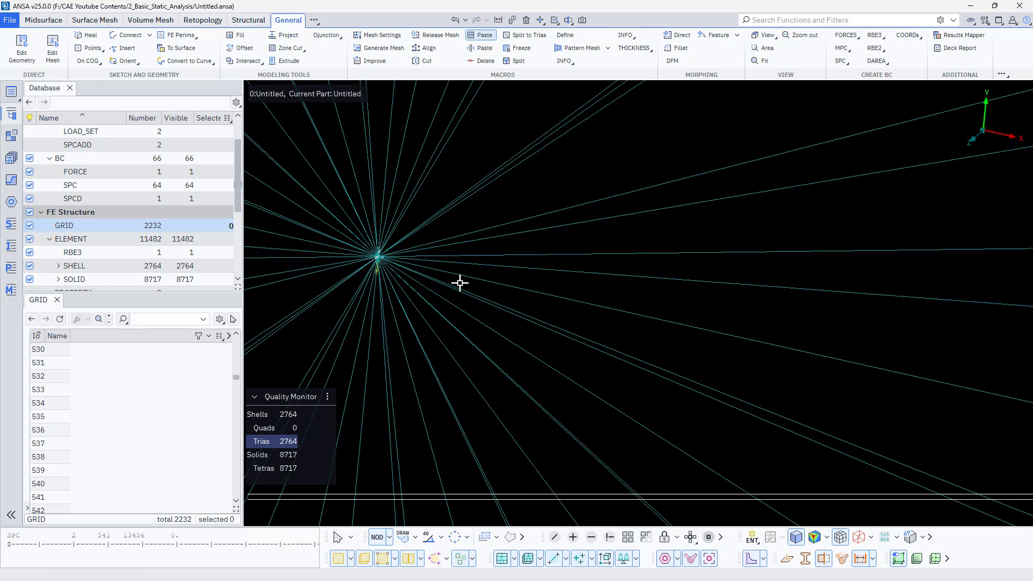
- Open the card of the RBE3 element to check its reference node
click(512, 20)
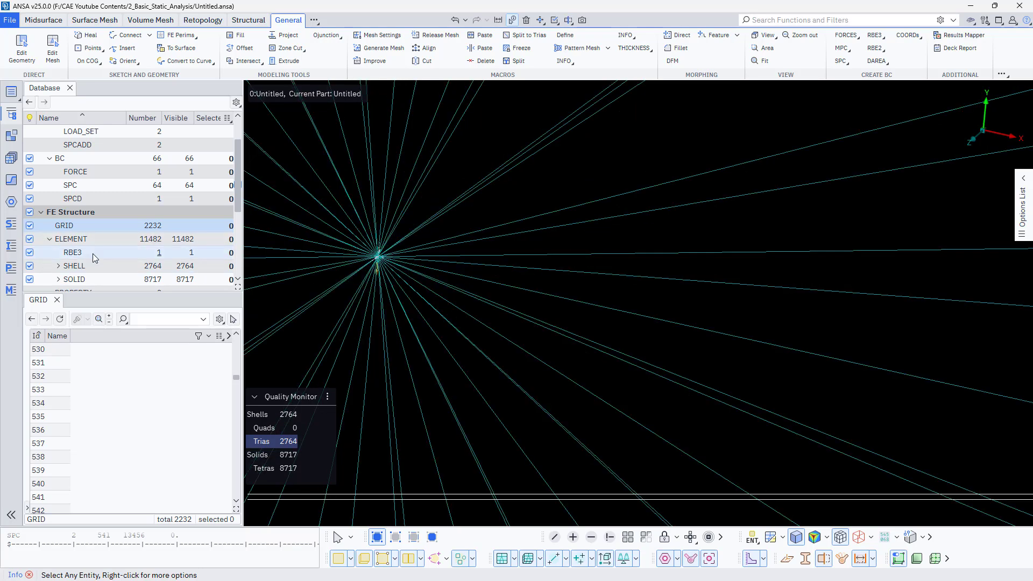
click(93, 254)
double_click(52, 351)
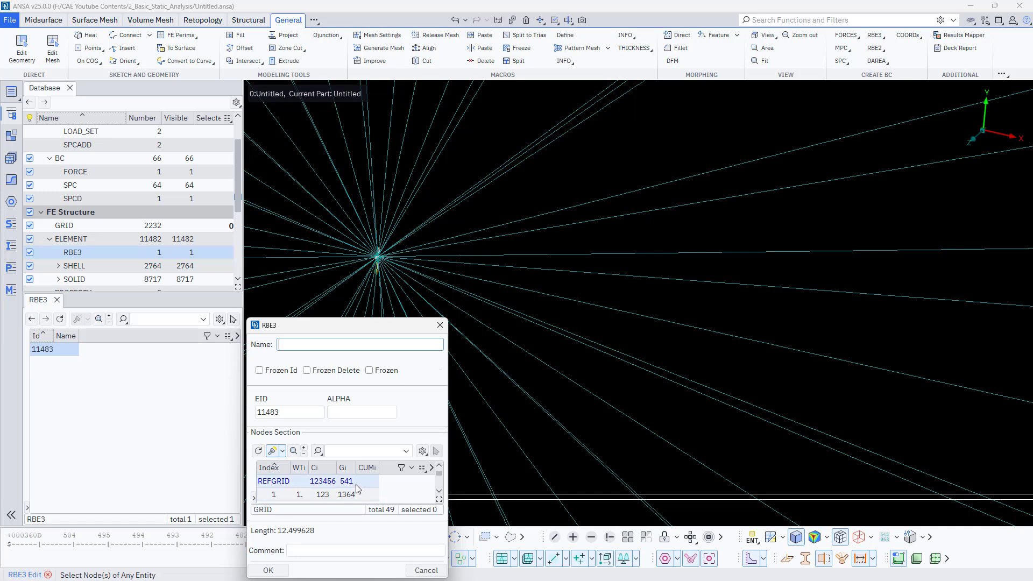
click(269, 571)
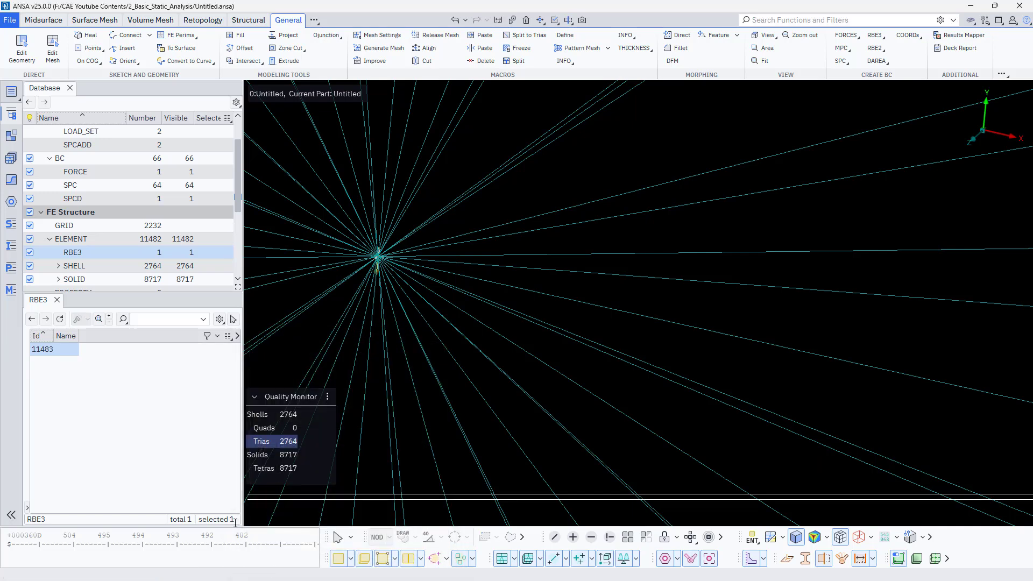
- List the SPC and SPCD entries and open the SPCD card to check the node it is applied to
click(95, 187)
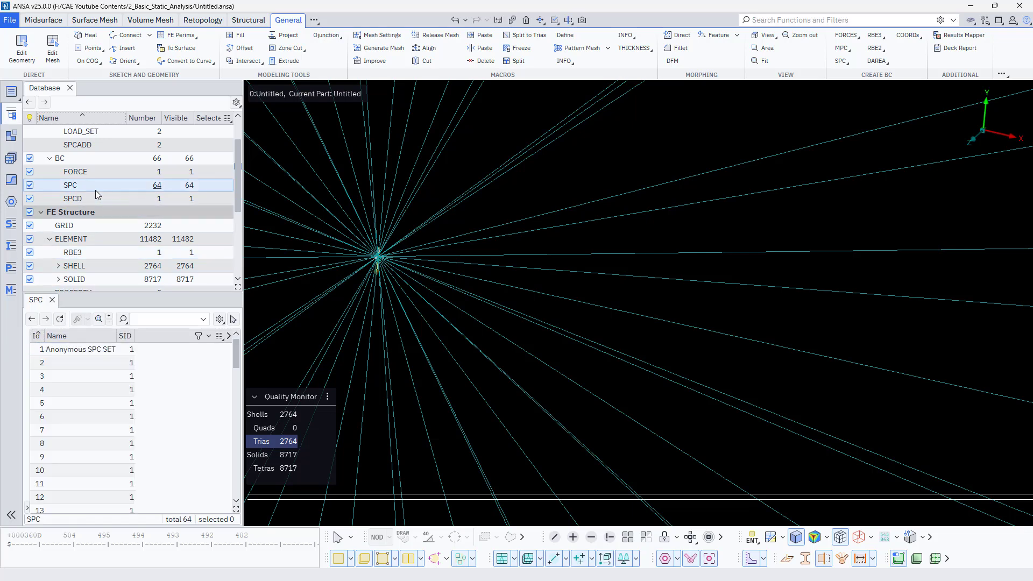
click(95, 200)
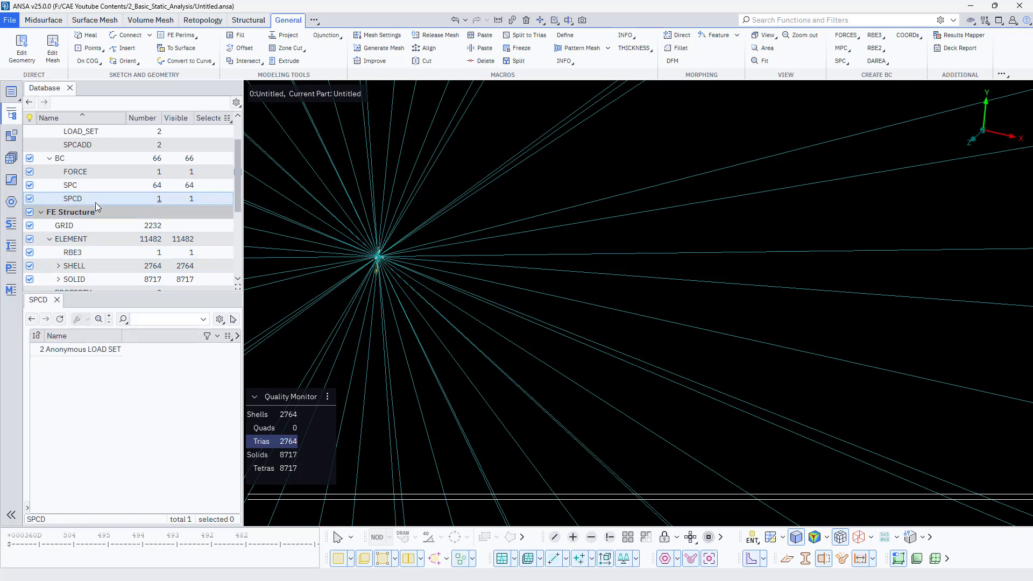
double_click(112, 348)
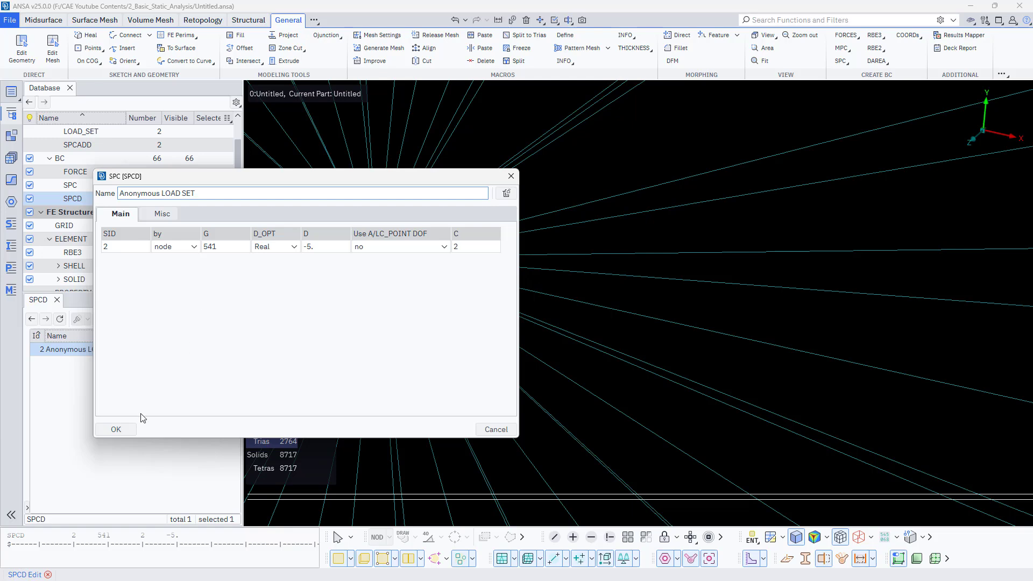
click(115, 429)
- Export the model in OptiStruct format as Basic_Static_Analysis_RBE3.fem with output format 2022 and short format
scroll(535, 377, down, 5)
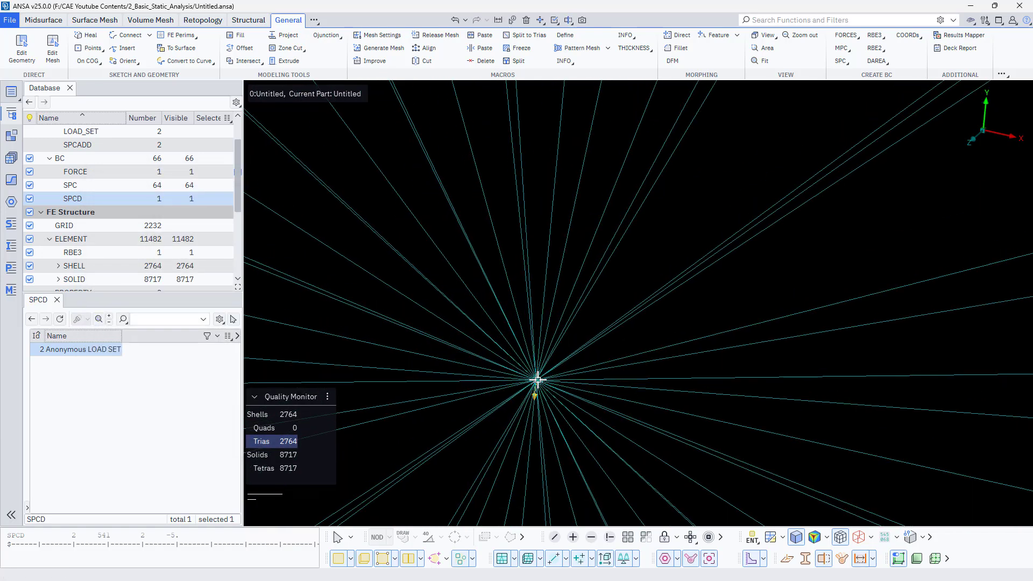
scroll(536, 380, down, 2)
scroll(531, 405, up, 6)
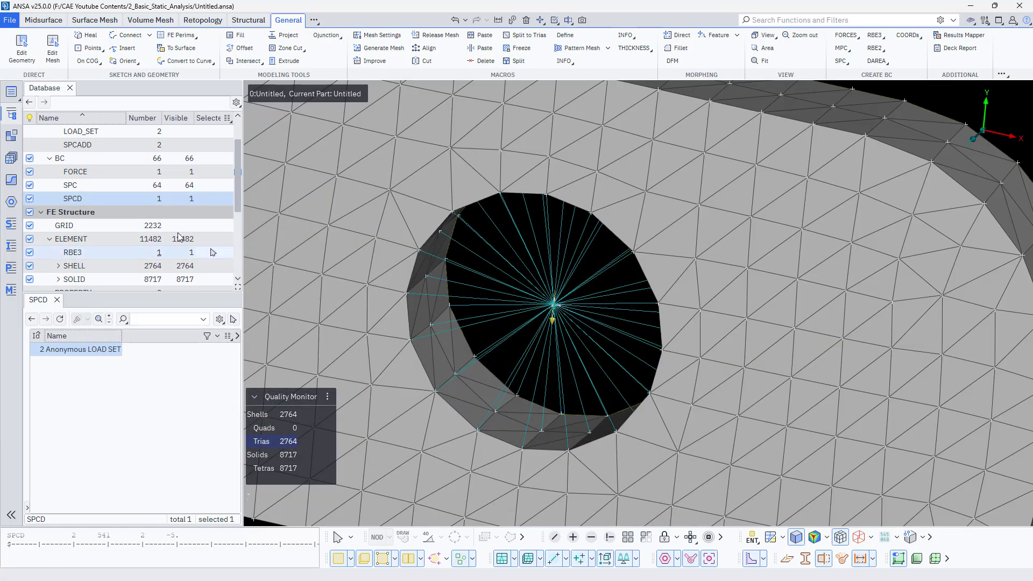
click(12, 23)
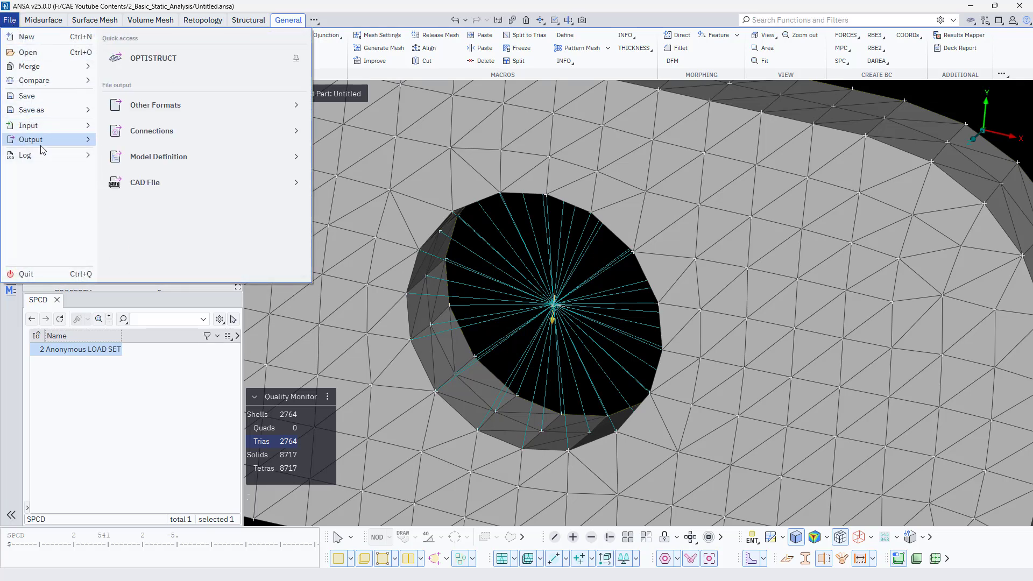
mouse_move(44, 161)
mouse_move(34, 144)
click(151, 58)
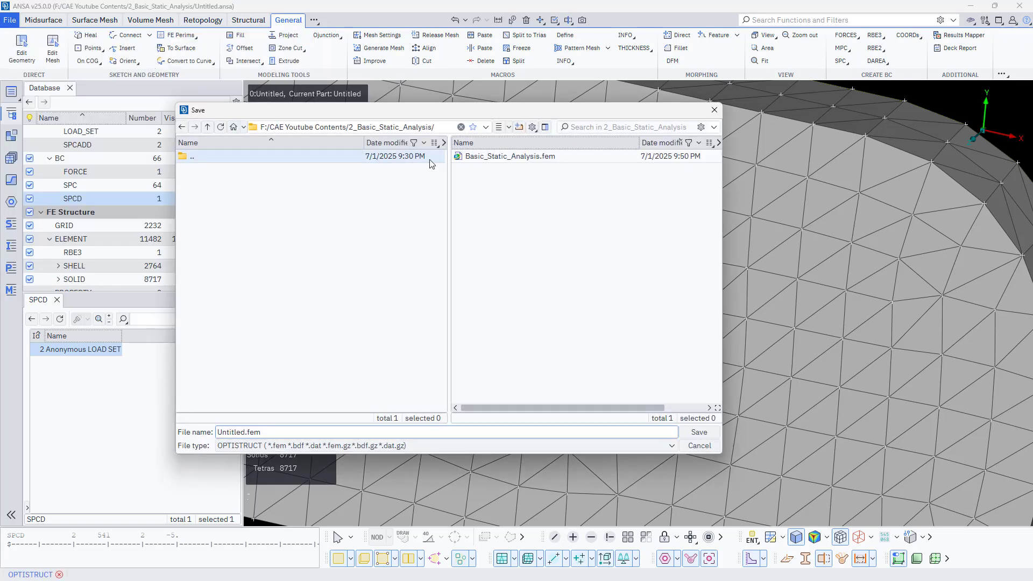
click(498, 157)
click(294, 433)
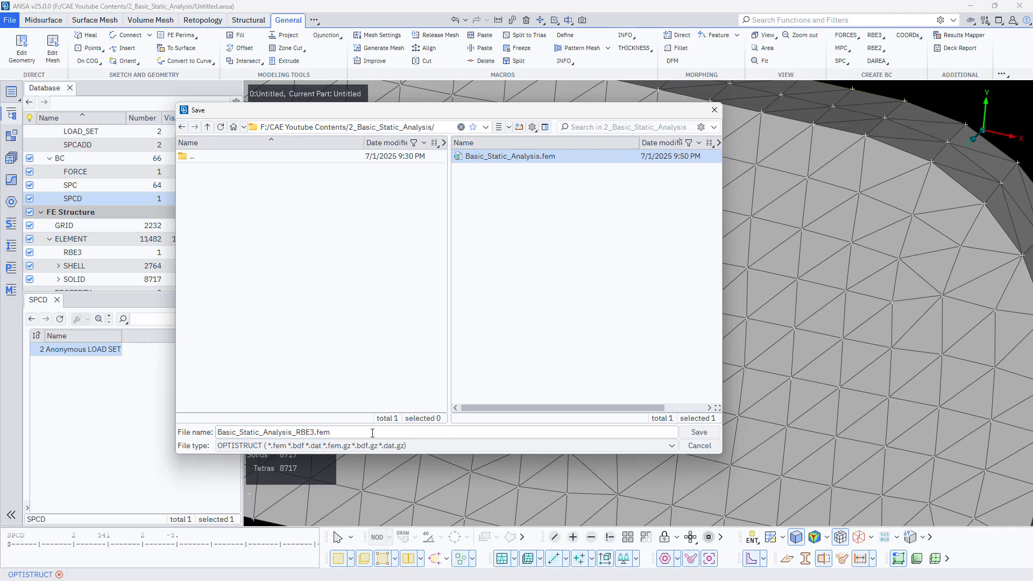
click(699, 432)
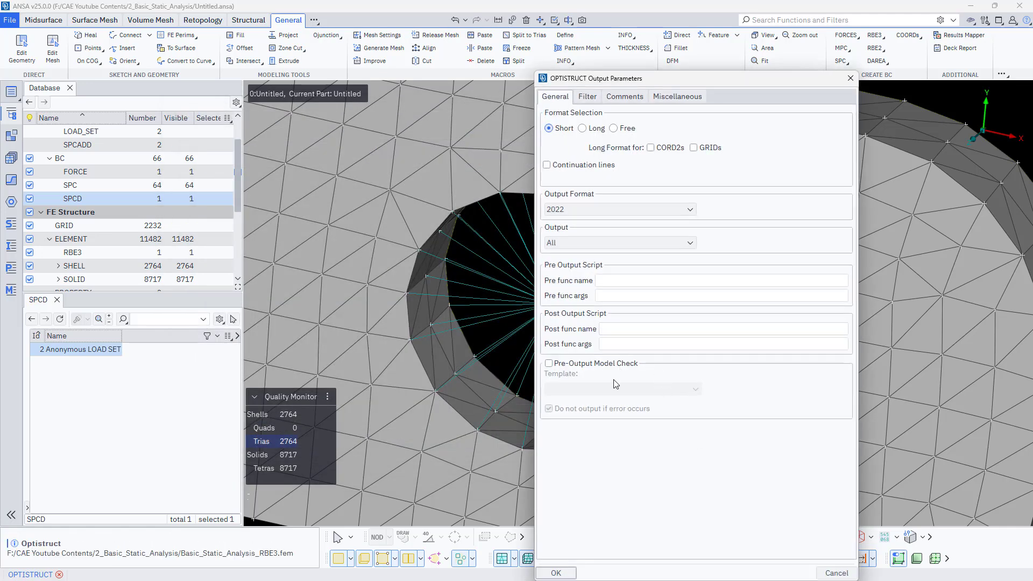
click(557, 574)
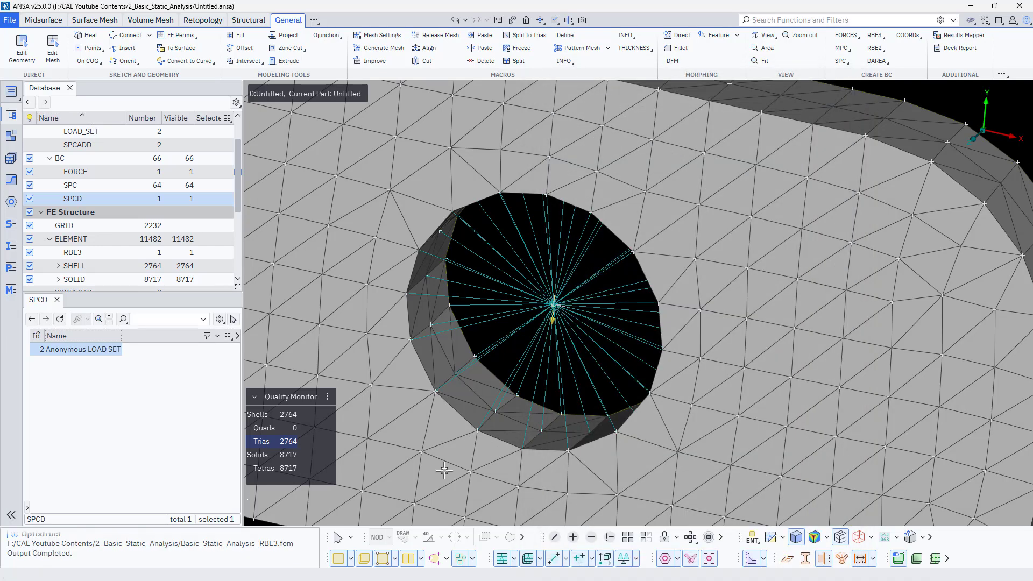
- Open the Optistruct Header for editing and select its whole text
click(74, 381)
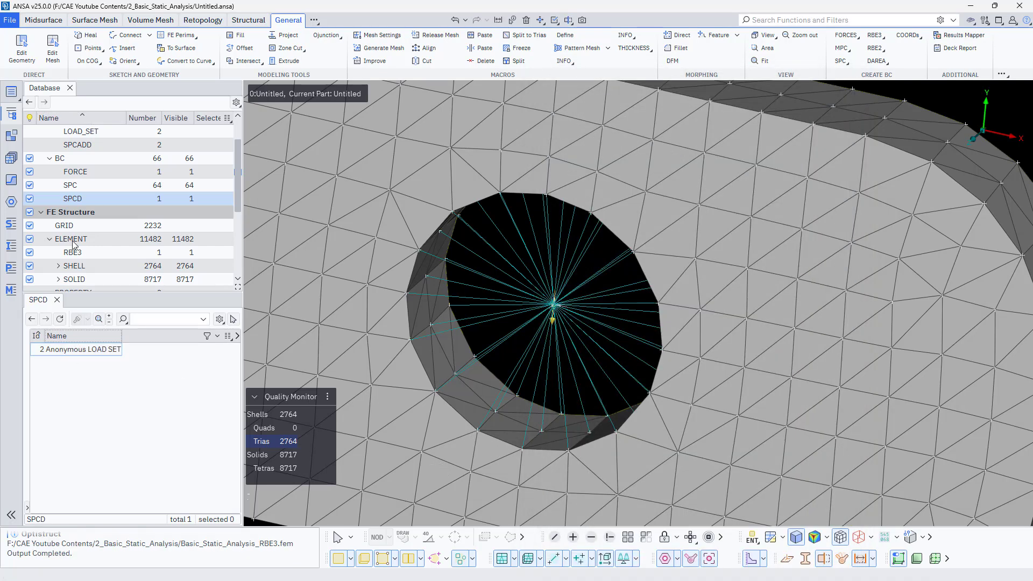
scroll(78, 158, up, 3)
click(80, 145)
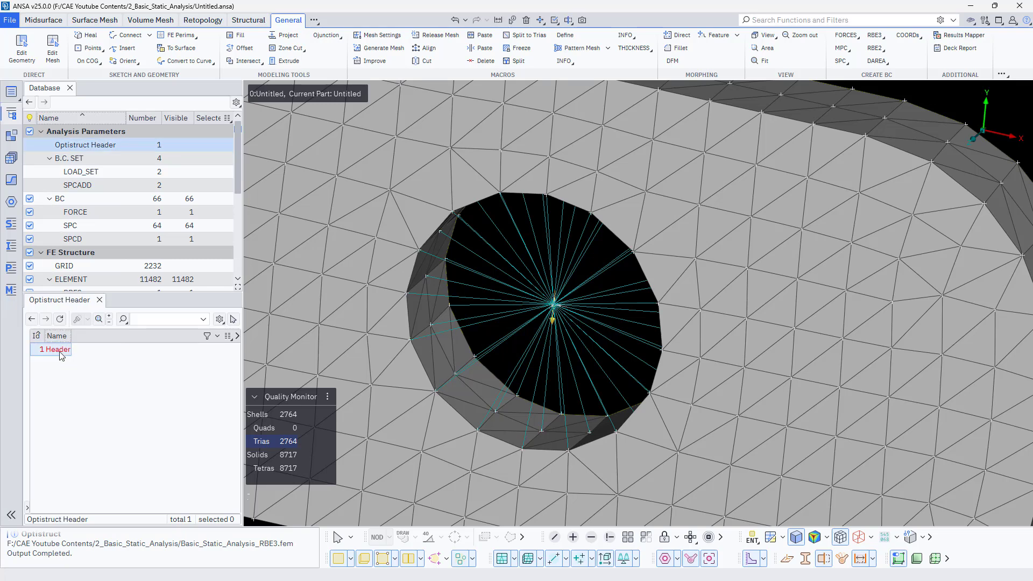
double_click(92, 351)
click(562, 221)
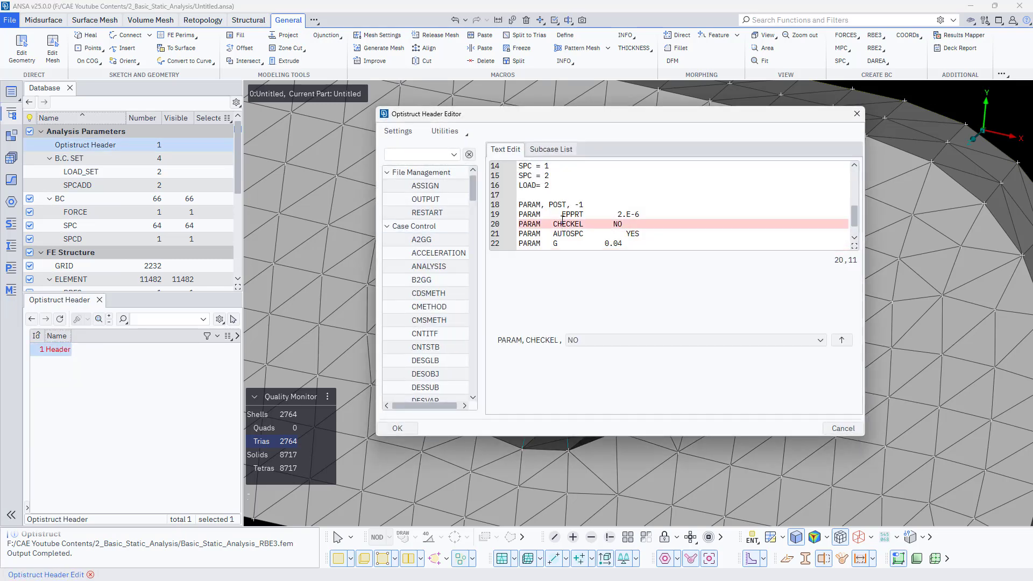
key(ctrl+a)
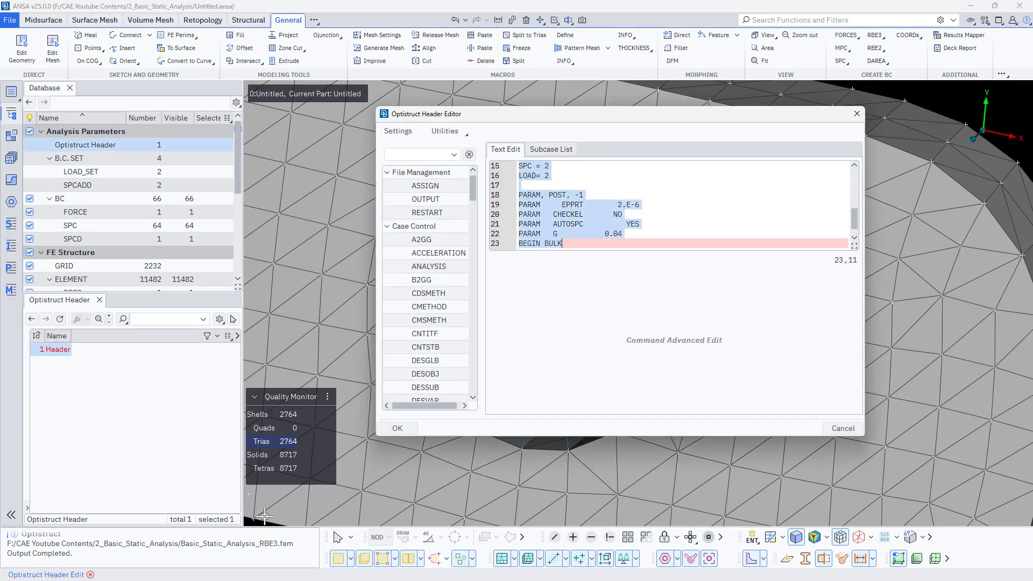
- Switch to File Explorer and open Basic_Static_Analysis_RBE3.fem from the 2_Basic_Static_Analysis folder in the text editor
key(super)
mouse_move(185, 568)
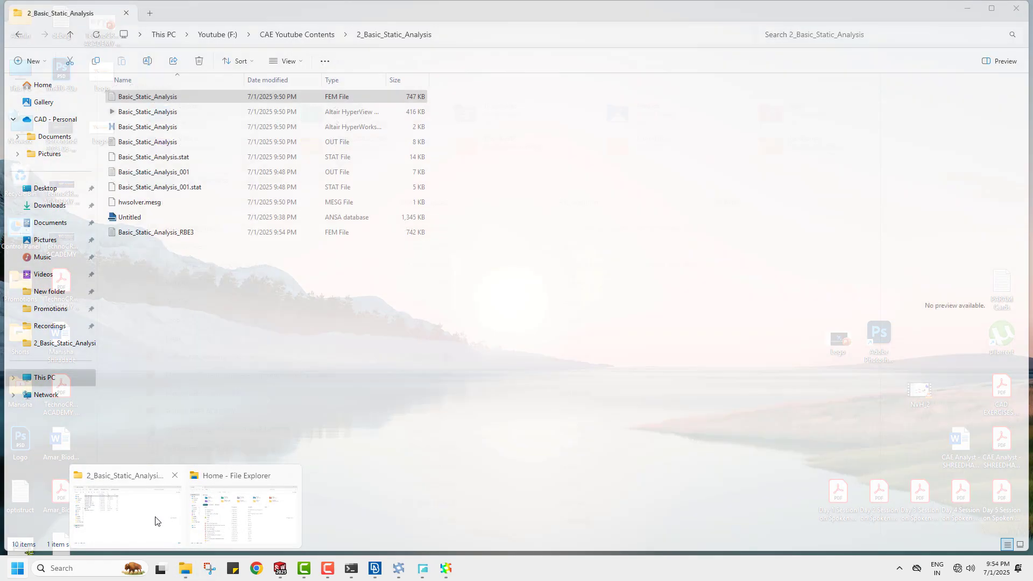
click(156, 521)
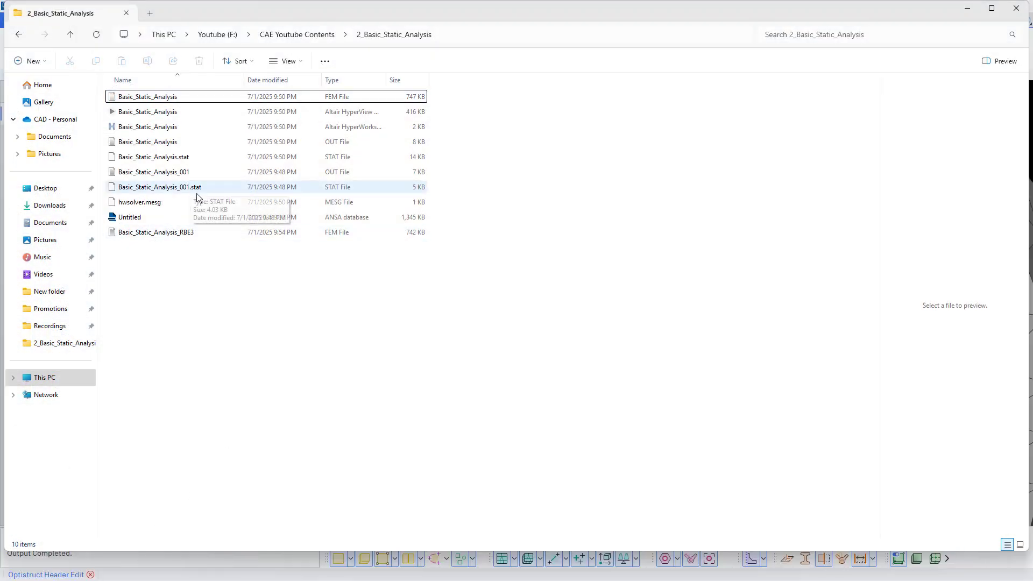
click(193, 173)
click(207, 232)
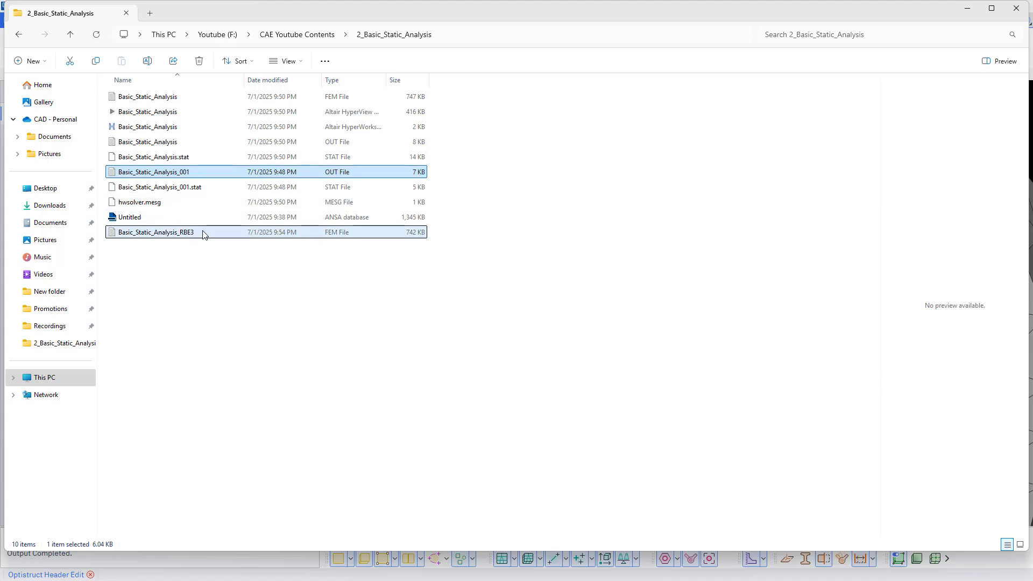
double_click(214, 237)
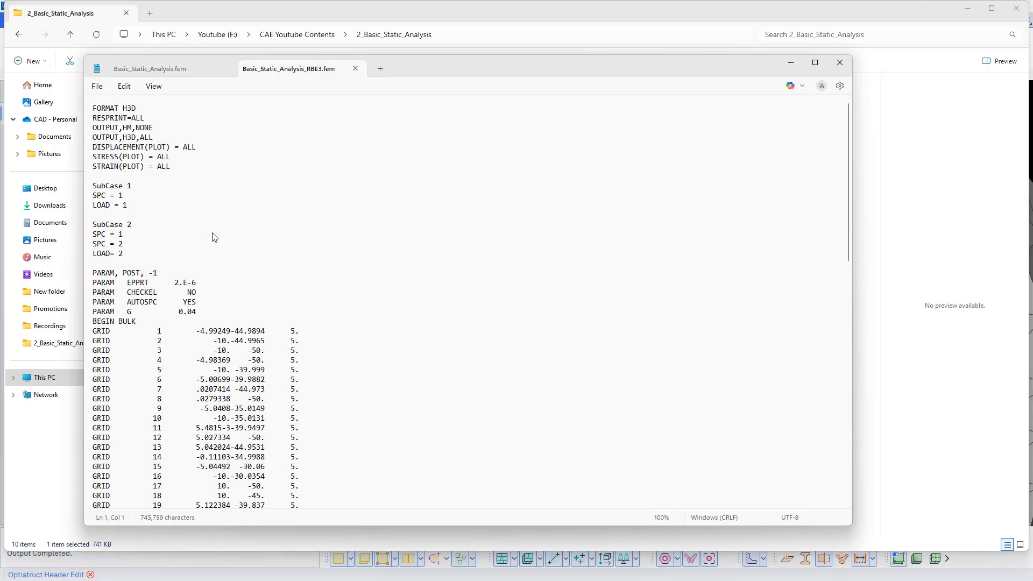
- Delete the SubCase 2 block and its surplus blank line from the deck, then save the file and close the editor
click(134, 257)
drag(142, 256, 89, 229)
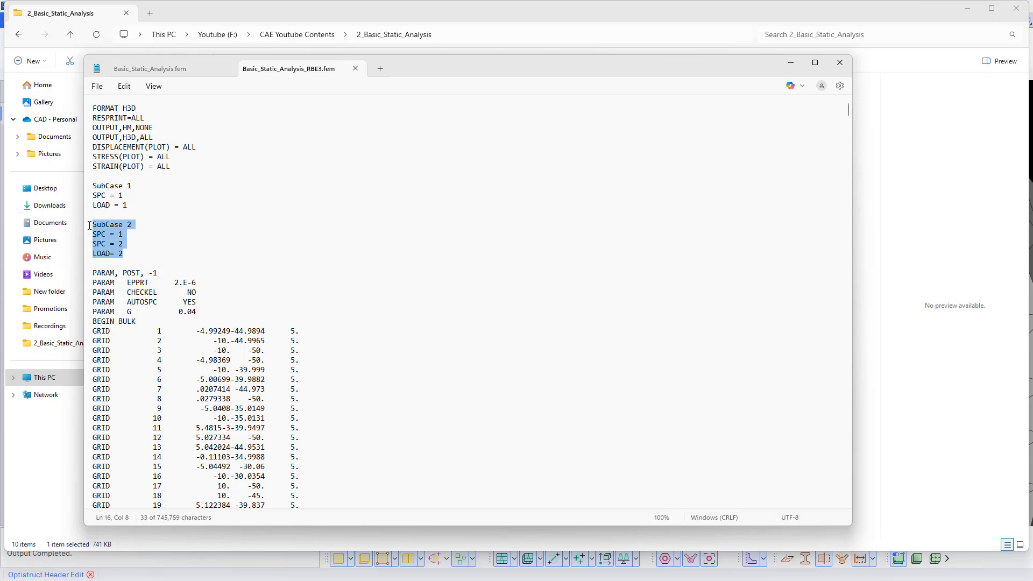
key(BackSpace)
key(BackSpace)
click(89, 235)
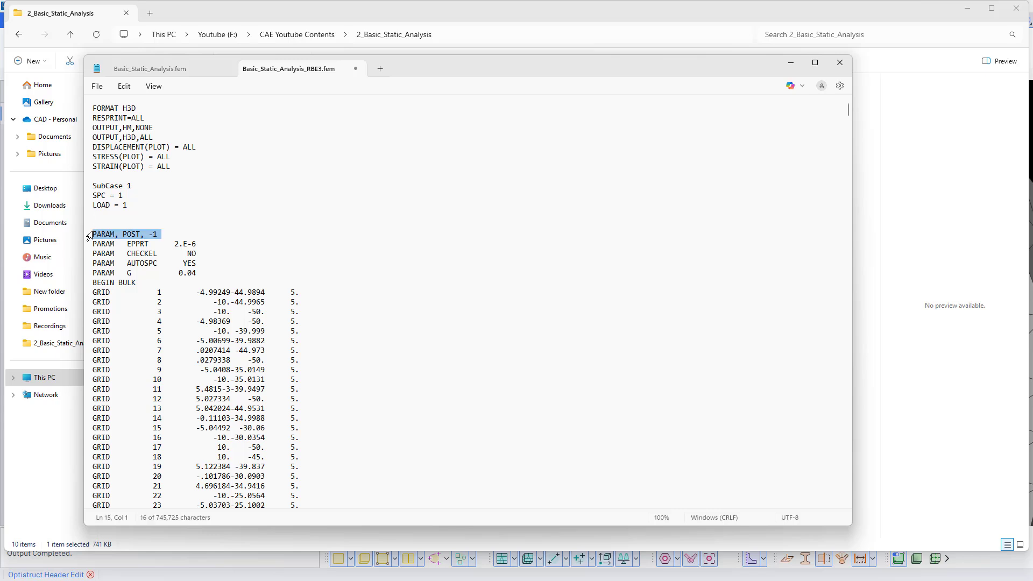
click(108, 224)
key(BackSpace)
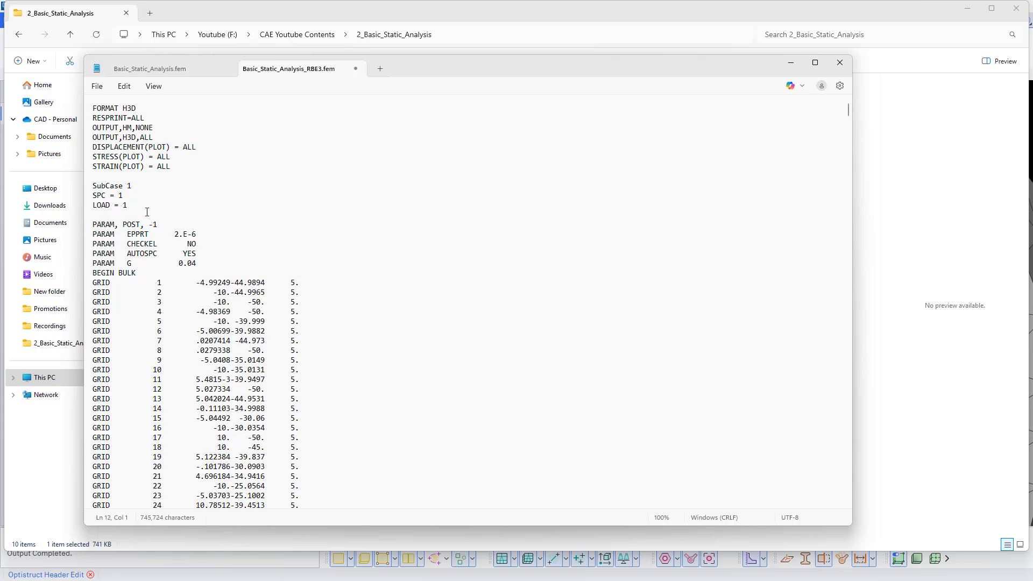
click(97, 86)
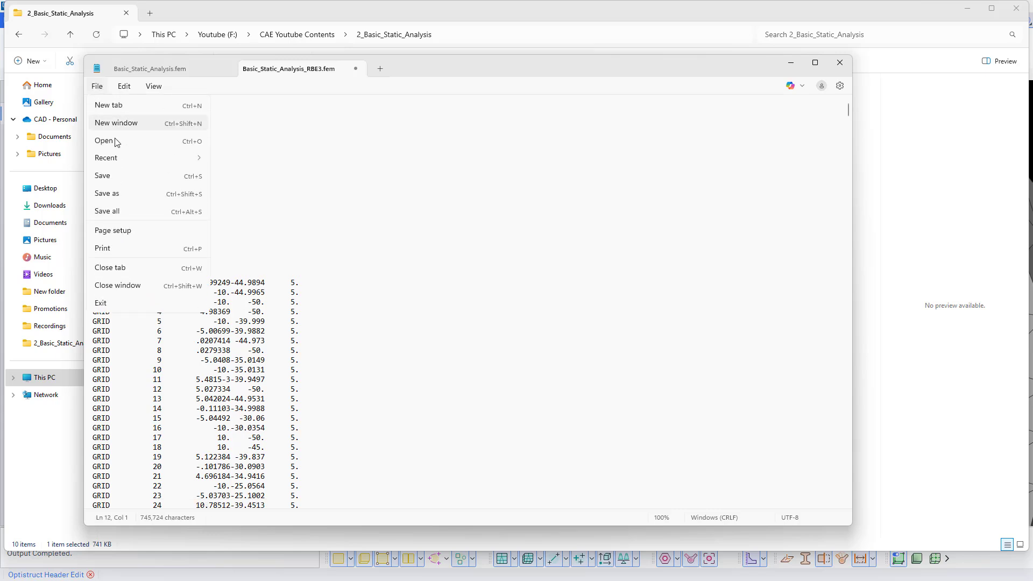
click(118, 175)
click(839, 63)
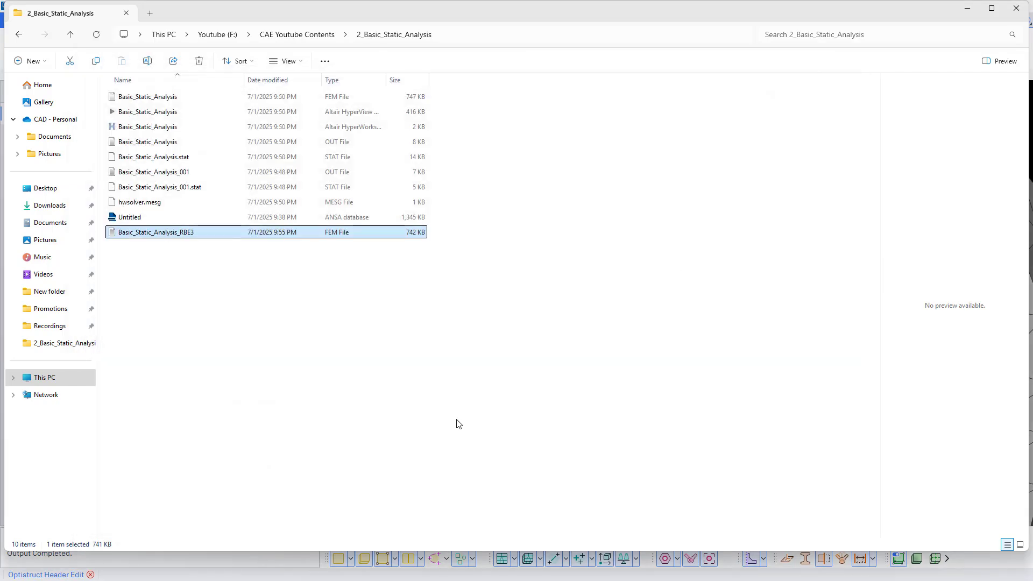
- Switch to the HyperWorks OptiStruct window and start a new session, discarding the loaded model
key(super)
click(400, 568)
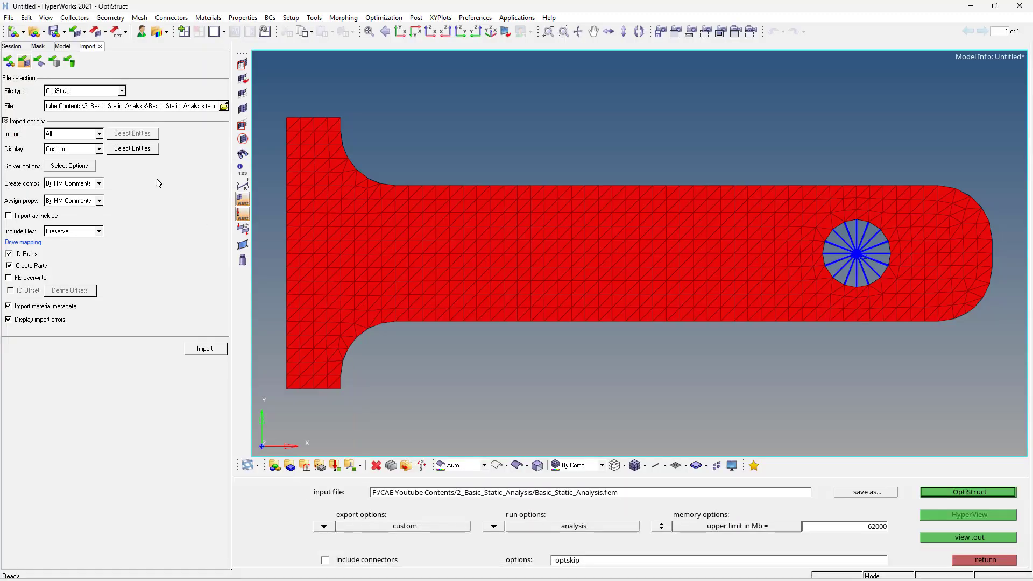
click(9, 17)
mouse_move(22, 30)
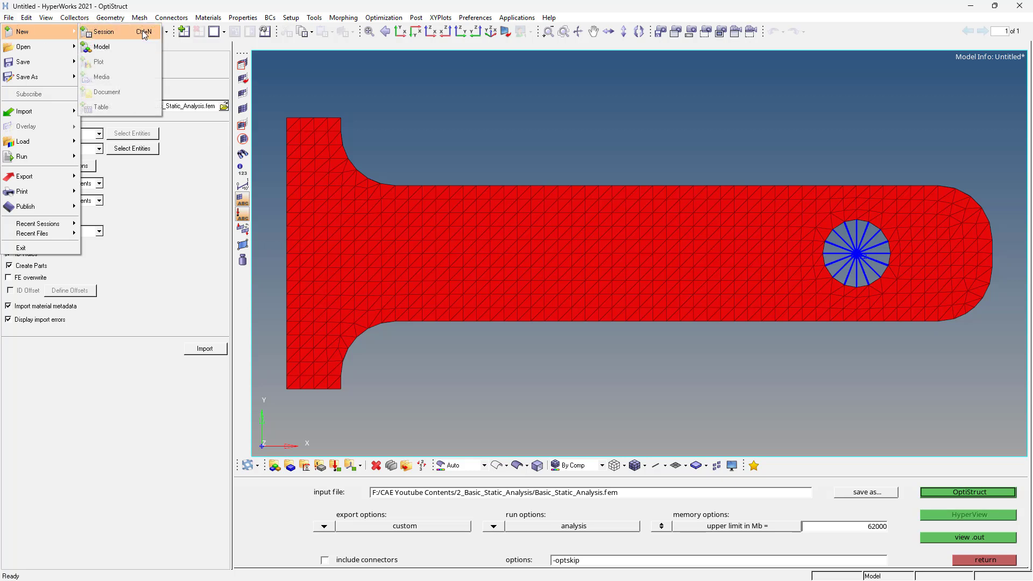
click(132, 27)
click(542, 334)
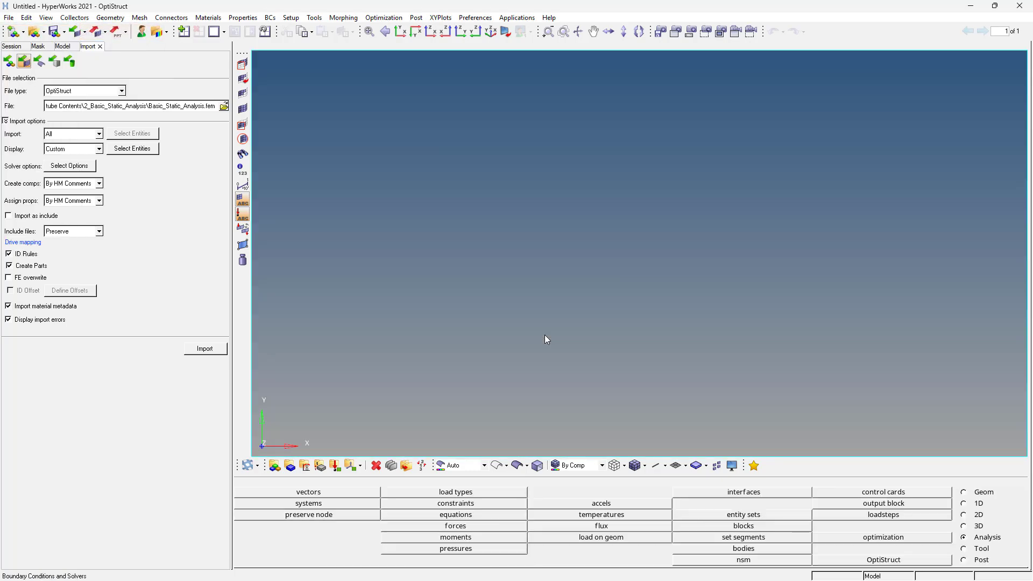
- Import the OptiStruct file Basic_Static_Analysis_RBE3.fem
click(224, 106)
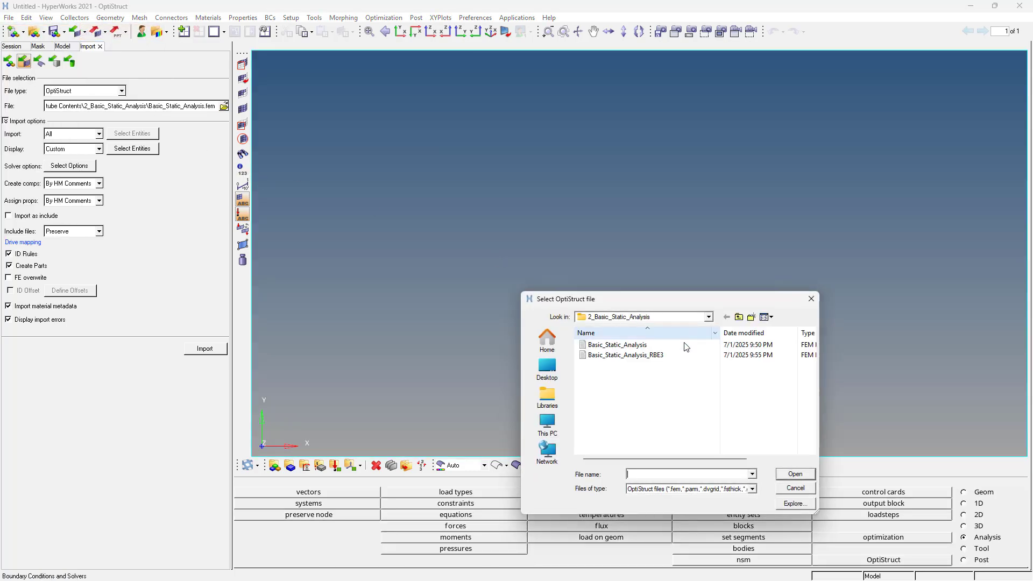
click(682, 358)
double_click(682, 359)
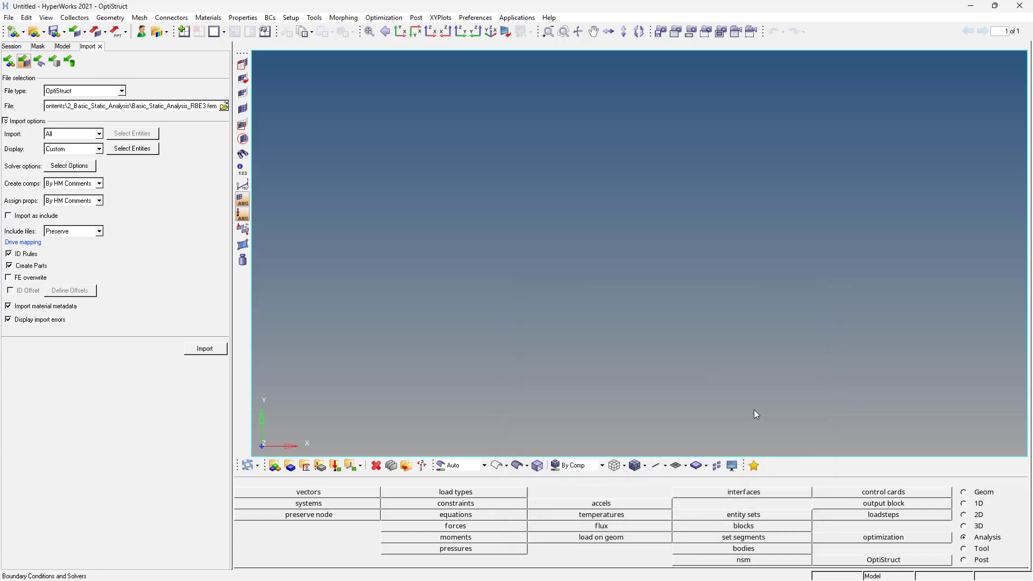
click(217, 350)
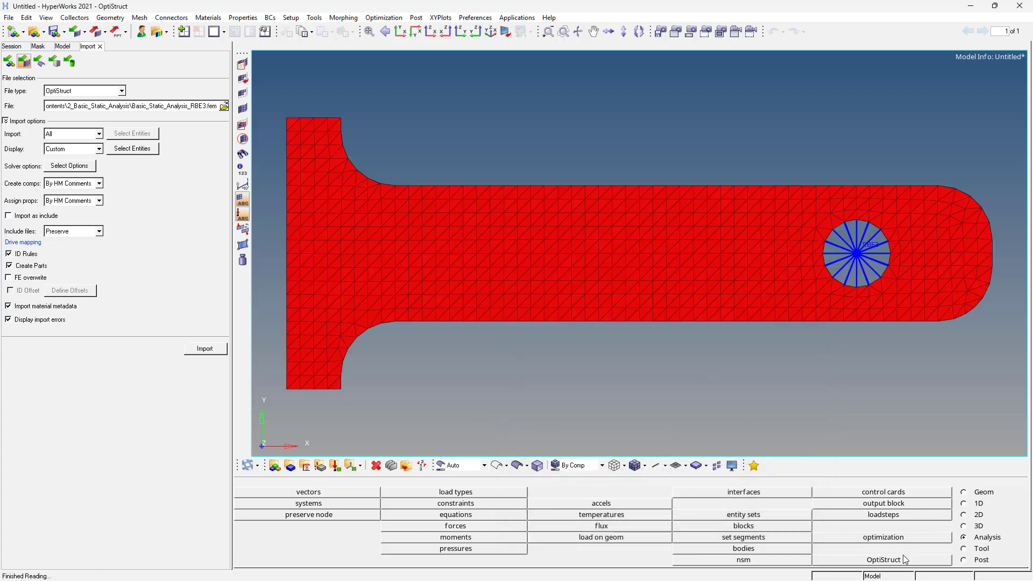
- Run the OptiStruct analysis on the RBE3 model and close the solver window when the job completes
click(905, 562)
click(941, 491)
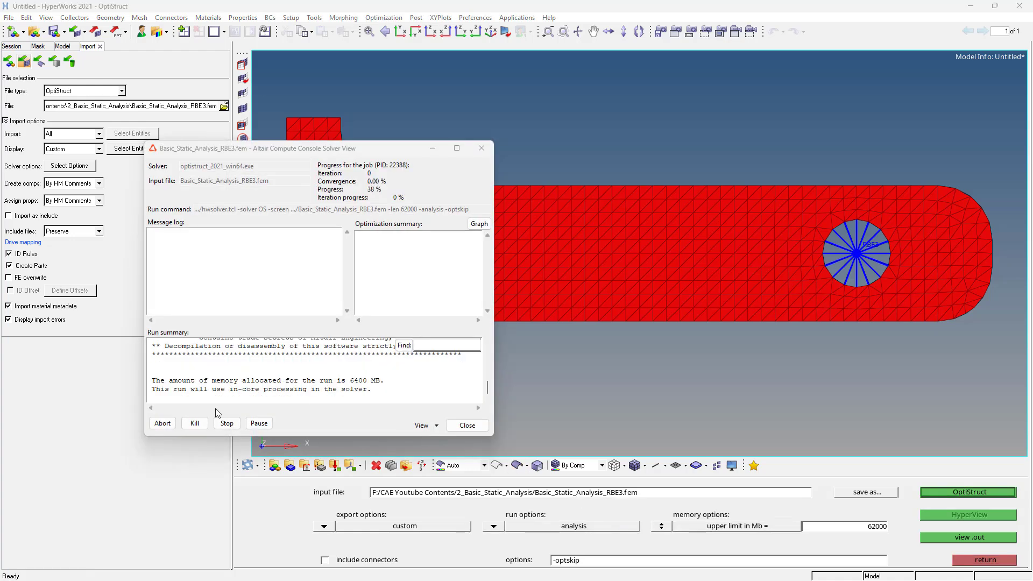
click(466, 426)
- Switch to the HyperView results window and split the page into two side-by-side windows
key(super)
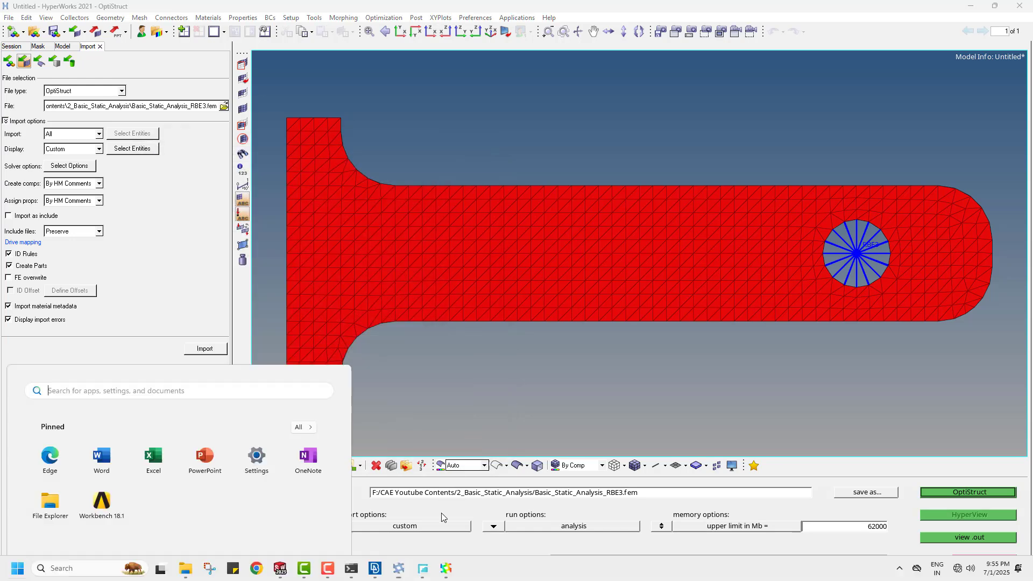
click(445, 569)
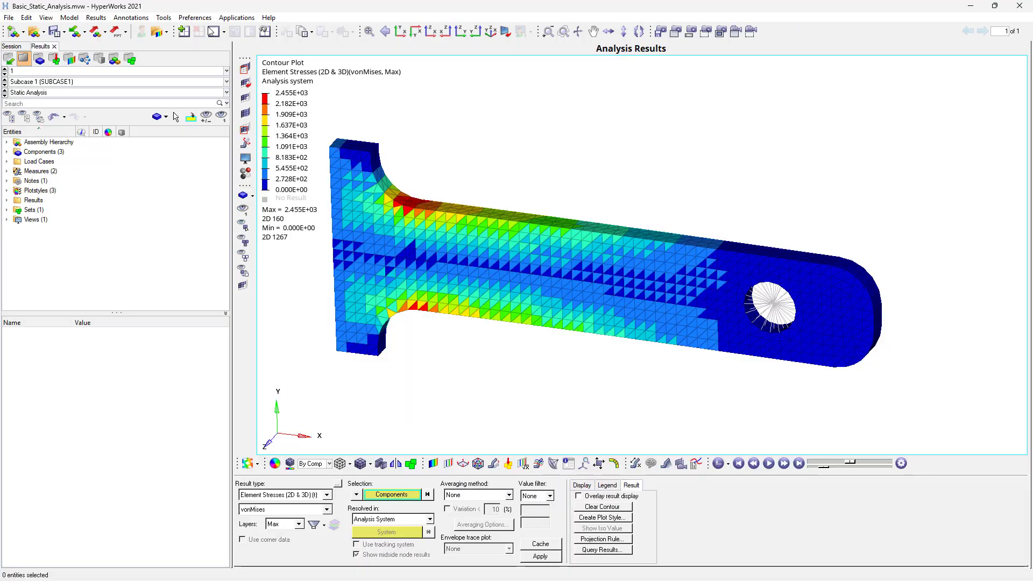
click(224, 32)
click(261, 49)
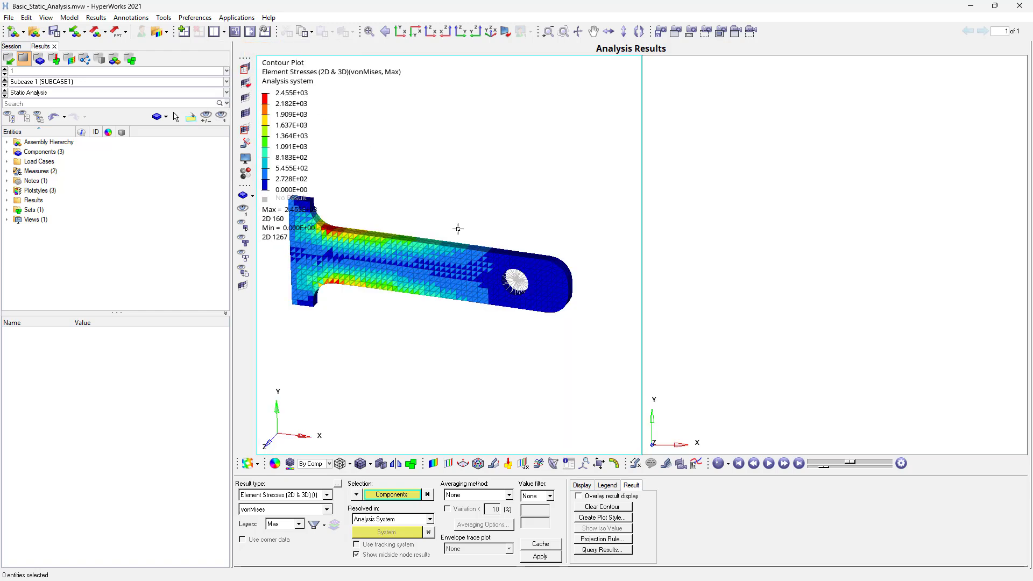
- Load Basic_Static_Analysis_RBE3.h3d as model and results in the empty window
click(812, 234)
click(33, 33)
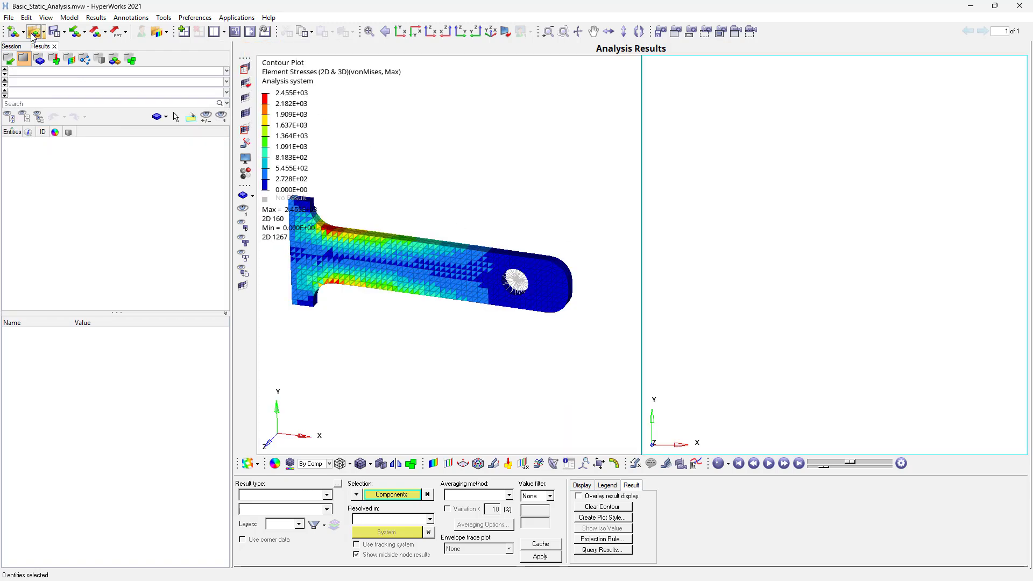
click(303, 500)
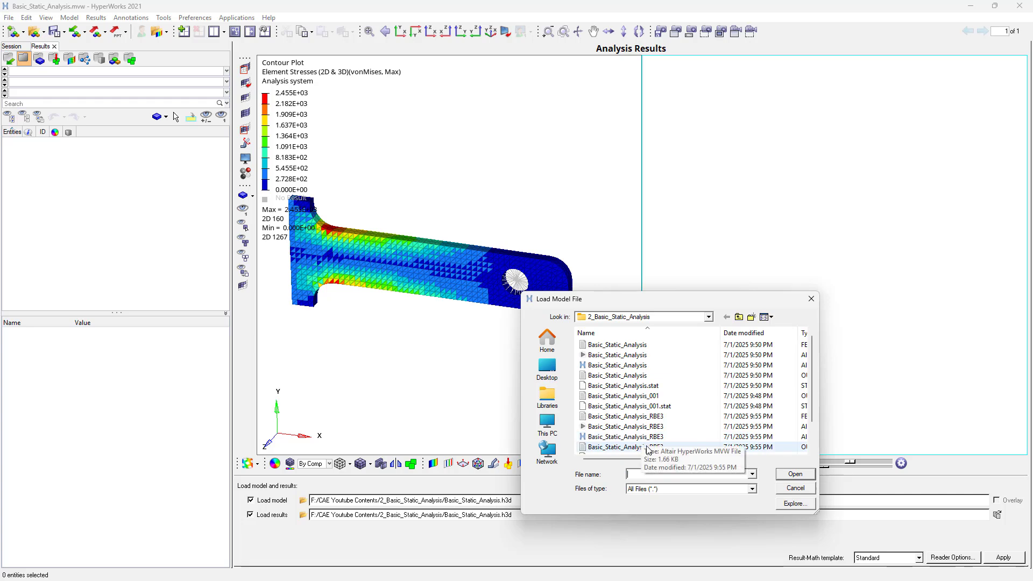
drag(648, 459, 731, 459)
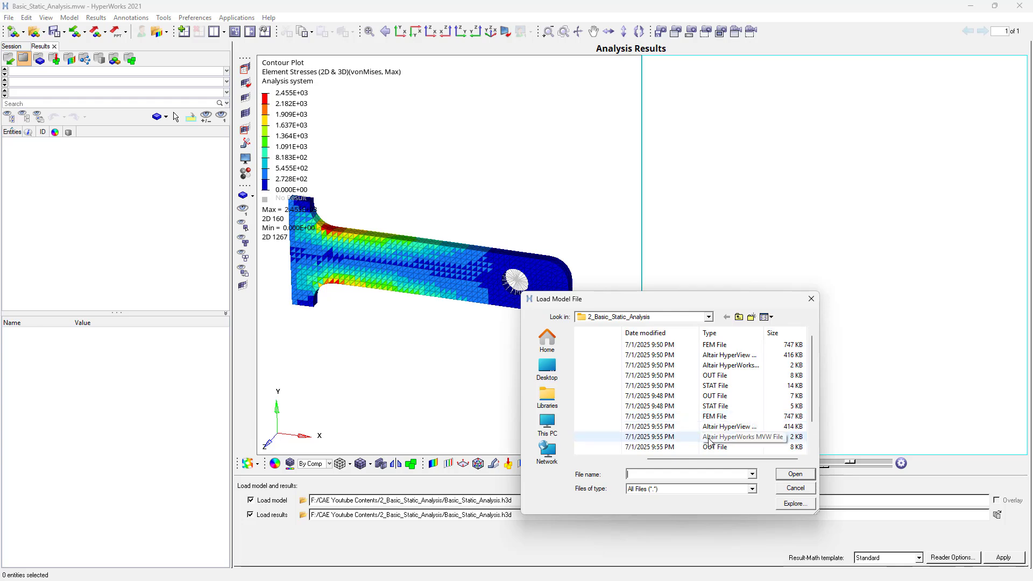
drag(698, 458, 635, 458)
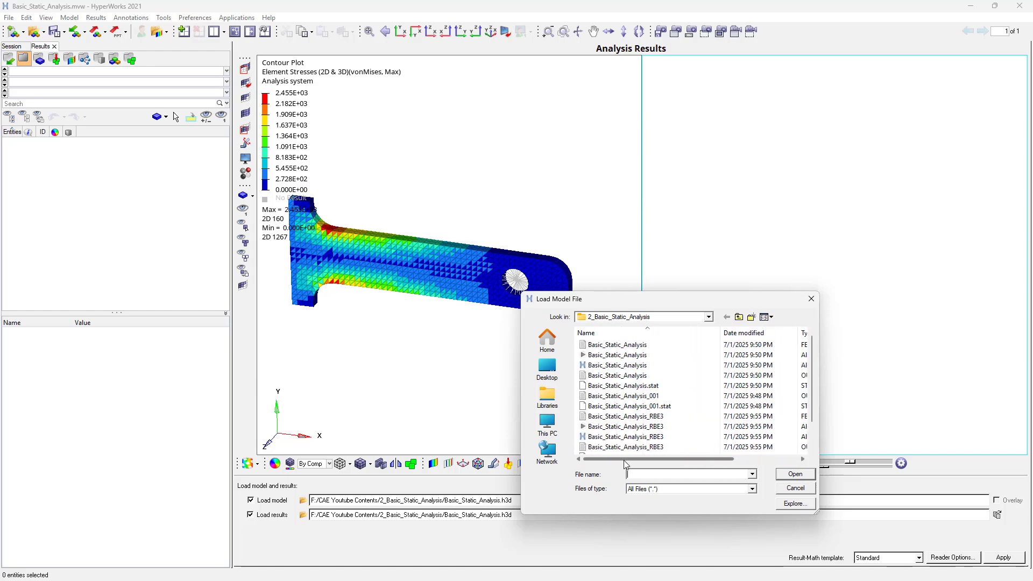
double_click(634, 429)
click(1005, 558)
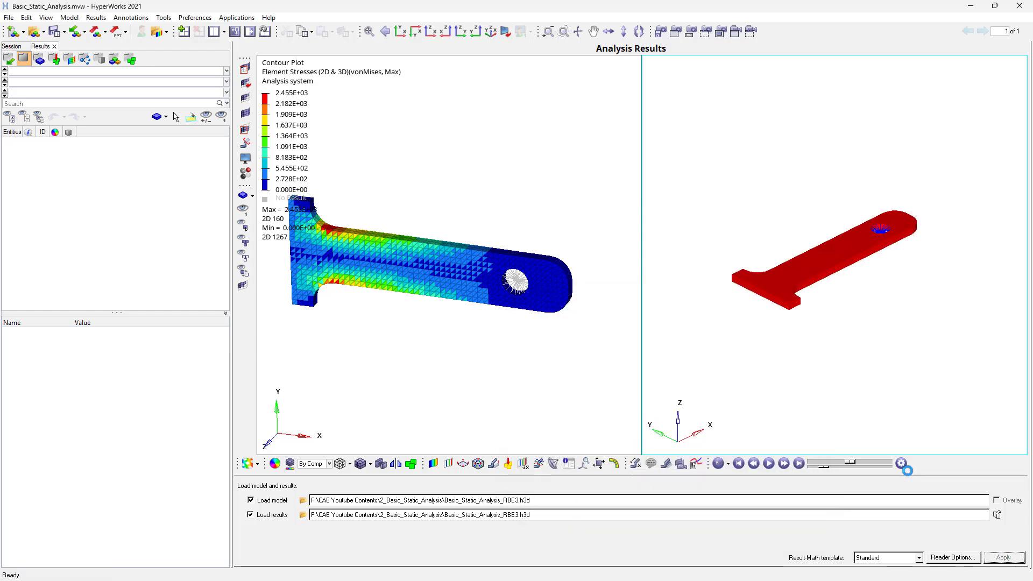
- Apply all selected style attributes of the original result window to the current page, including the von Mises contour and view orientation
right_click(399, 330)
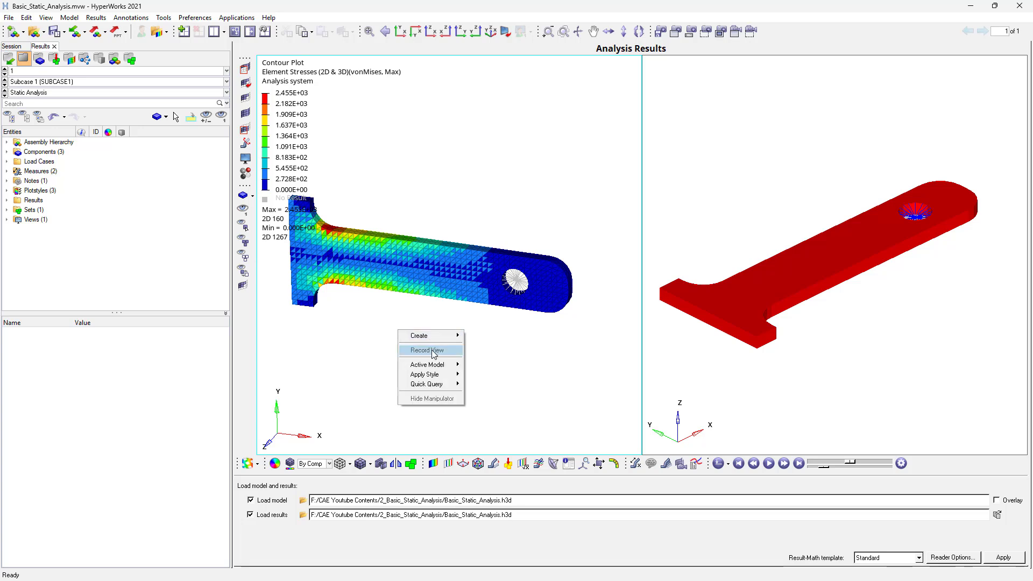
mouse_move(438, 378)
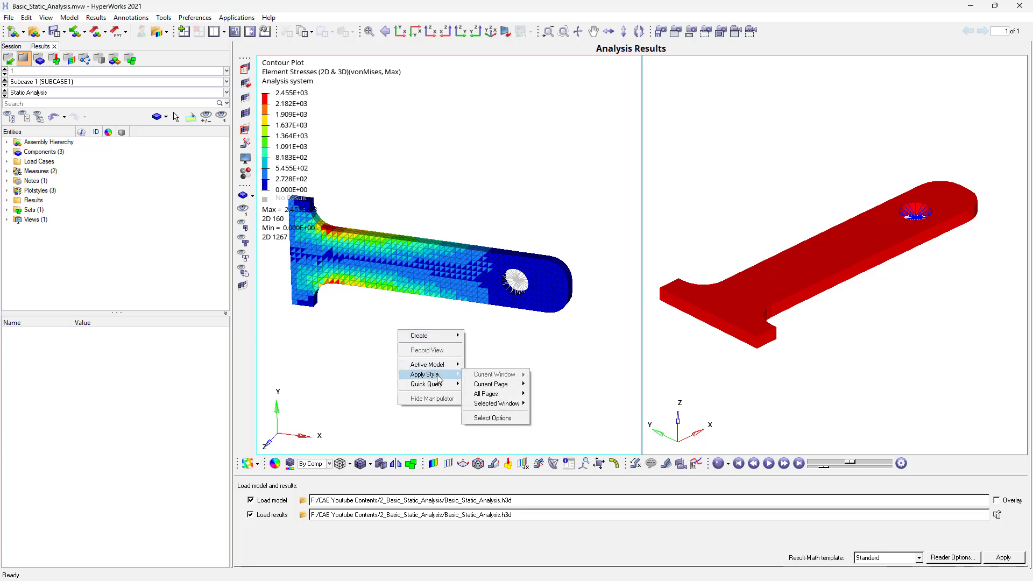
mouse_move(511, 383)
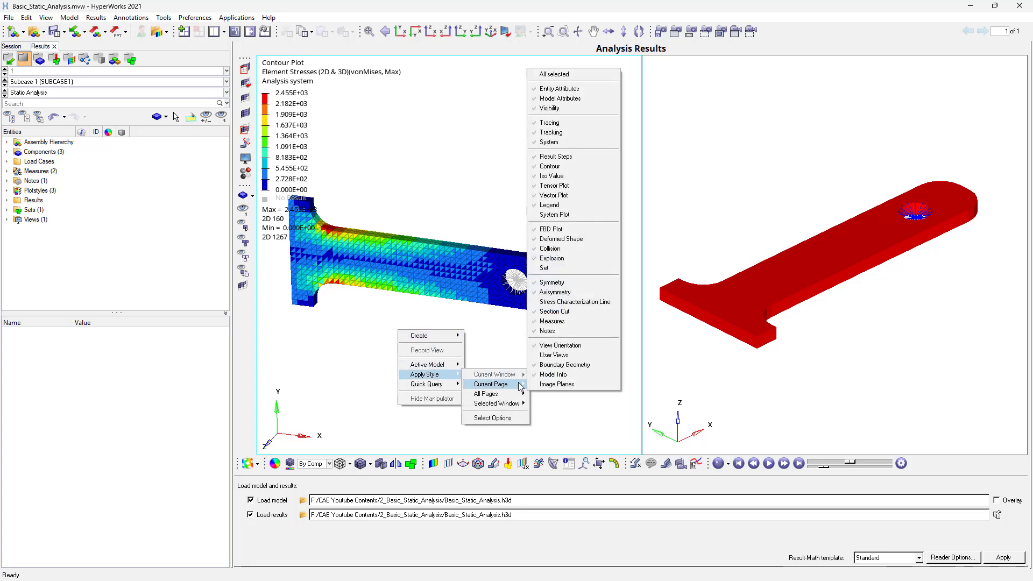
click(570, 75)
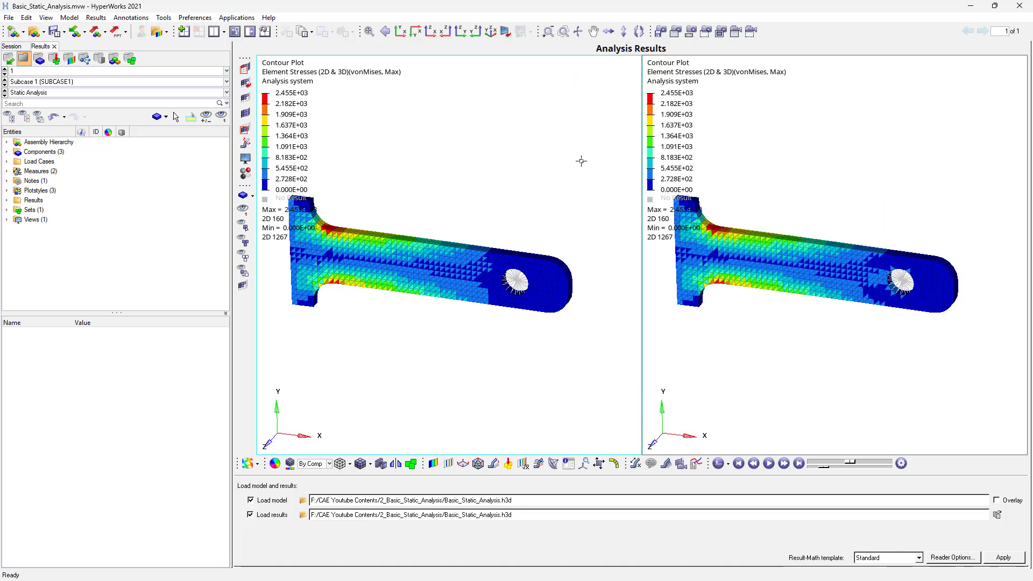
- Examine the von Mises stress contours of both models from several angles, comparing the area around the hole
click(810, 362)
ctrl+right_drag(826, 338, 880, 334)
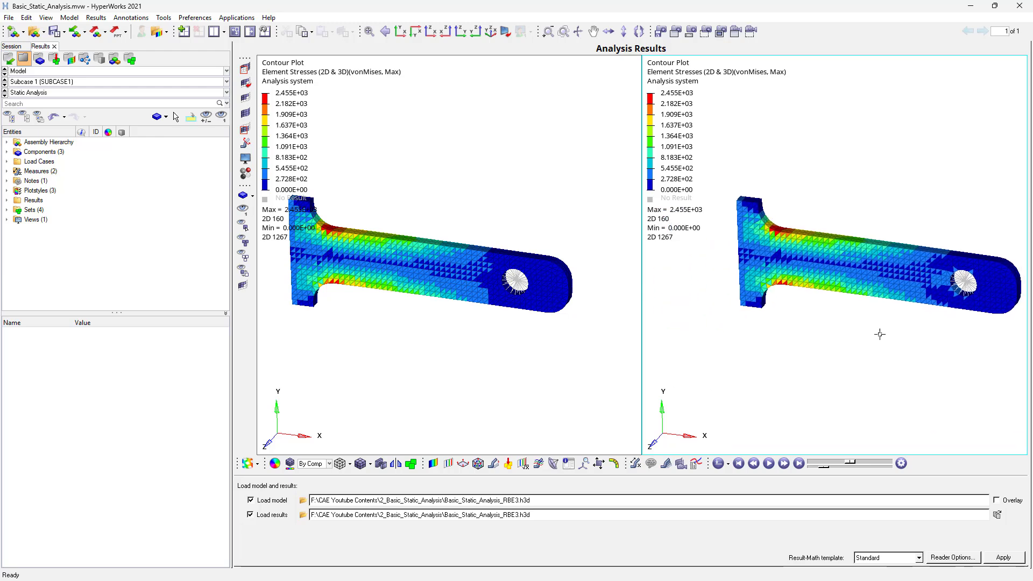
ctrl+drag(863, 331, 837, 343)
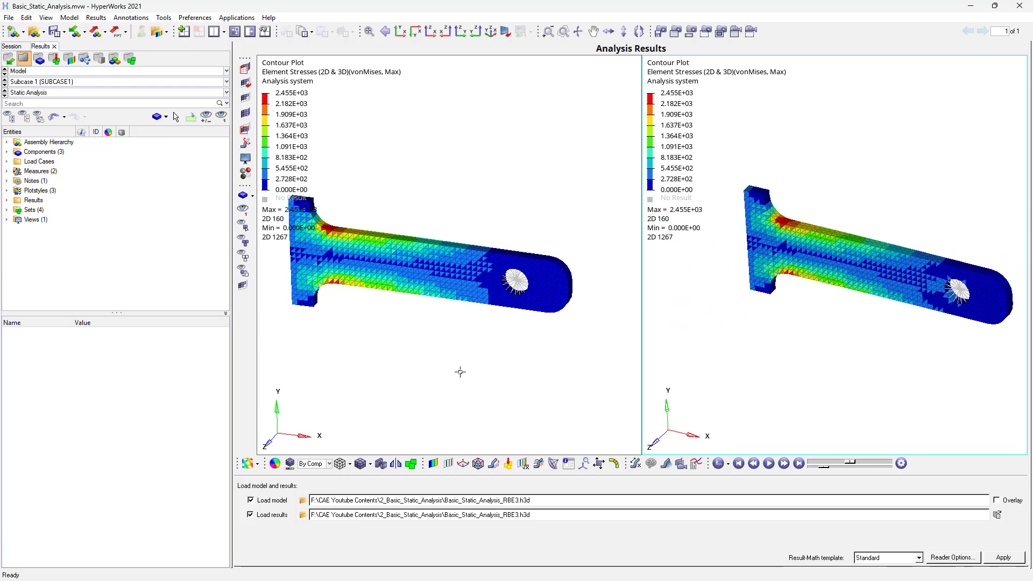
click(436, 386)
ctrl+drag(536, 351, 447, 234)
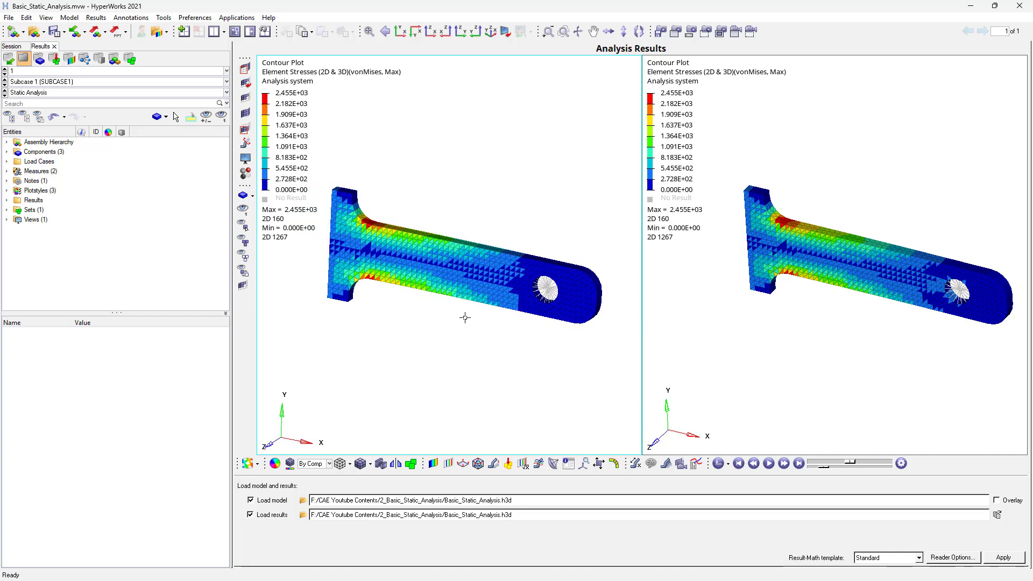
ctrl+drag(465, 318, 454, 319)
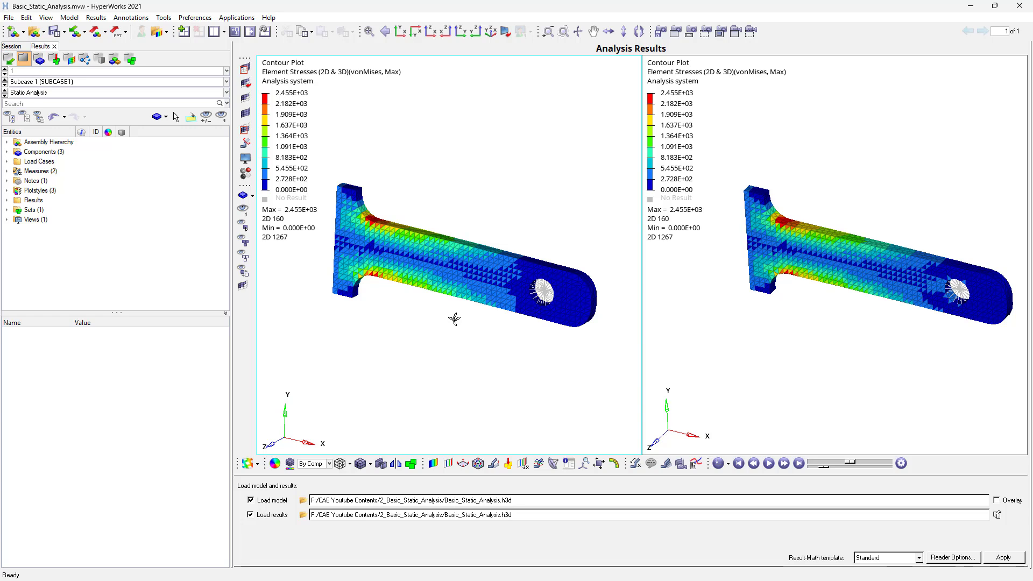
ctrl+drag(473, 330, 473, 325)
ctrl+drag(688, 306, 792, 228)
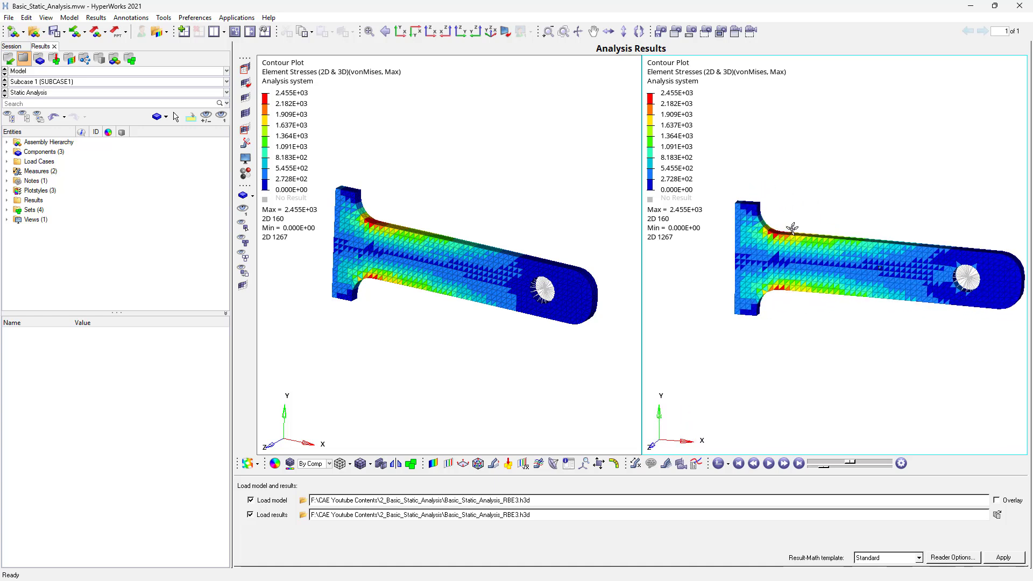
- Hide the mesh lines on the contoured bracket in both result windows
click(370, 466)
click(373, 511)
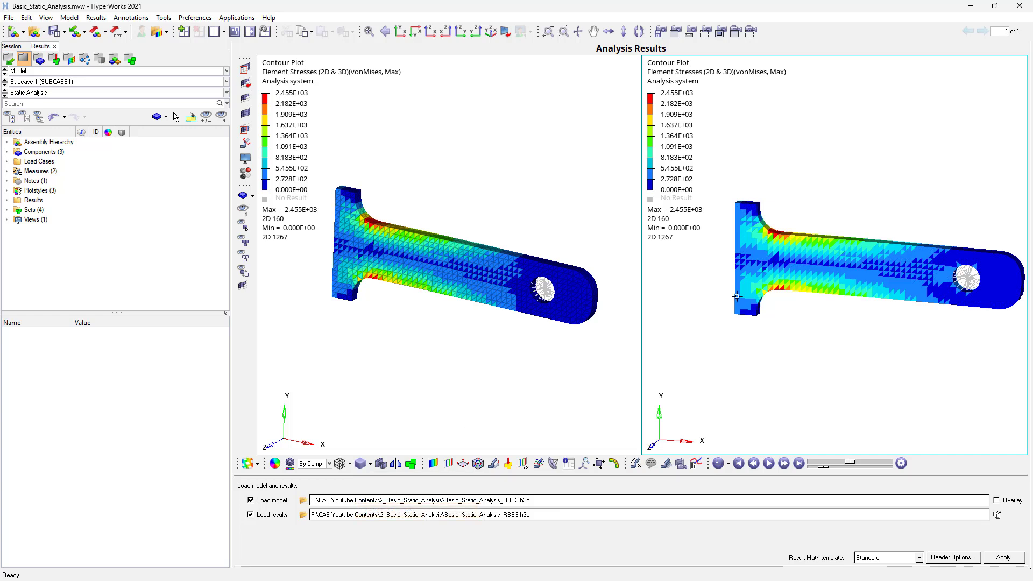
click(434, 355)
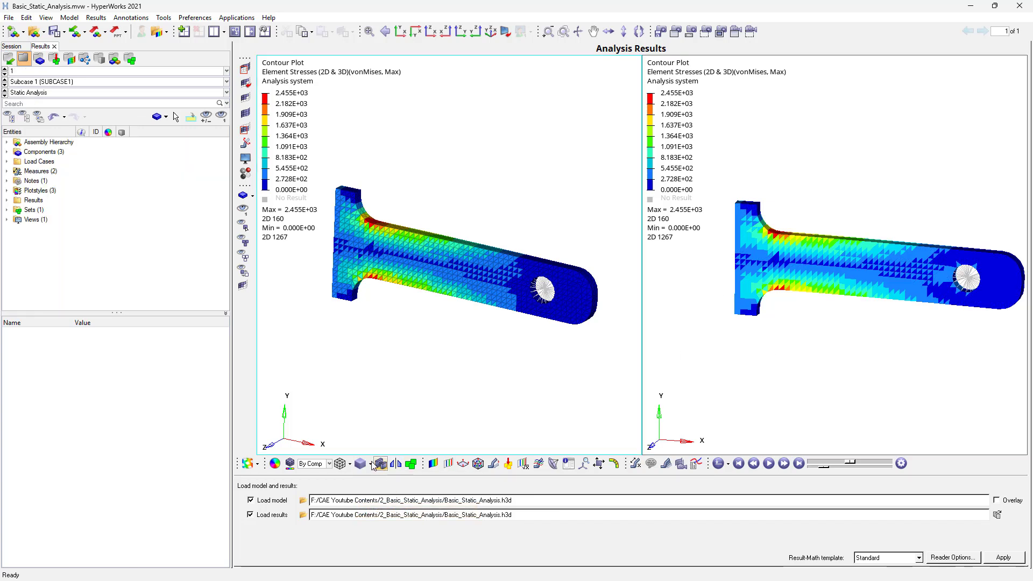
click(370, 464)
click(384, 511)
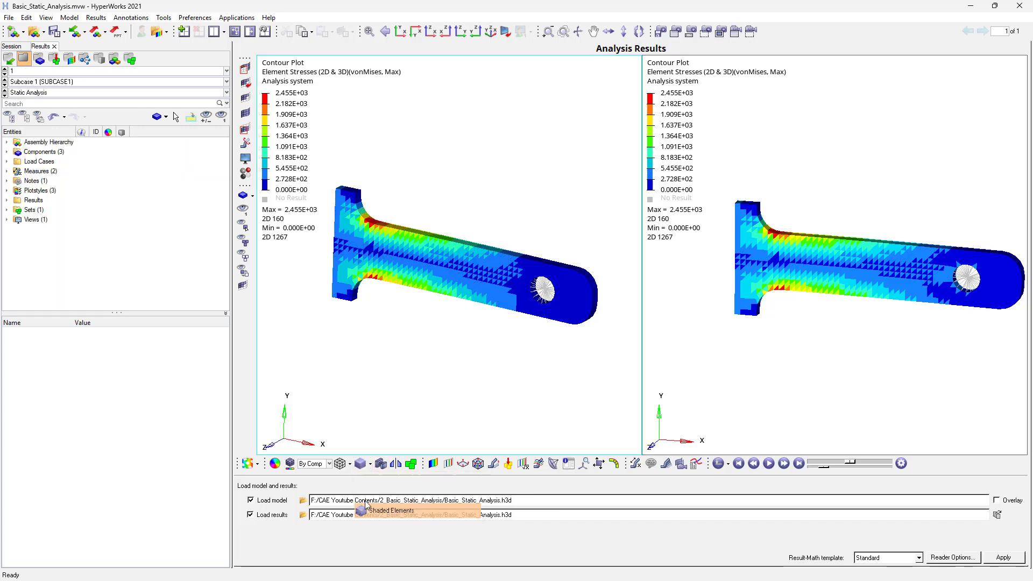
- Synchronize the two result windows in the XY plane view, and briefly play the deformation animation
click(265, 31)
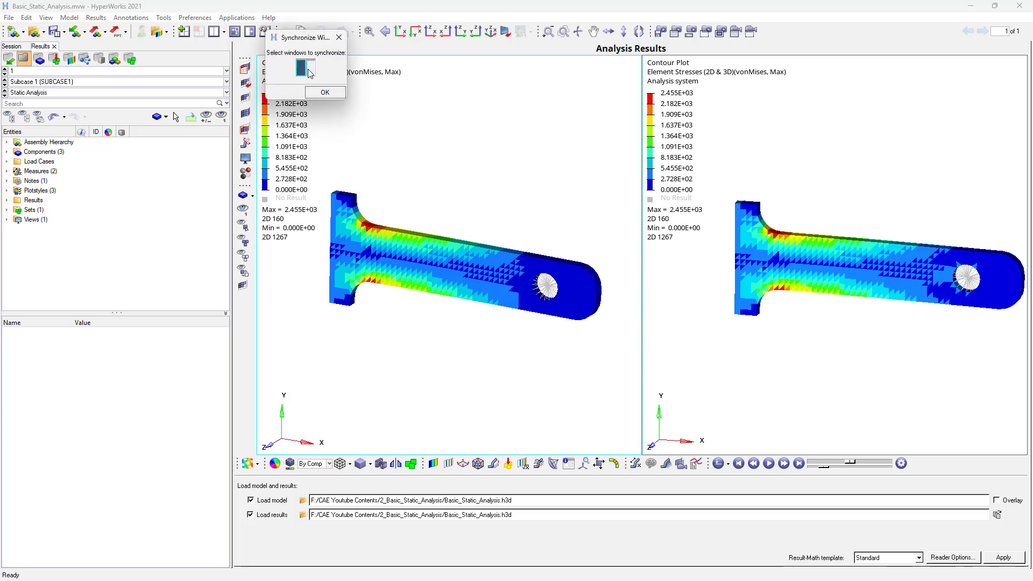
click(324, 92)
click(401, 34)
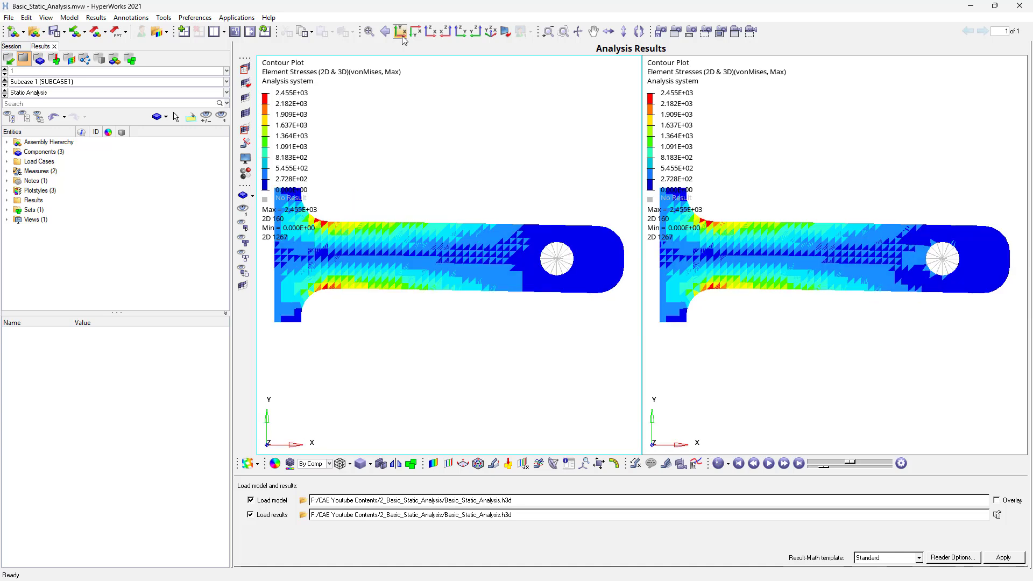
ctrl+right_drag(454, 165, 465, 230)
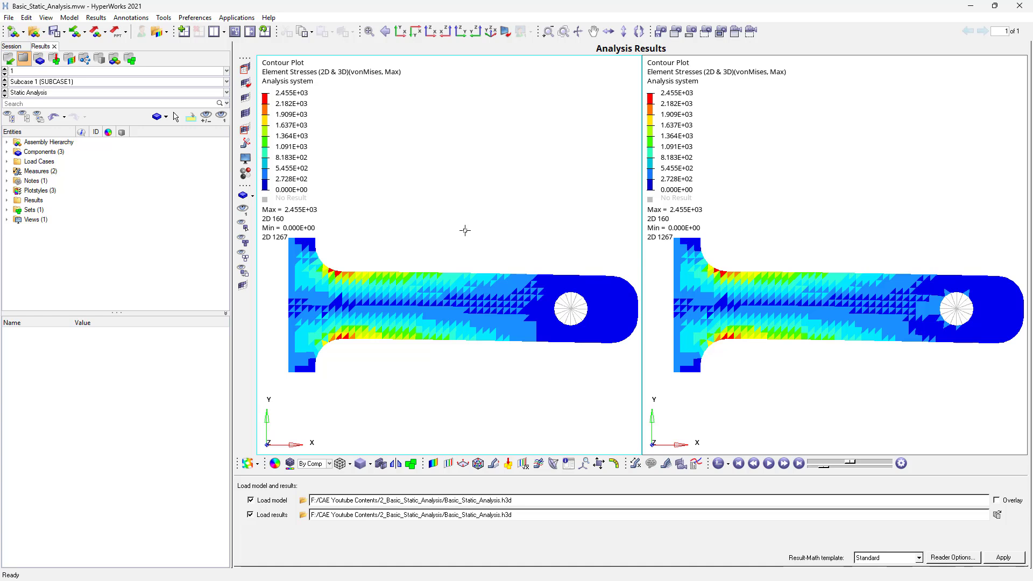
click(769, 464)
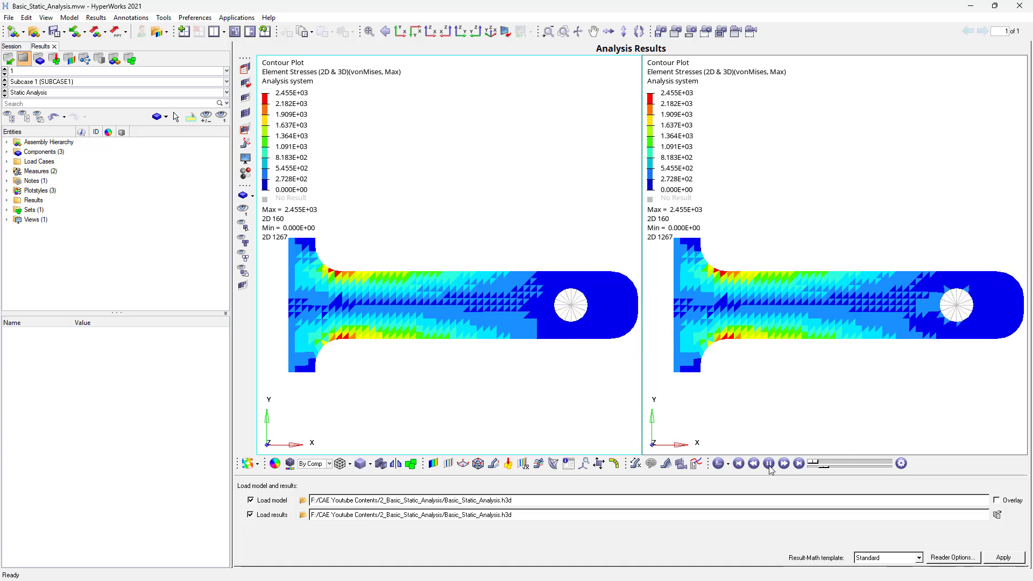
click(769, 463)
- Contour the Displacement (v) magnitude on all components in both windows and start the deformation animation
click(433, 463)
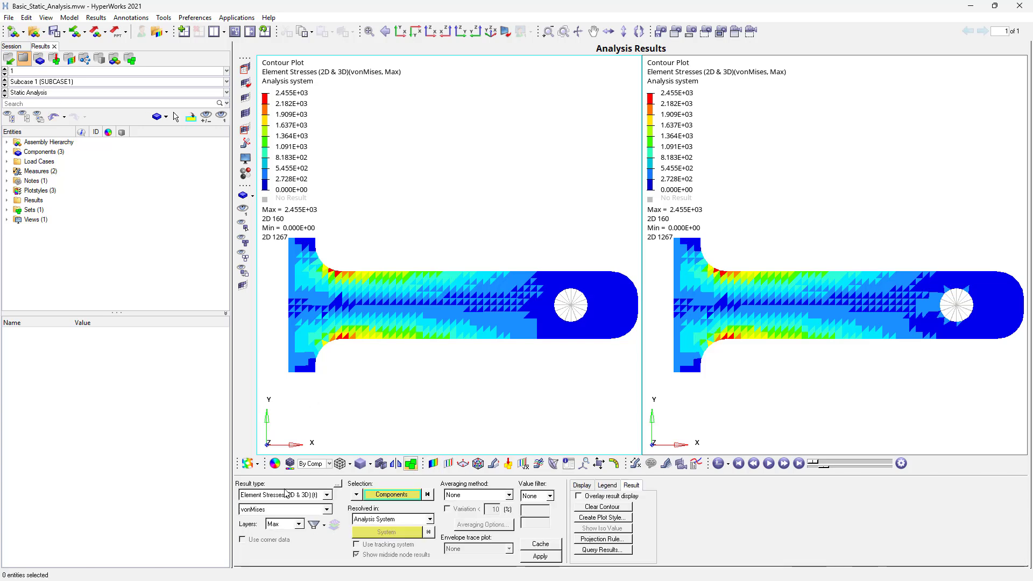
click(285, 495)
click(281, 506)
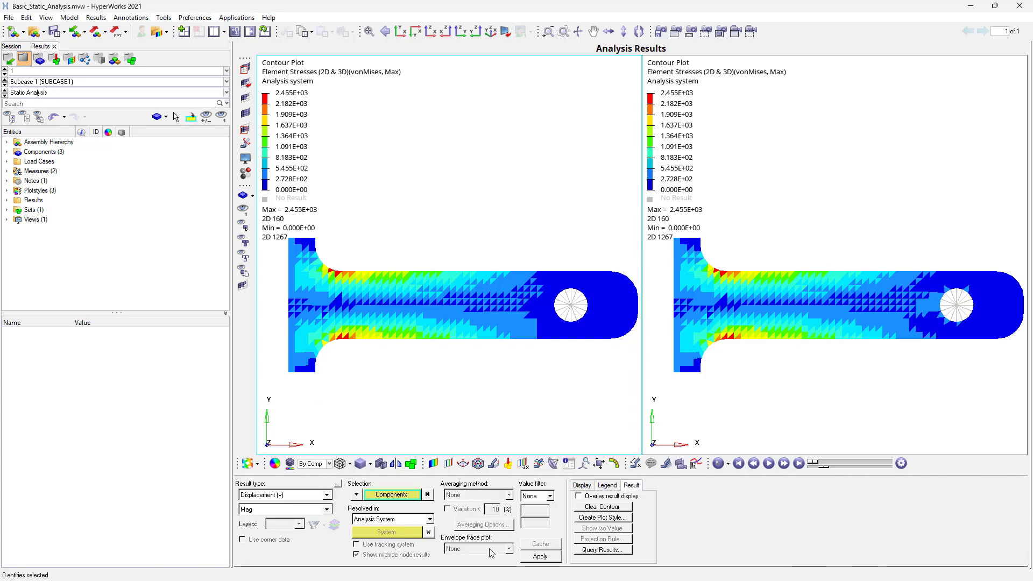
click(540, 556)
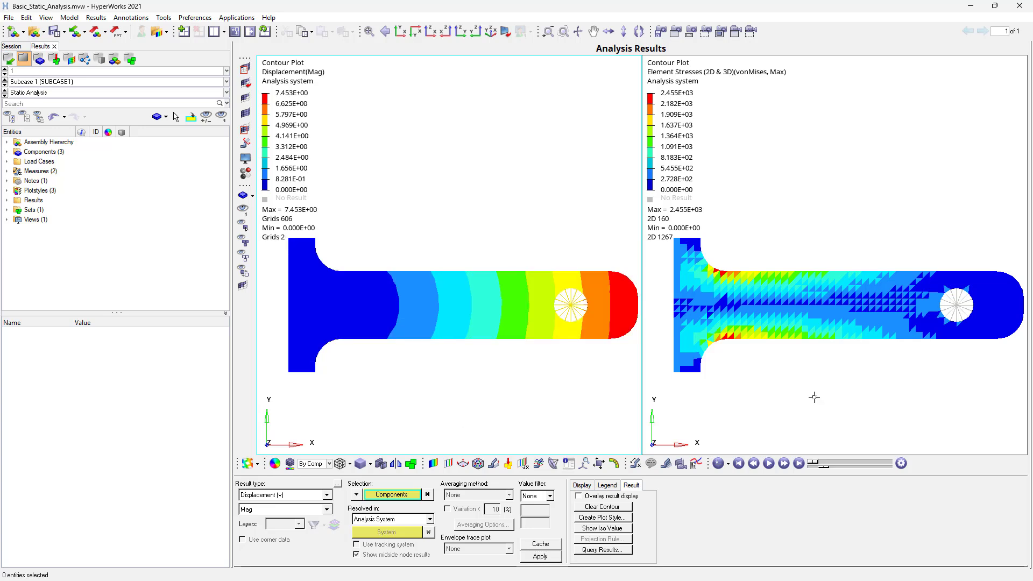
click(826, 397)
click(303, 495)
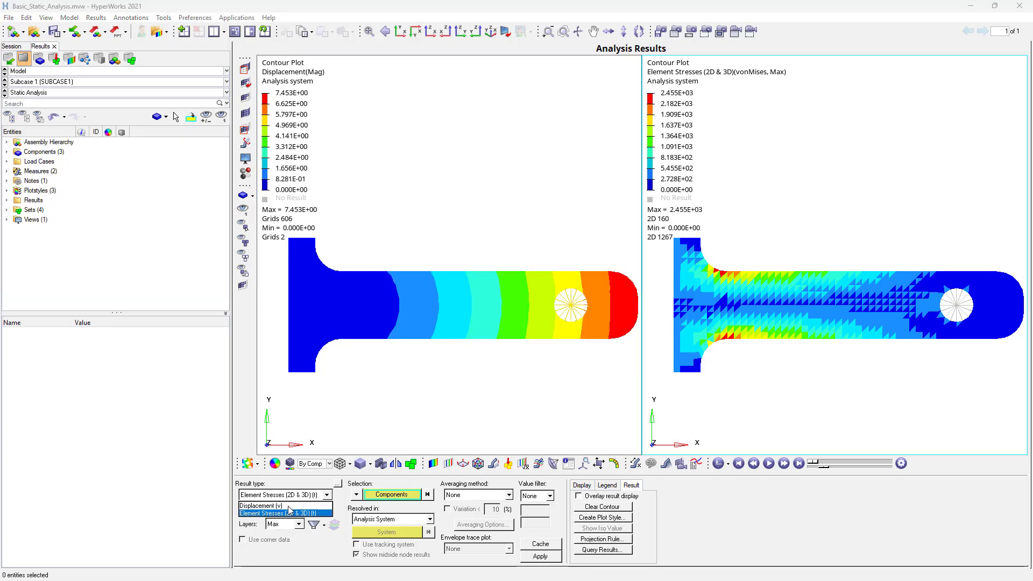
click(281, 505)
click(538, 559)
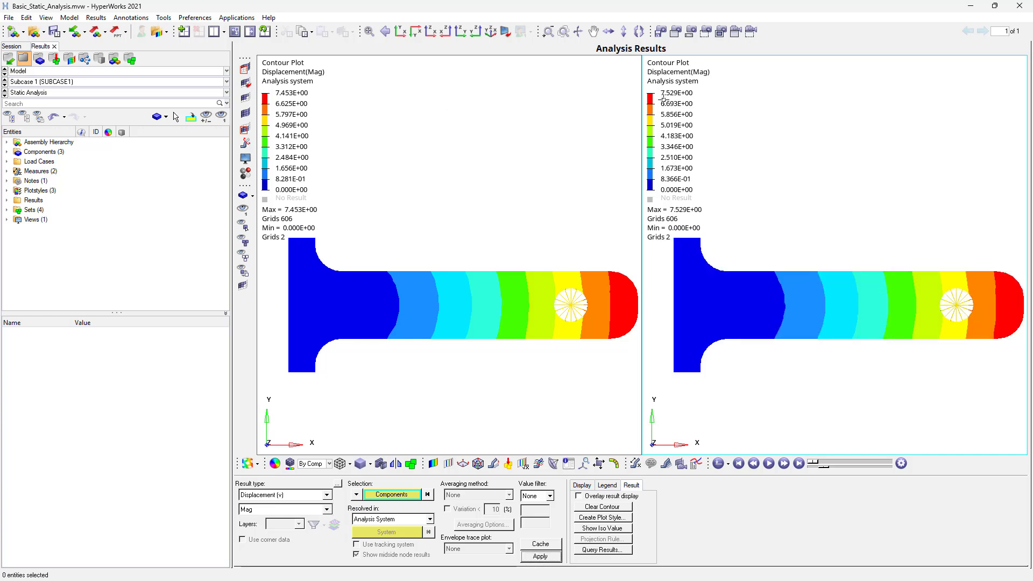
click(768, 463)
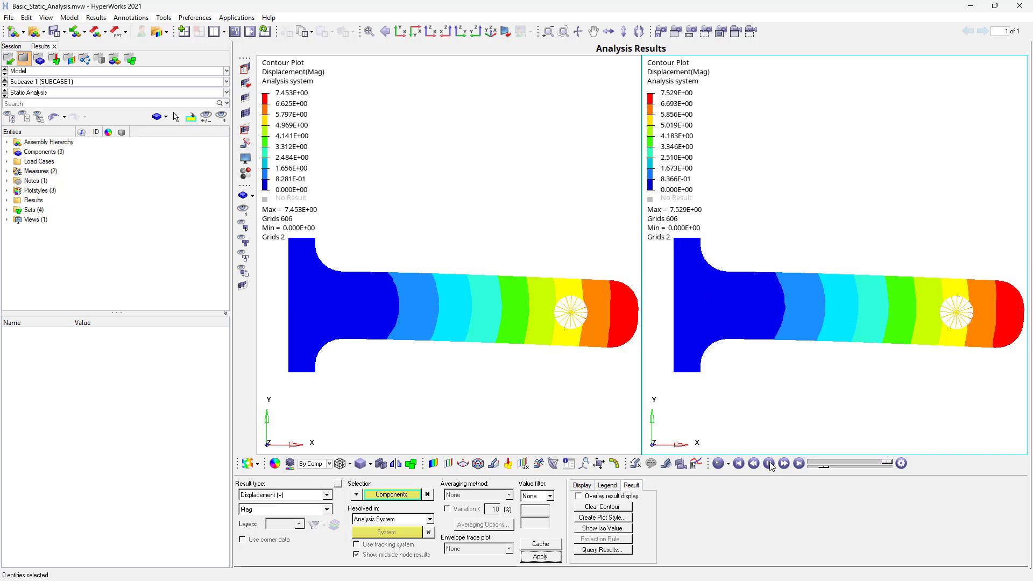
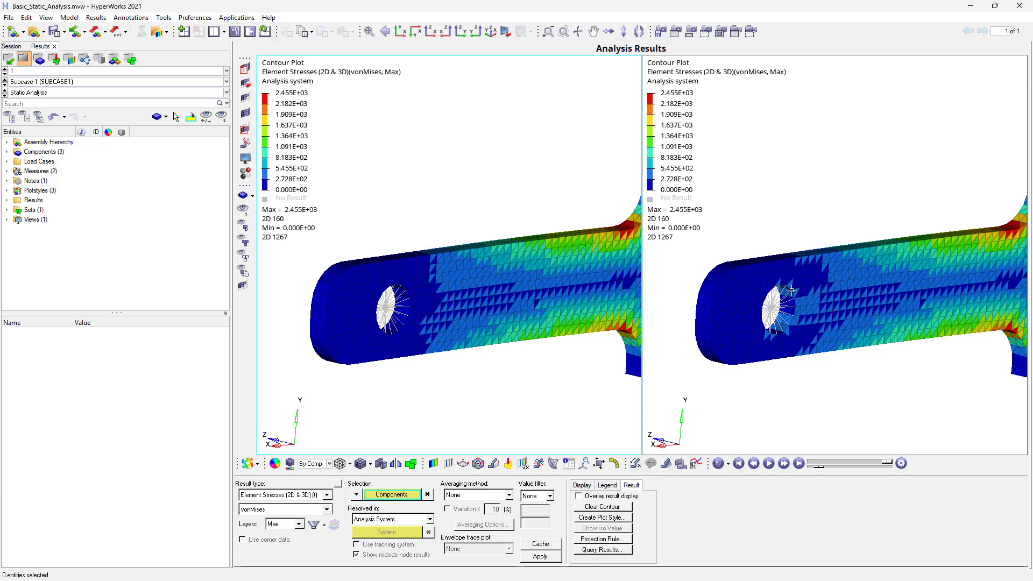
- Examine the von Mises stress contour around the arm's end hole closely in both result windows
scroll(788, 295, up, 5)
scroll(782, 296, up, 5)
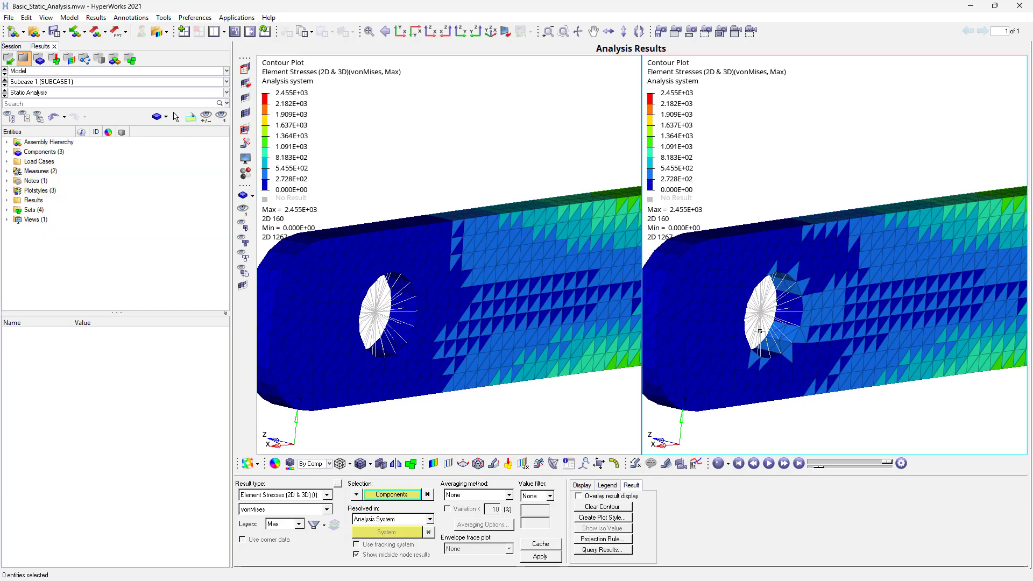
ctrl+drag(727, 374, 862, 269)
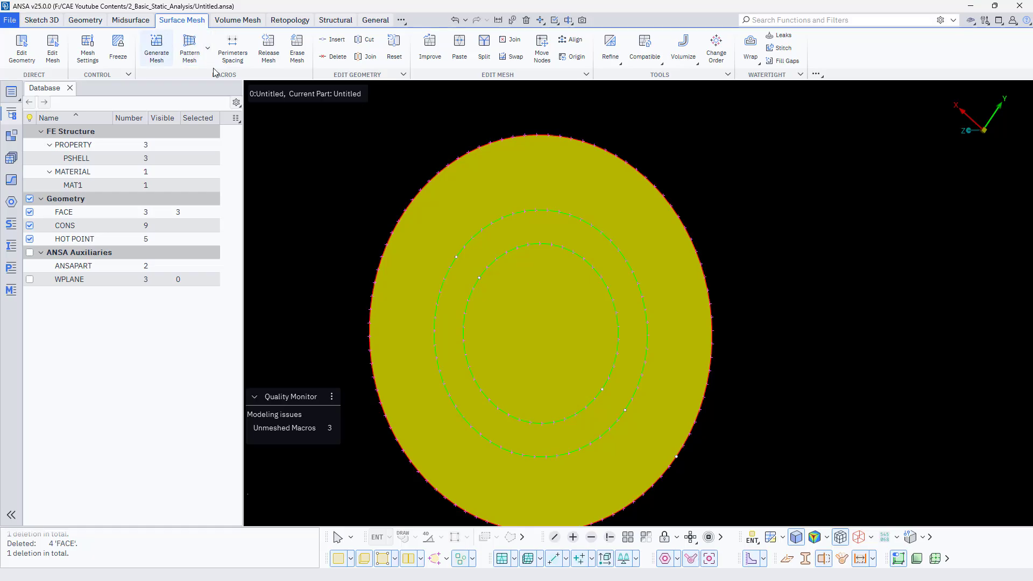
- Switch to ANSA and generate a first-order Ortho Tria mesh with target length 2 on the disc's three faces
click(156, 48)
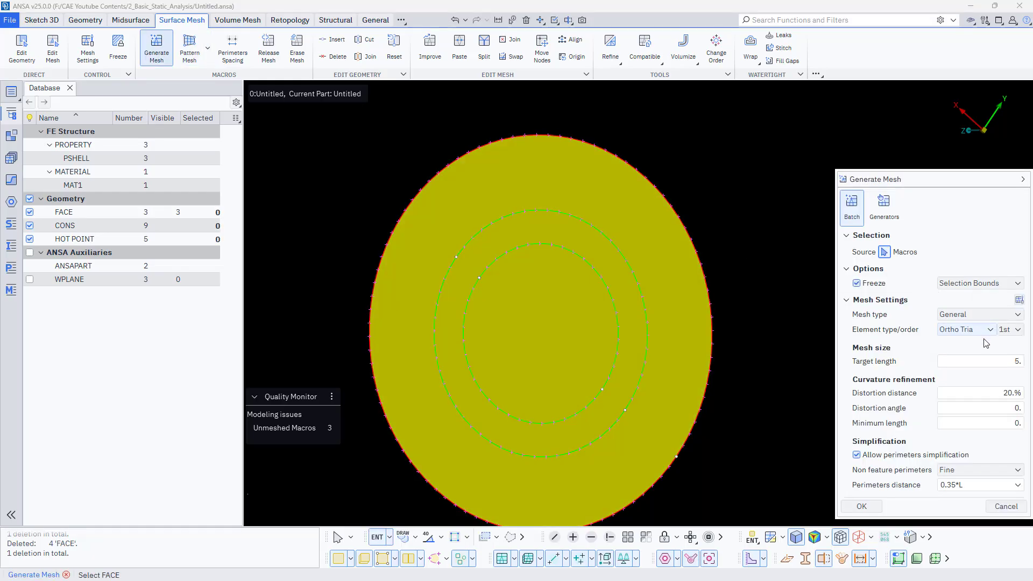
drag(1004, 362, 1031, 367)
text(2)
key(Return)
scroll(504, 273, down, 3)
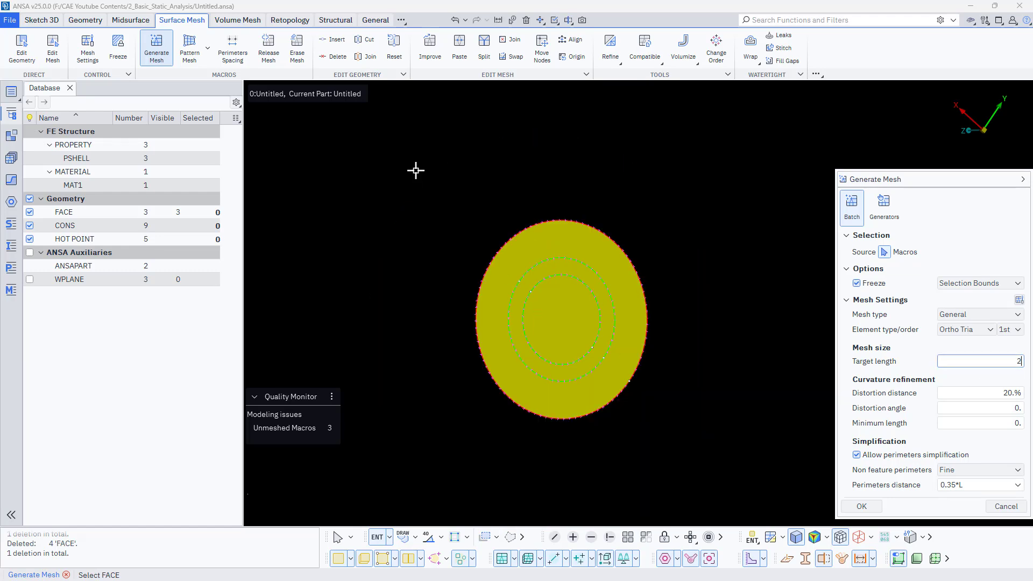
middle_click(740, 512)
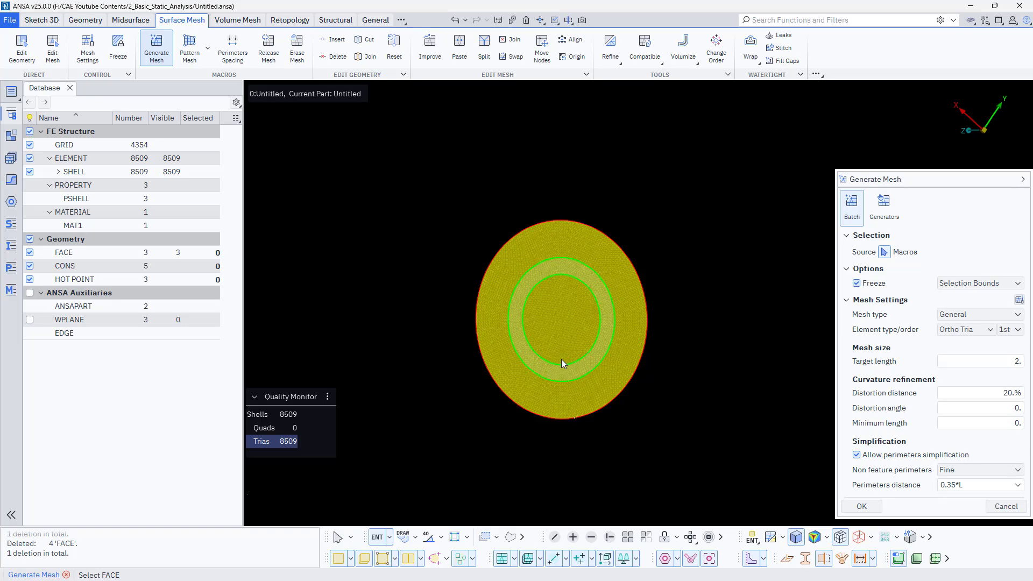
scroll(560, 339, up, 4)
scroll(595, 309, up, 4)
scroll(596, 308, down, 4)
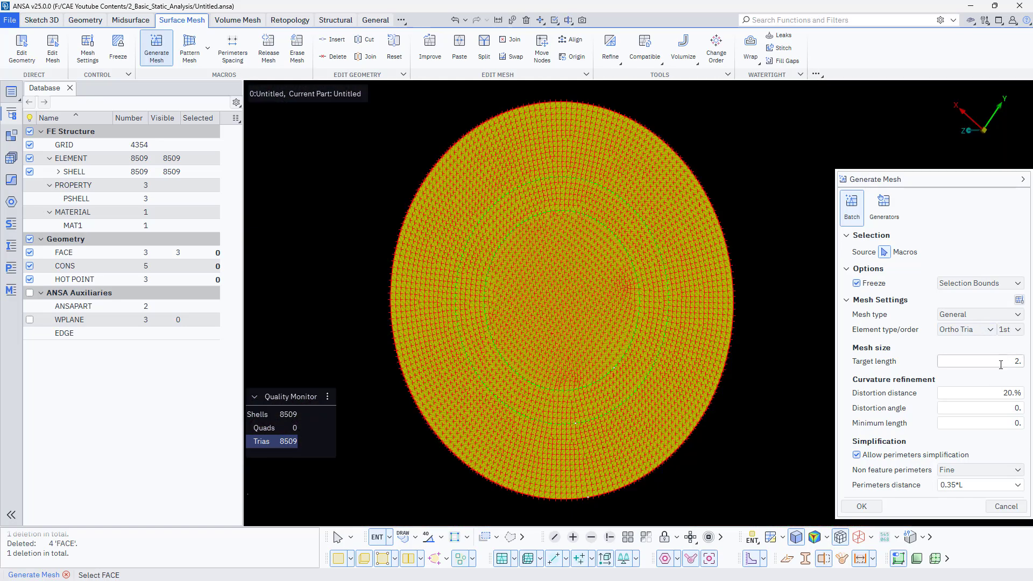
click(863, 506)
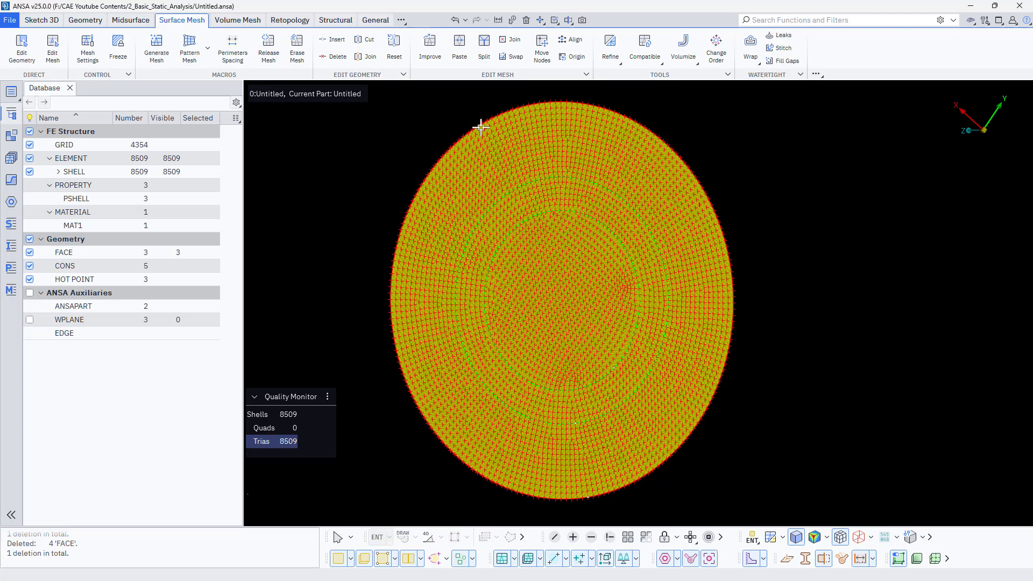
- Reconstruct all shells of the disc with a target length of 5 and accept the new mesh
click(430, 49)
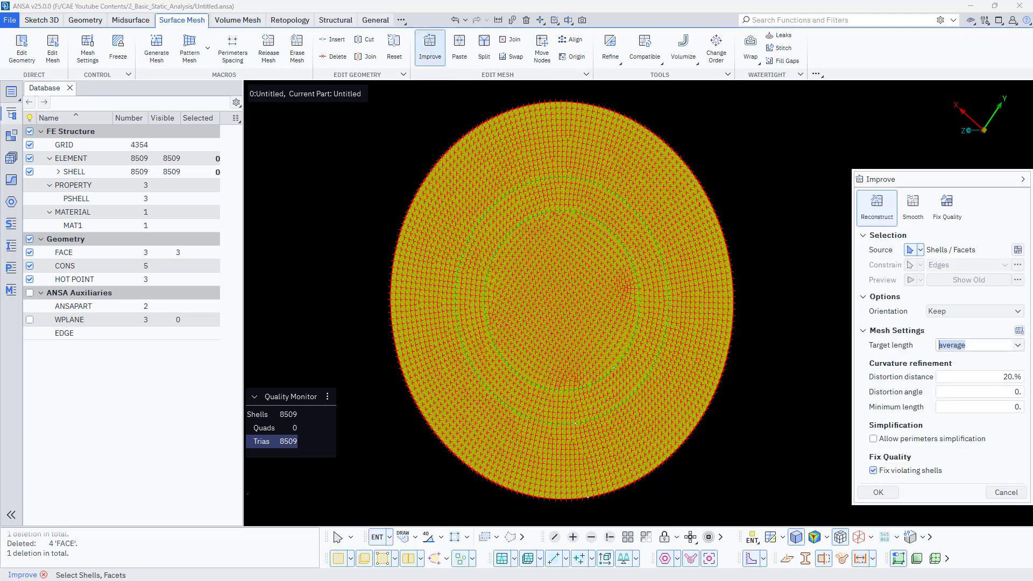
text(5)
scroll(447, 410, down, 3)
drag(363, 176, 652, 528)
middle_click(623, 487)
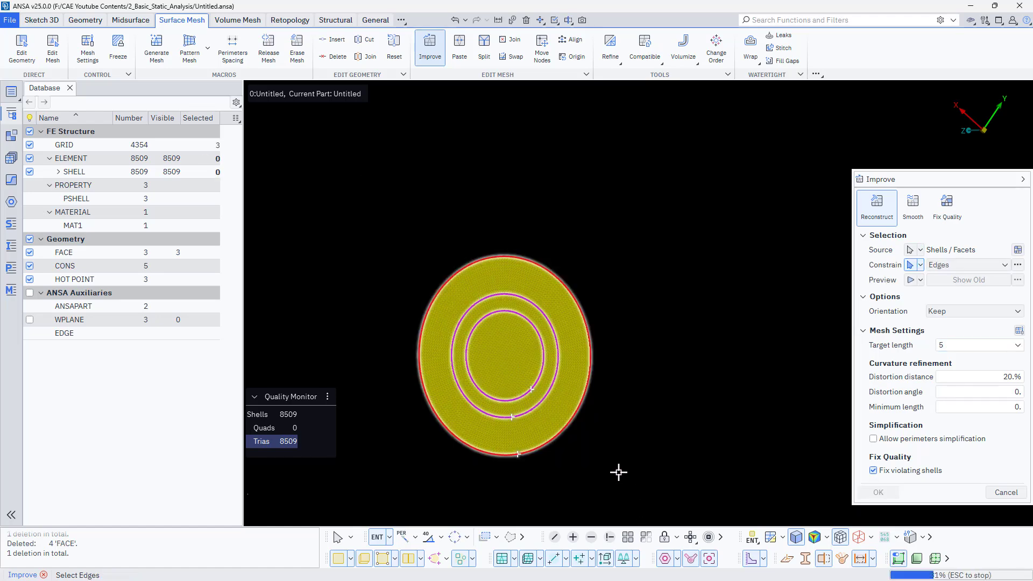
middle_click(619, 472)
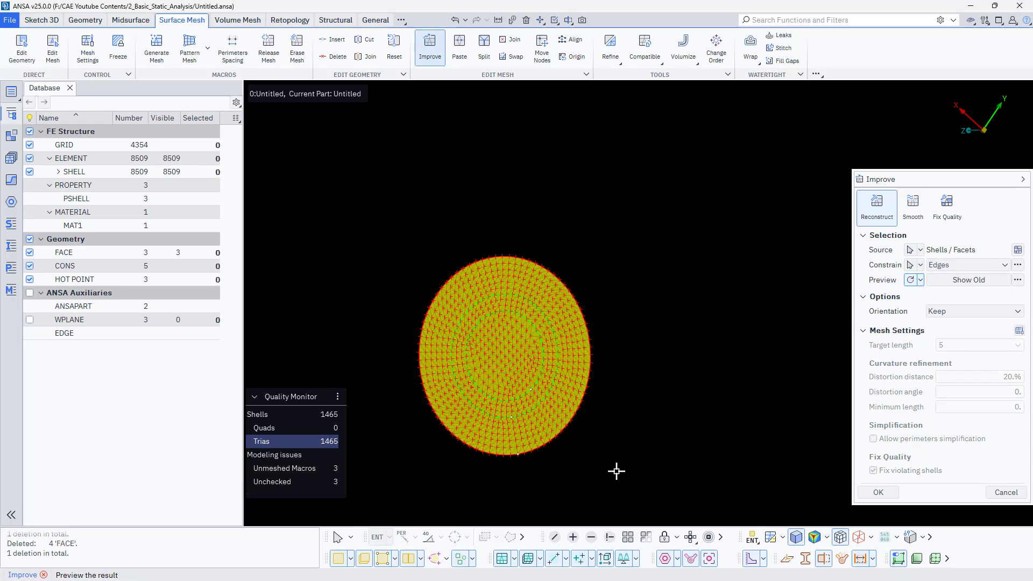
click(878, 492)
scroll(457, 346, up, 5)
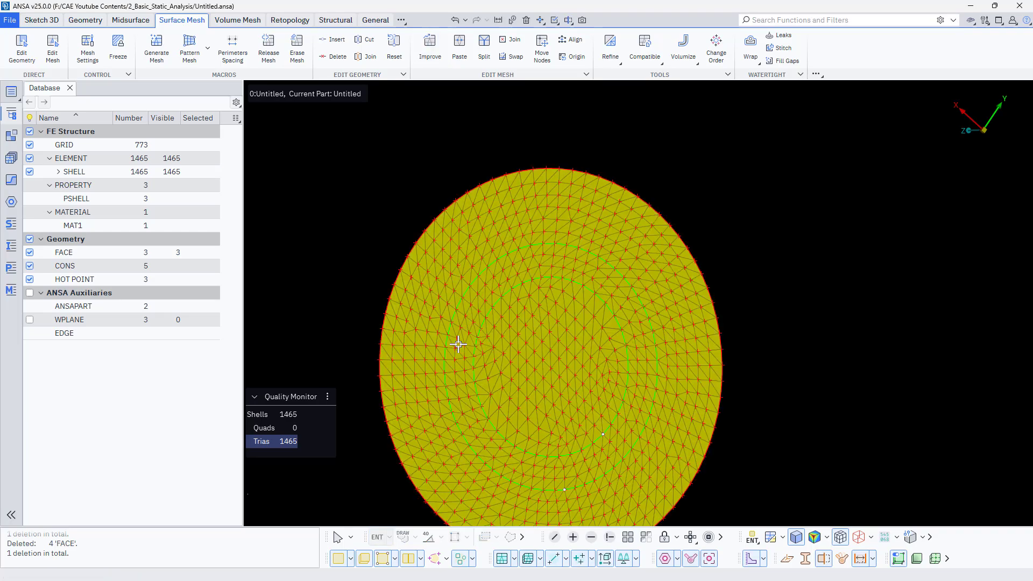
scroll(524, 354, down, 5)
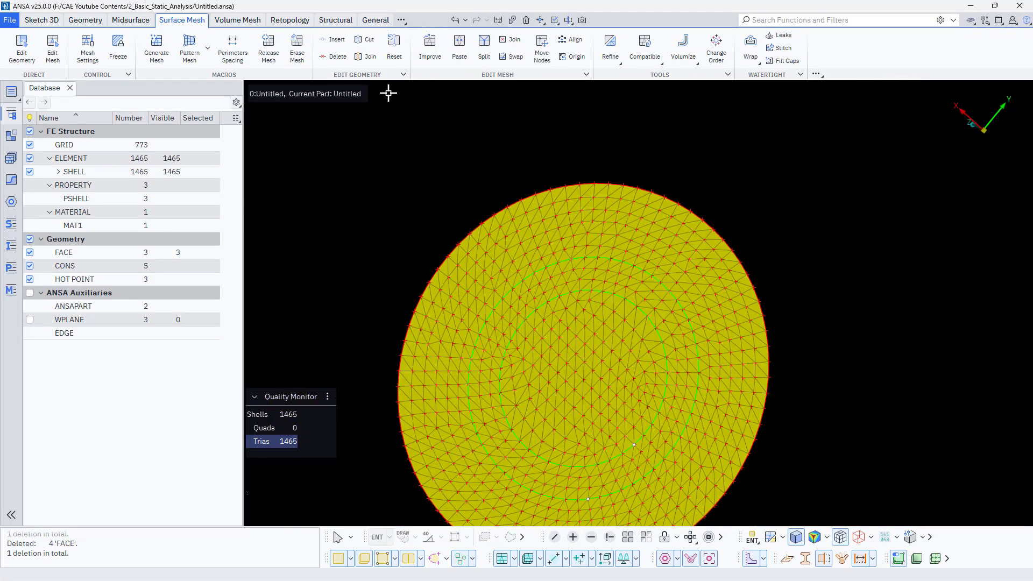
- Release the disc's mesh from its underlying geometry
click(276, 50)
scroll(463, 171, down, 3)
drag(460, 167, 808, 474)
middle_click(692, 478)
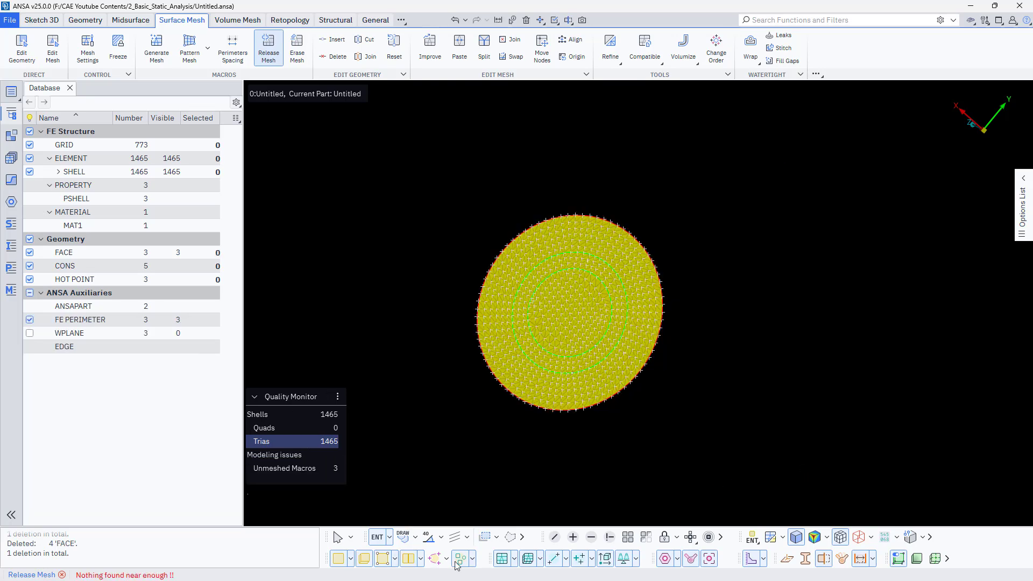
- Delete the disc's three geometry faces
click(526, 19)
drag(467, 173, 773, 502)
middle_click(772, 503)
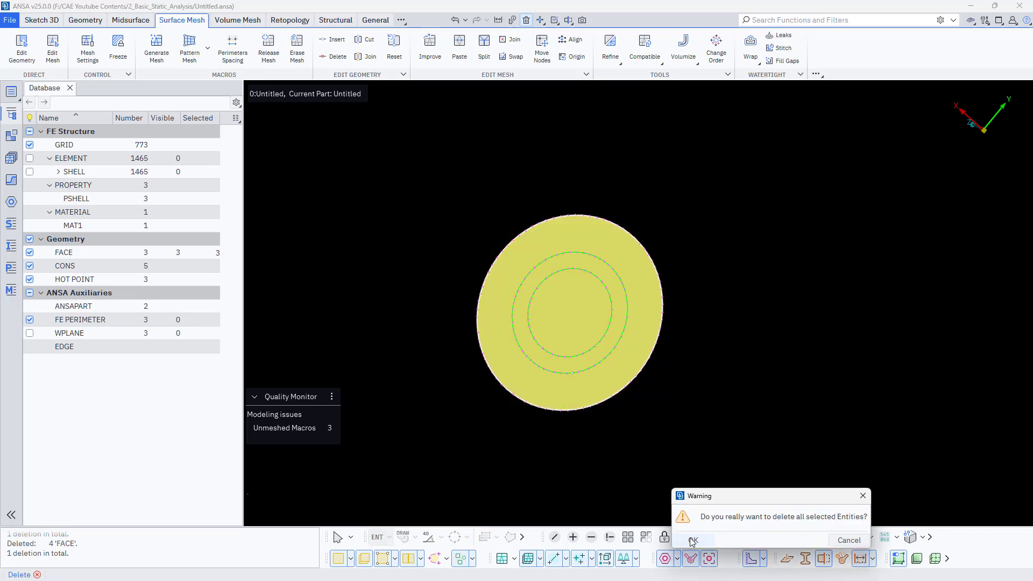
click(693, 540)
- Display the disc's shell elements and hide the grid nodes
click(503, 560)
scroll(530, 369, up, 3)
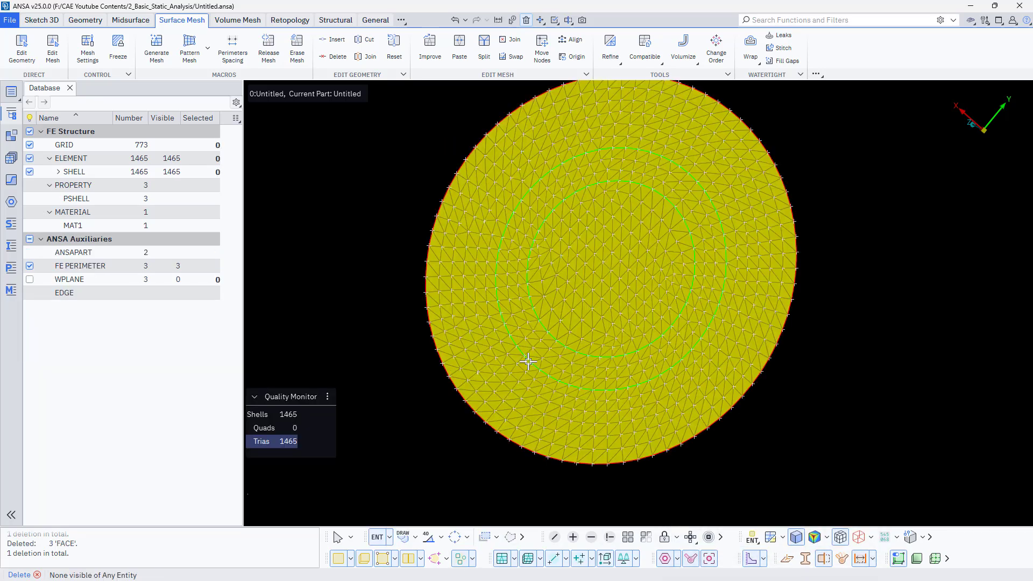
ctrl+middle_drag(532, 370, 519, 427)
ctrl+drag(525, 364, 534, 366)
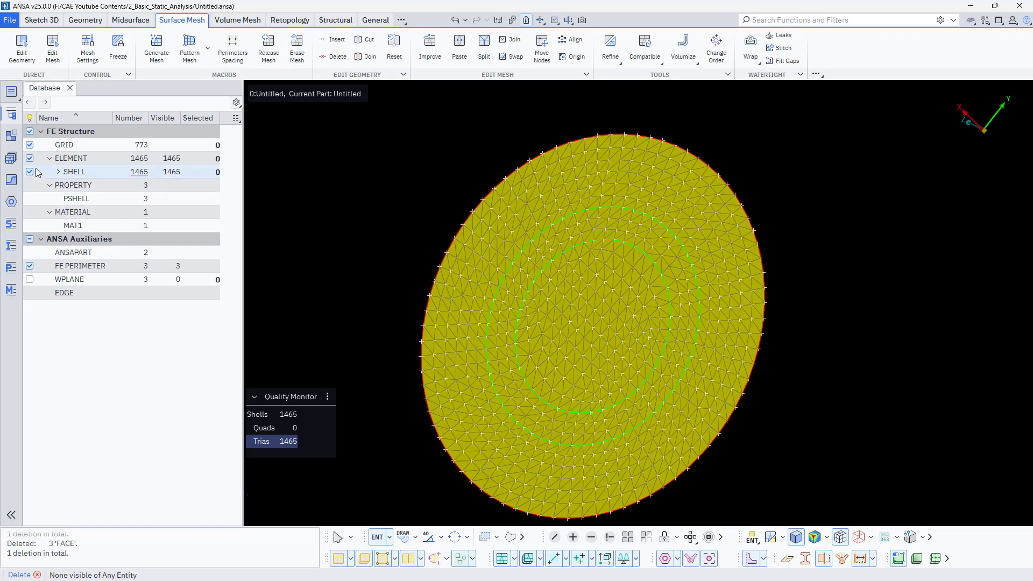
click(29, 147)
click(29, 145)
ctrl+drag(411, 277, 375, 235)
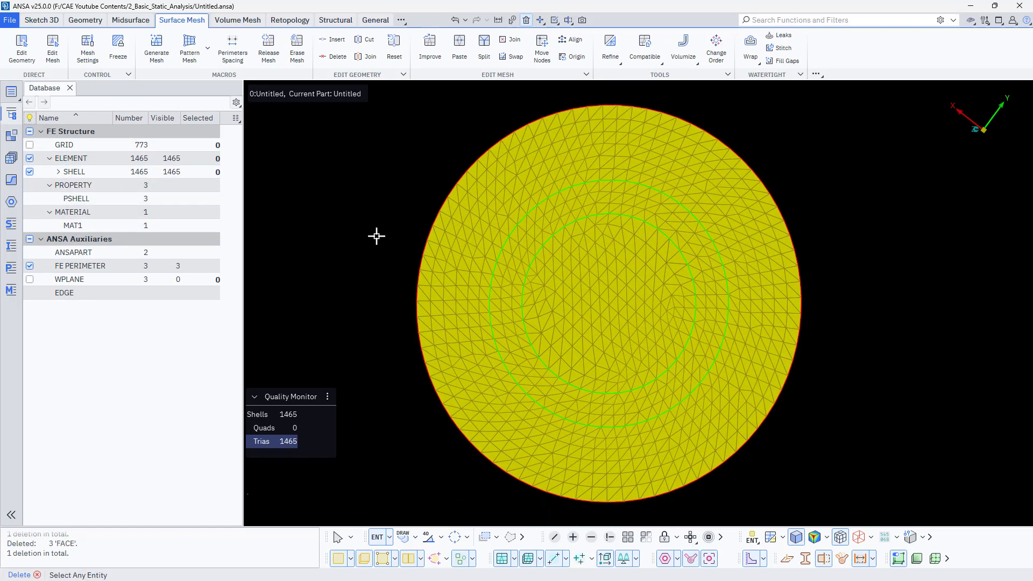
- Constrain all nodes on the disc's outer perimeter with SPCs in degrees of freedom 123456
click(376, 21)
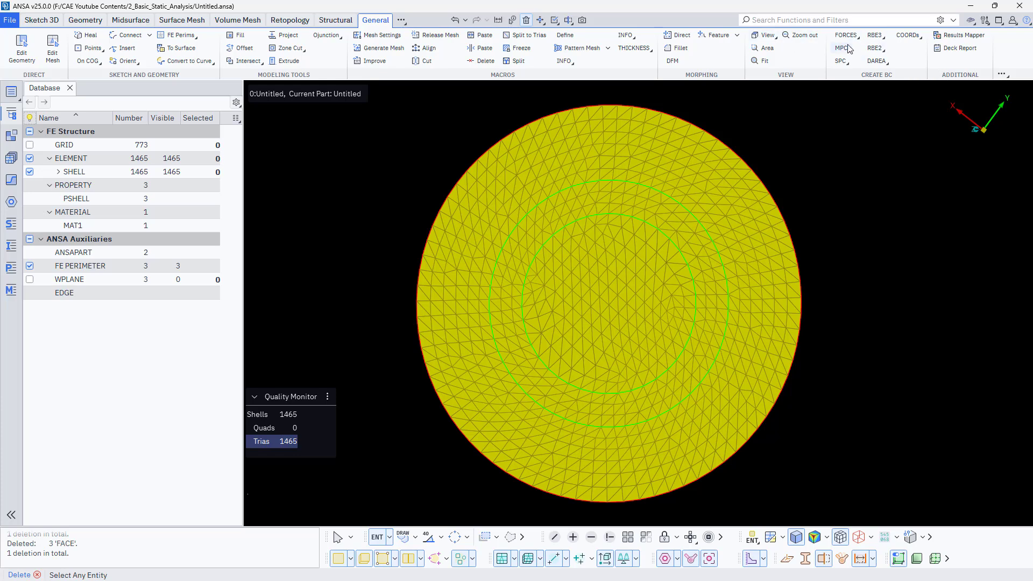
click(850, 62)
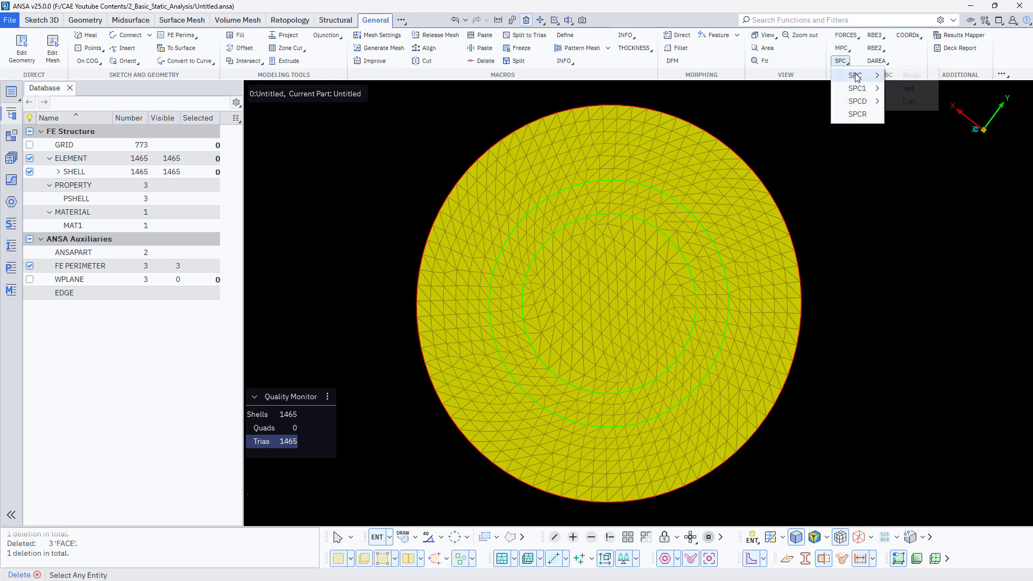
click(854, 76)
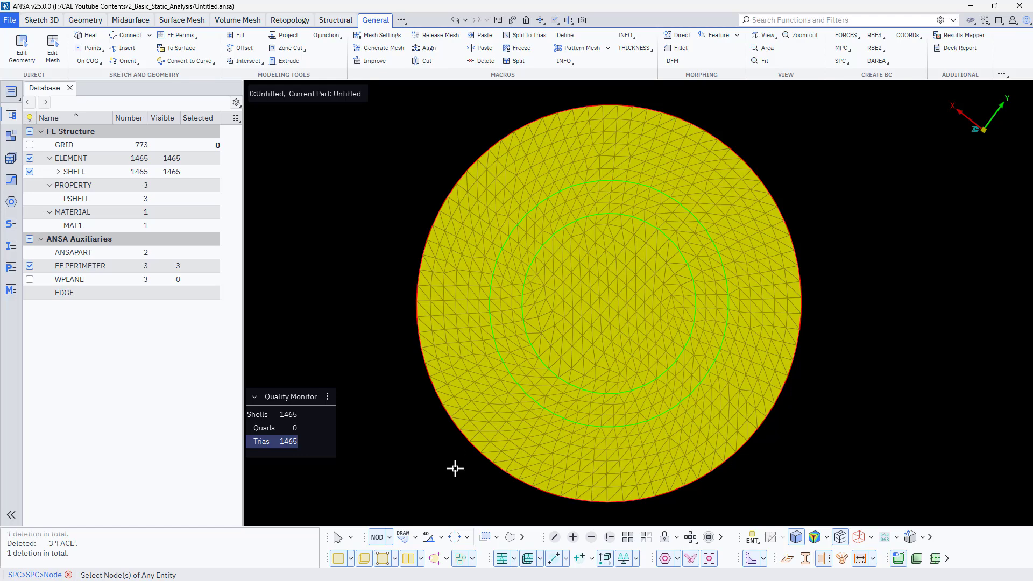
click(454, 538)
click(436, 417)
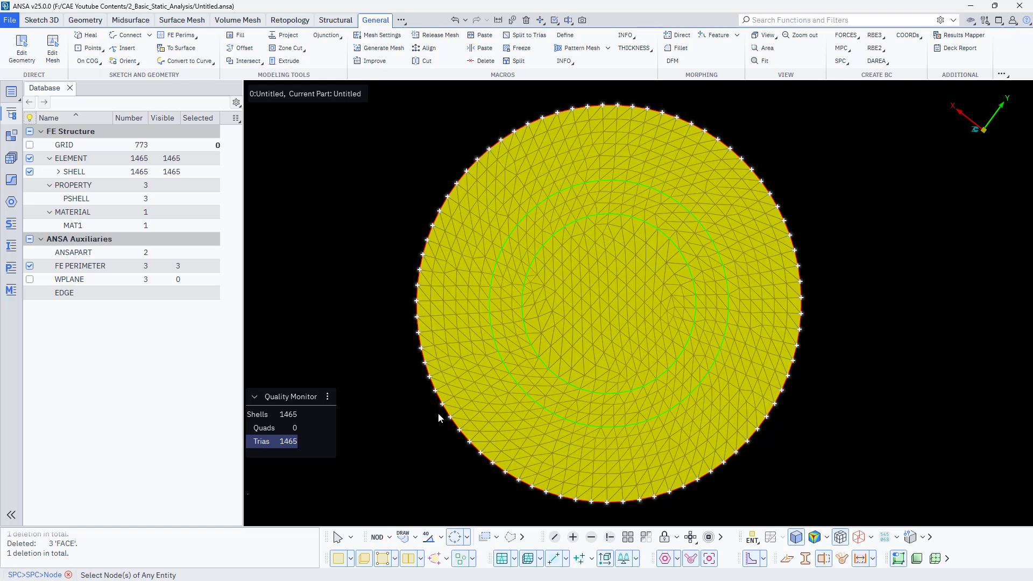
middle_click(418, 432)
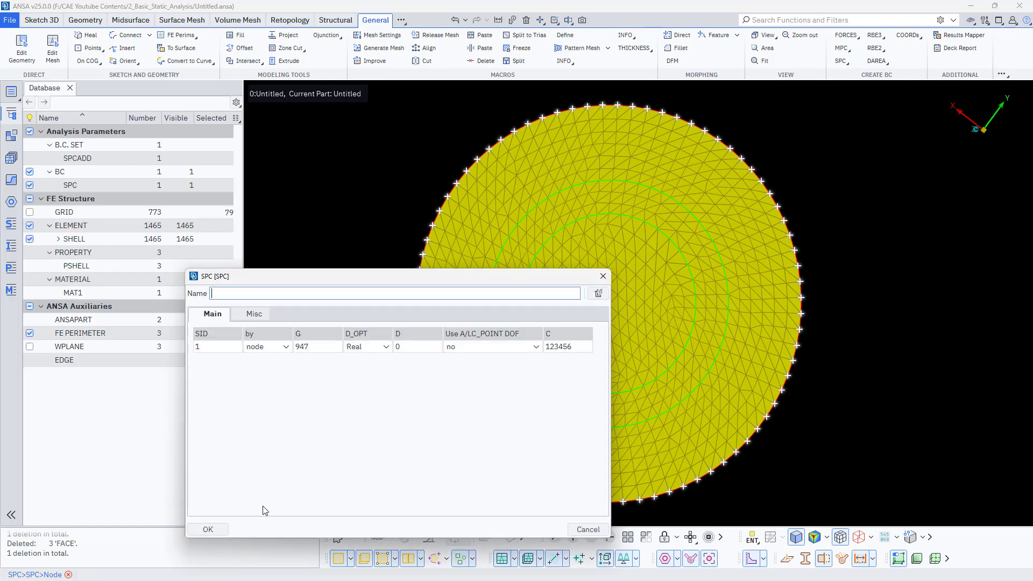
click(211, 527)
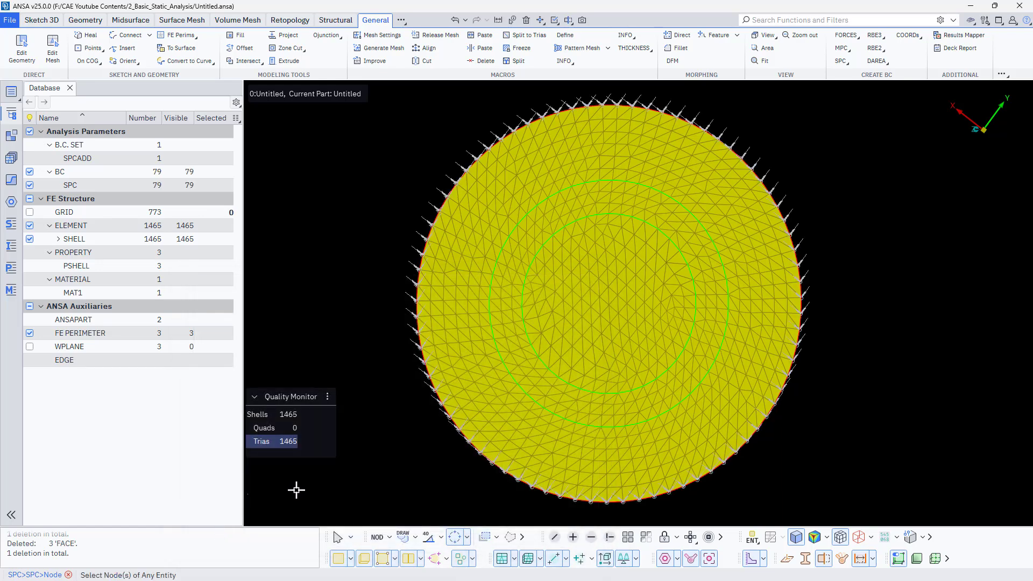
- Start an RBE2 Many Nodes element and pick all nodes of the disc's inner circular macro as slaves
click(799, 245)
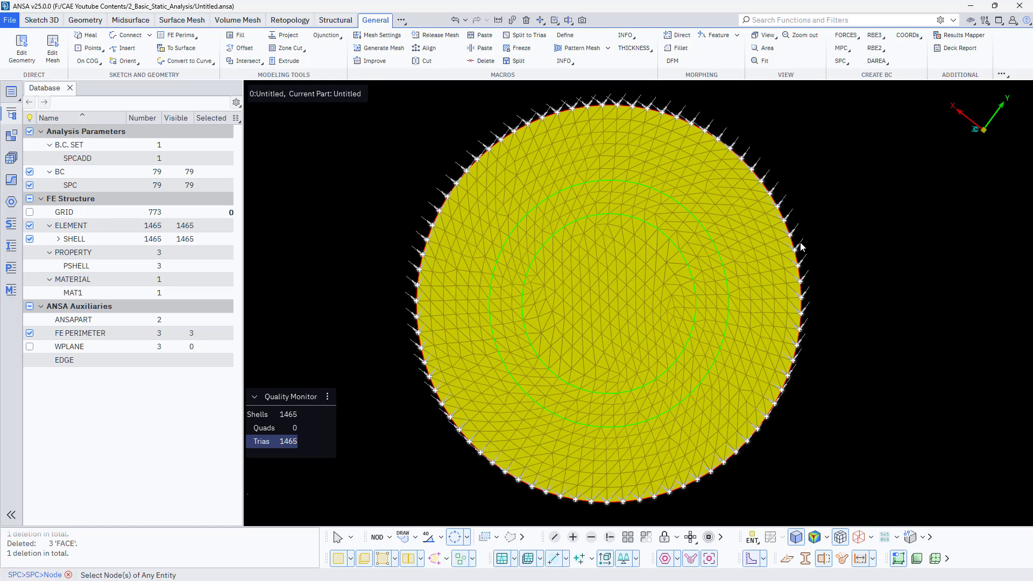
click(881, 48)
click(901, 62)
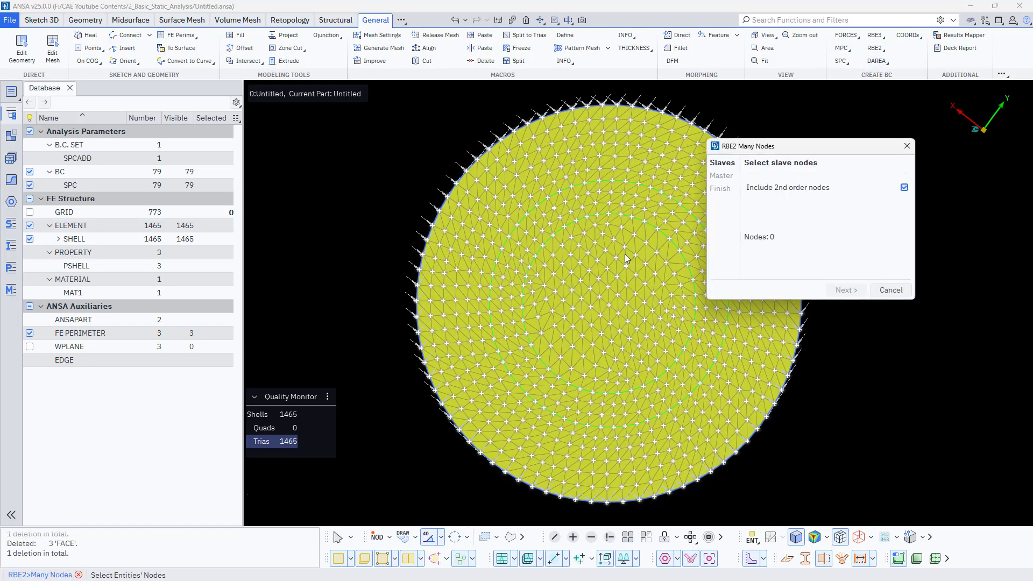
click(441, 539)
click(415, 538)
click(433, 506)
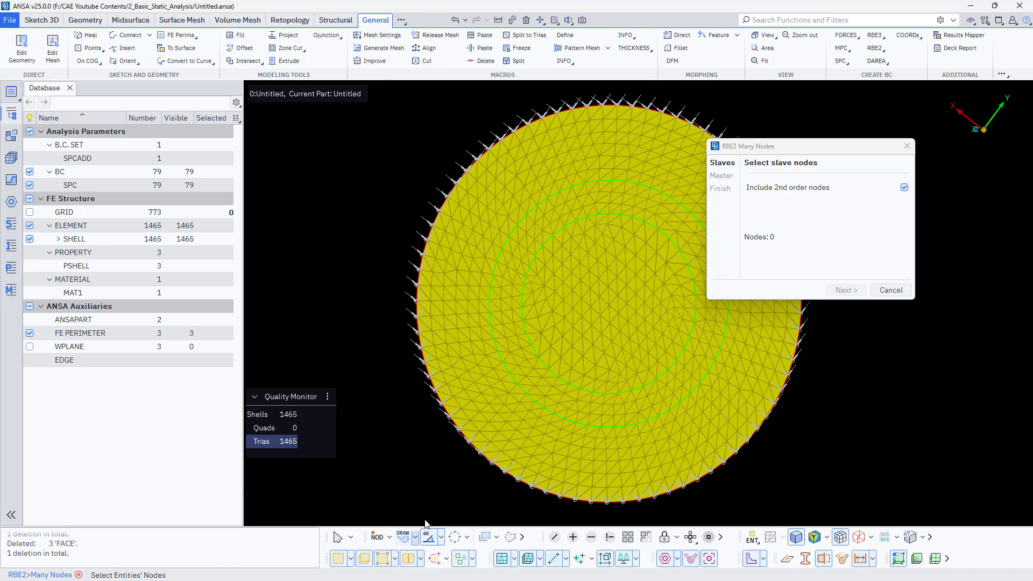
click(601, 317)
click(600, 311)
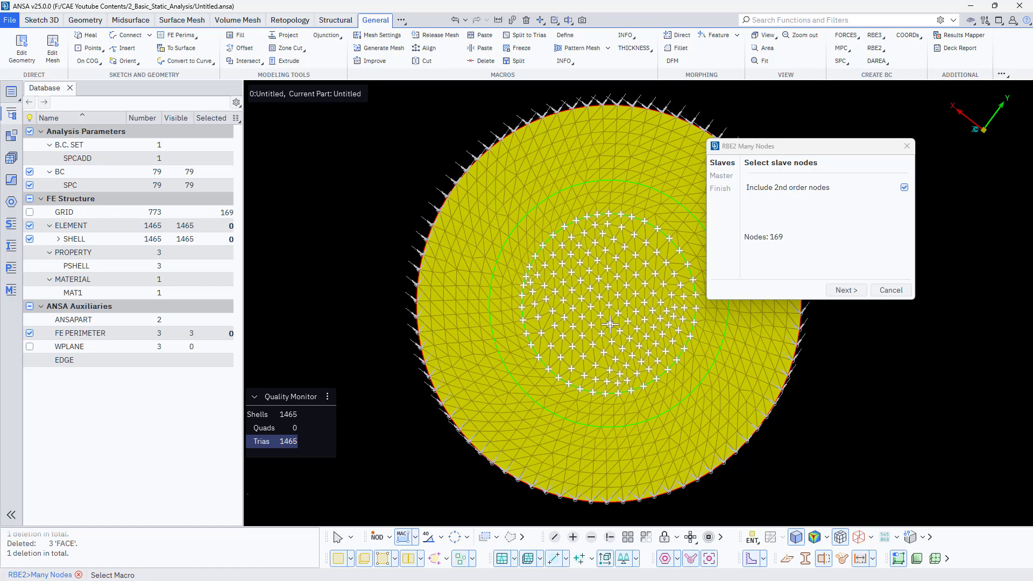
- Create the RBE2 with a new master node at the convex hull centroid, constraining 123456, in the part Untitled
middle_click(610, 324)
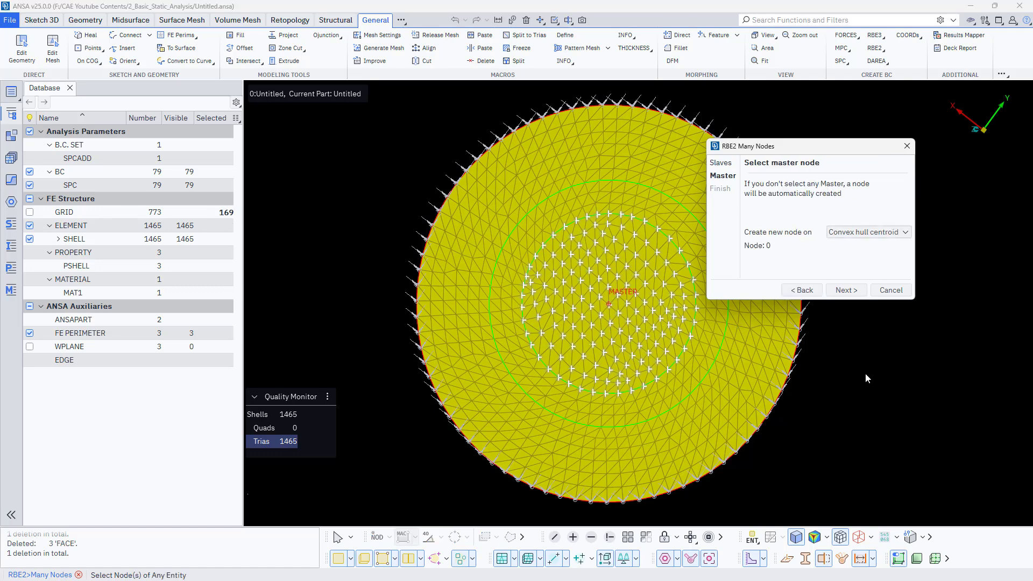
middle_click(889, 381)
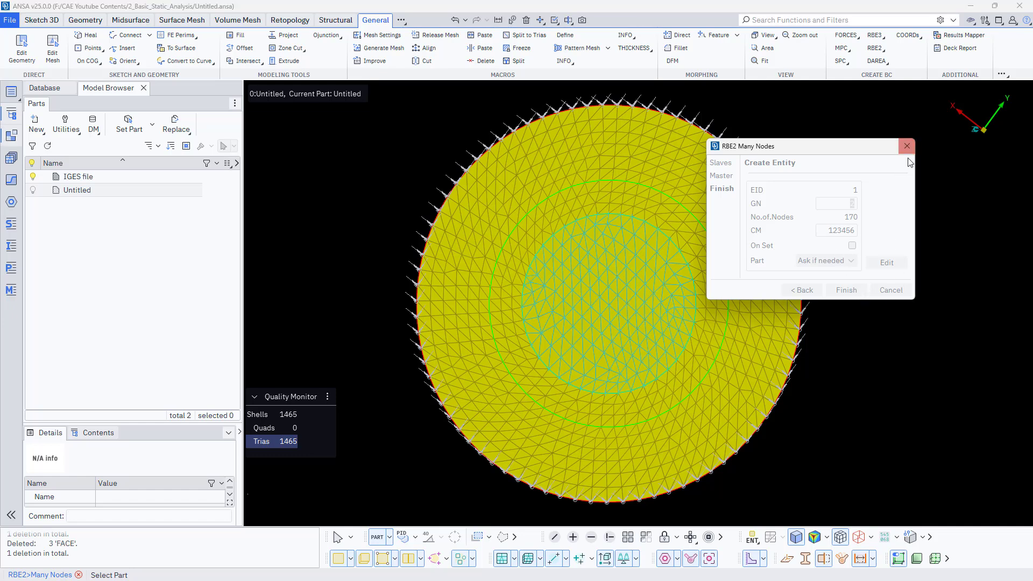
click(847, 290)
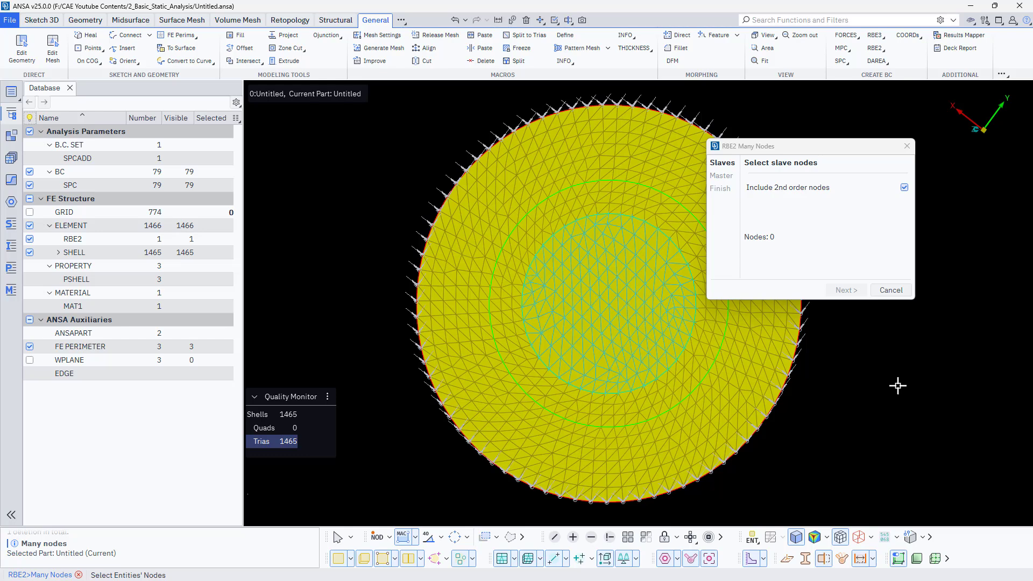
click(913, 147)
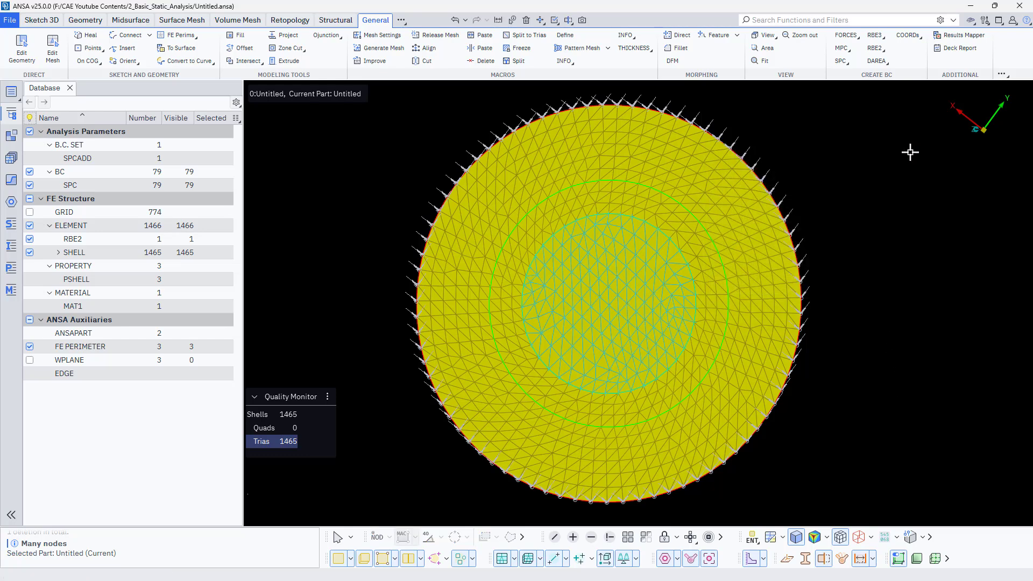
- Start a nodal force and pick the RBE2's master node at the disc's centre as its application point
ctrl+drag(427, 349, 417, 261)
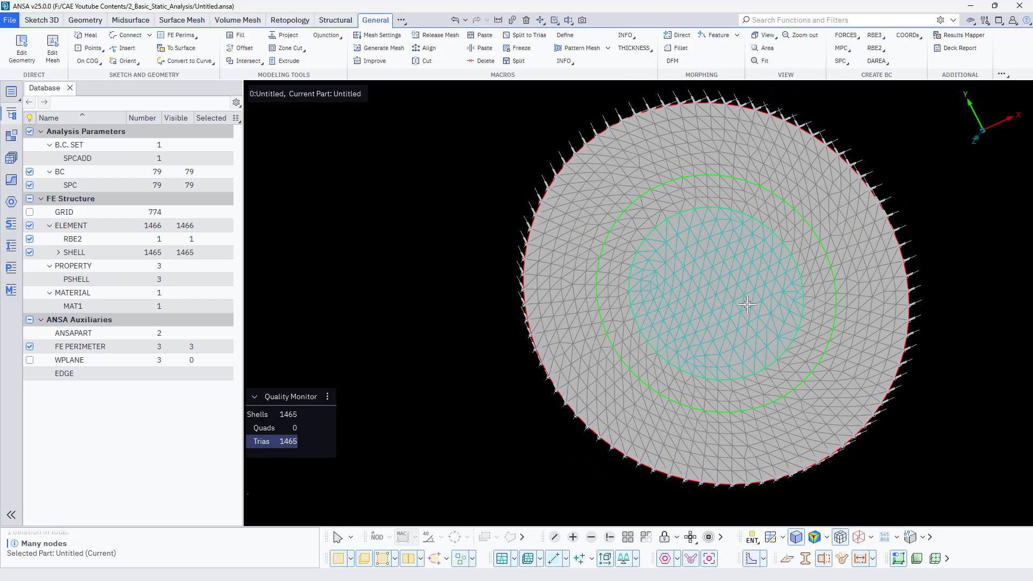
scroll(745, 301, up, 5)
scroll(647, 280, up, 2)
scroll(647, 280, up, 4)
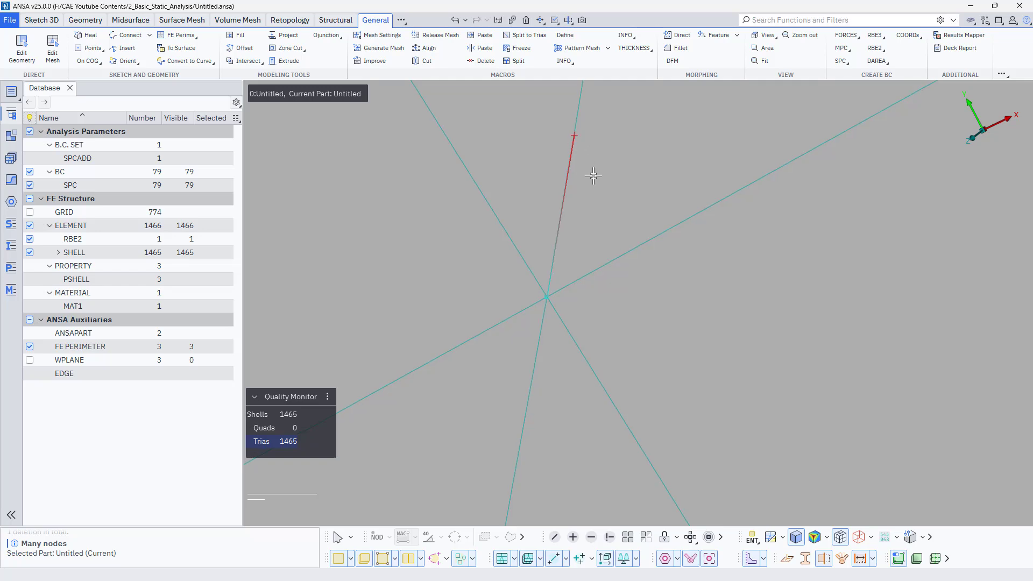
ctrl+middle_drag(591, 177, 648, 357)
ctrl+drag(648, 362, 623, 370)
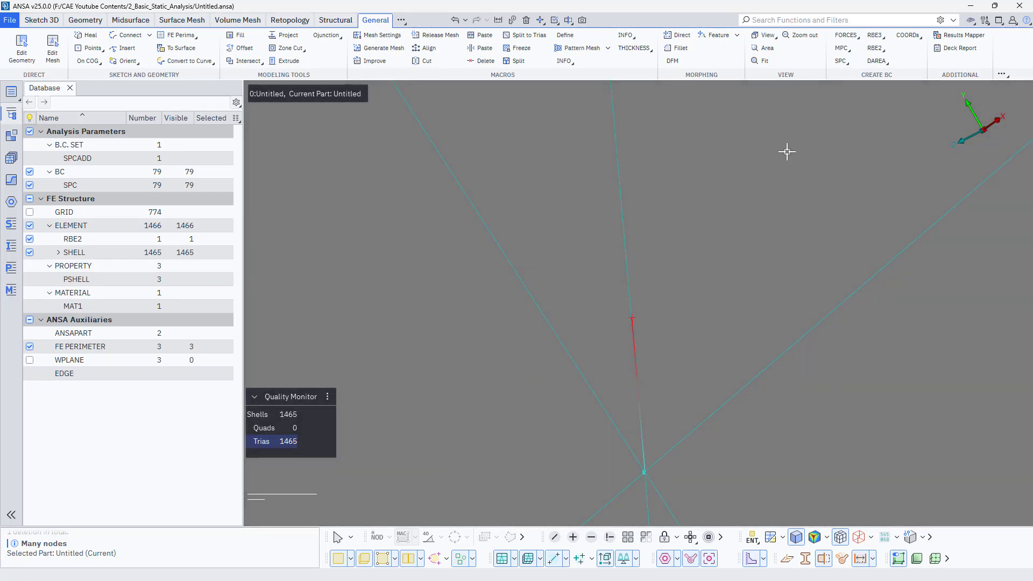
click(848, 35)
click(856, 50)
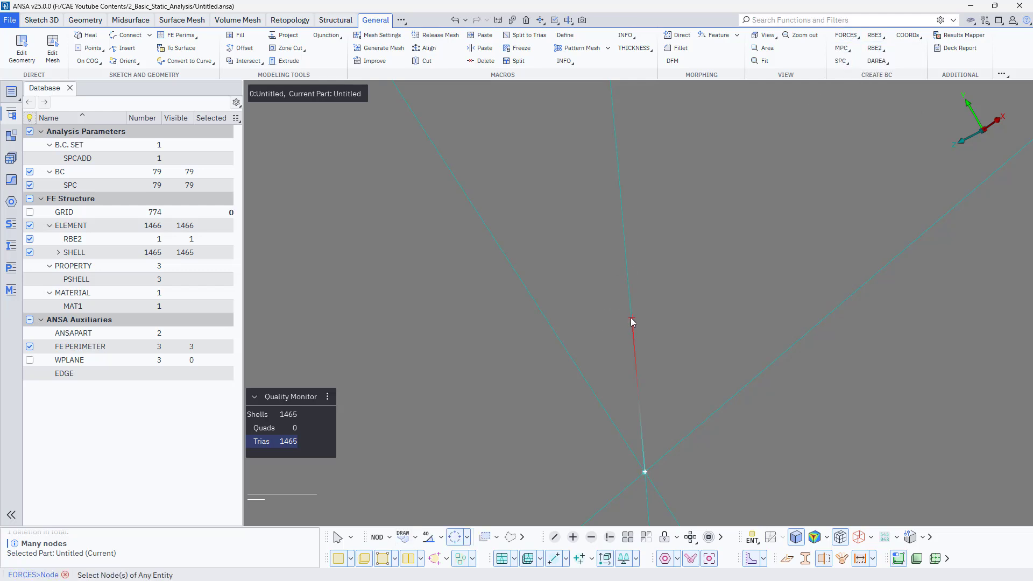
click(389, 537)
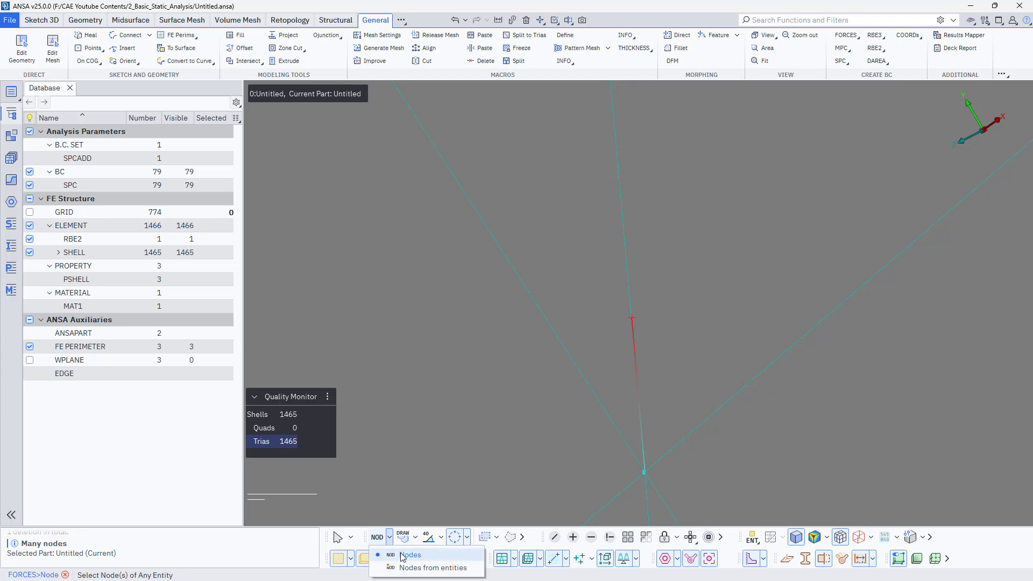
click(408, 554)
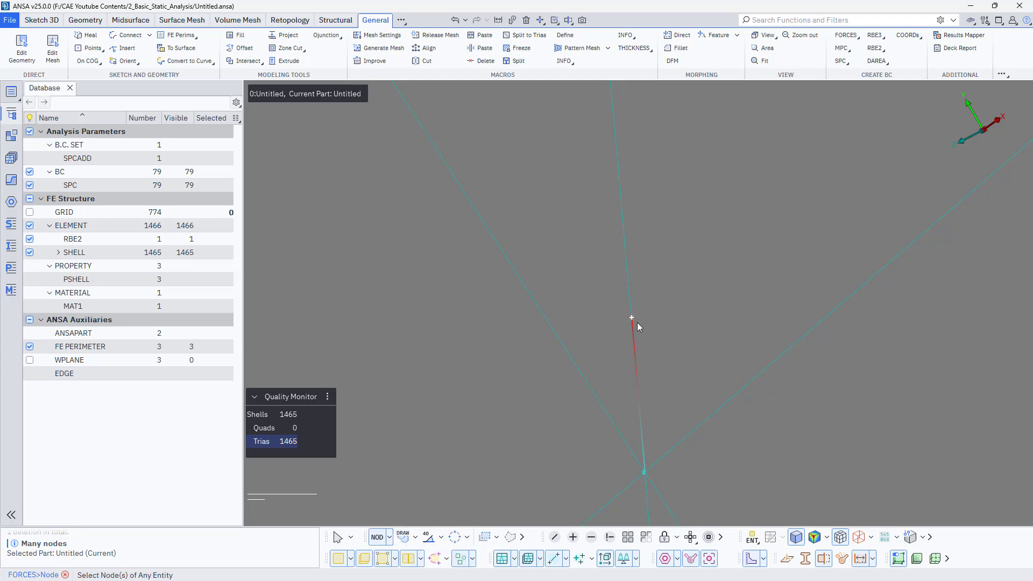
click(632, 318)
middle_click(632, 320)
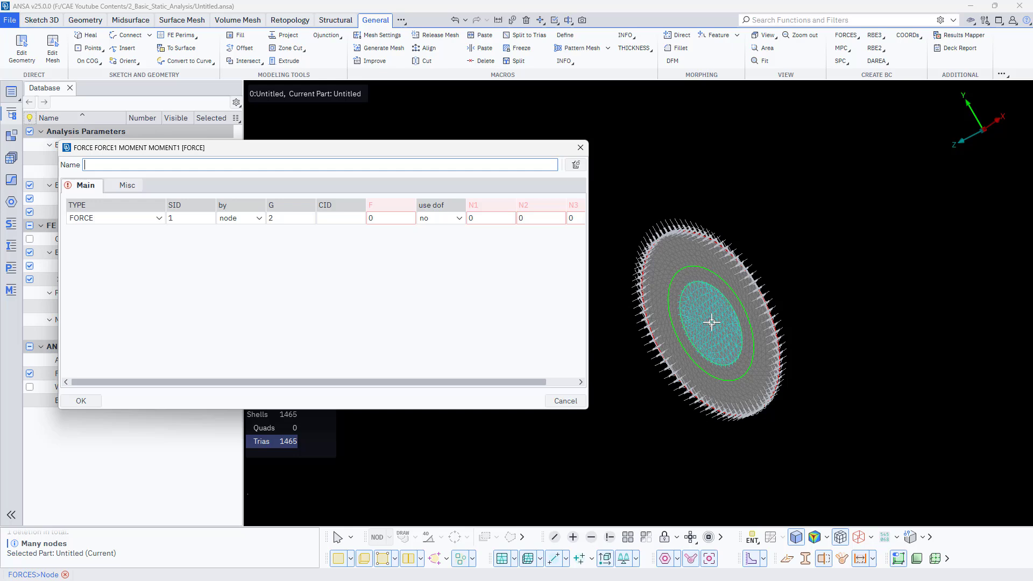
- Create the force on the master node with F set to 1 and the N3 component set to 5000
ctrl+drag(698, 380, 803, 425)
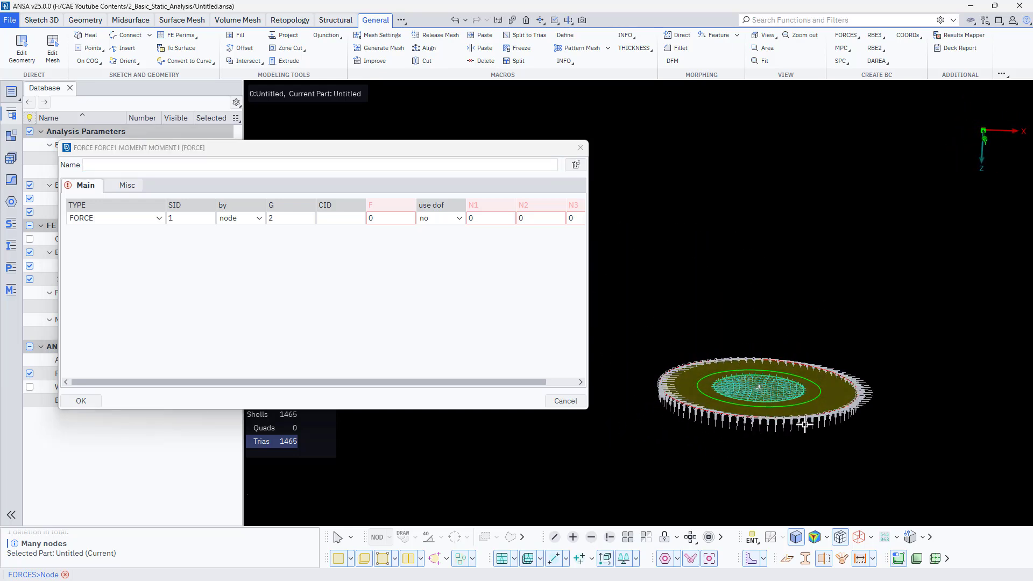
click(368, 218)
key(BackSpace)
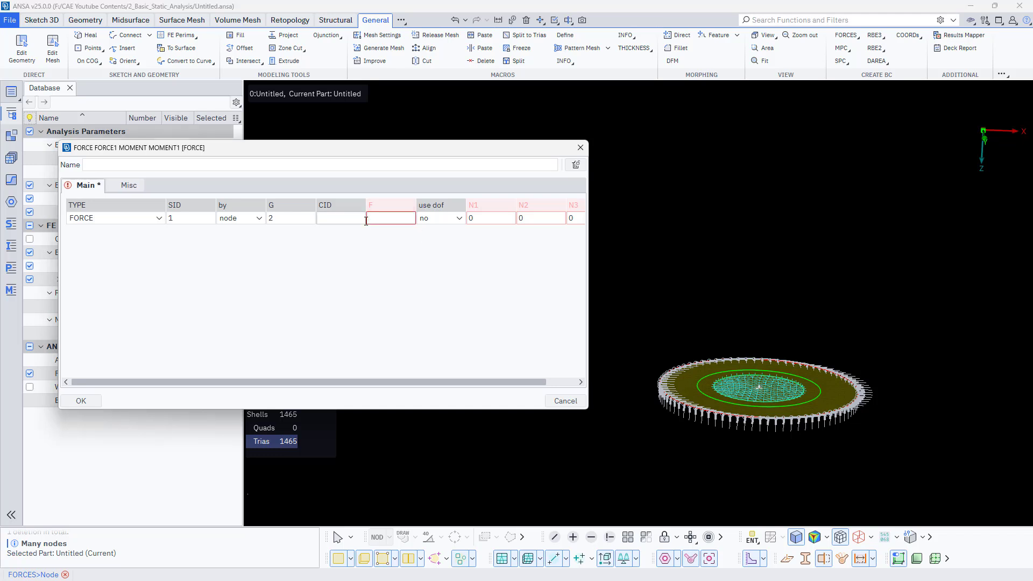
text(1)
click(571, 218)
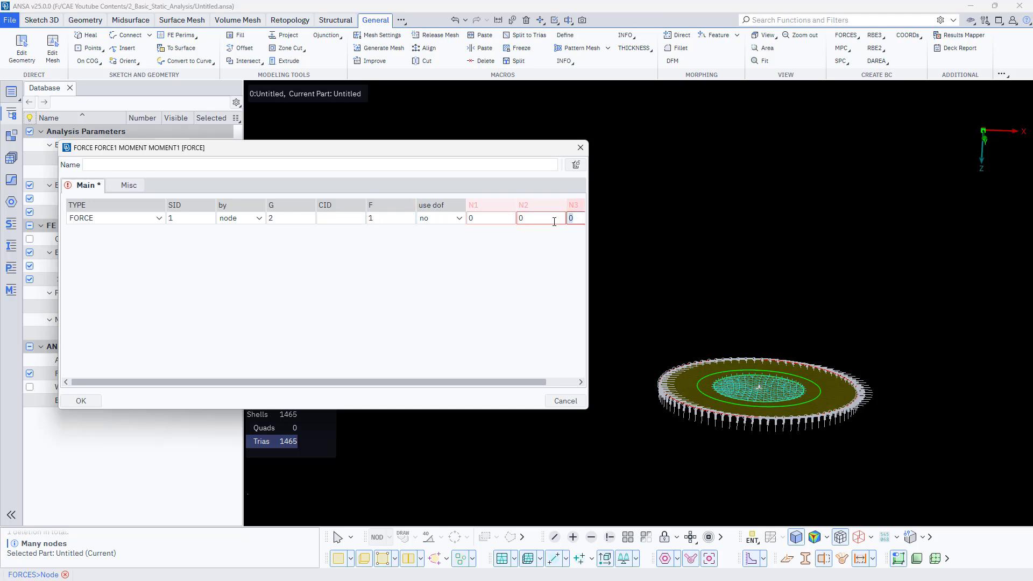
text(5000)
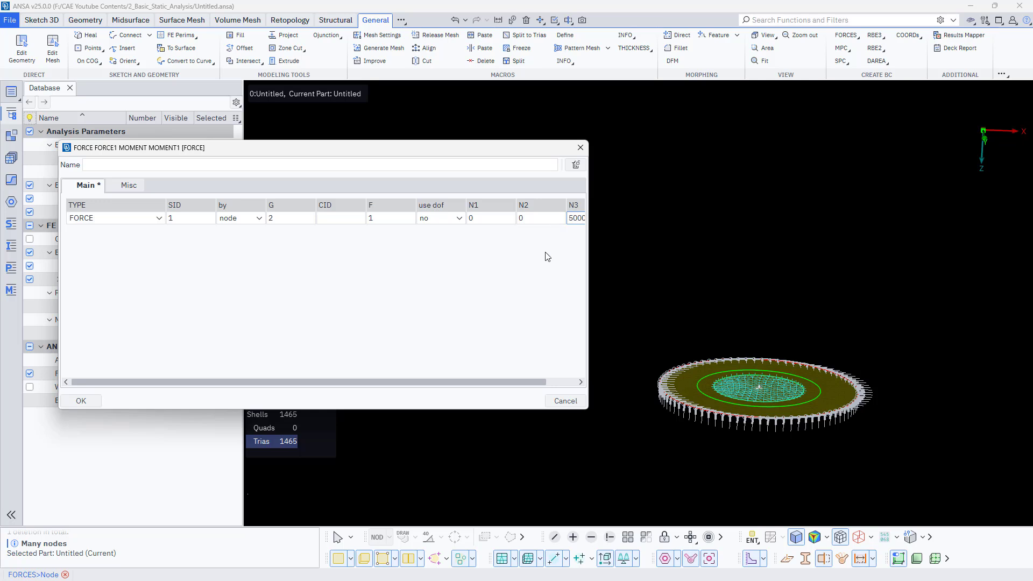
drag(516, 379, 535, 380)
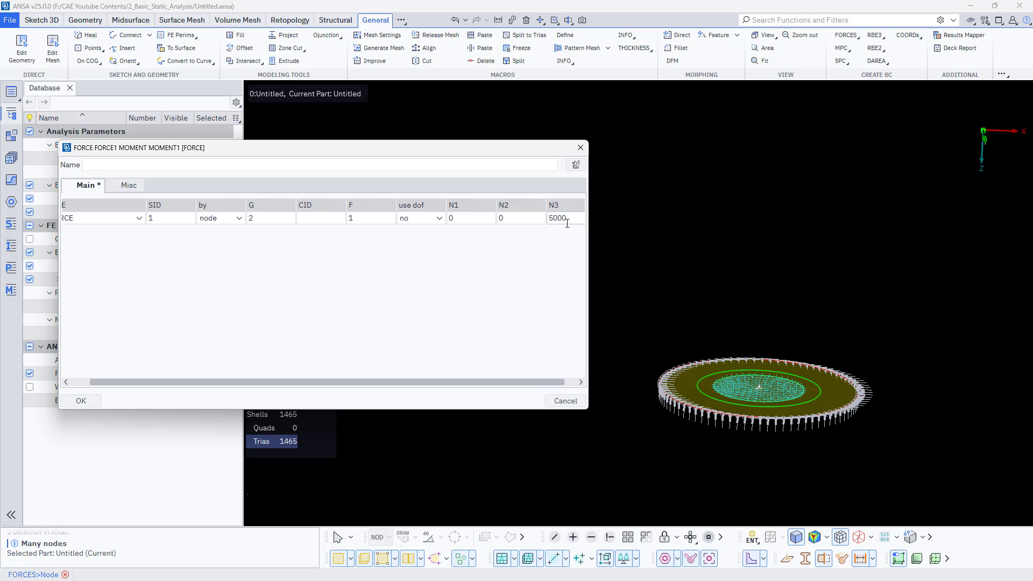
click(568, 219)
text(0)
click(90, 404)
click(81, 401)
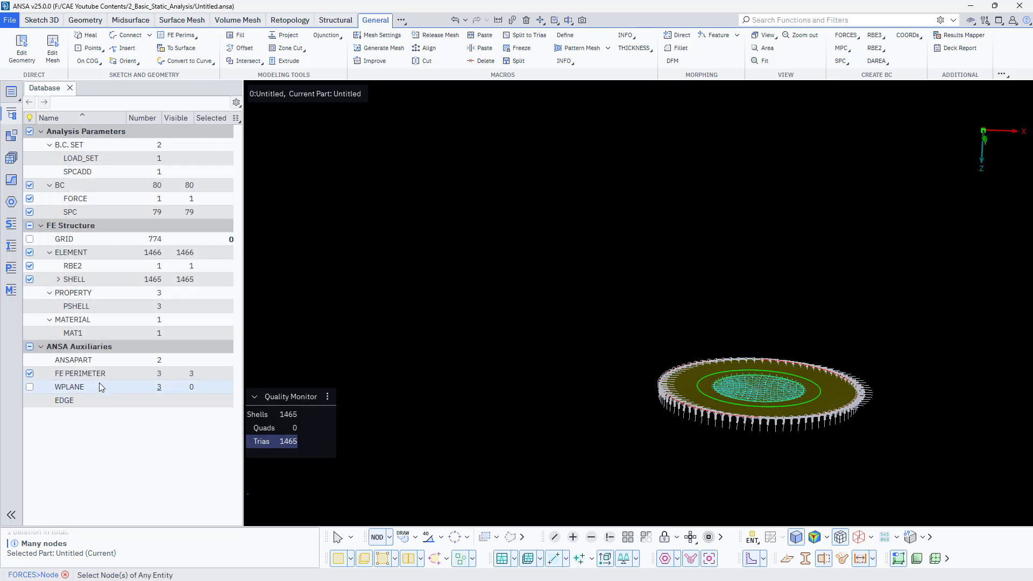
scroll(750, 409, up, 5)
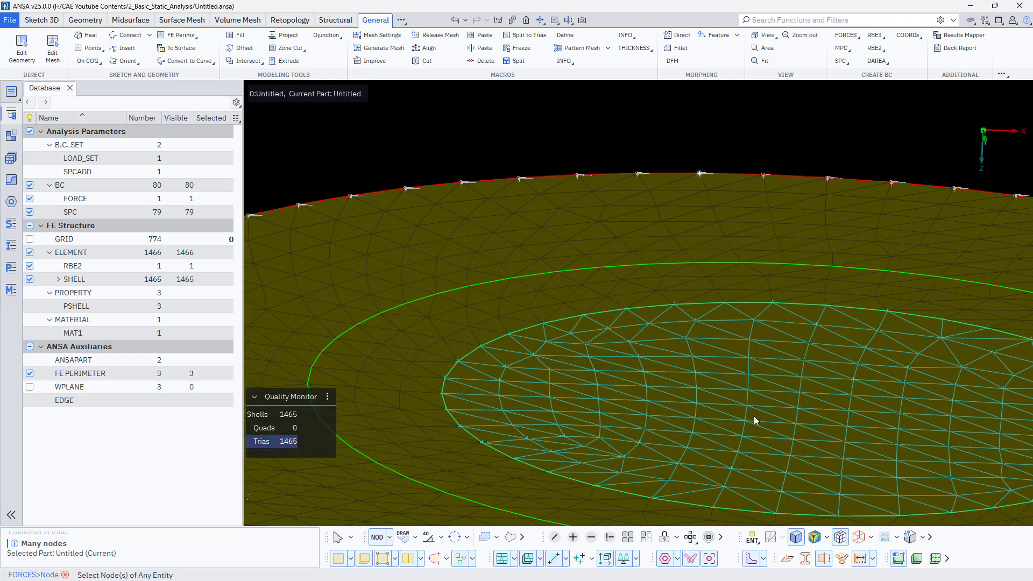
scroll(563, 286, down, 5)
scroll(550, 271, up, 2)
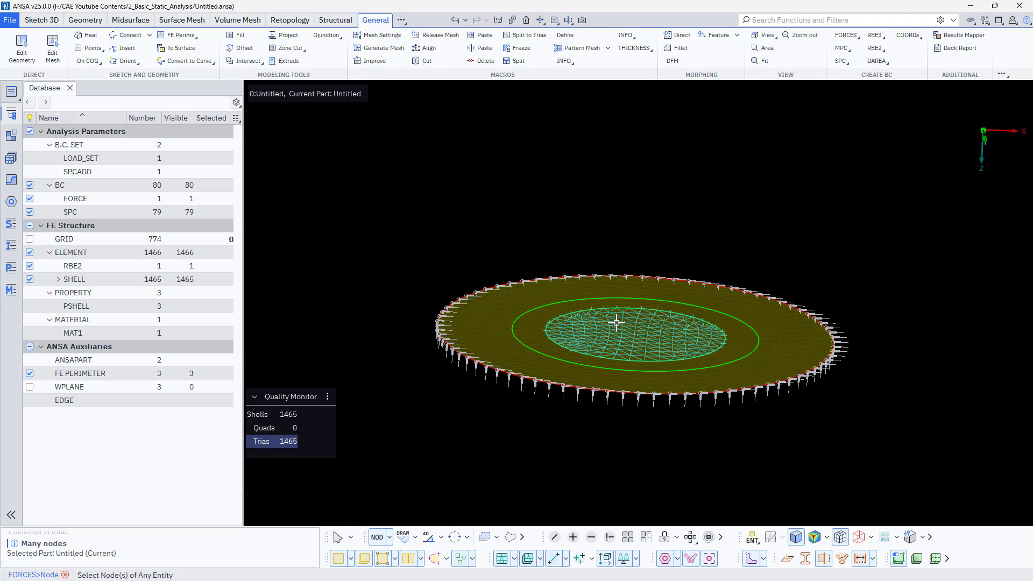
mouse_move(616, 319)
ctrl+mouse_down()
mouse_move(623, 293)
mouse_move(625, 336)
mouse_move(648, 203)
mouse_move(642, 323)
mouse_move(641, 292)
mouse_move(624, 300)
ctrl+mouse_up()
ctrl+right_drag(624, 300, 643, 459)
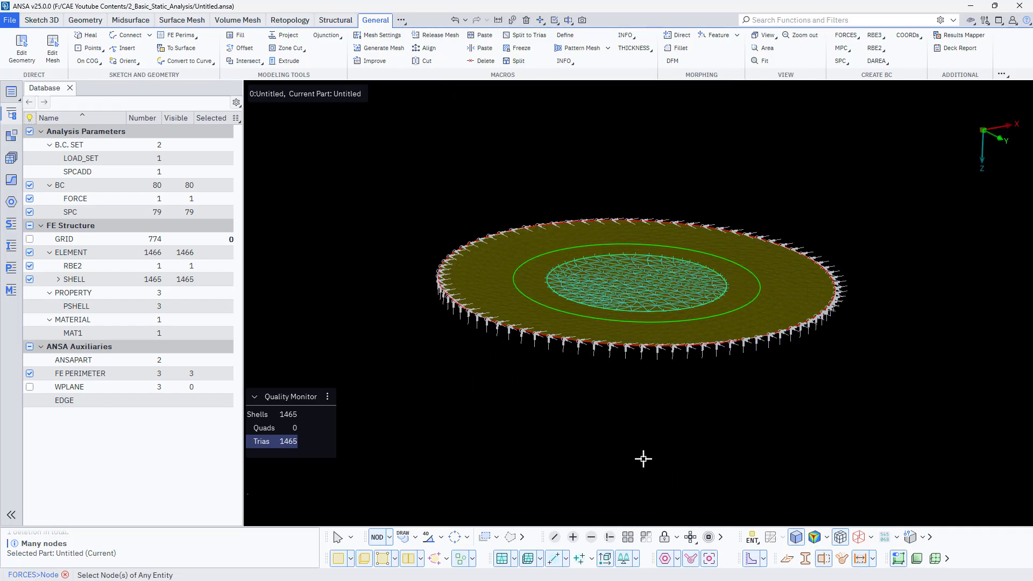
scroll(634, 286, up, 5)
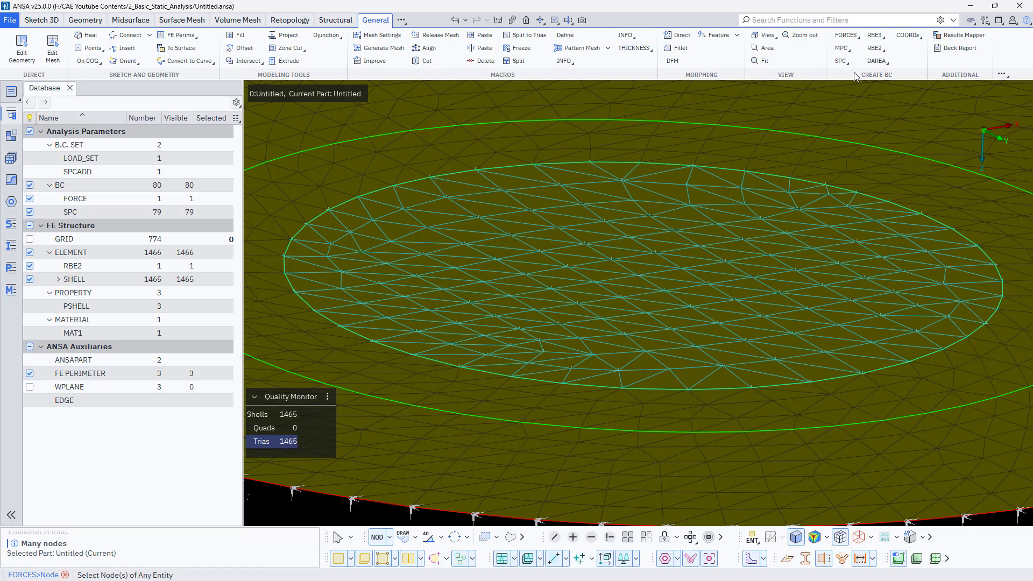
- Create an OptiStruct header for a linear static analysis, accepting the autofilled commands
click(335, 20)
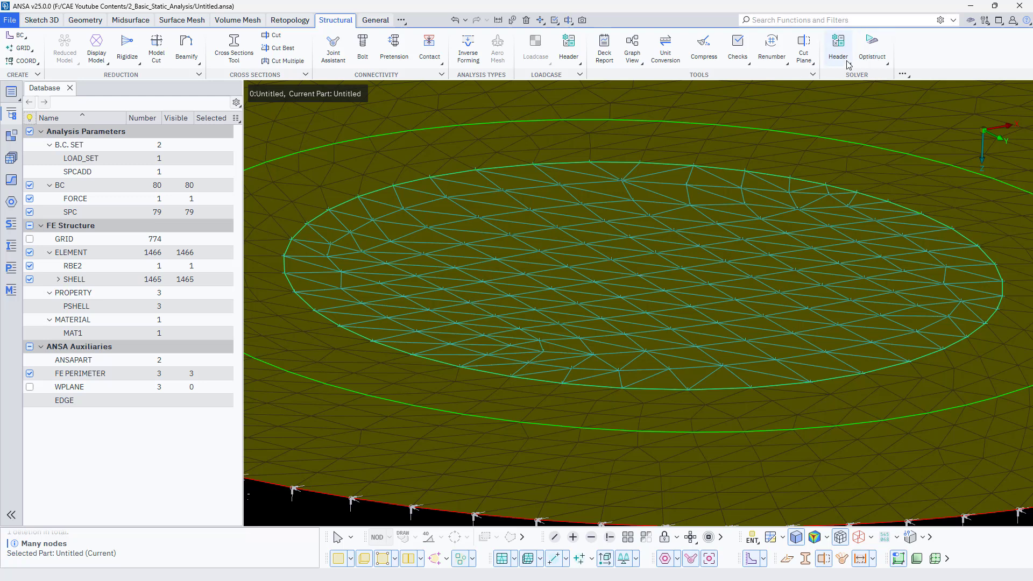
click(851, 64)
mouse_move(868, 90)
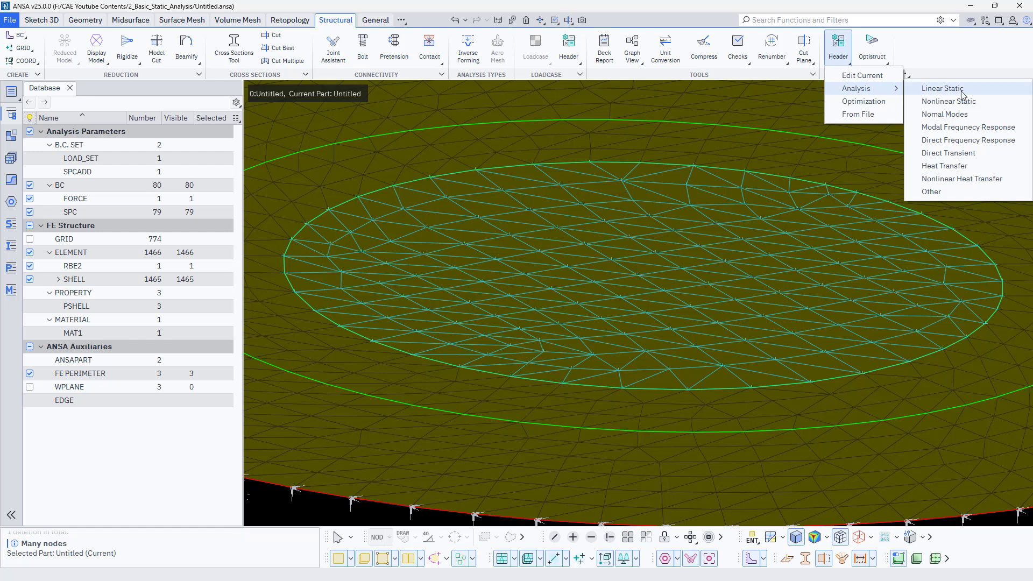
click(962, 92)
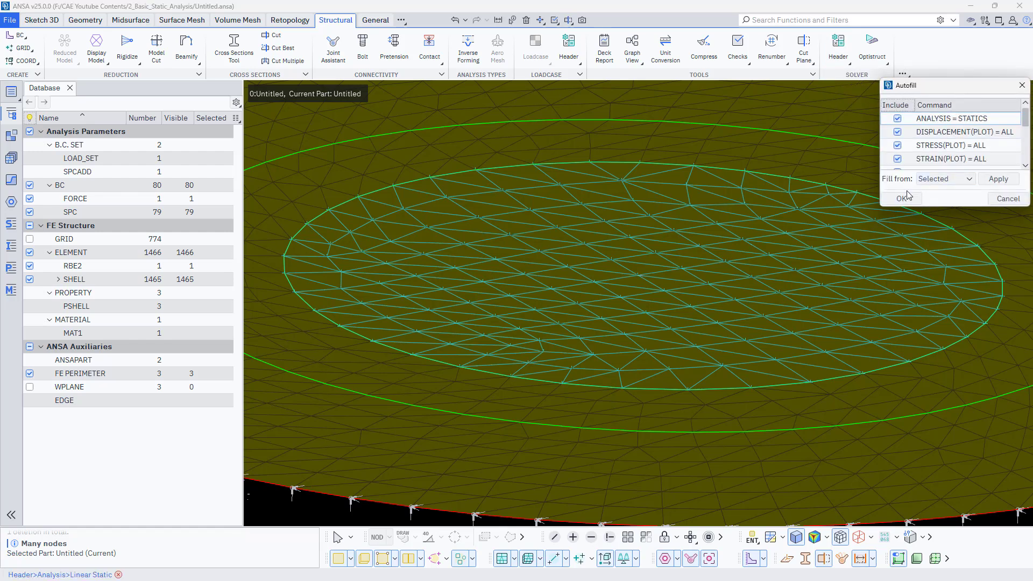
click(901, 199)
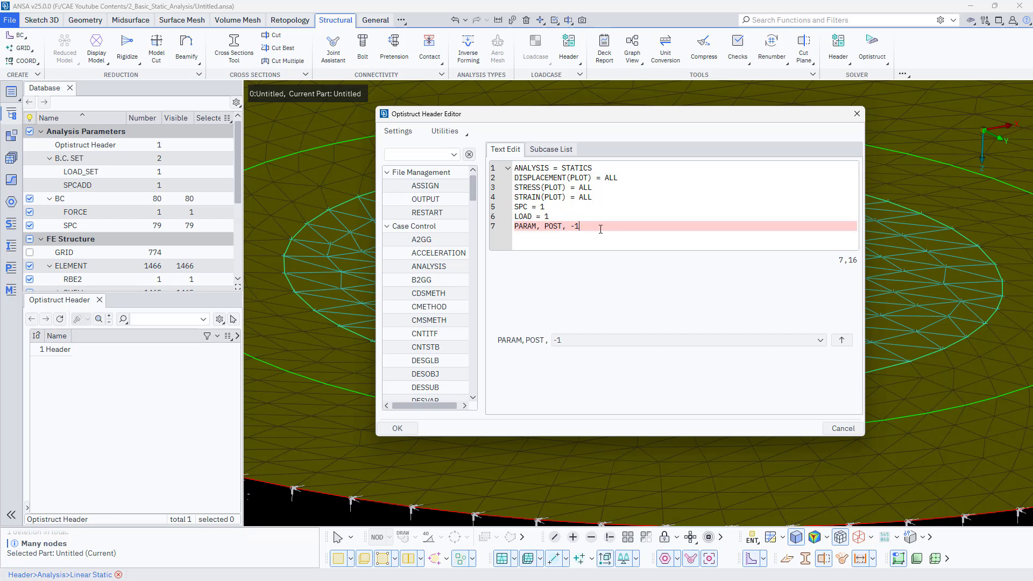
- Add Subcase 1 below the header's PARAM line and assign it LOAD = 1
key(Return)
key(Return)
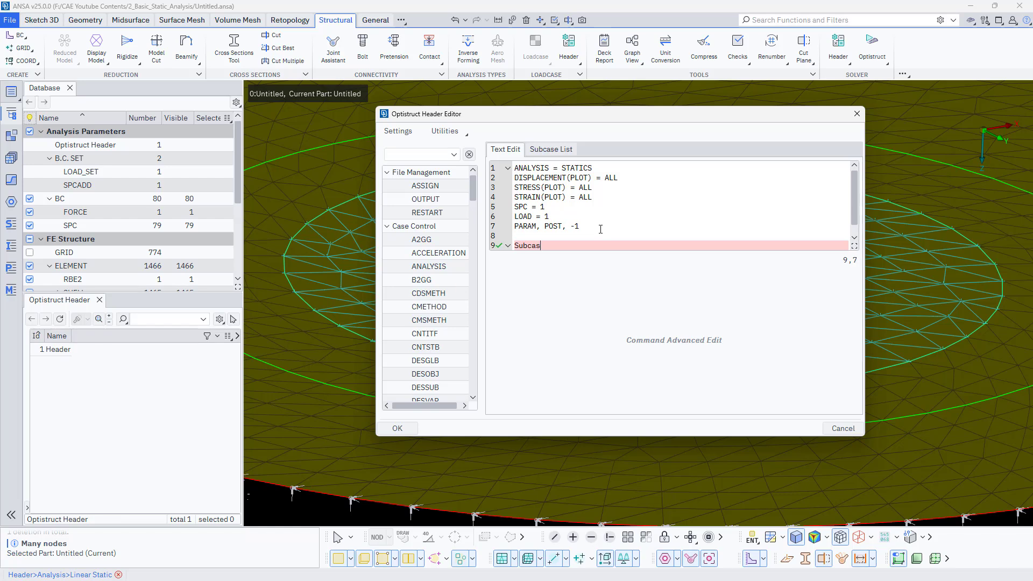
text(Subcase 1)
key(Return)
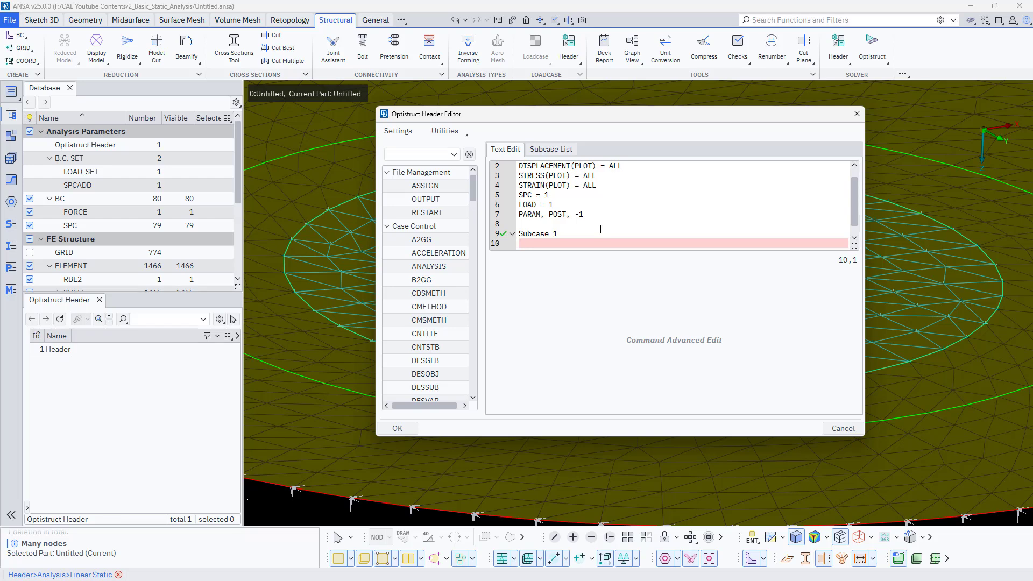
text(LOAD =)
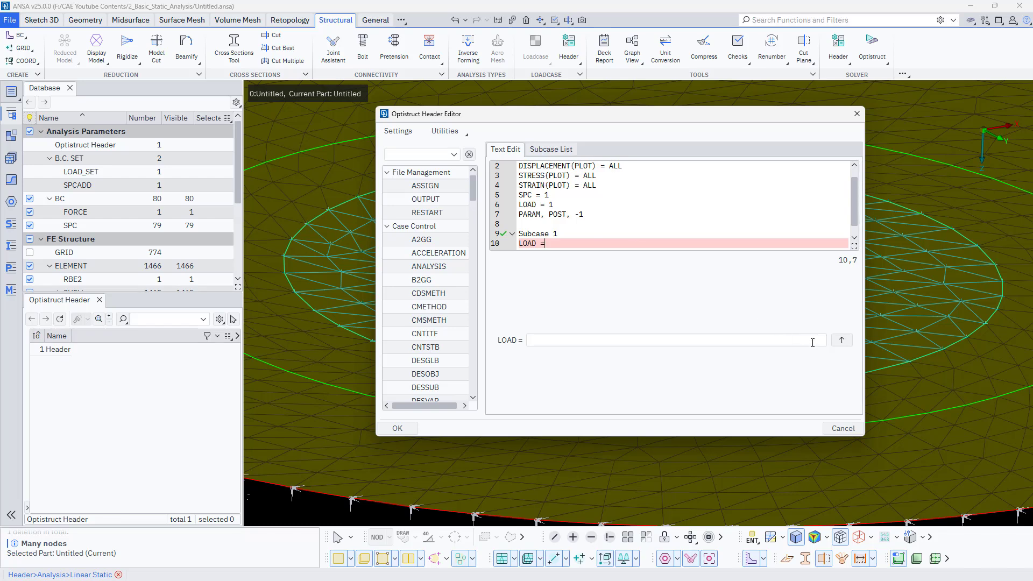
click(811, 340)
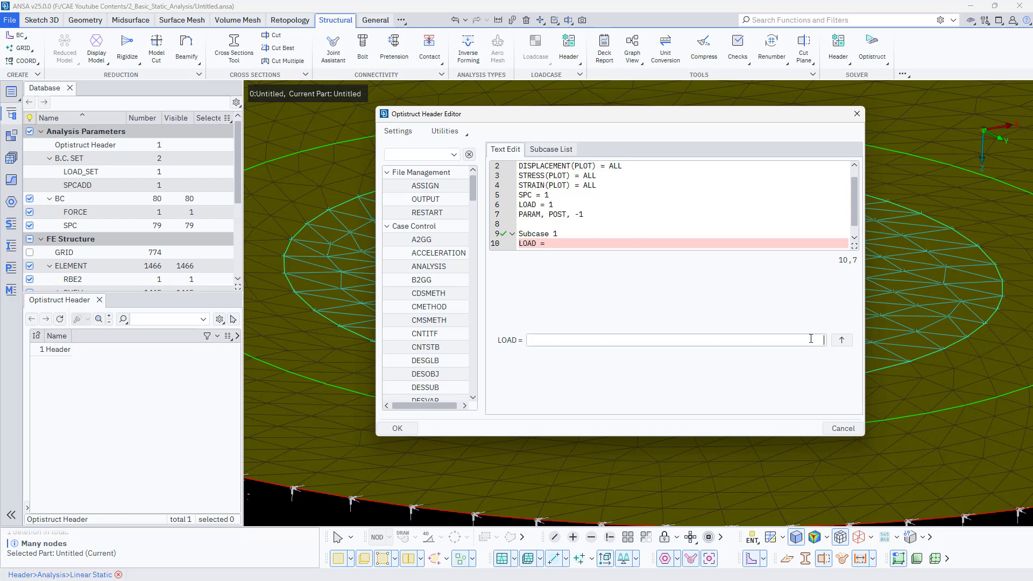
click(841, 340)
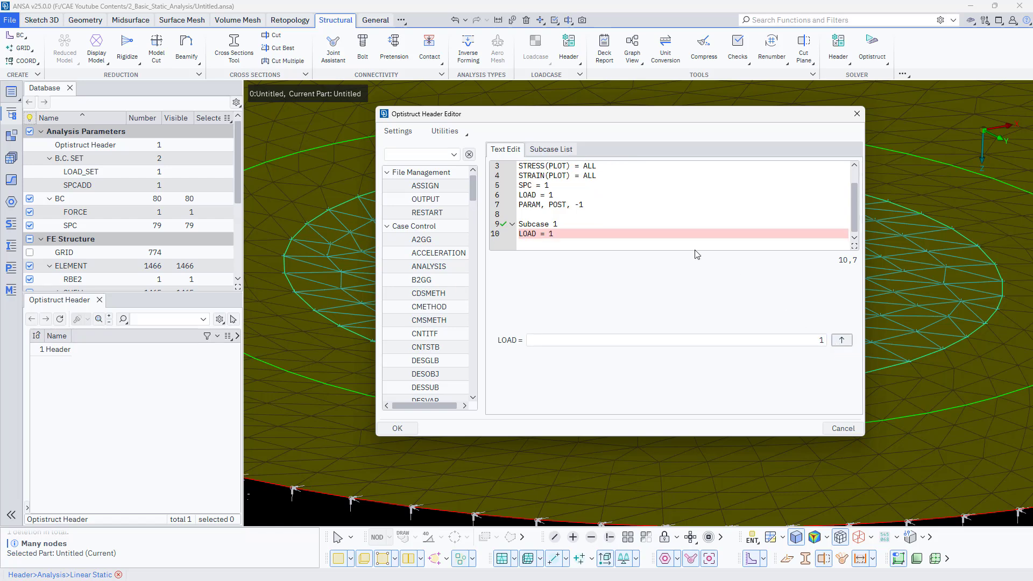
- Add SPC = 1 under Subcase 1 and accept the OptiStruct header
click(591, 236)
key(Return)
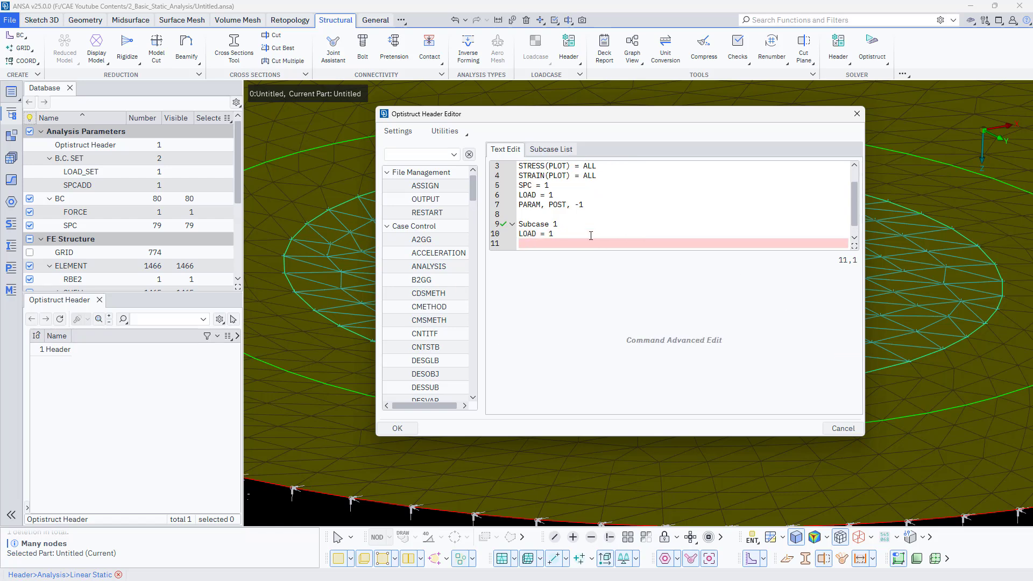
text(SPC =)
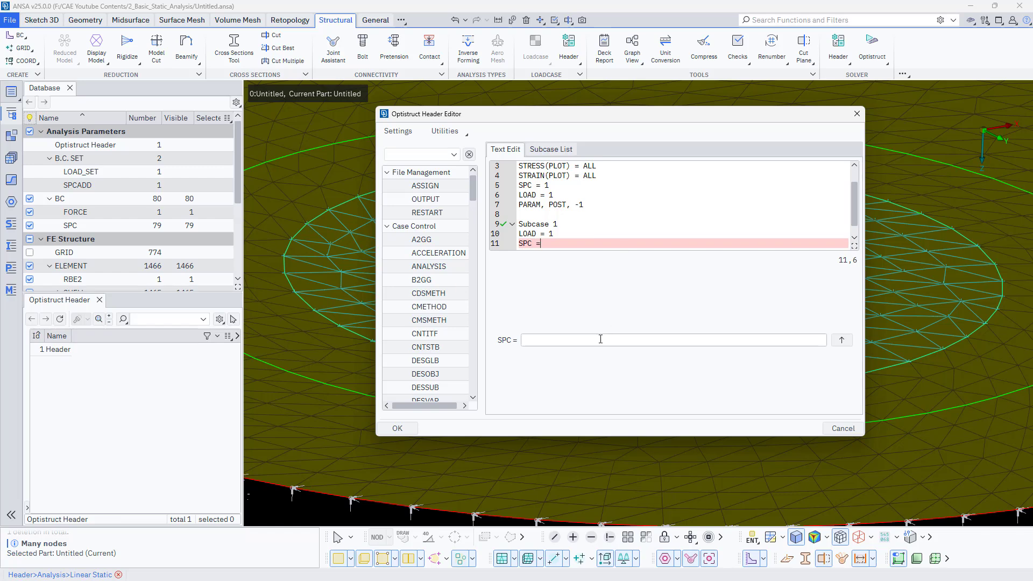
click(776, 340)
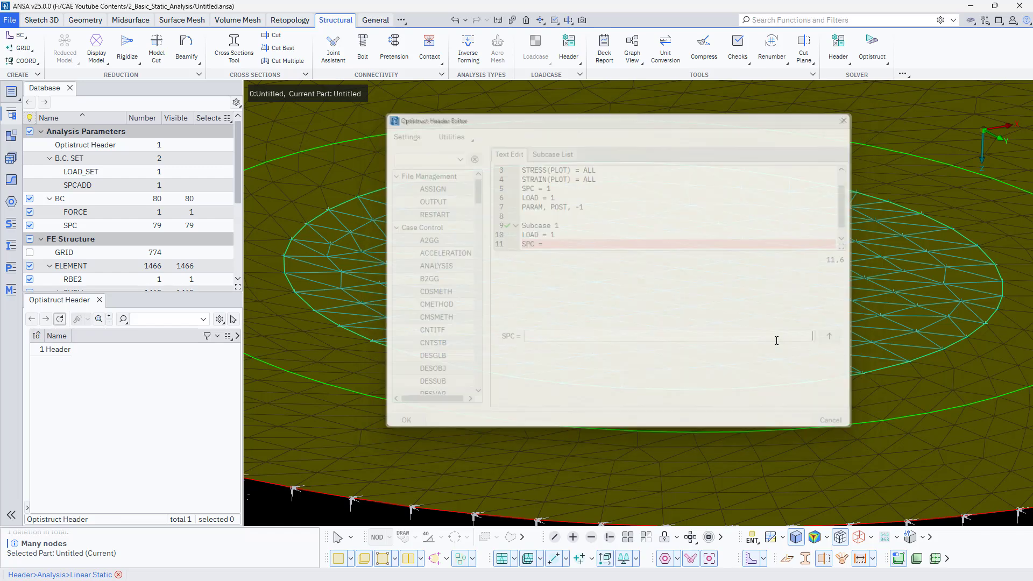
click(80, 348)
middle_click(80, 349)
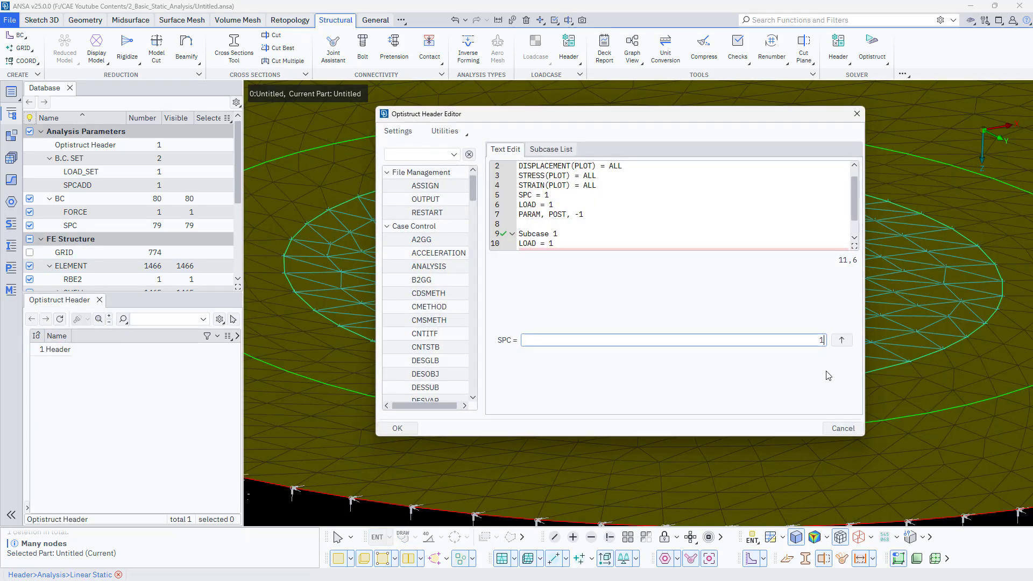
click(842, 340)
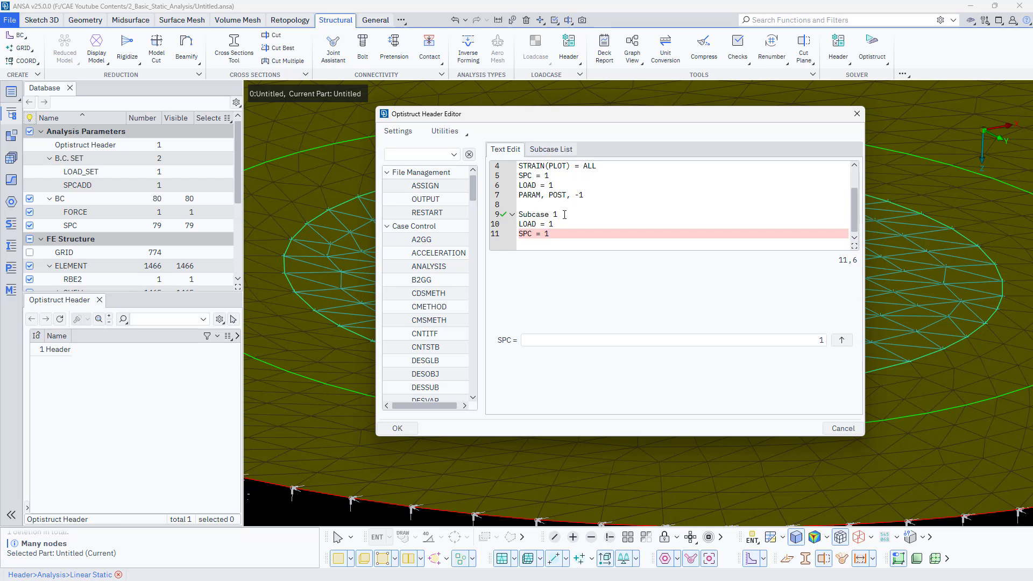
scroll(565, 215, up, 1)
click(397, 428)
- Export the model in OptiStruct format as Basic_Static_Analysis_RBE2_Circular_Plate.fem, keeping the default output parameters
click(10, 20)
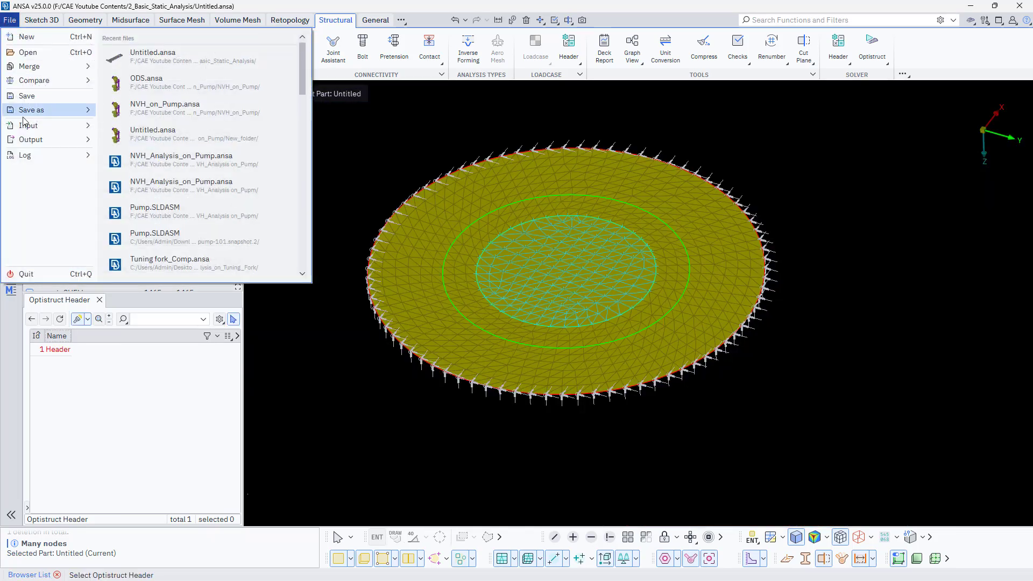
mouse_move(56, 140)
click(171, 109)
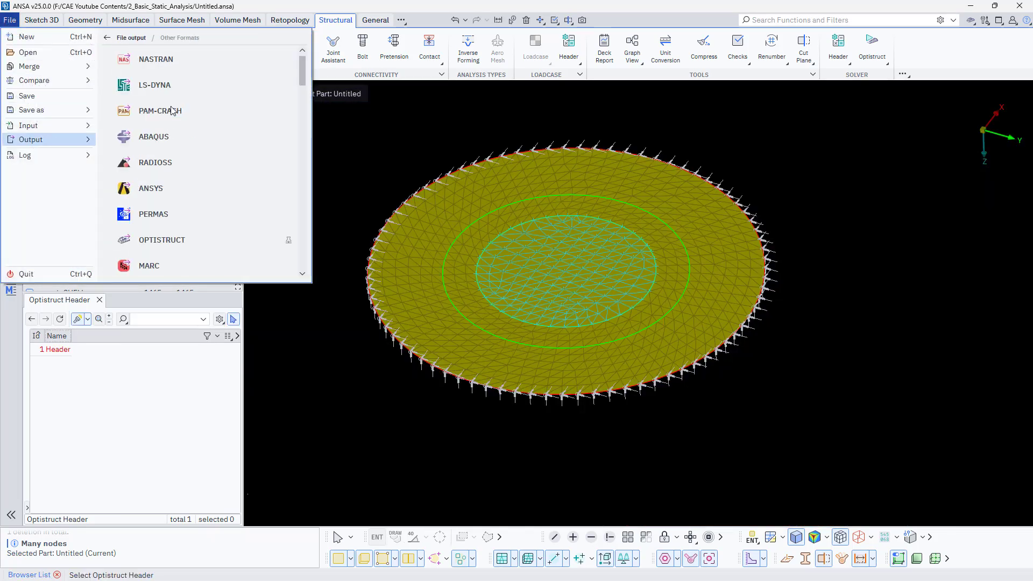
click(161, 240)
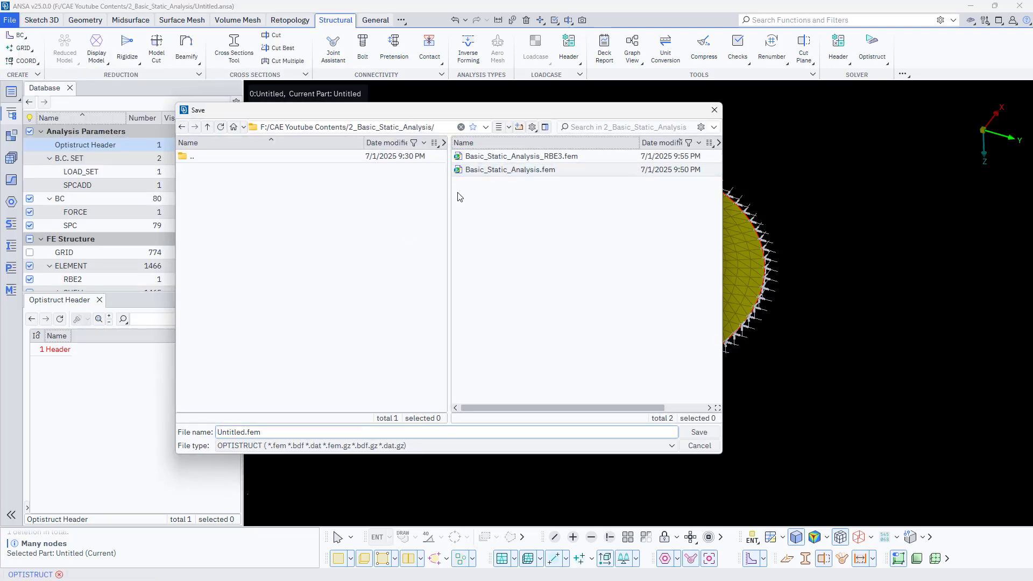
click(491, 156)
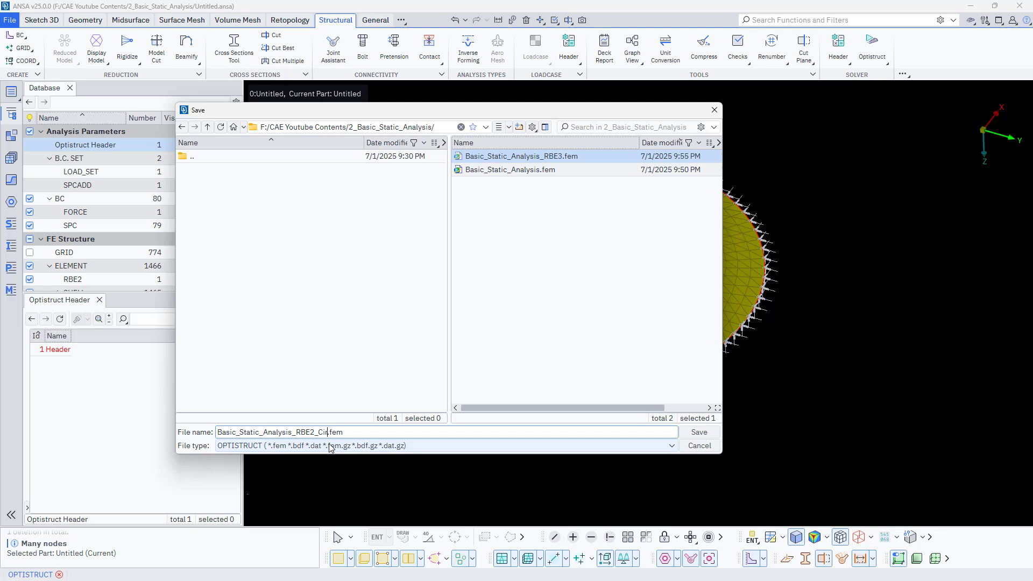
text(cular_Plate)
click(700, 432)
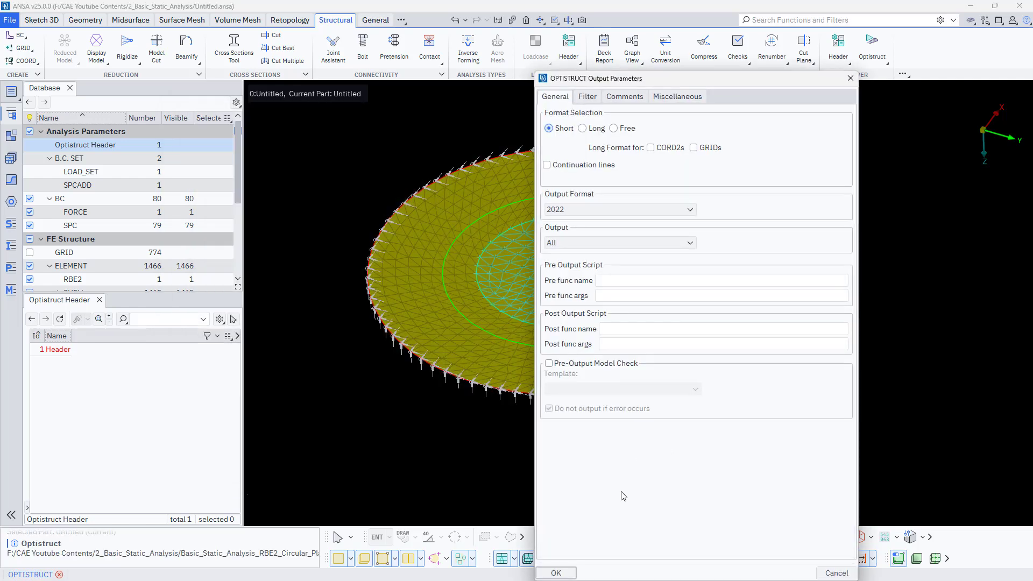
click(565, 572)
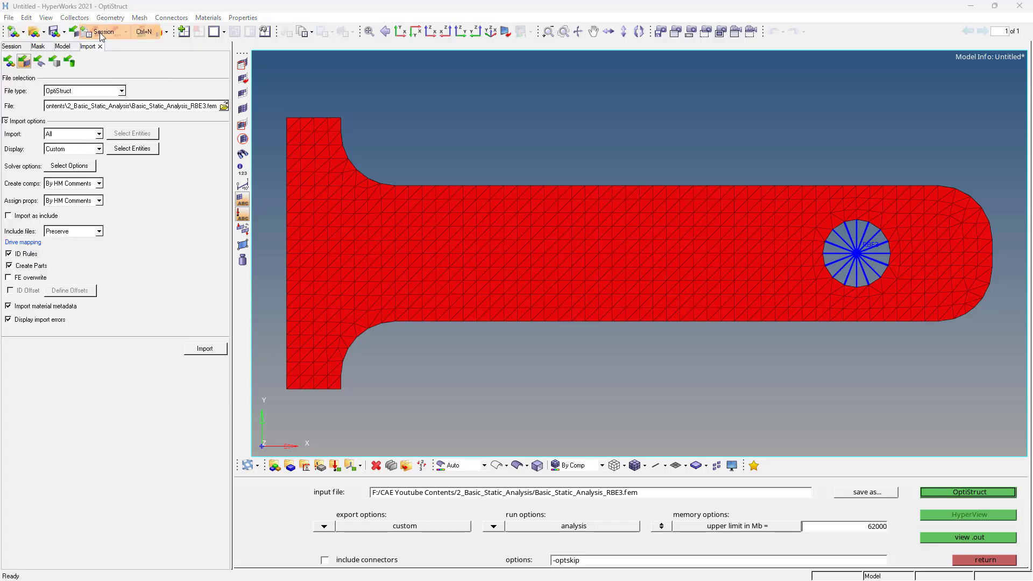
- In HyperWorks, start a new session and import the OptiStruct deck Basic_Static_Analysis_RBE2_Circular_Plate.fem
click(101, 32)
click(541, 333)
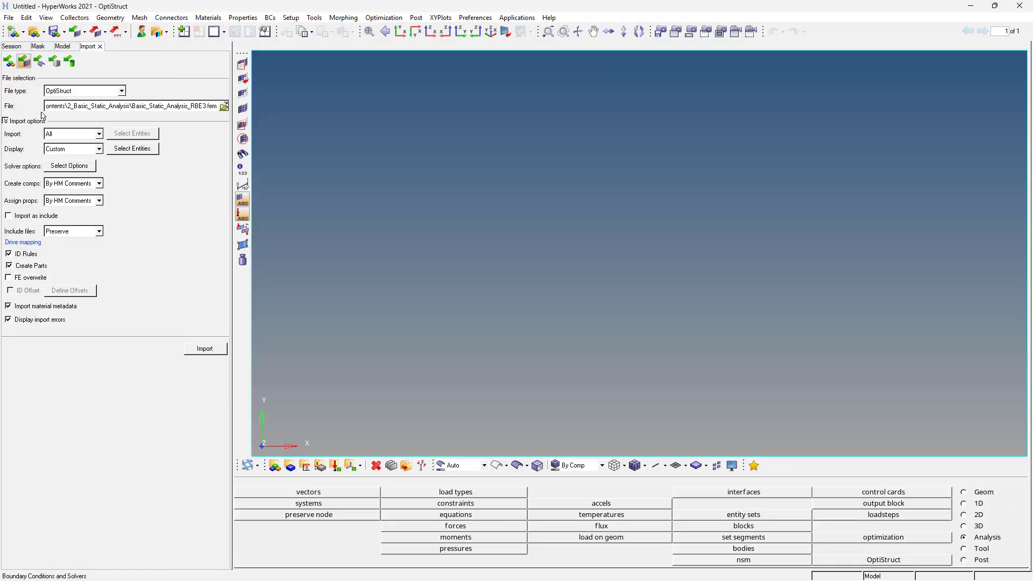
click(224, 108)
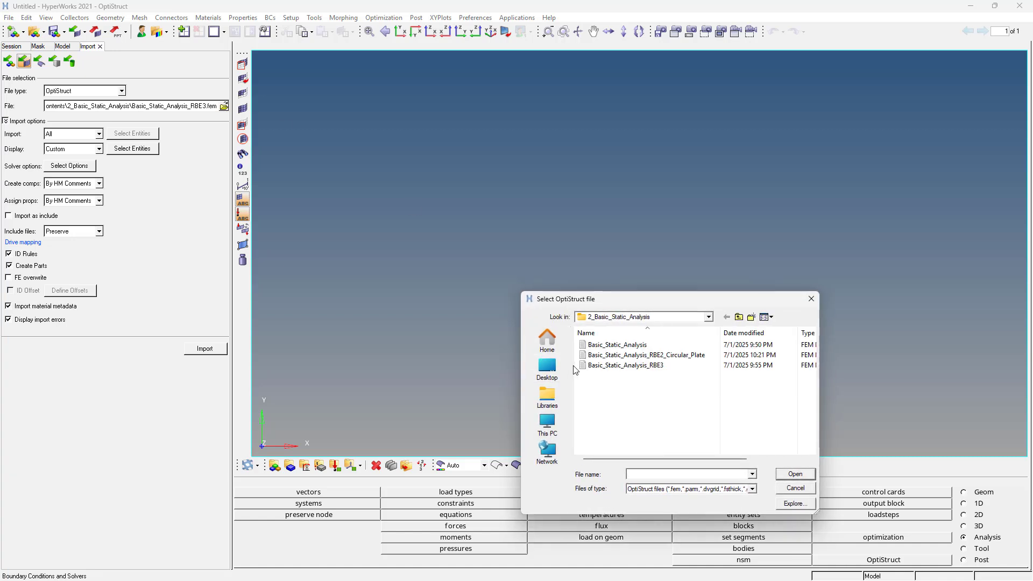
click(640, 356)
double_click(641, 356)
click(205, 349)
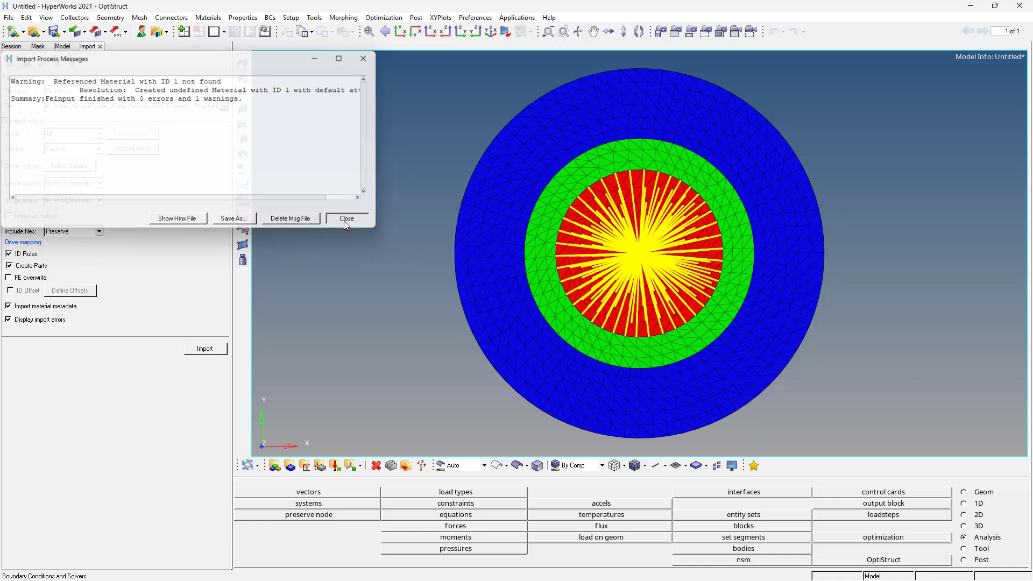
click(344, 220)
- Switch back to ANSA and mark the Default MAT1 Material as defined
key(super)
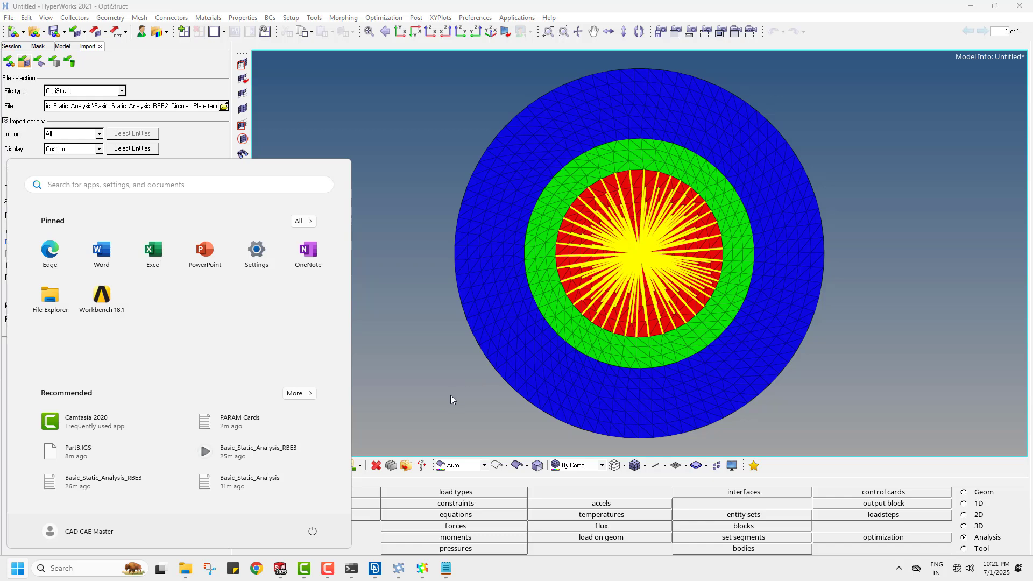
key(super)
key(super)
click(375, 576)
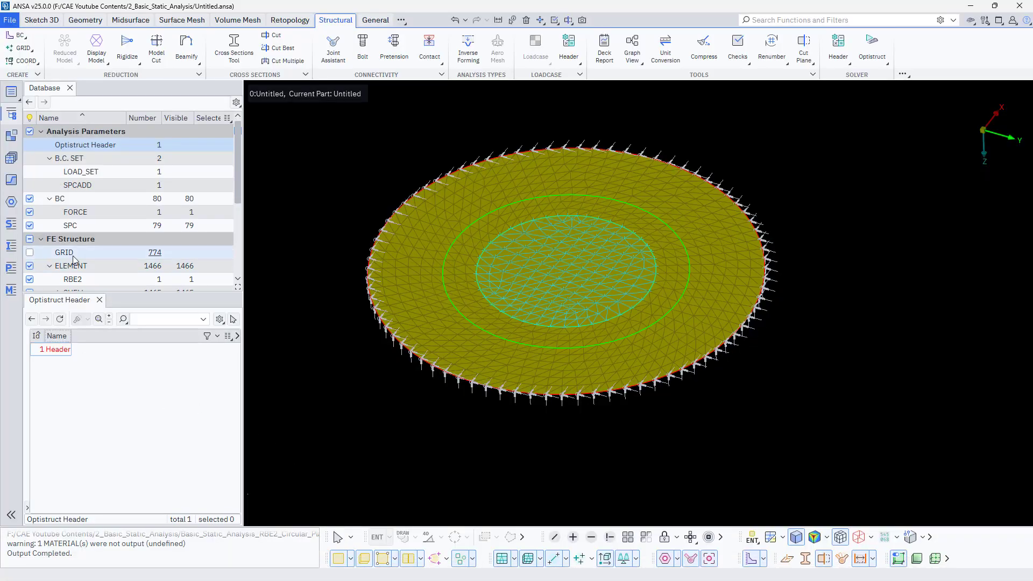
scroll(94, 257, down, 1)
scroll(95, 257, down, 2)
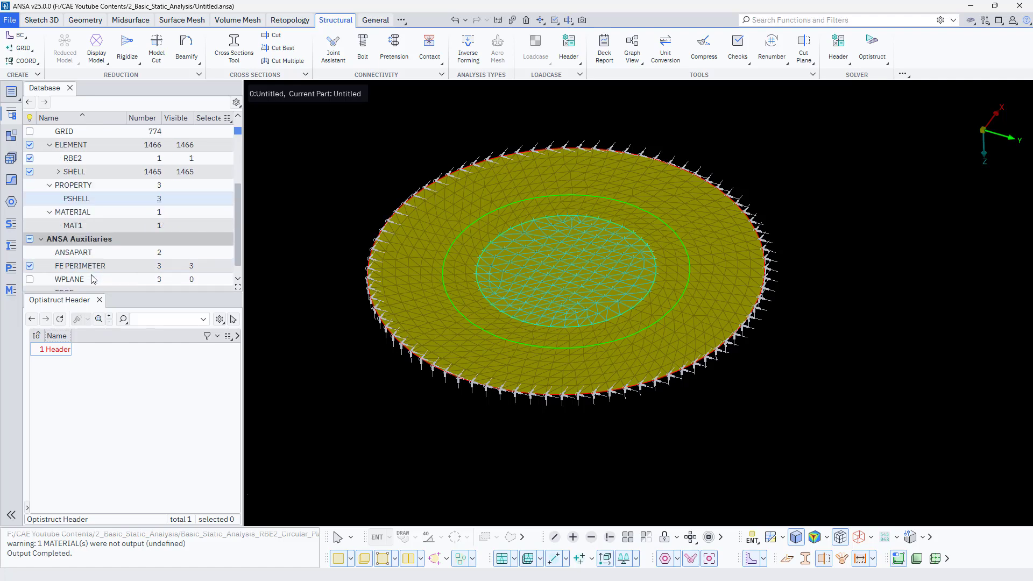
click(97, 225)
click(168, 349)
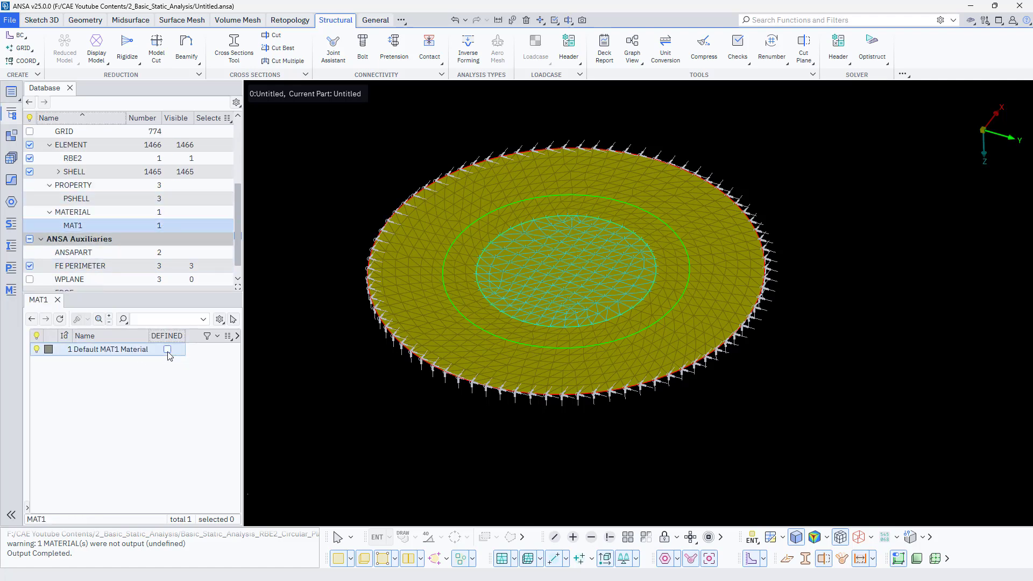
- Export the model to OptiStruct again, overwriting Basic_Static_Analysis_RBE2_Circular_Plate.fem with the default output parameters
click(10, 22)
mouse_move(39, 141)
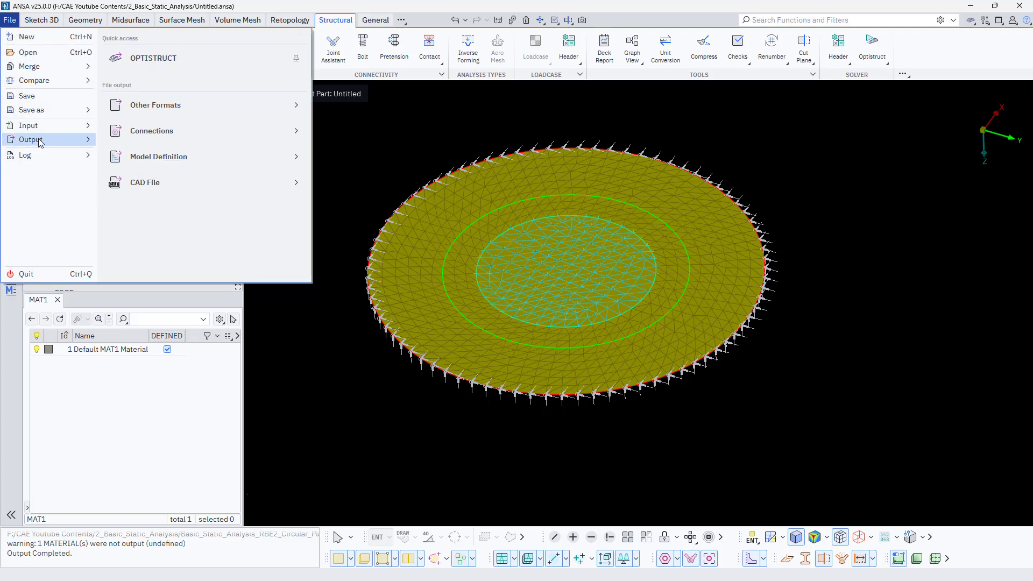
click(146, 60)
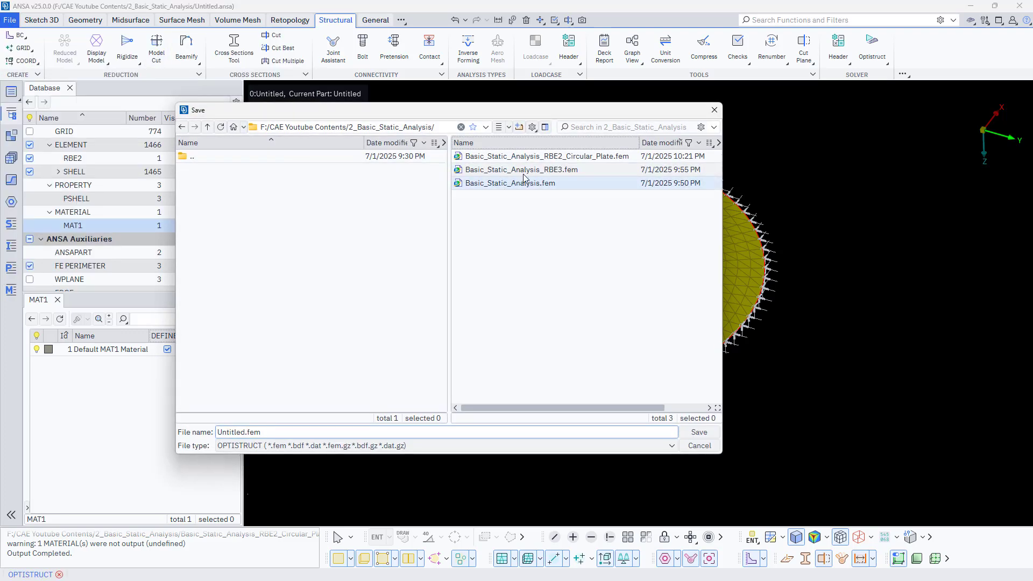
double_click(564, 163)
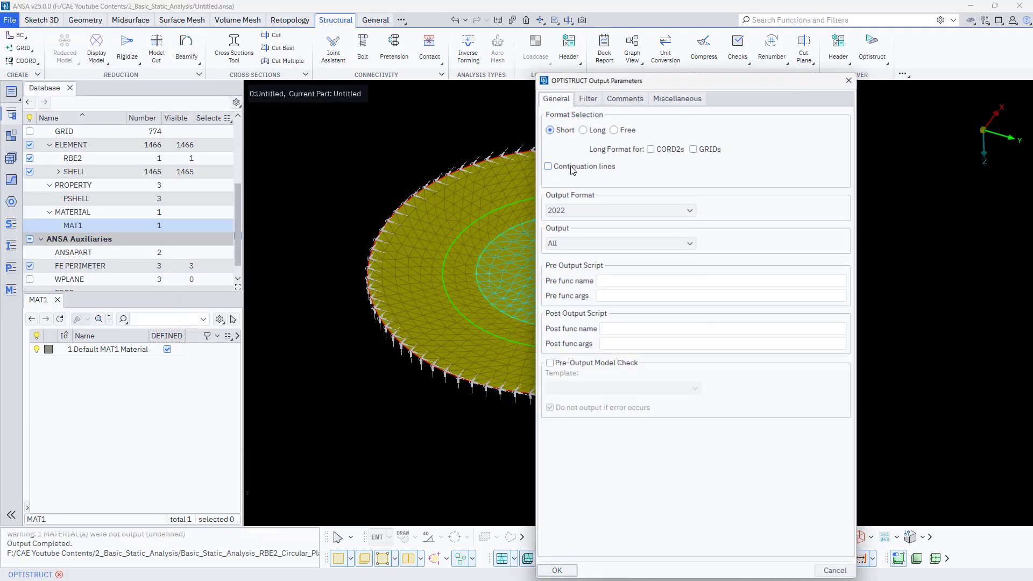
click(554, 567)
- Switch to the HyperWorks OptiStruct window and start a new session, discarding the current model
click(394, 497)
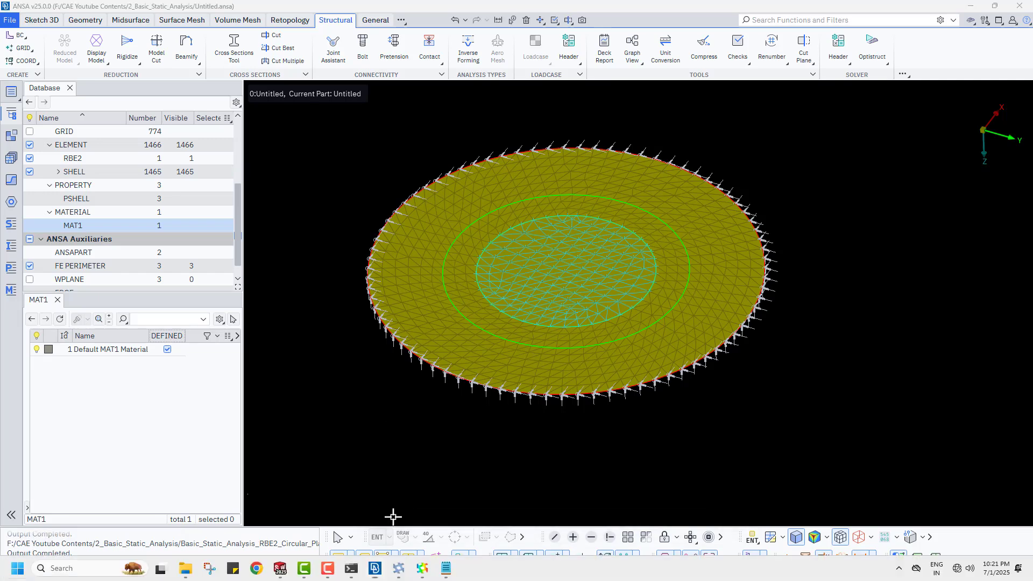
key(super)
click(398, 568)
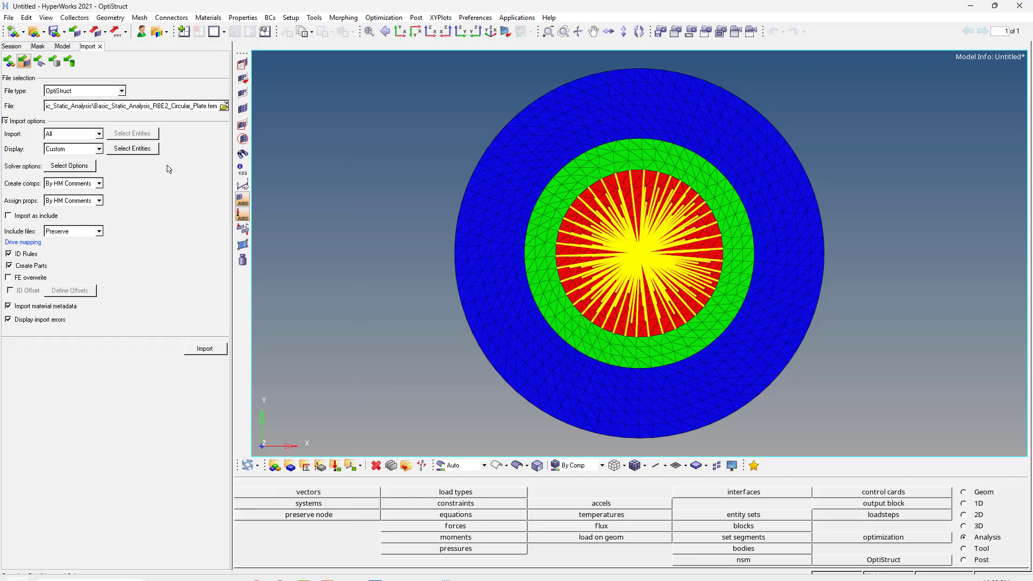
click(10, 19)
click(10, 19)
click(8, 19)
click(18, 33)
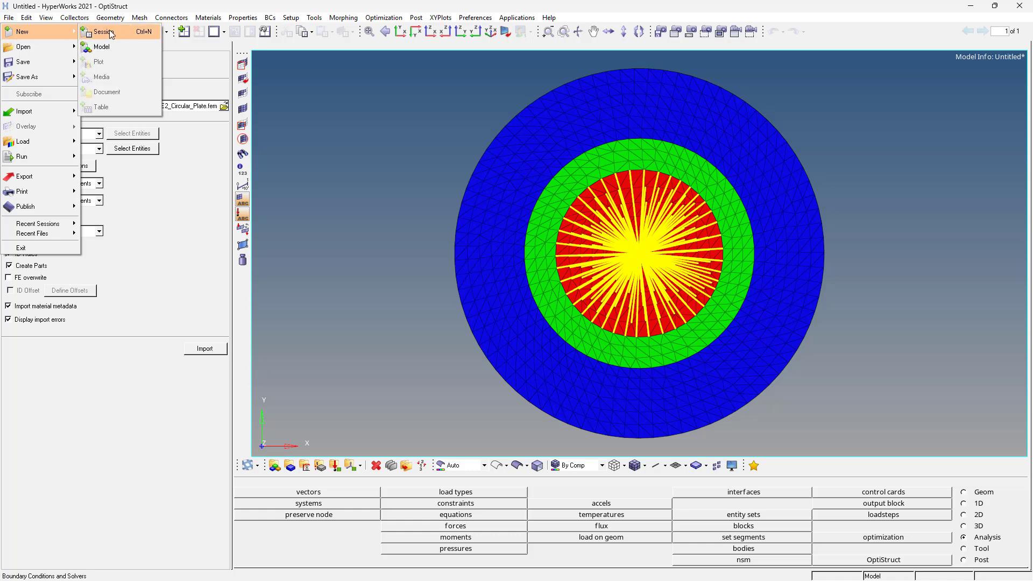
click(111, 32)
click(542, 335)
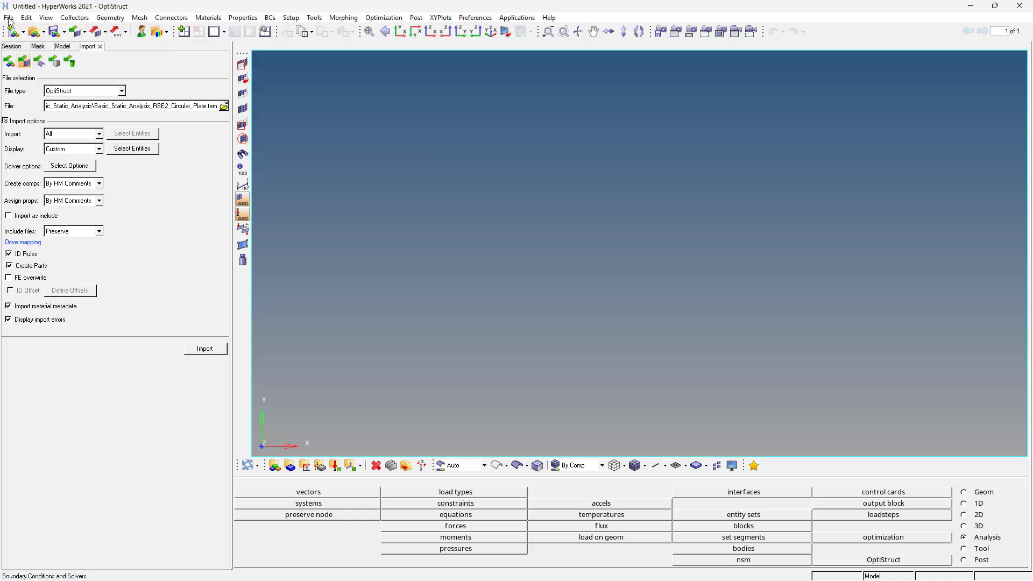
- Import the re-exported solver deck Basic_Static_Analysis_RBE2_Circular_Plate.fem
click(9, 20)
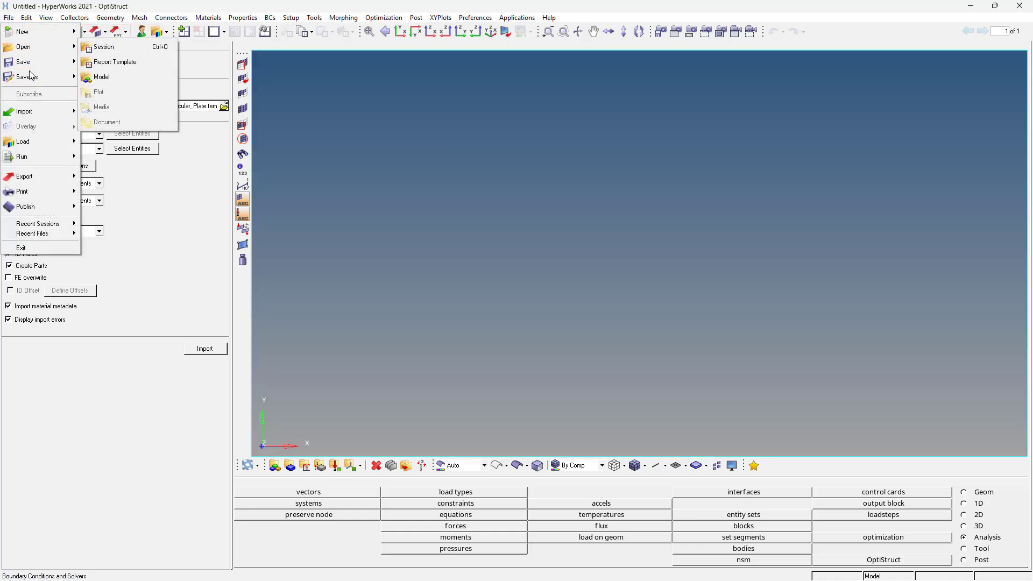
mouse_move(34, 113)
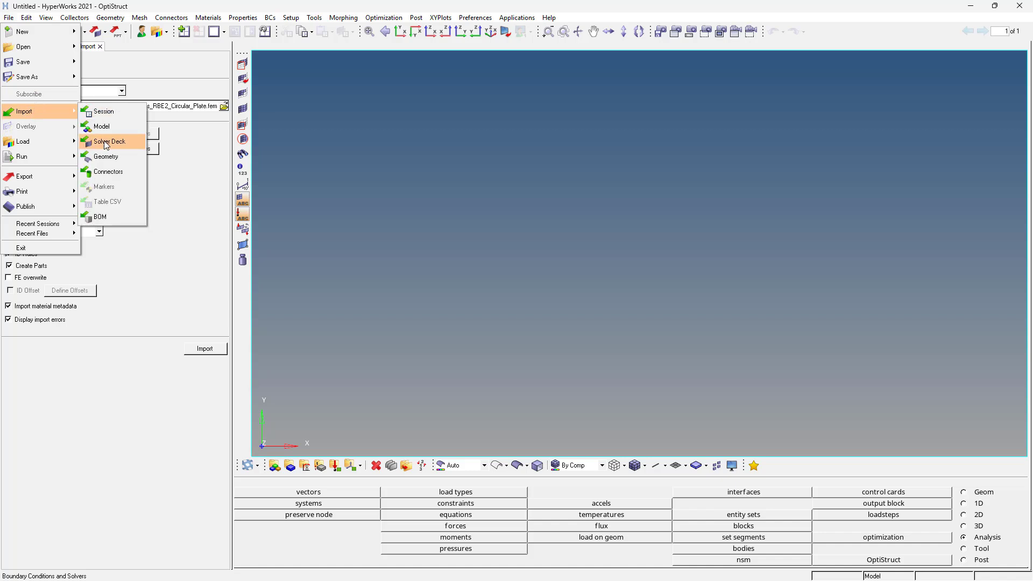
click(106, 142)
click(224, 106)
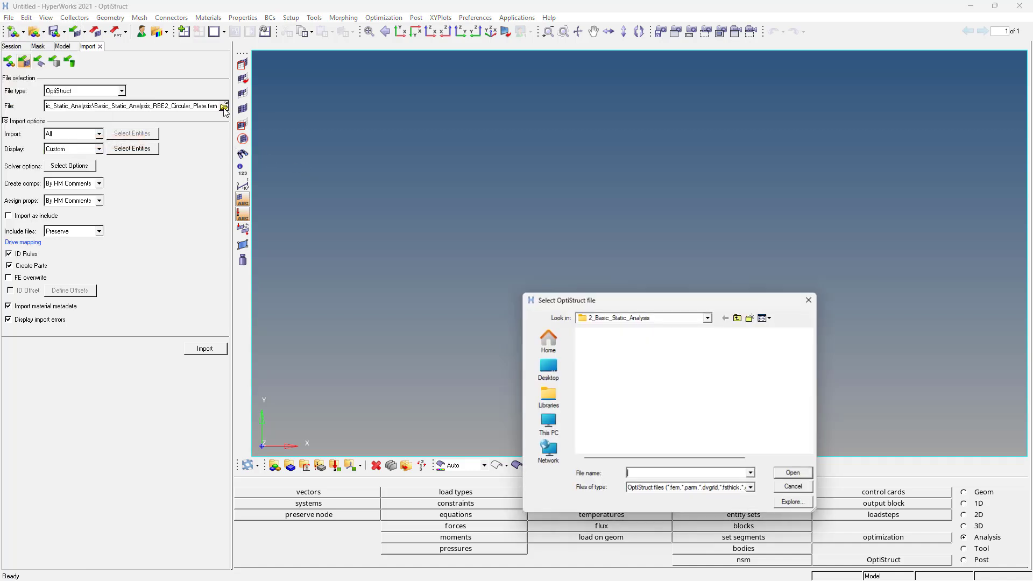
double_click(643, 353)
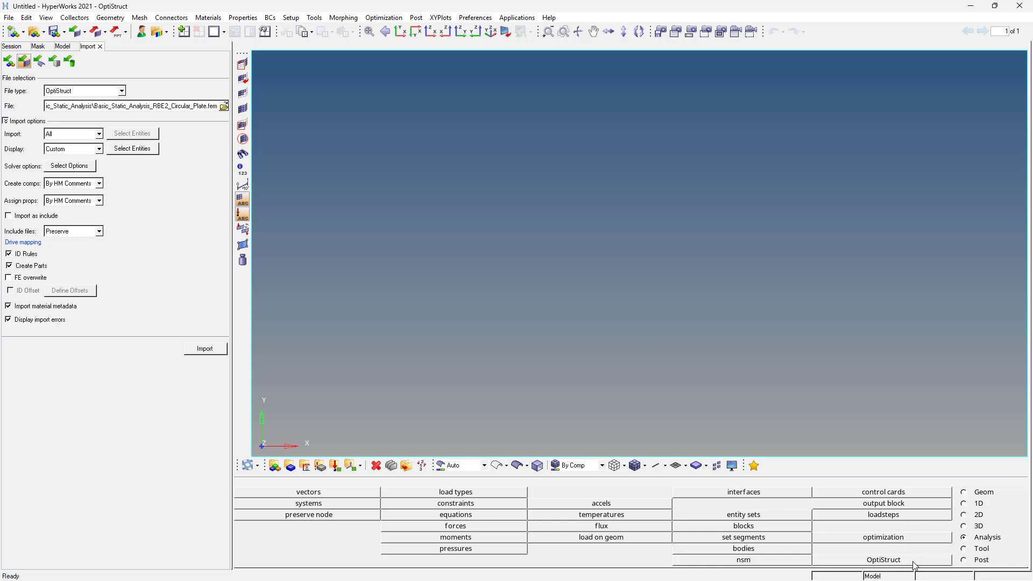
click(194, 353)
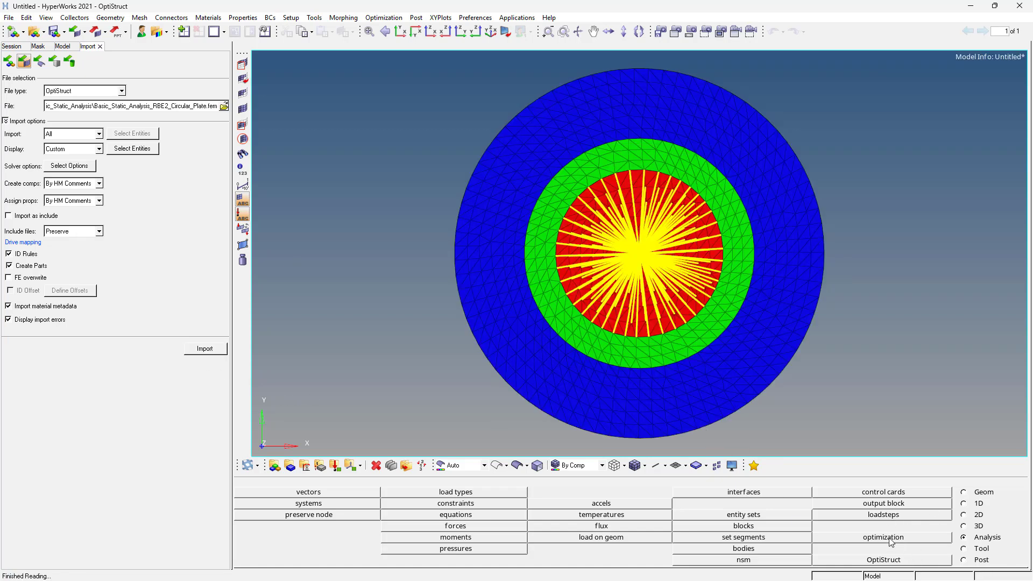
- Run the OptiStruct analysis on the imported circular plate model, overwriting the existing input file
click(883, 560)
click(969, 493)
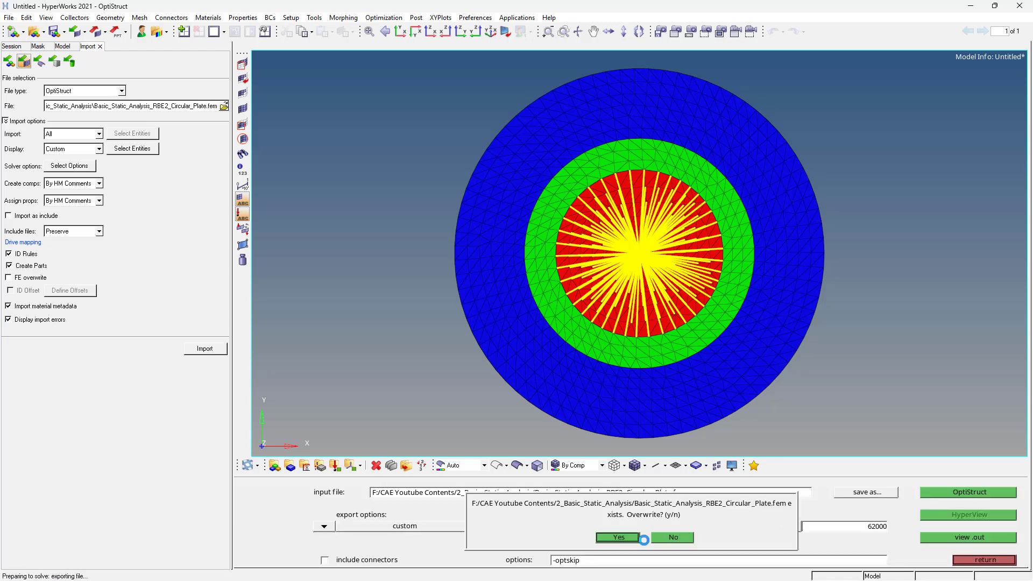
click(624, 543)
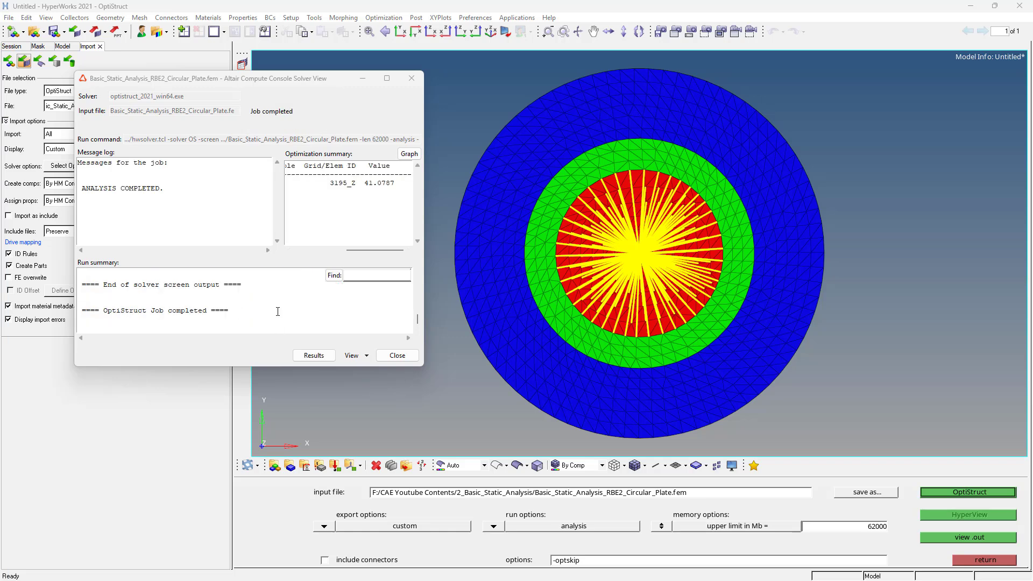
- Switch to the HyperWorks results session Basic_Static_Analysis.mvw and change its page layout to a two-by-two window grid
key(super)
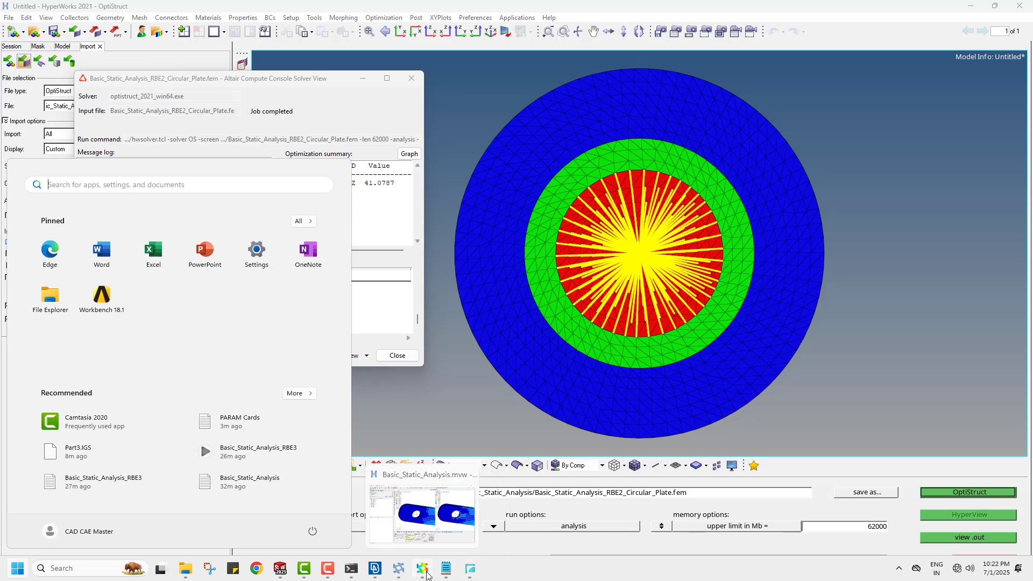
click(427, 575)
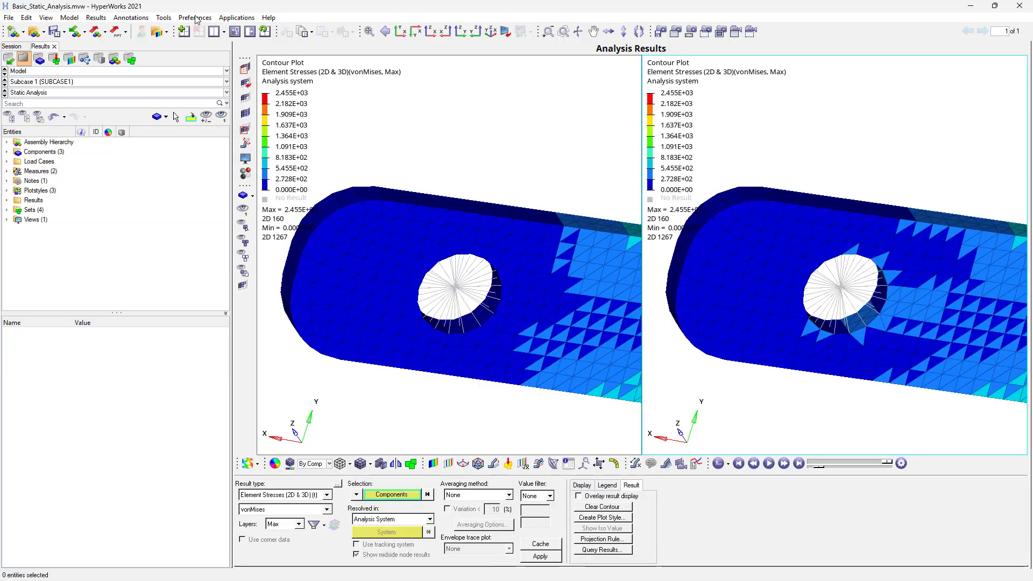
click(225, 33)
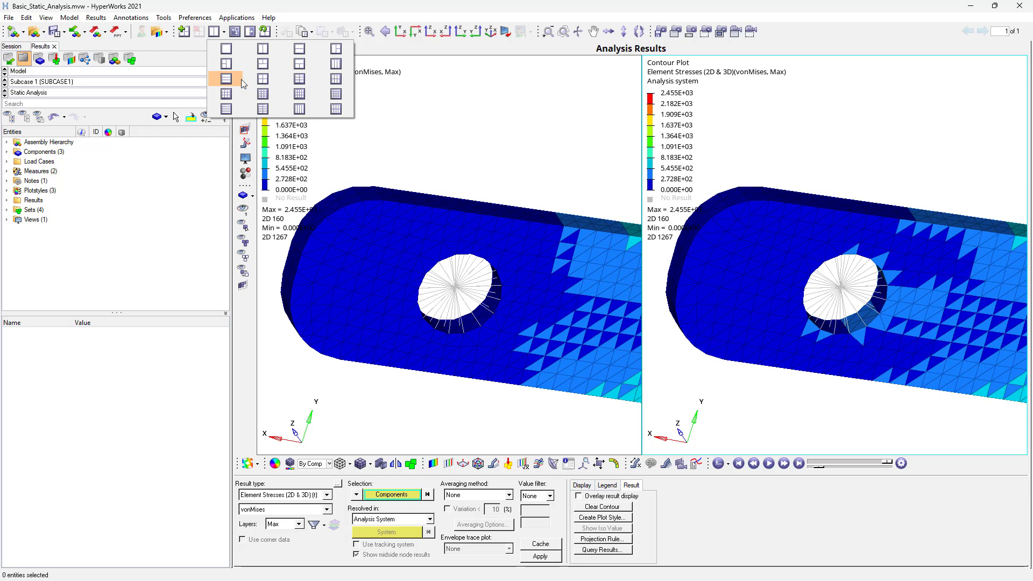
click(262, 79)
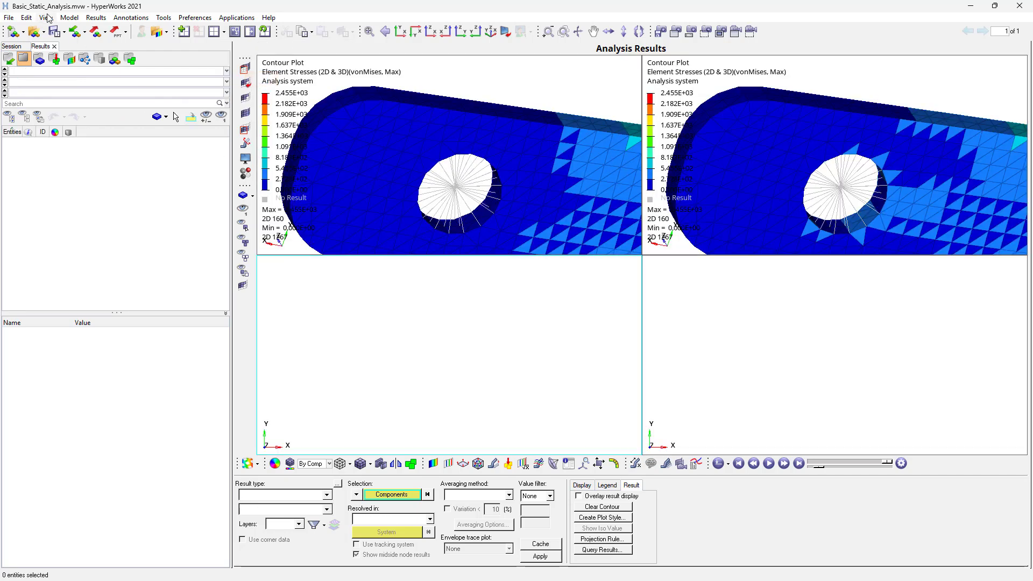
- Load the model and results from Basic_Static_Analysis_RBE2_Circular_Plate.h3d into the empty window below the first contour plot
click(33, 32)
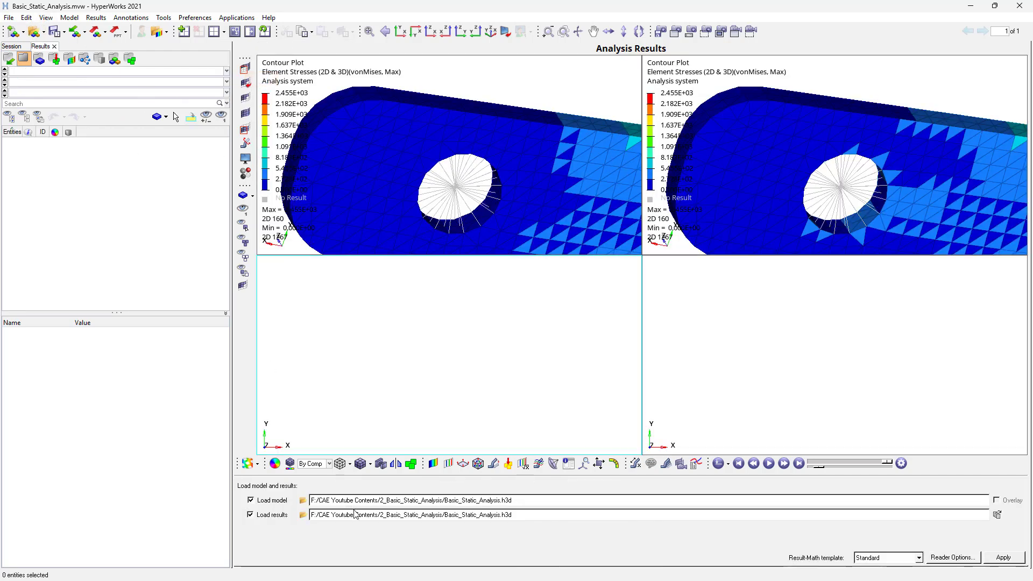
click(305, 501)
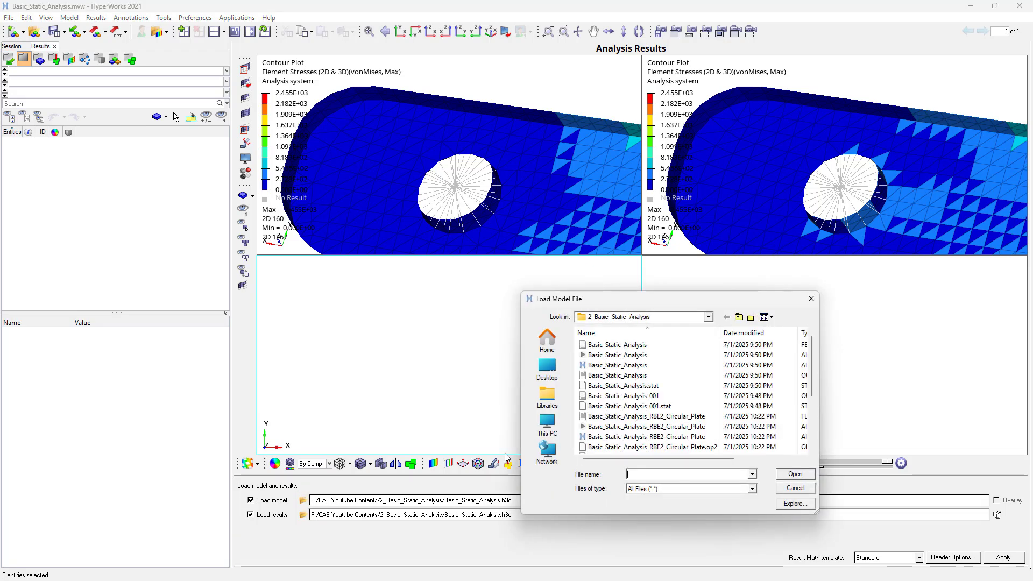
scroll(709, 438, down, 3)
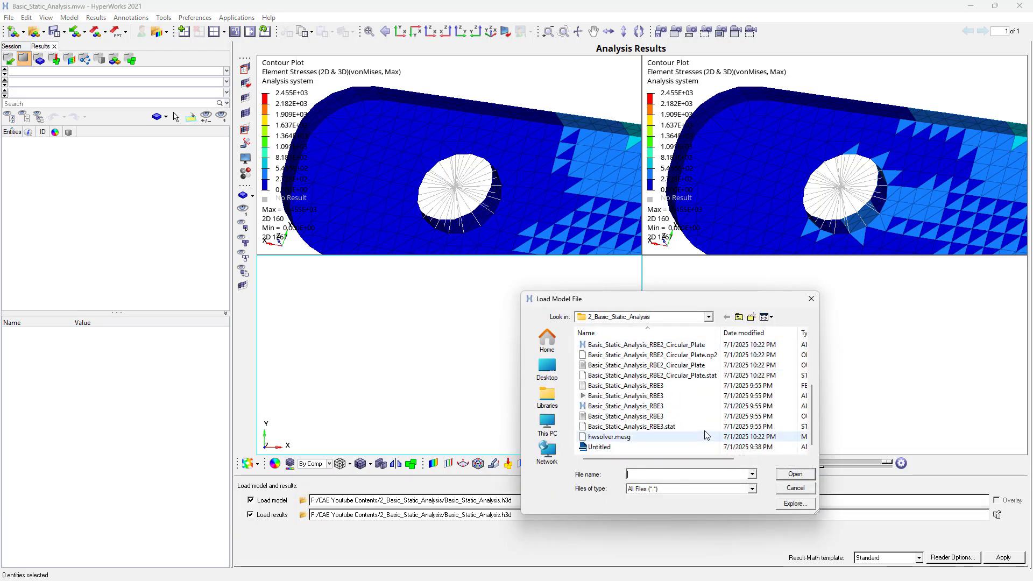
double_click(662, 344)
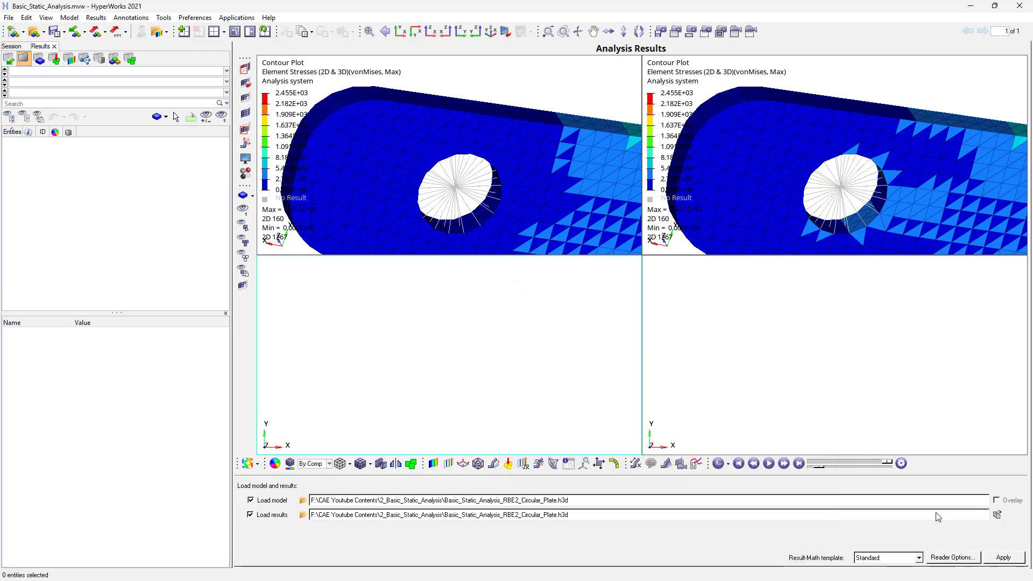
click(1007, 562)
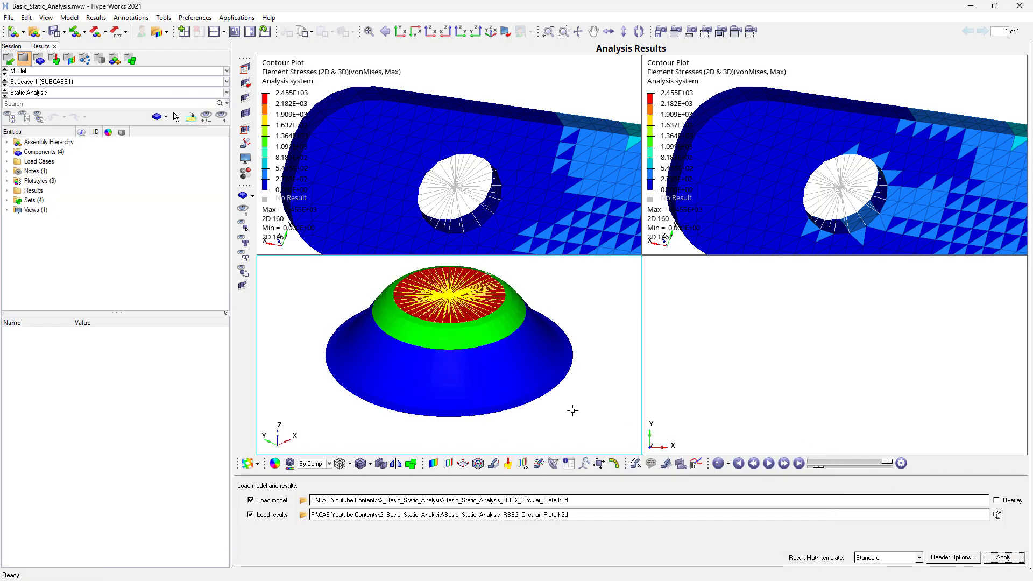
ctrl+drag(579, 409, 383, 455)
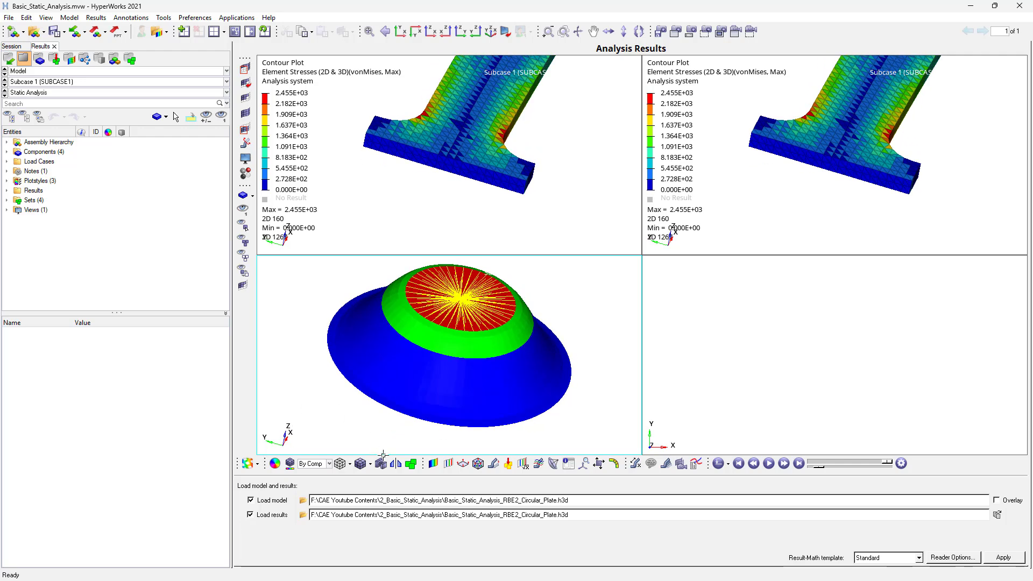
- Apply a displacement magnitude contour to the circular plate results
click(433, 464)
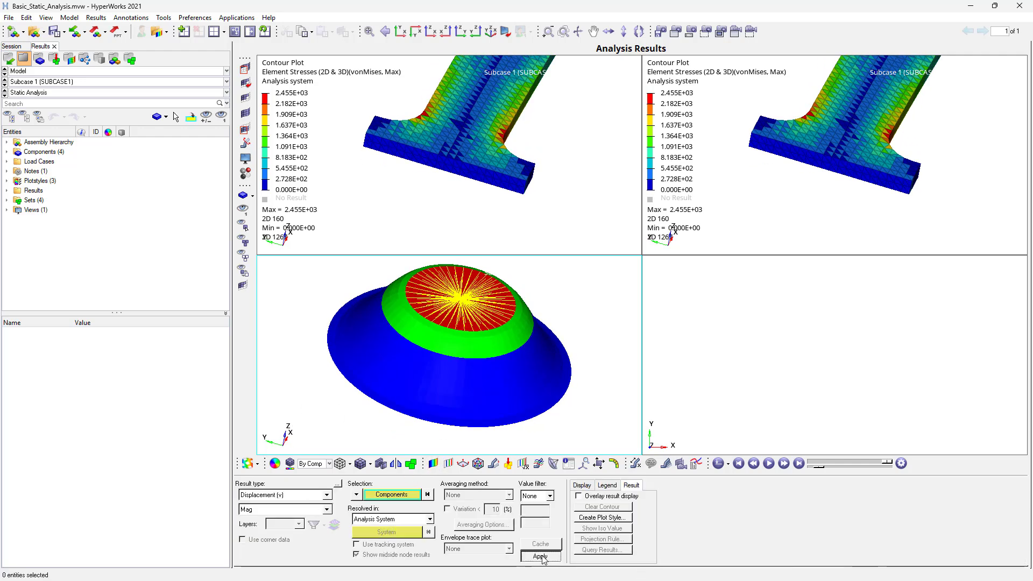
click(541, 557)
ctrl+drag(518, 363, 451, 351)
- Contour the circular plate with Element Stresses (2D & 3D), using the vonMises component and Max layer
click(313, 495)
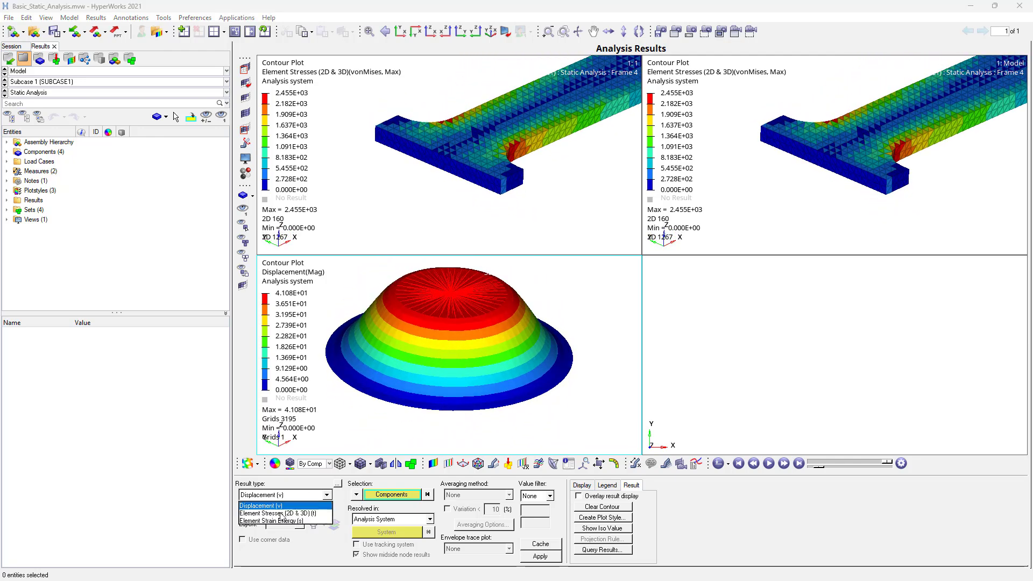
click(280, 514)
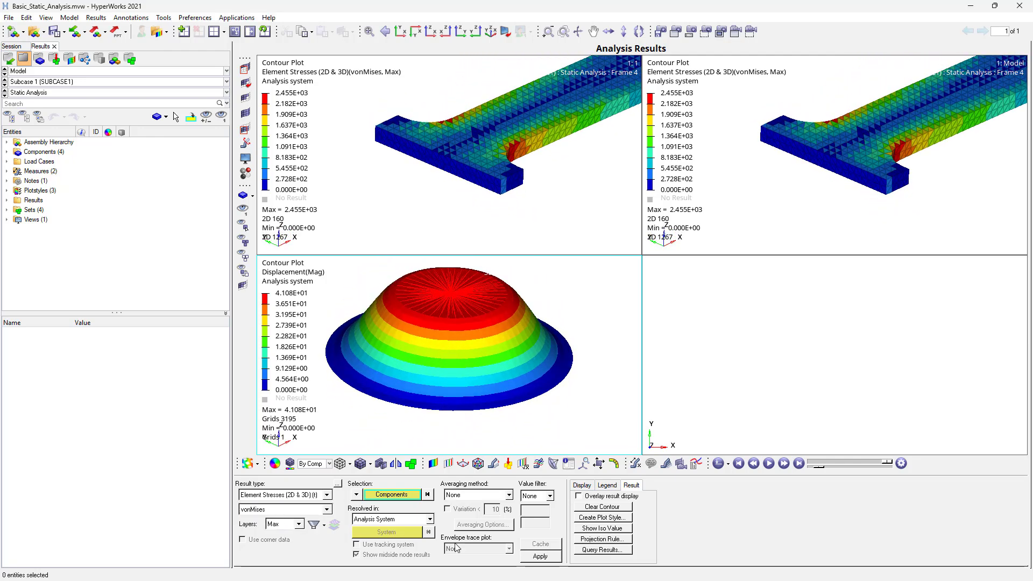
click(539, 557)
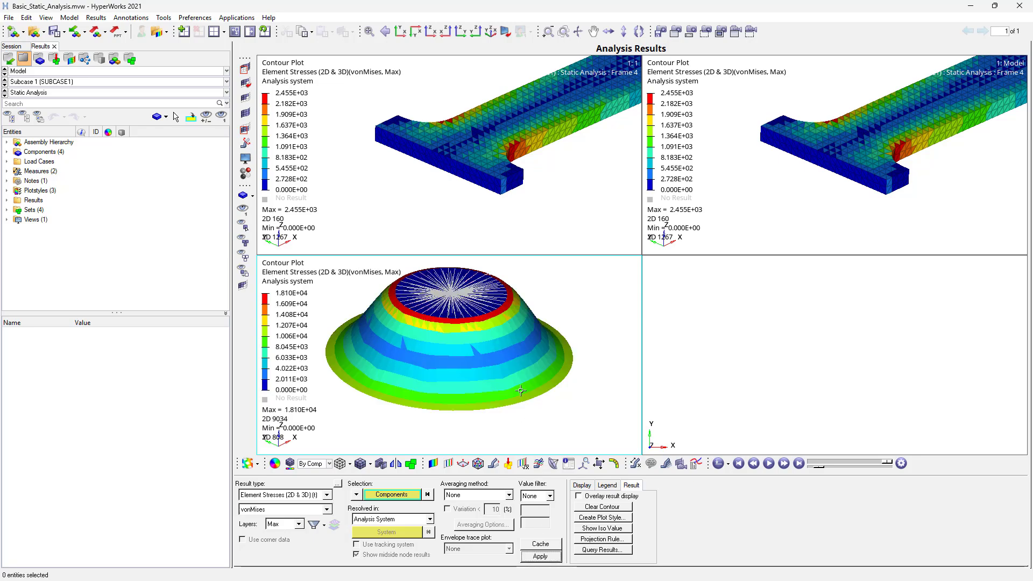
mouse_move(520, 391)
ctrl+mouse_down()
mouse_move(523, 416)
mouse_move(537, 424)
mouse_move(516, 404)
mouse_move(495, 348)
mouse_move(514, 425)
mouse_move(498, 353)
mouse_move(501, 404)
mouse_move(590, 369)
mouse_move(434, 351)
mouse_move(468, 344)
mouse_move(344, 325)
mouse_move(461, 331)
mouse_move(451, 312)
mouse_move(468, 415)
mouse_move(484, 435)
mouse_move(518, 372)
mouse_move(515, 322)
mouse_move(412, 330)
mouse_move(469, 302)
mouse_move(466, 233)
mouse_move(479, 388)
mouse_move(482, 338)
mouse_move(479, 350)
ctrl+mouse_up()
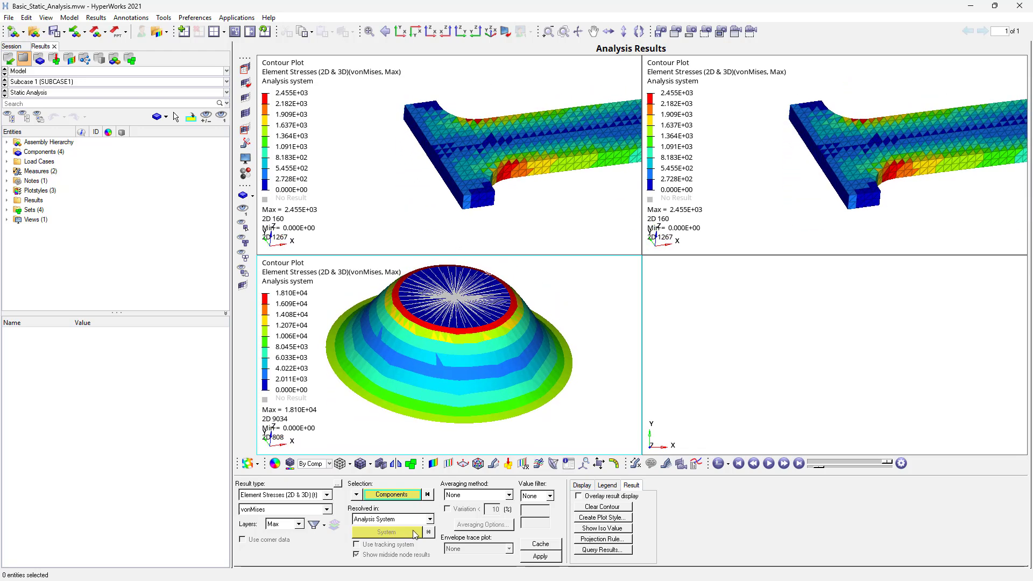
- Switch to the ANSA window with the meshed circular plate model and bring up its general modelling tools
key(super)
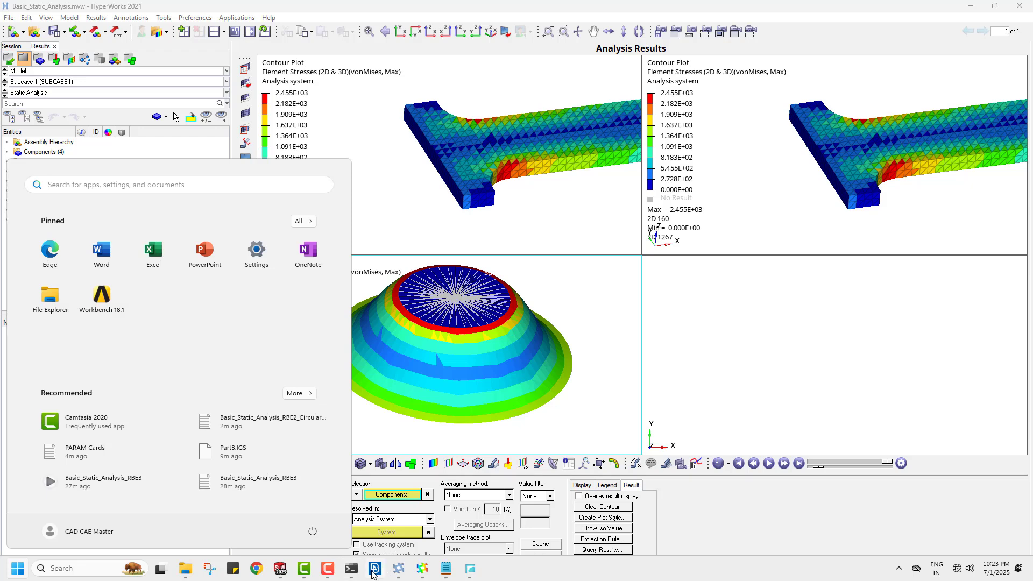
click(375, 569)
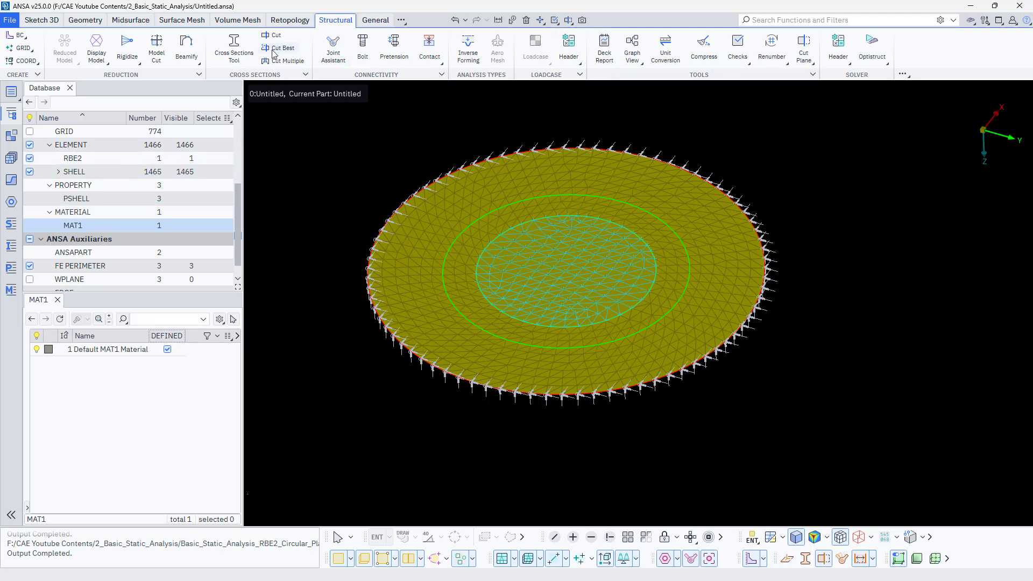
click(173, 21)
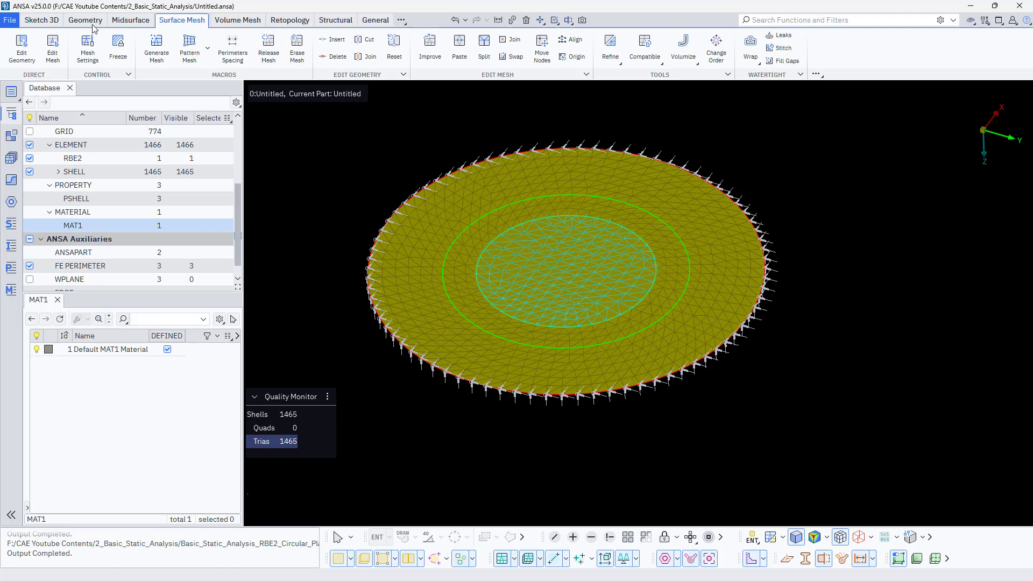
click(375, 21)
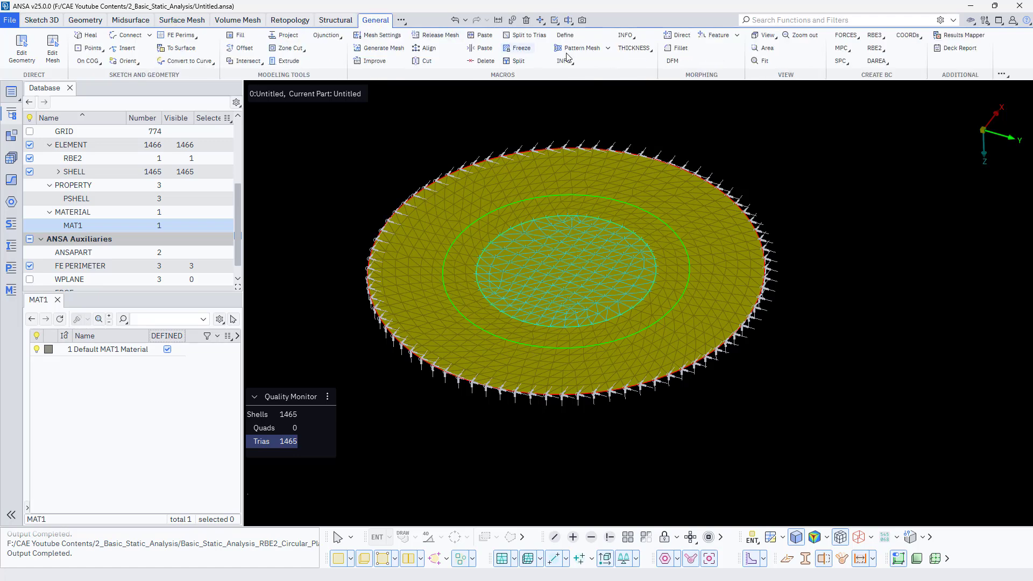
- Create an RBE3 from all nodes of the plate's inner circular area, with REFC 123456, Ci 123 and weighting factor 1, in the current part
click(875, 36)
click(886, 62)
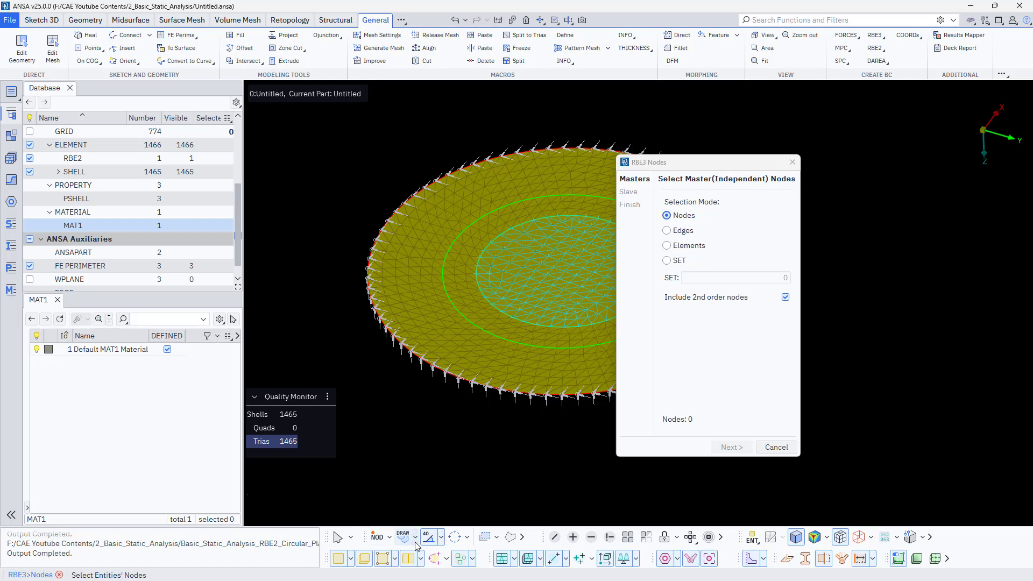
click(414, 538)
click(426, 520)
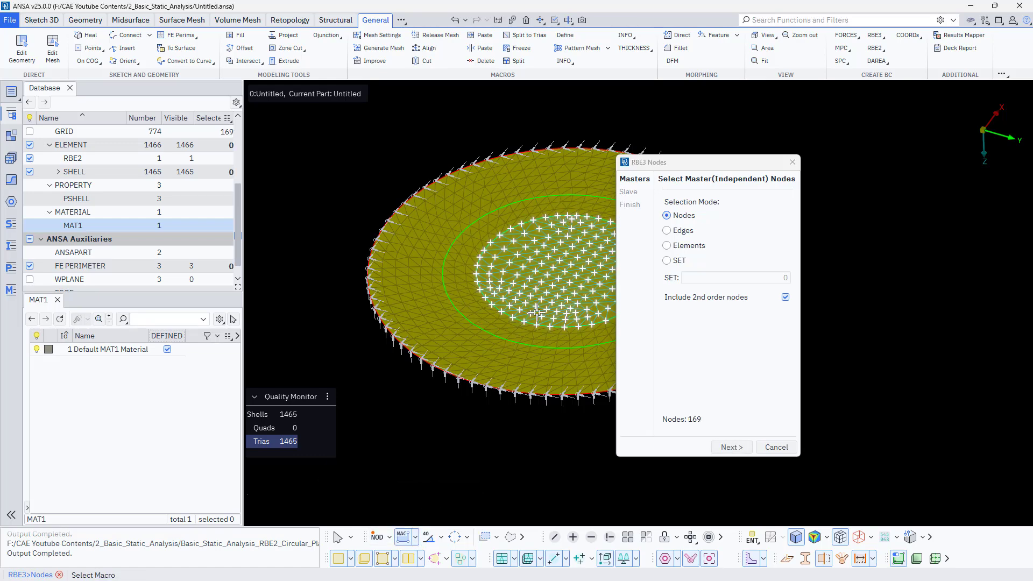
click(533, 302)
middle_click(489, 427)
middle_click(492, 435)
middle_click(492, 434)
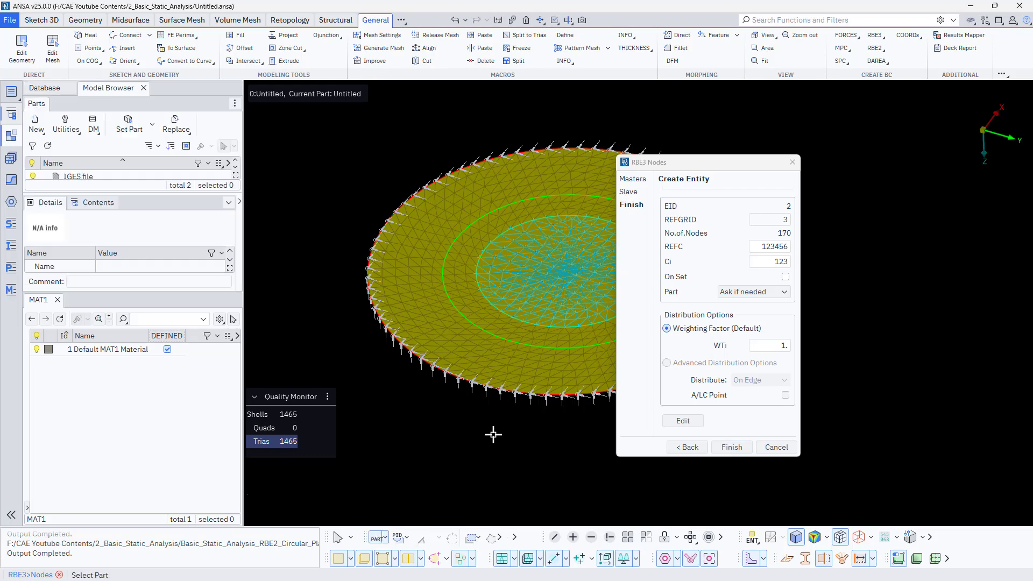
middle_click(799, 465)
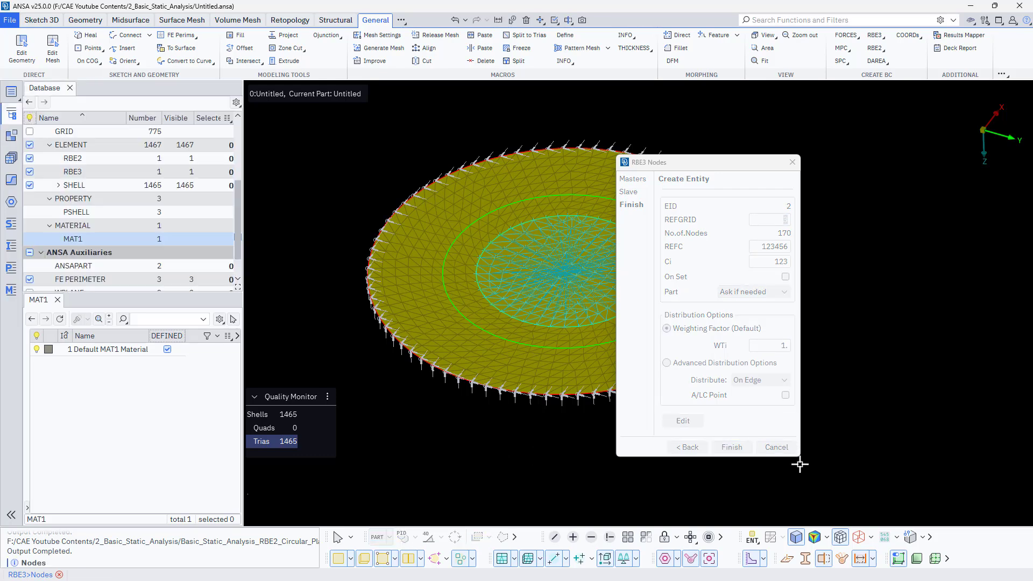
click(776, 448)
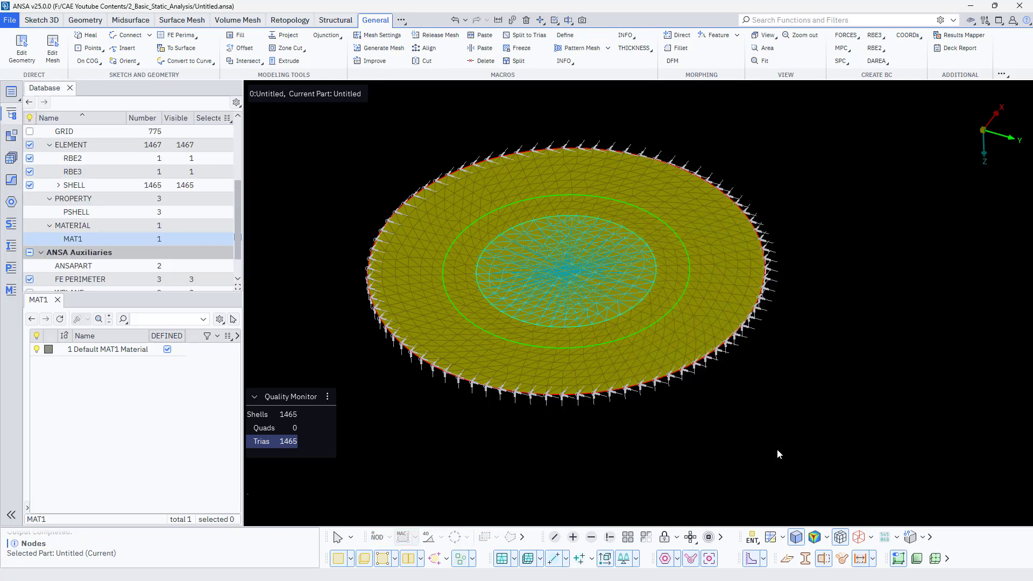
- Examine the centre of the inner circle, where the RBE2 and RBE3 reference nodes and the force vector lie
scroll(581, 272, up, 5)
scroll(495, 288, down, 3)
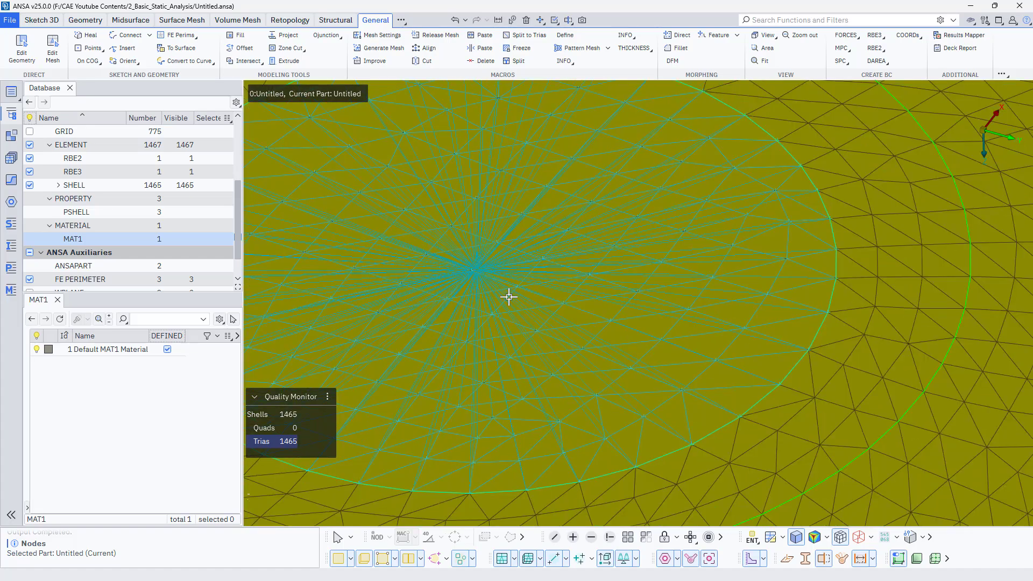
scroll(532, 297, down, 4)
ctrl+drag(533, 294, 530, 199)
scroll(519, 310, up, 5)
scroll(511, 400, up, 1)
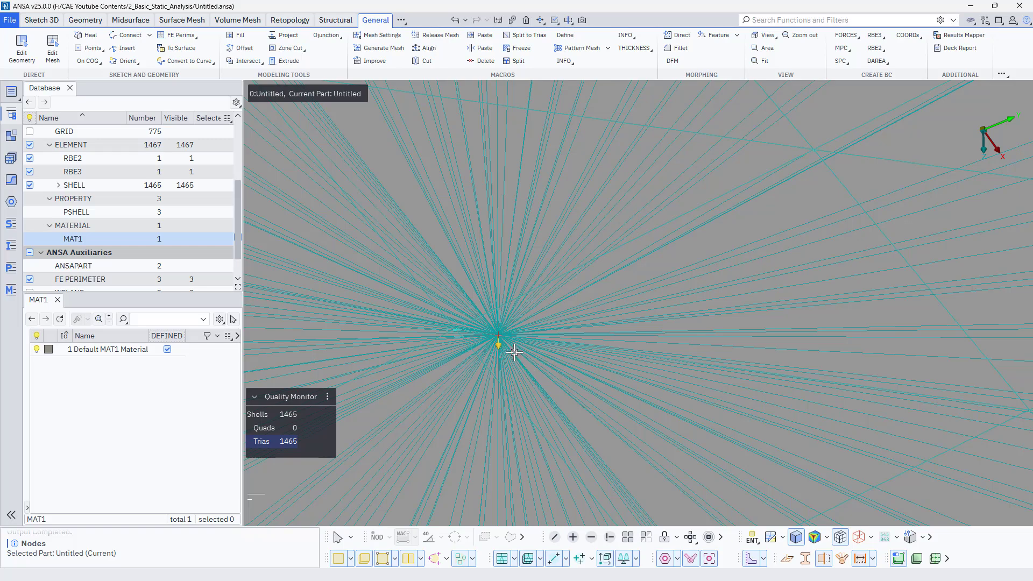
scroll(459, 295, up, 2)
scroll(422, 240, up, 3)
scroll(447, 200, up, 3)
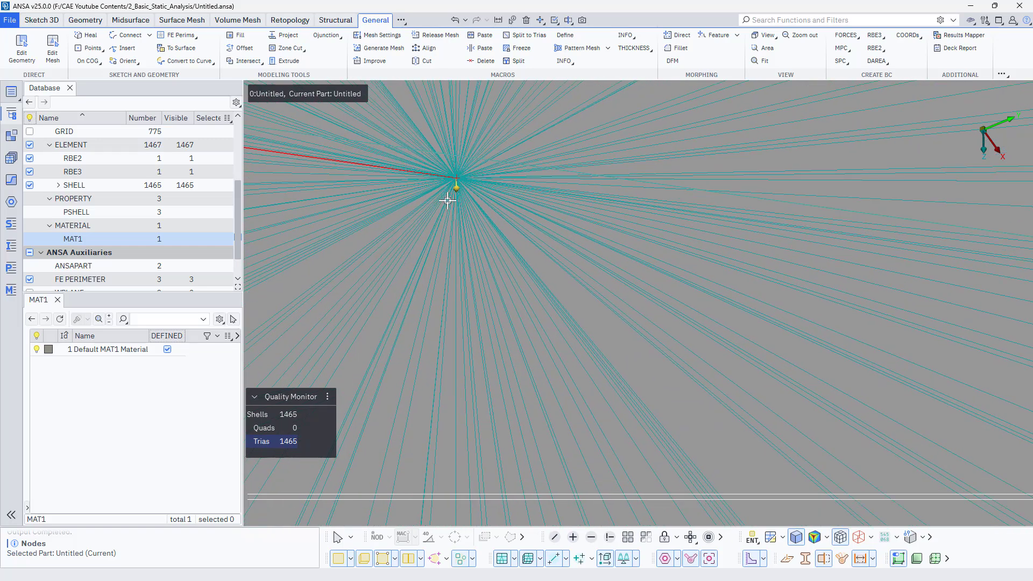
ctrl+middle_drag(496, 152, 492, 321)
ctrl+drag(491, 321, 468, 289)
scroll(488, 319, down, 5)
scroll(489, 320, down, 1)
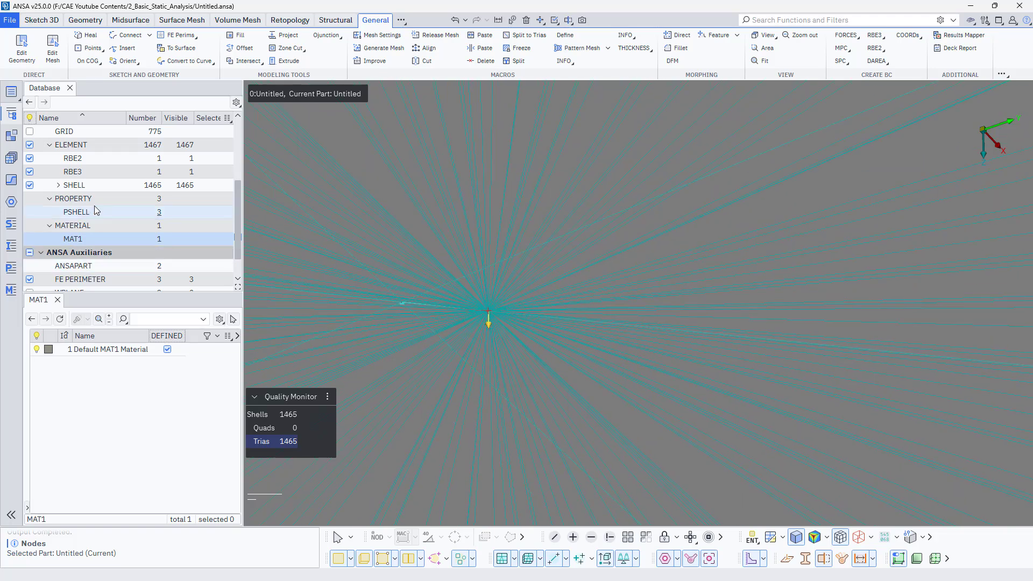
- Inspect the force's definition to check which node it is applied to, leaving its values as they are
click(76, 212)
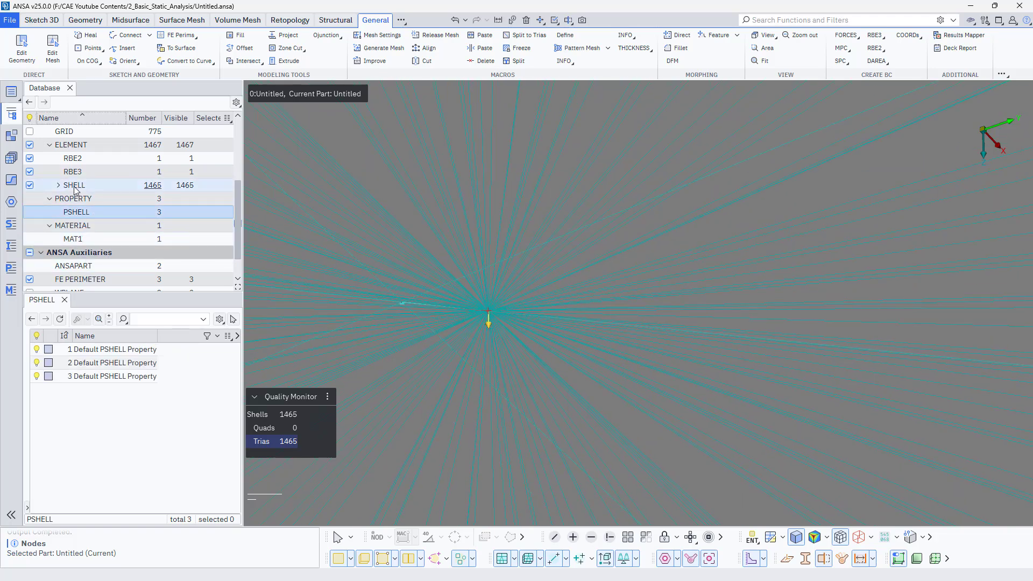
scroll(78, 226, up, 3)
click(75, 212)
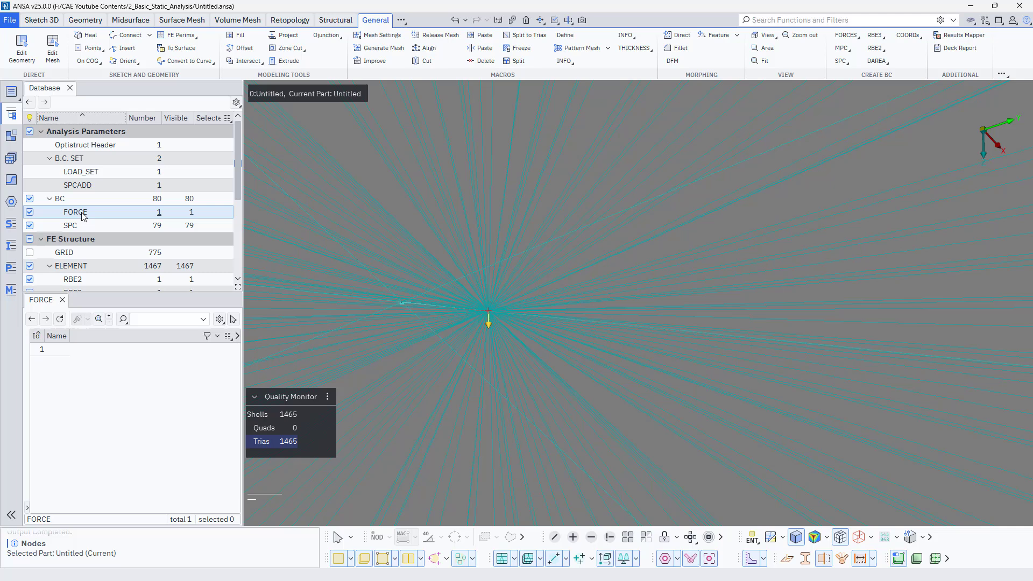
double_click(54, 349)
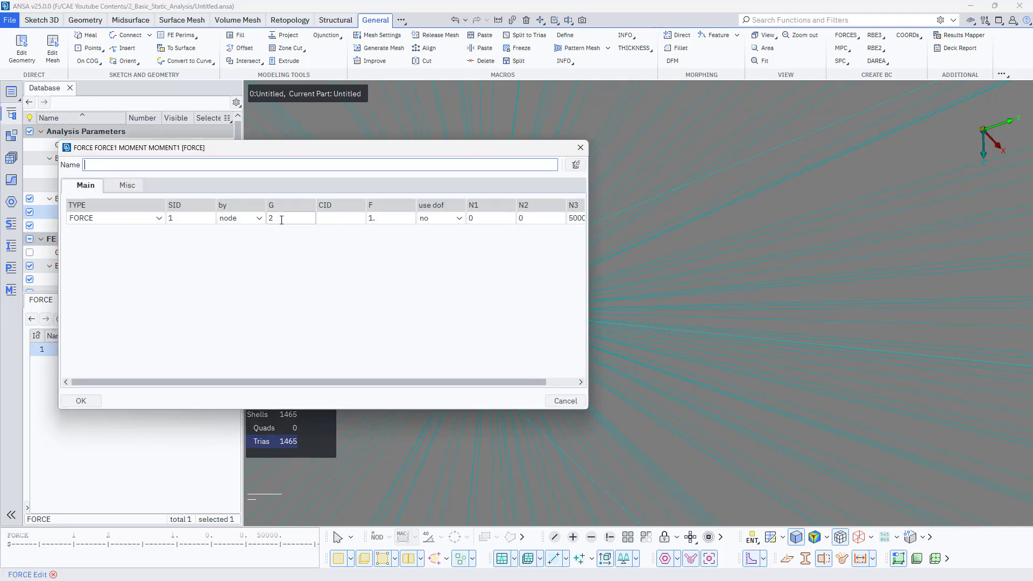
drag(282, 220, 263, 221)
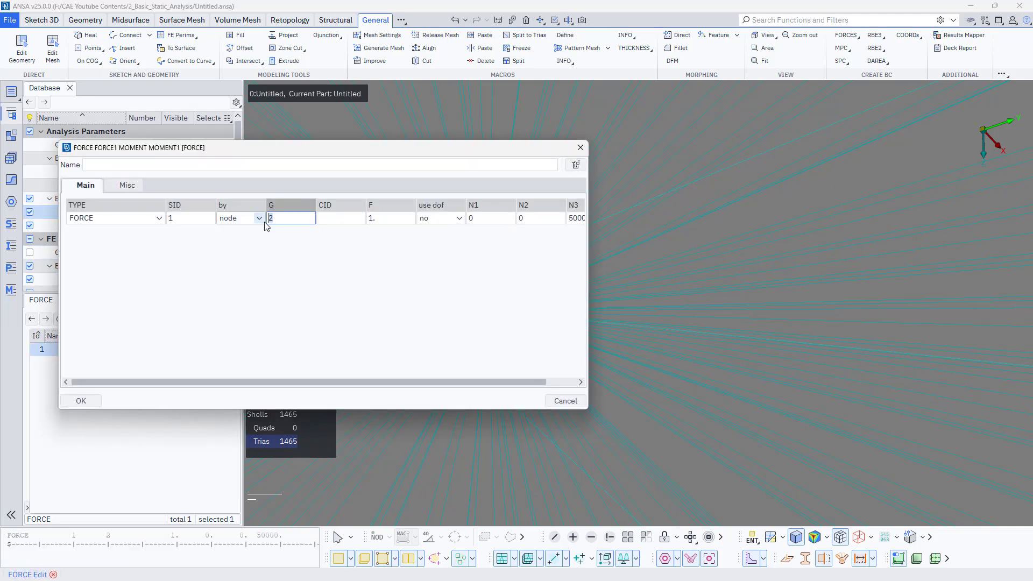
click(569, 402)
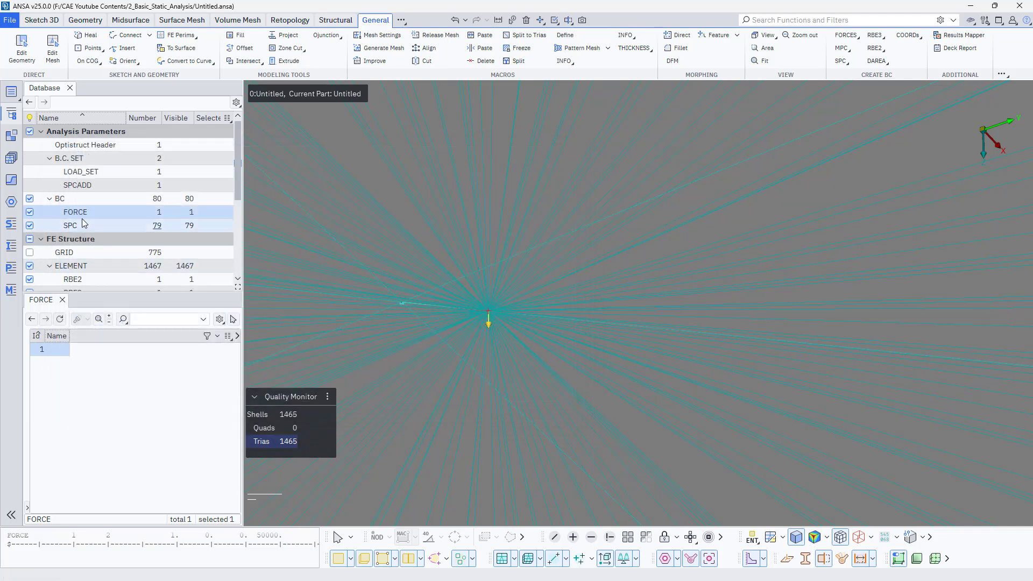
- Hide the RBE3, delete the RBE2 element from the model, and show the RBE3 again
scroll(75, 266, down, 3)
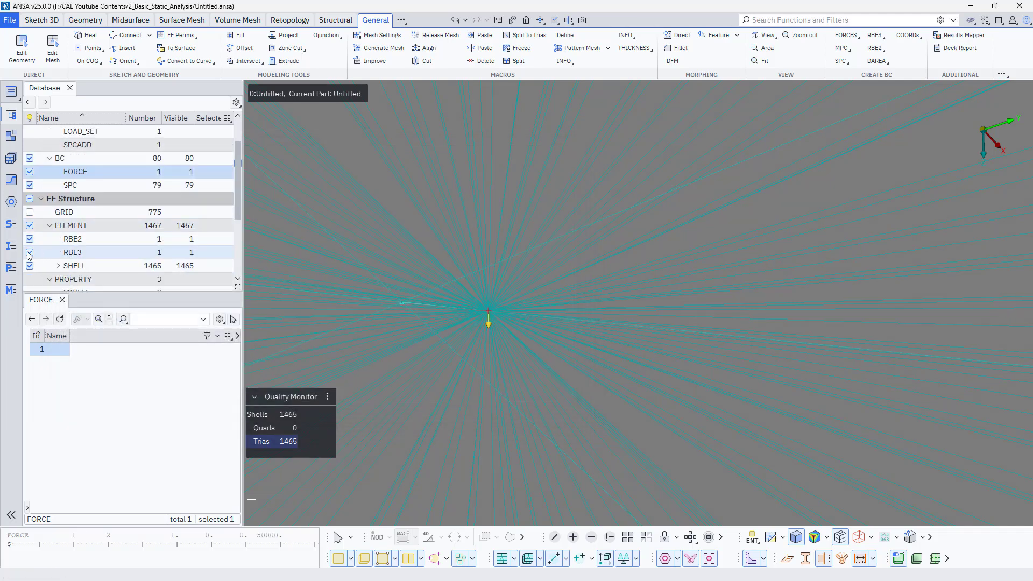
click(29, 253)
click(75, 242)
right_click(75, 243)
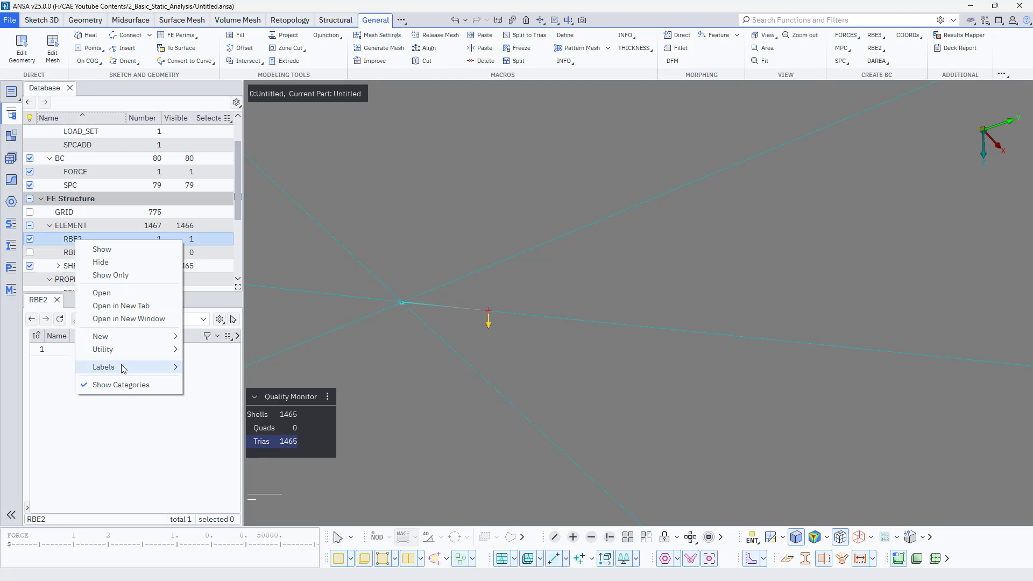
key(Escape)
click(43, 350)
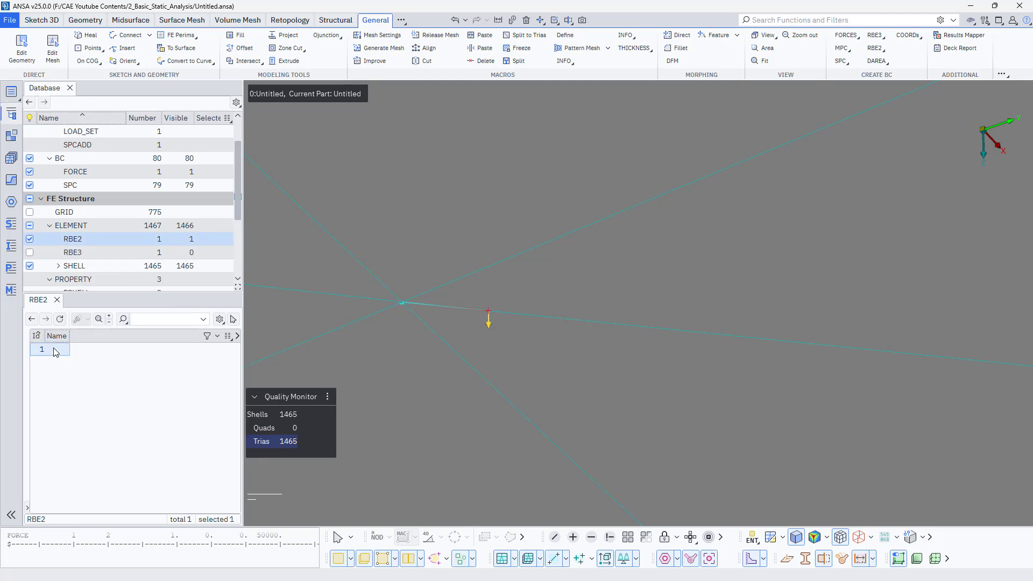
right_click(54, 349)
click(82, 453)
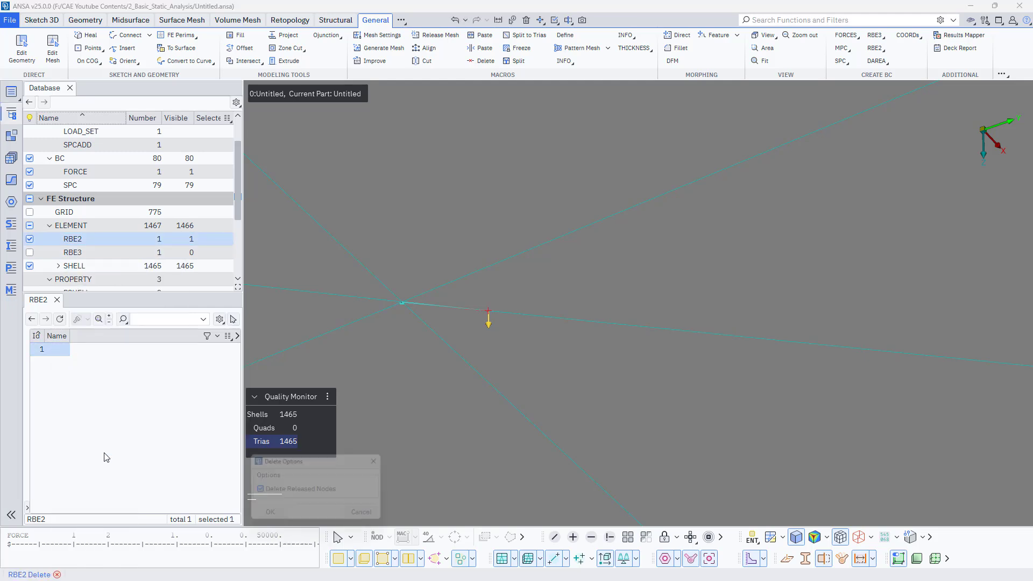
click(268, 517)
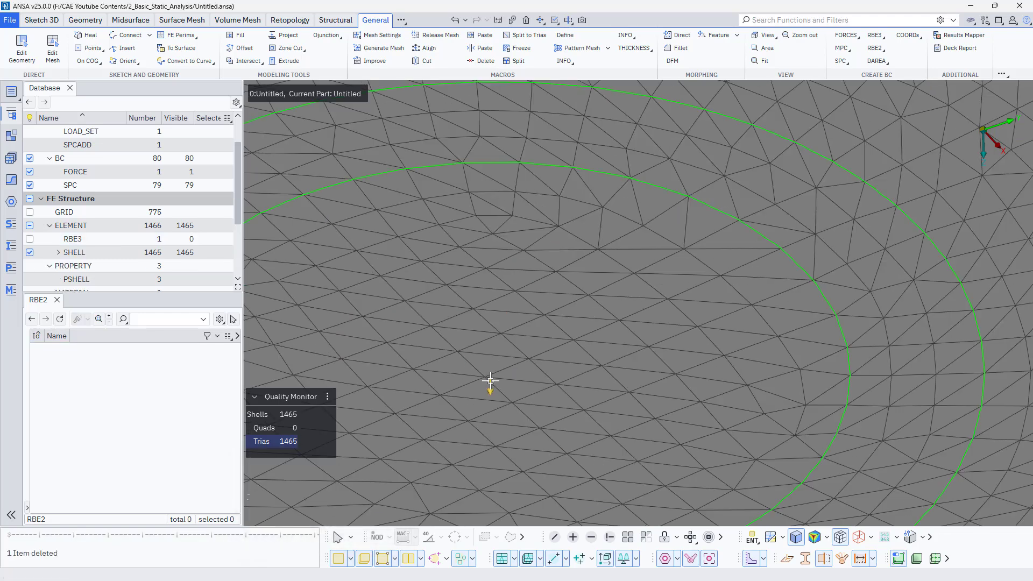
click(30, 239)
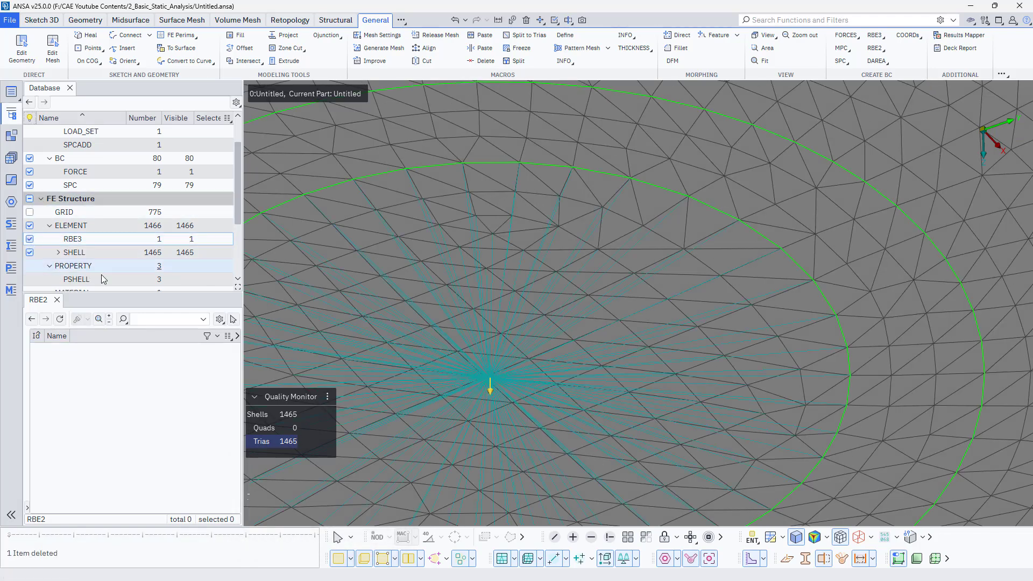
- Inspect the RBE3's definition to check its reference node, leaving its values as they are
click(78, 239)
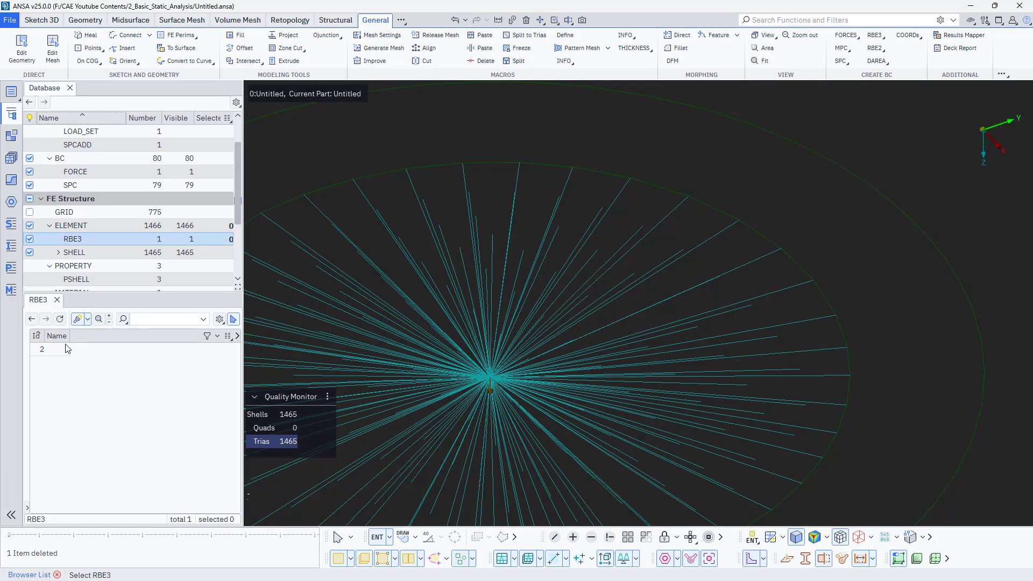
double_click(68, 349)
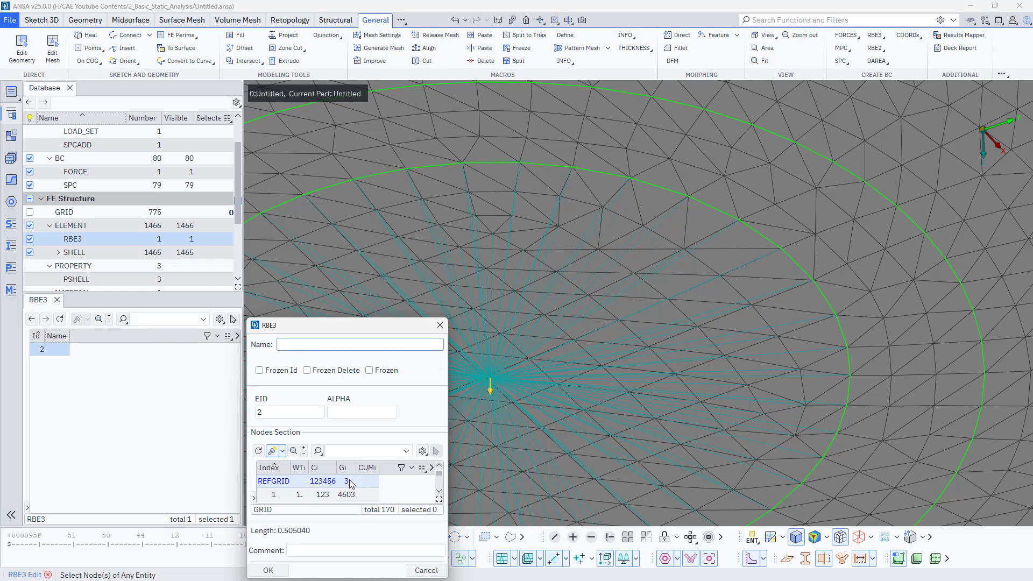
click(268, 571)
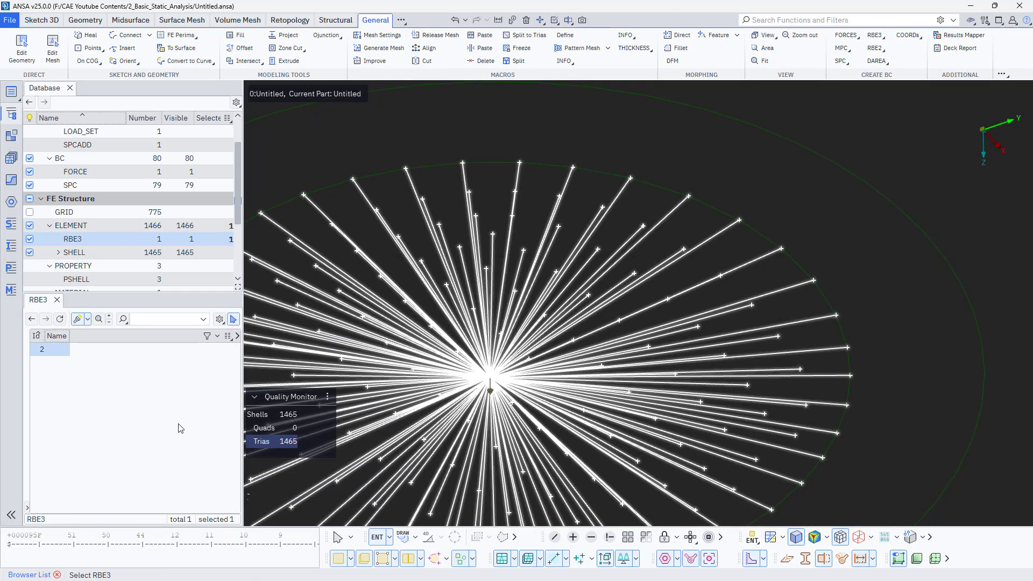
key(Escape)
- Display the grid nodes and examine the RBE3's centre, where its reference node and the force's node lie
scroll(491, 383, up, 10)
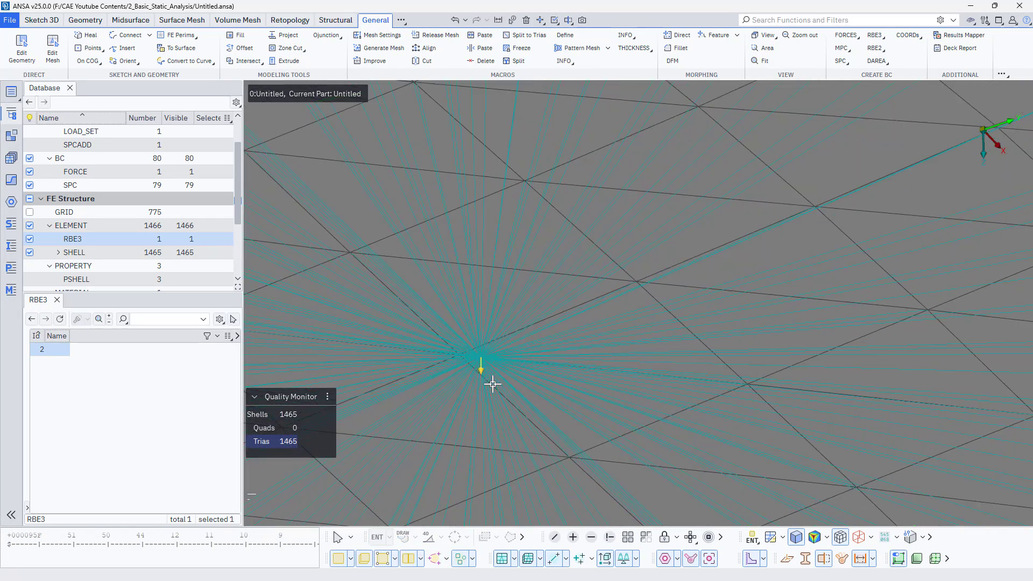
mouse_move(388, 169)
ctrl+mouse_down()
mouse_move(396, 249)
mouse_move(396, 156)
mouse_move(375, 158)
mouse_move(414, 150)
mouse_move(495, 237)
mouse_move(480, 244)
mouse_move(486, 239)
ctrl+mouse_up()
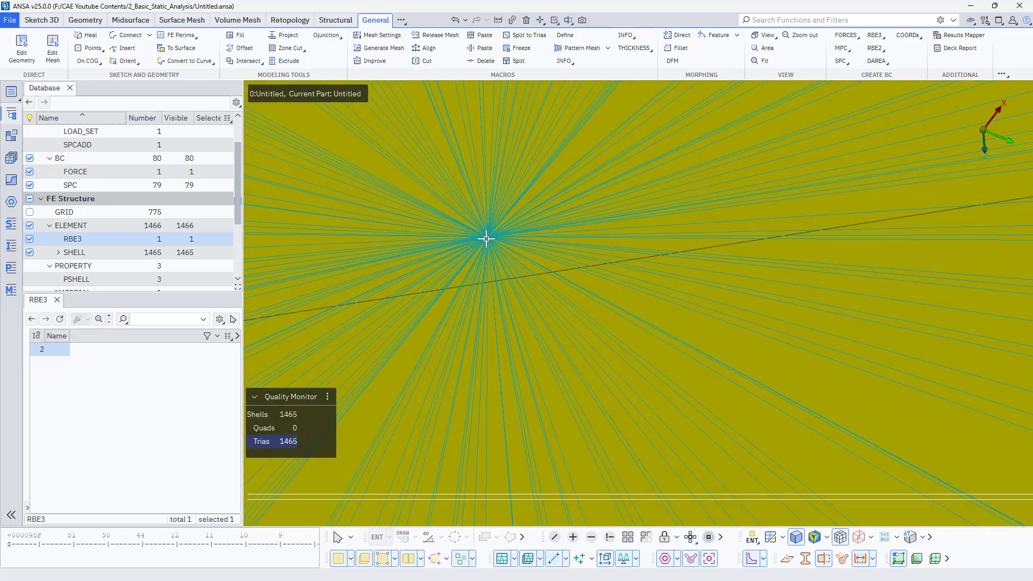
click(29, 213)
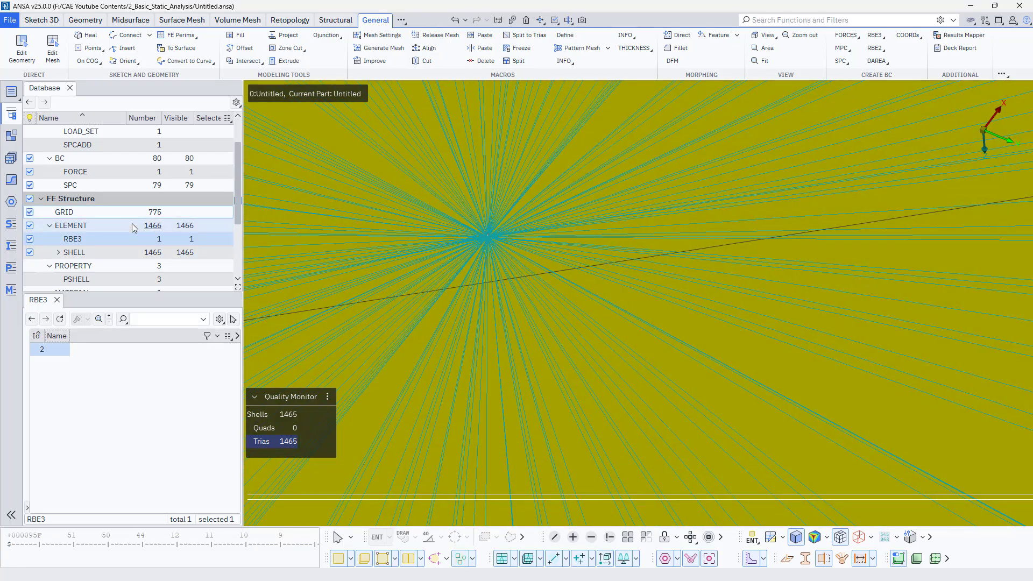
mouse_move(438, 228)
ctrl+mouse_down()
mouse_move(438, 182)
mouse_move(434, 194)
ctrl+mouse_up()
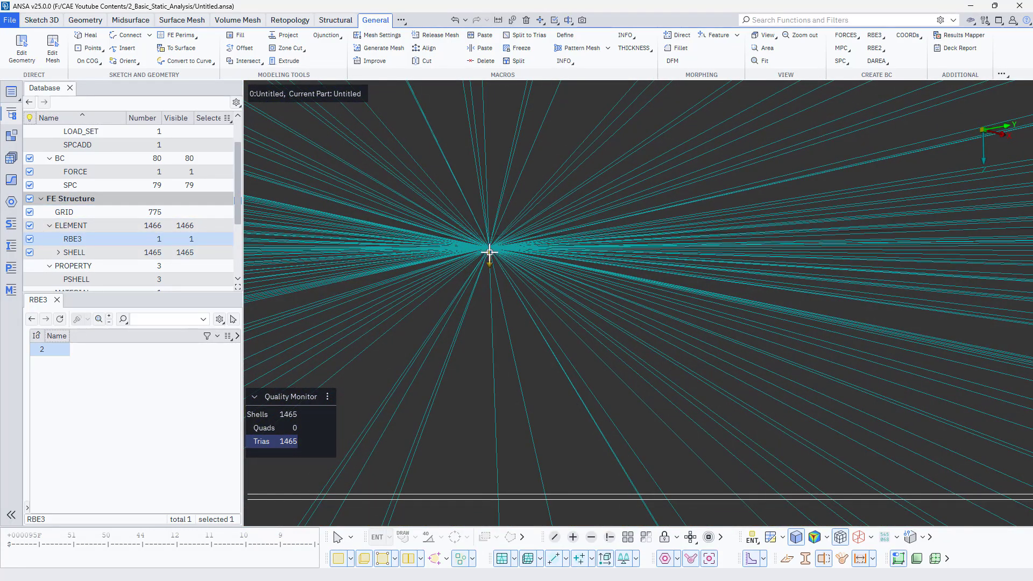
ctrl+drag(490, 252, 494, 203)
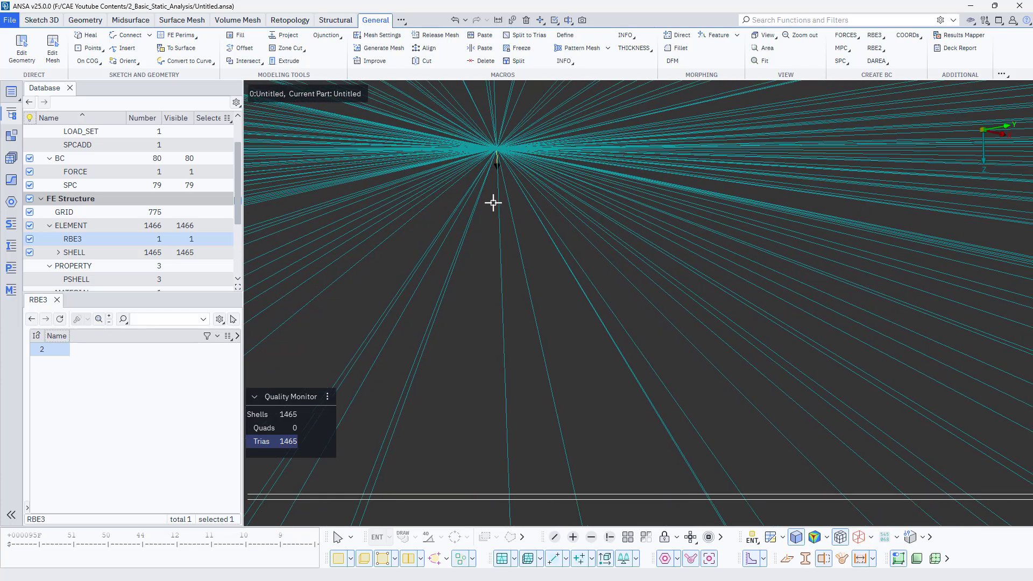
ctrl+middle_drag(494, 203, 481, 296)
click(68, 378)
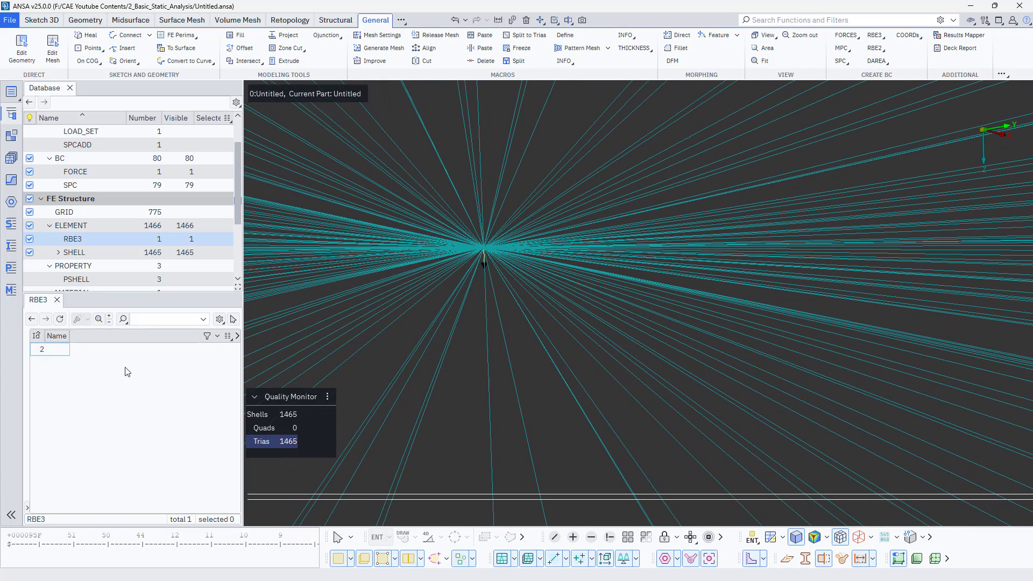
scroll(434, 290, down, 10)
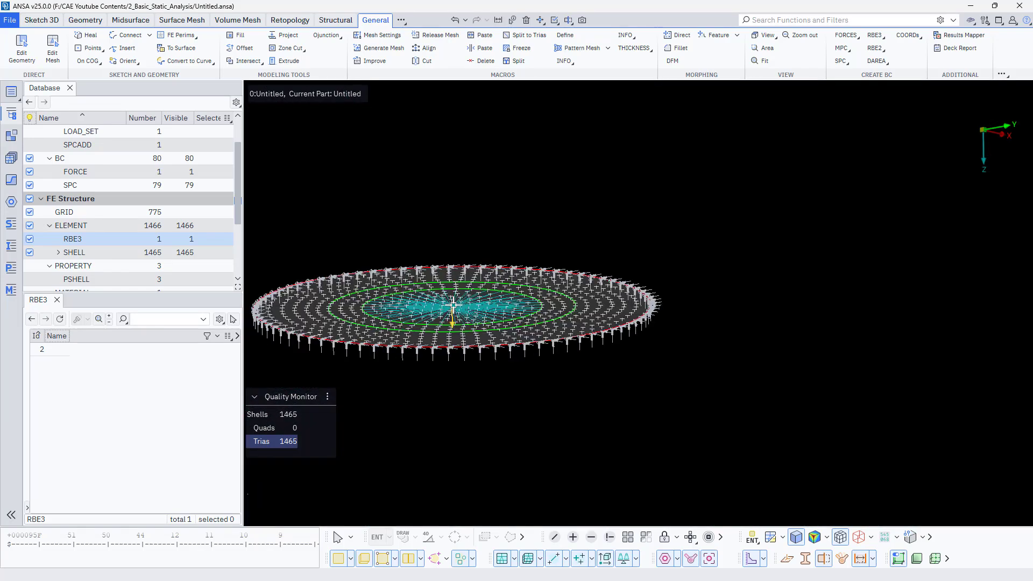
scroll(453, 305, up, 5)
ctrl+drag(448, 297, 435, 280)
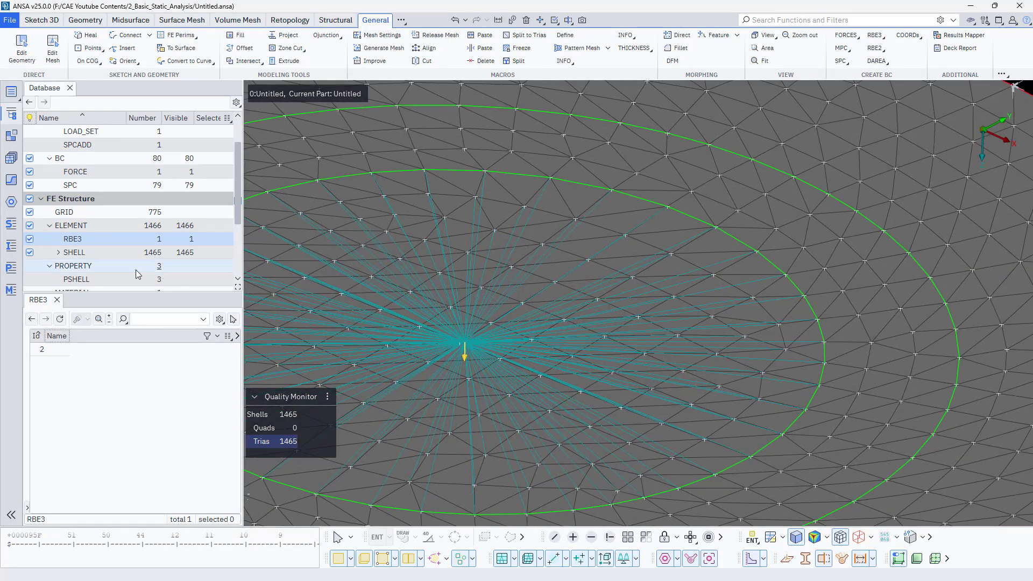
- Hide the shell elements so that the RBE3 is the only element type shown
click(30, 226)
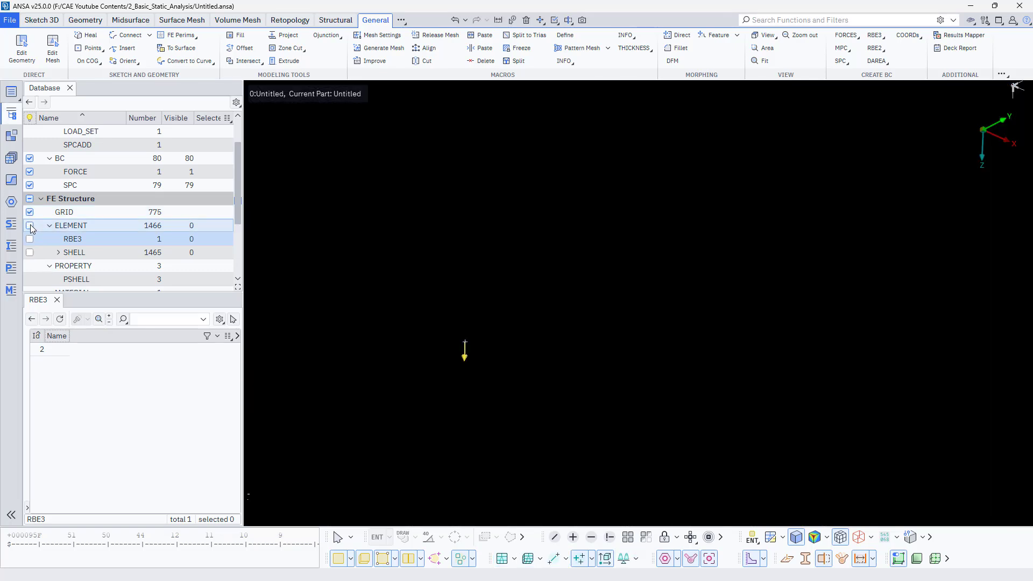
click(30, 239)
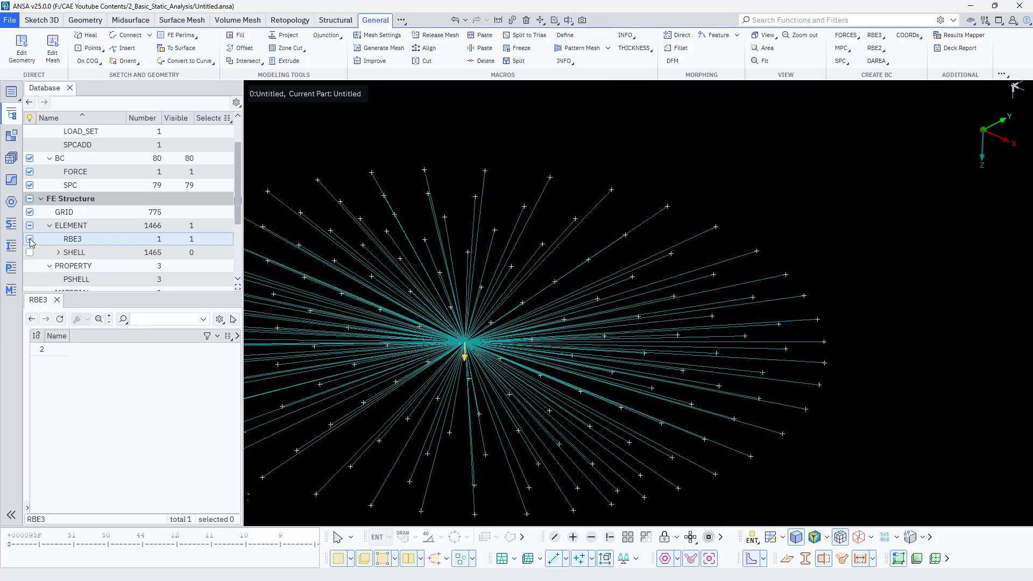
ctrl+drag(348, 306, 431, 323)
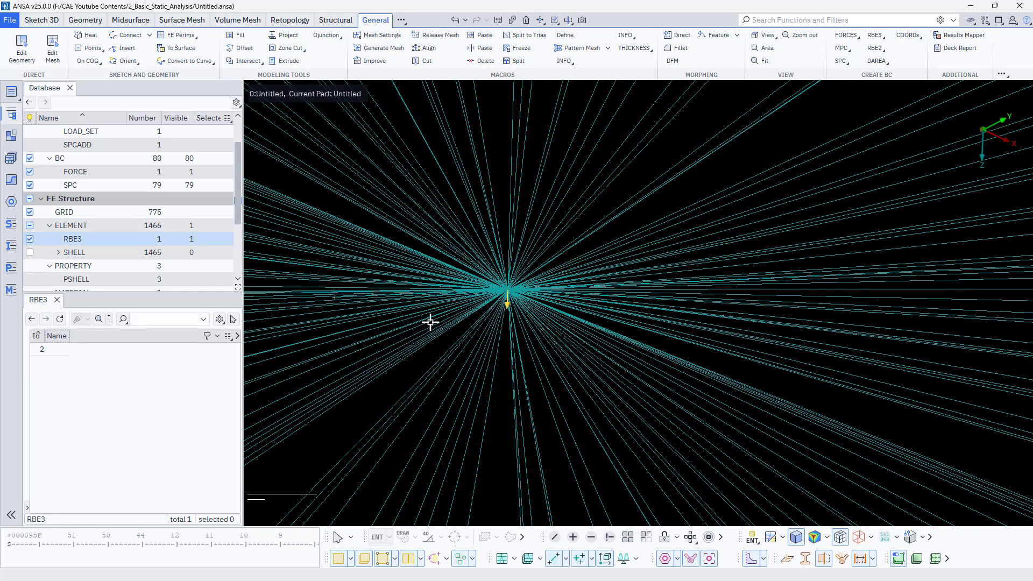
ctrl+drag(485, 284, 447, 408)
ctrl+drag(455, 356, 448, 333)
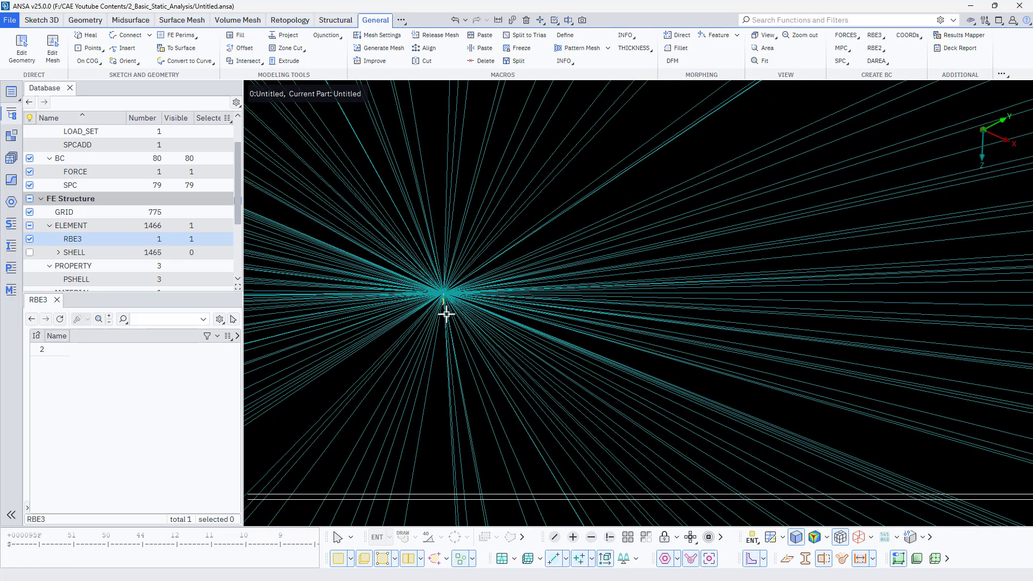
- Paste the RBE3's reference node 3 onto the force's node 2 with Paste Nodes
click(485, 36)
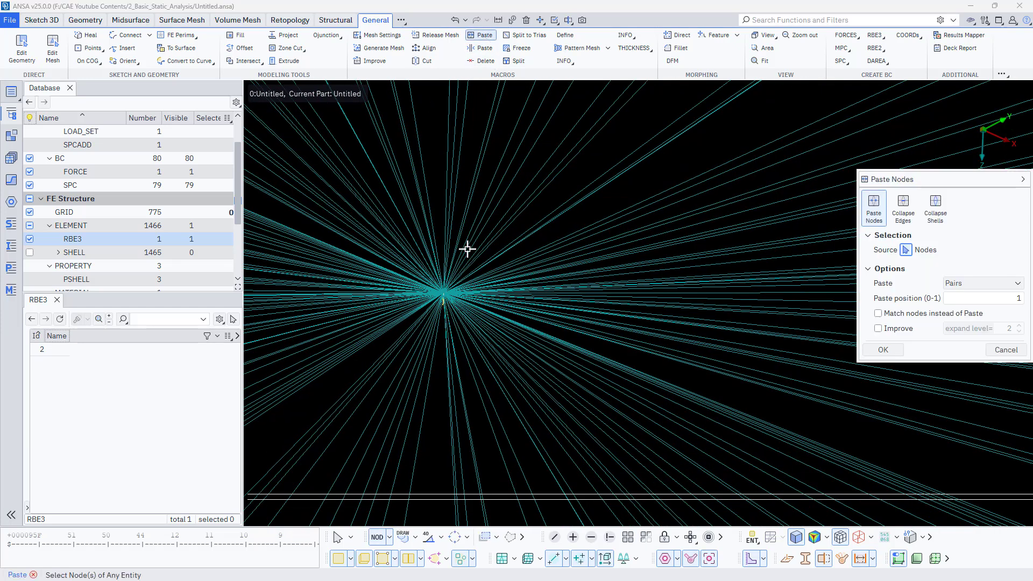
middle_click(447, 295)
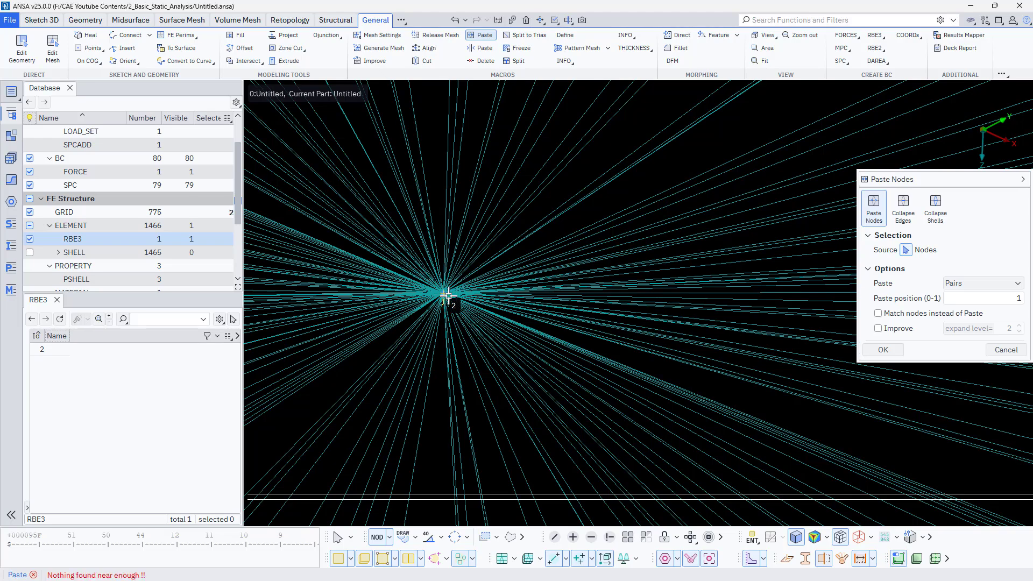
ctrl+drag(461, 292, 465, 367)
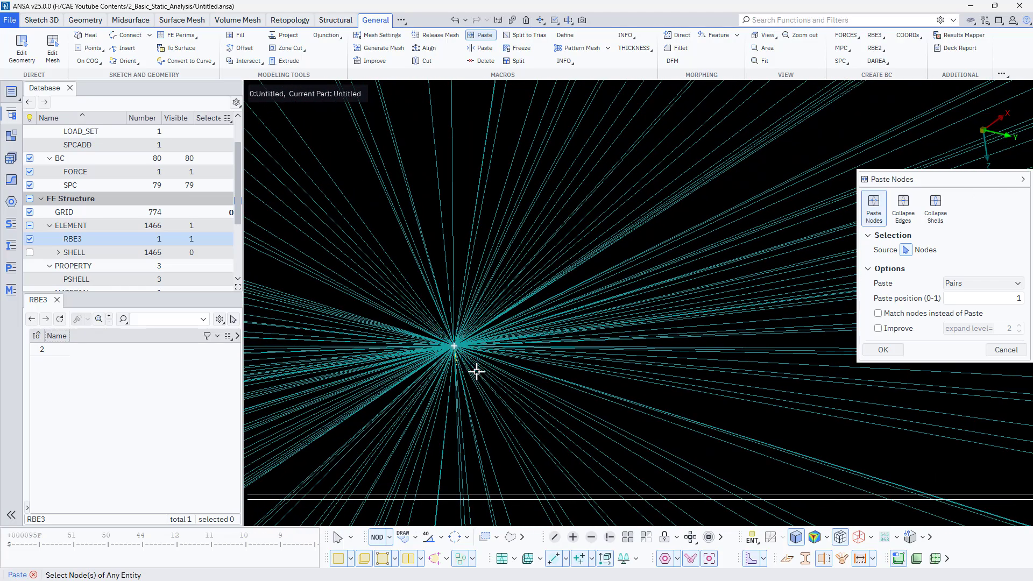
middle_click(473, 354)
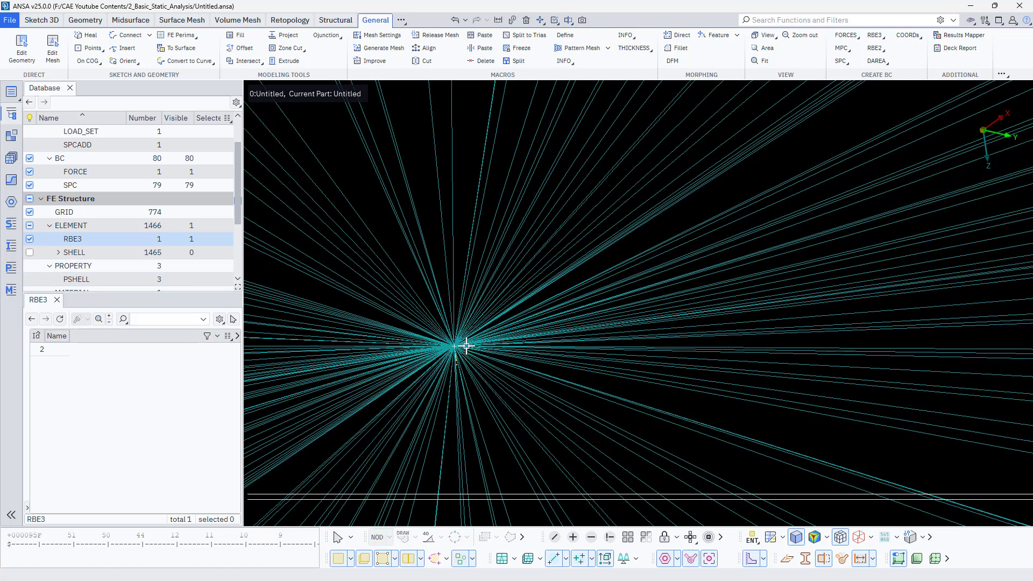
- Check the RBE3's reference node and the FORCE entry without changing their values
double_click(61, 349)
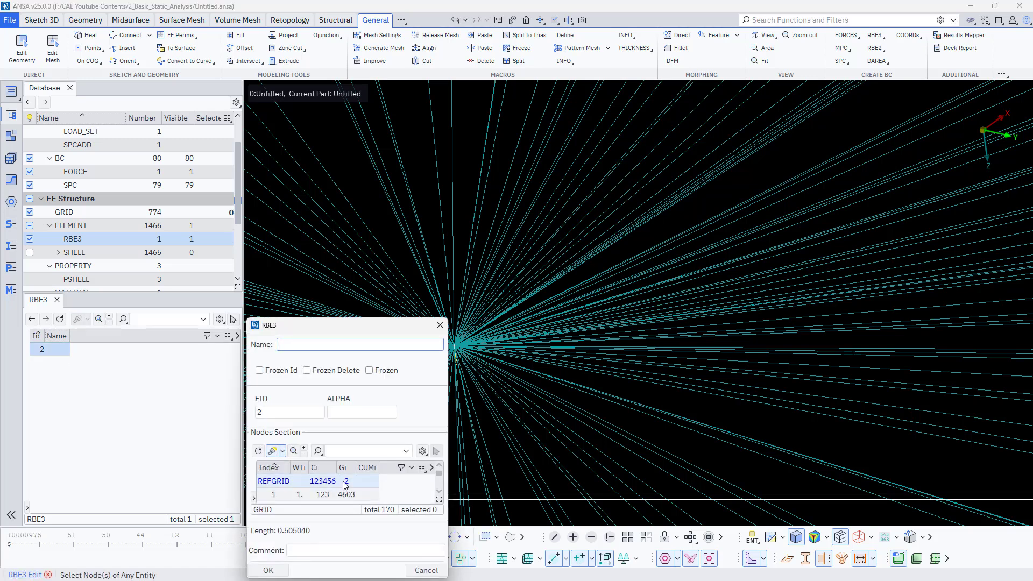
click(272, 570)
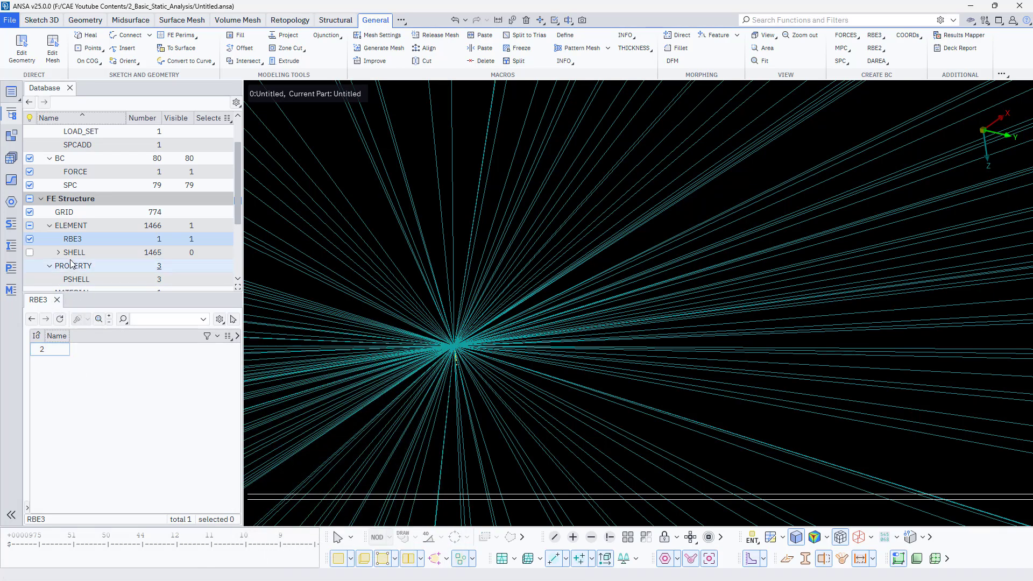
click(76, 172)
double_click(49, 353)
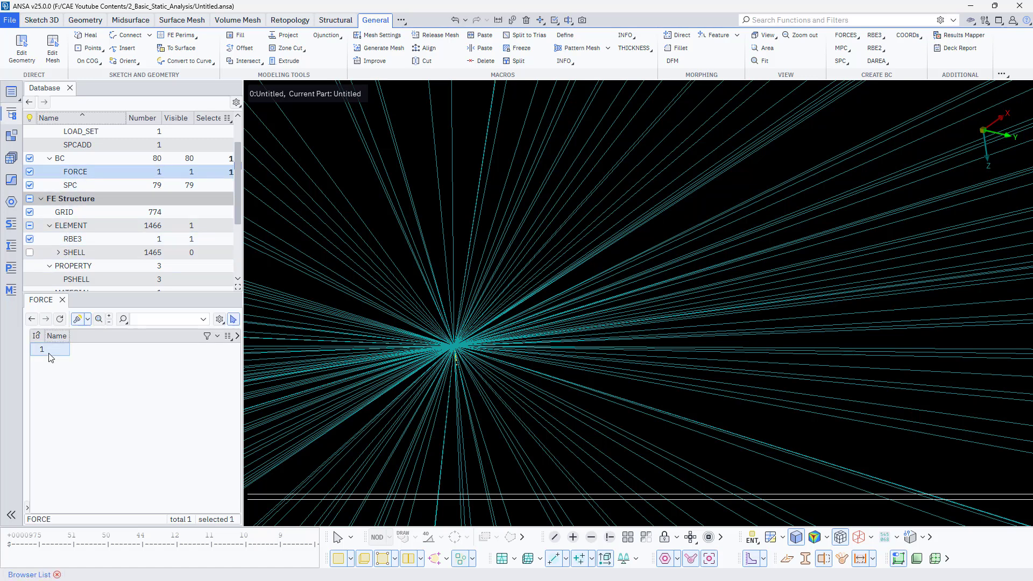
click(80, 401)
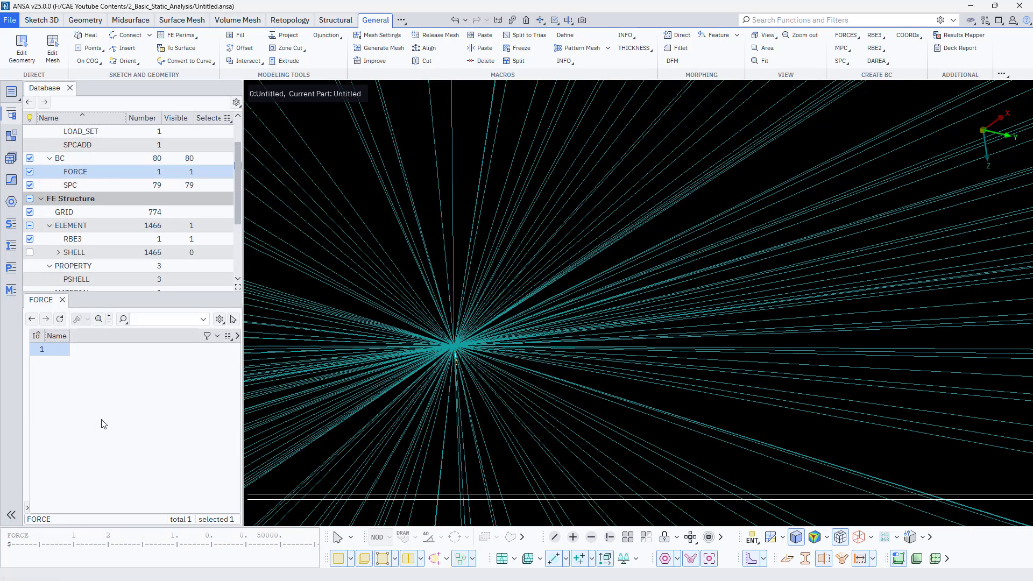
- Show the shell elements again and hide the grid nodes, with the whole plate in view
click(30, 253)
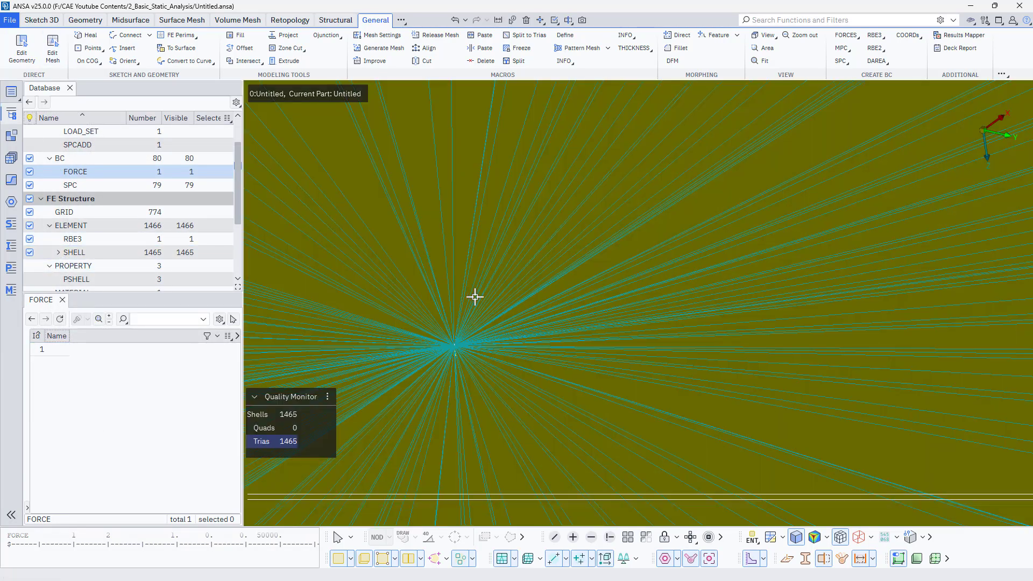
scroll(475, 297, down, 10)
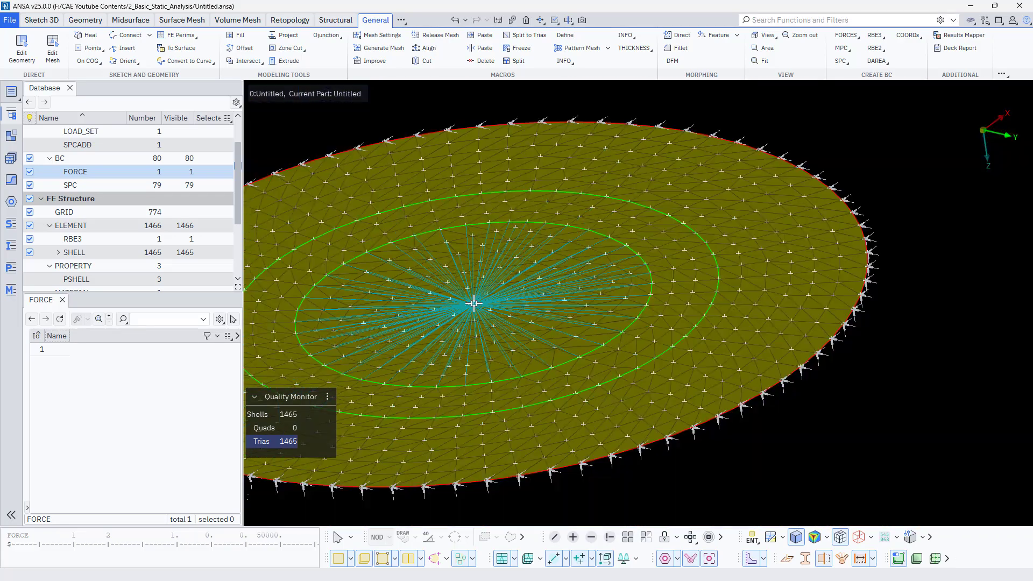
scroll(474, 303, down, 5)
ctrl+drag(474, 302, 464, 321)
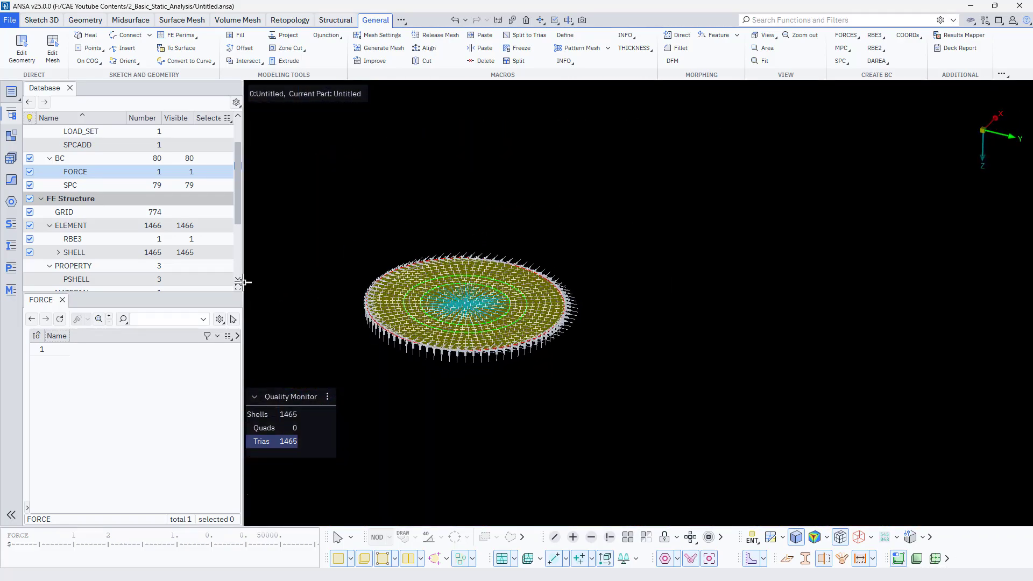
click(29, 213)
scroll(489, 331, up, 8)
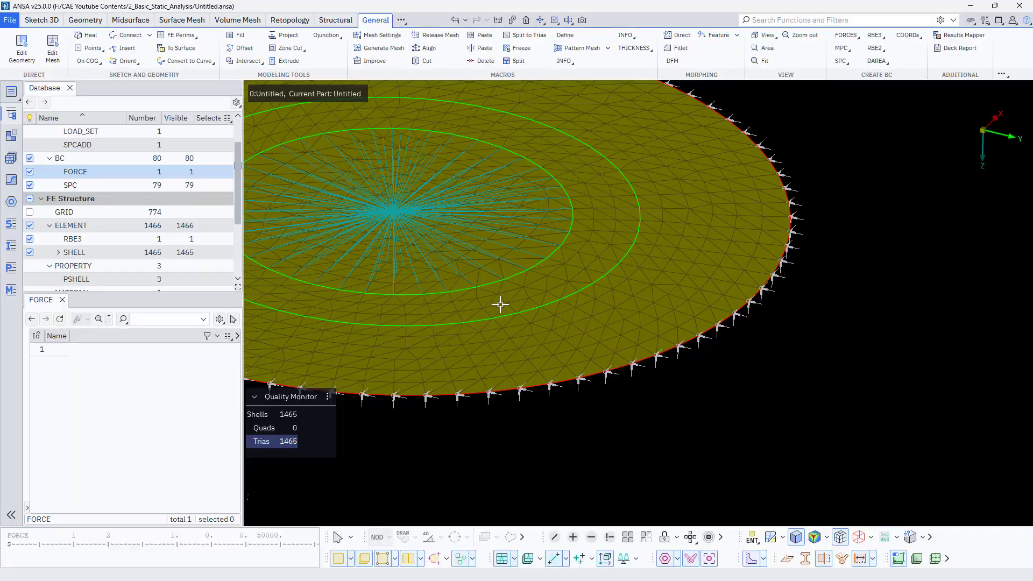
ctrl+drag(500, 305, 481, 347)
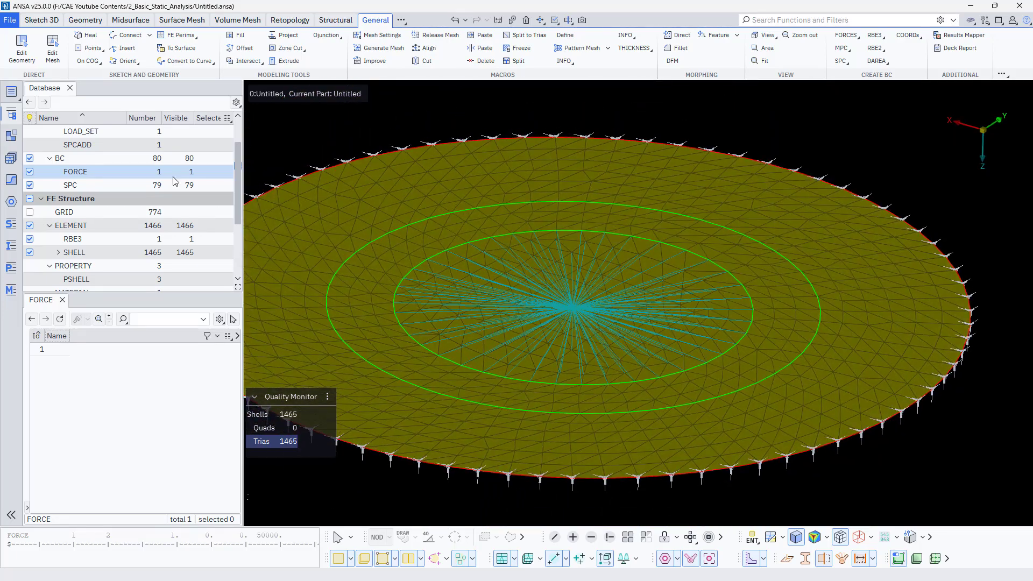
- Export the model as an OptiStruct file named Basic_Static_Analysis_RBE3_Circular_Plate.fem in the 2_Basic_Static_Analysis folder
click(10, 20)
mouse_move(31, 140)
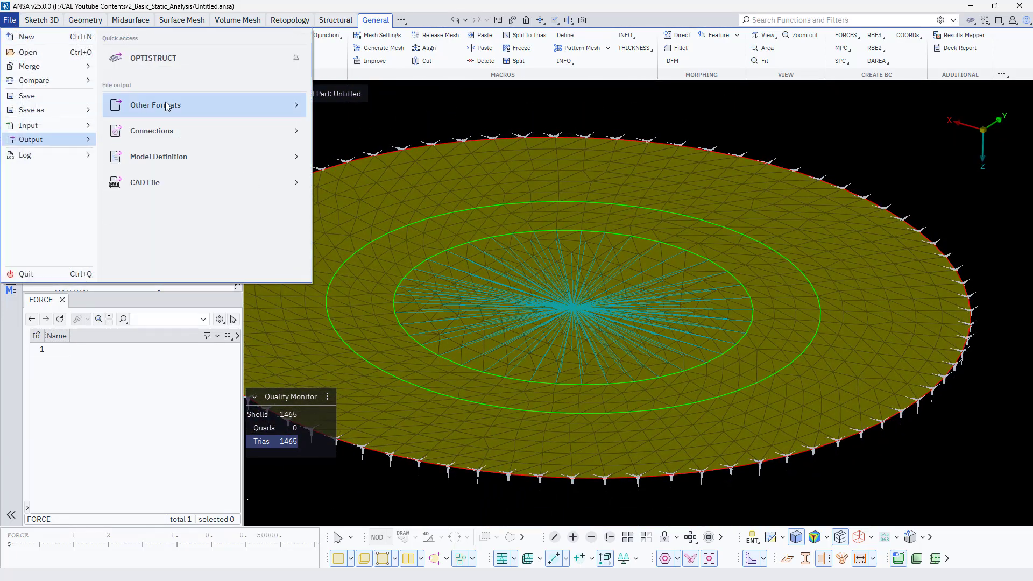
click(162, 59)
click(533, 156)
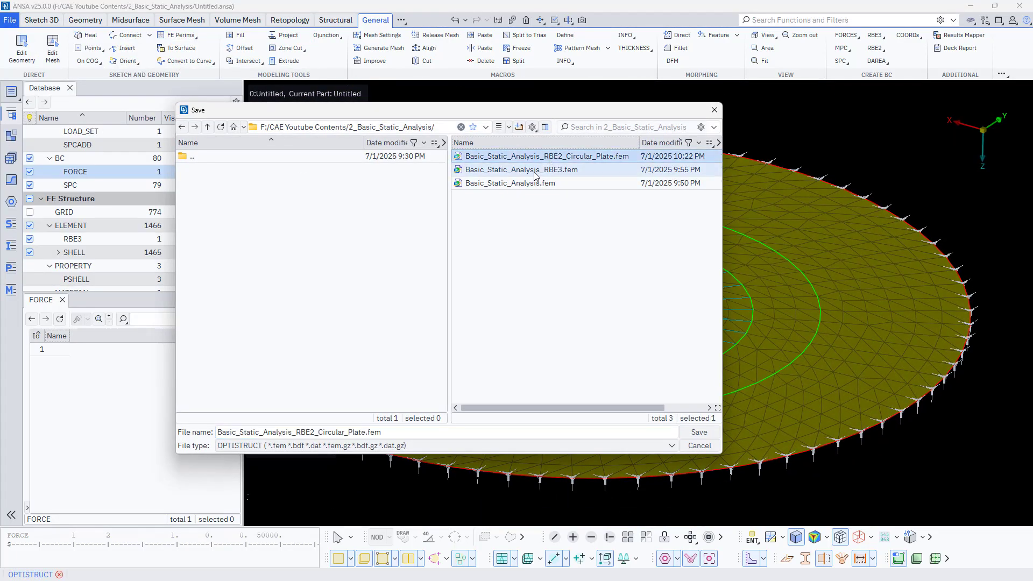
click(314, 432)
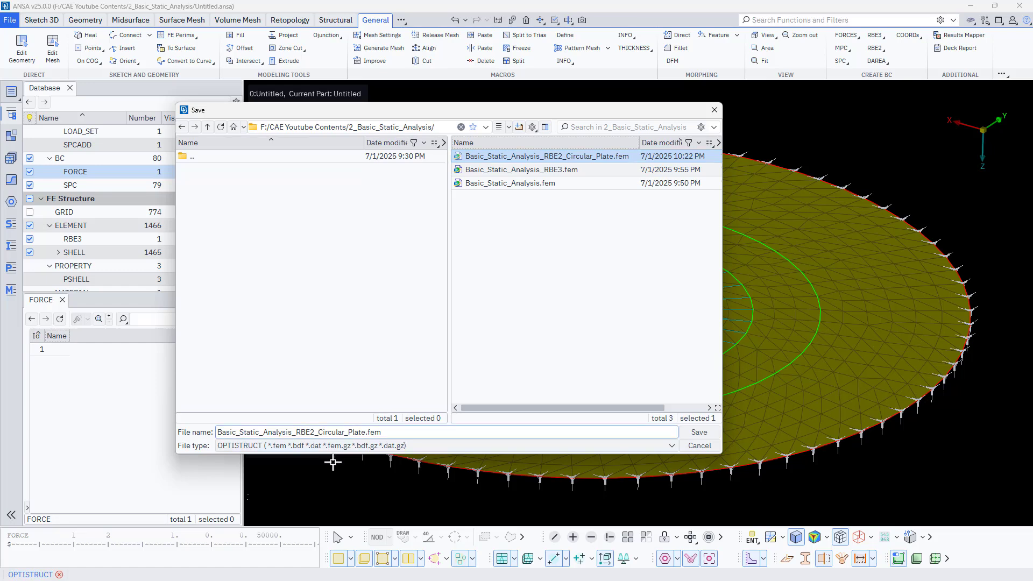
key(BackSpace)
text(3)
click(699, 433)
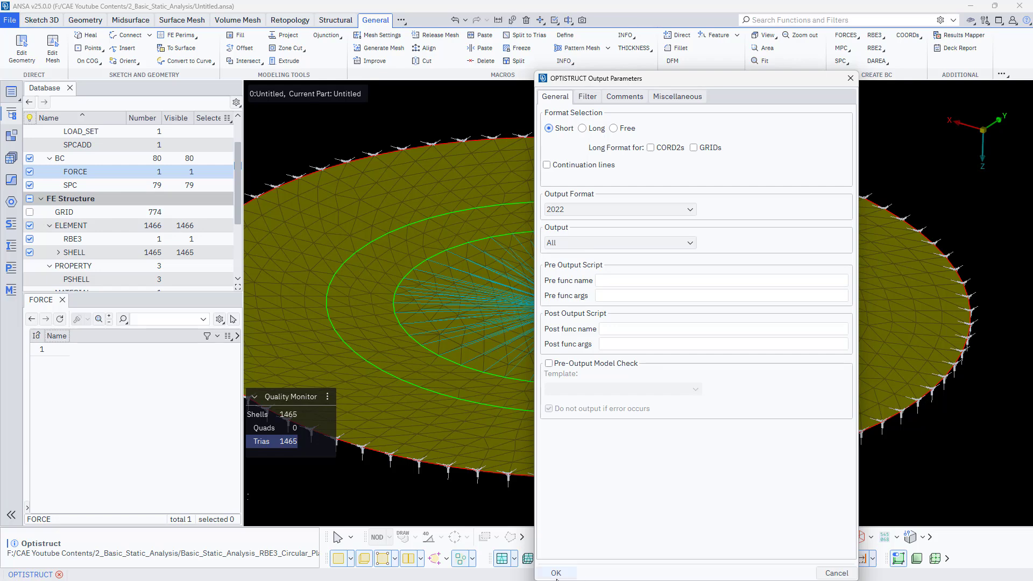
click(555, 574)
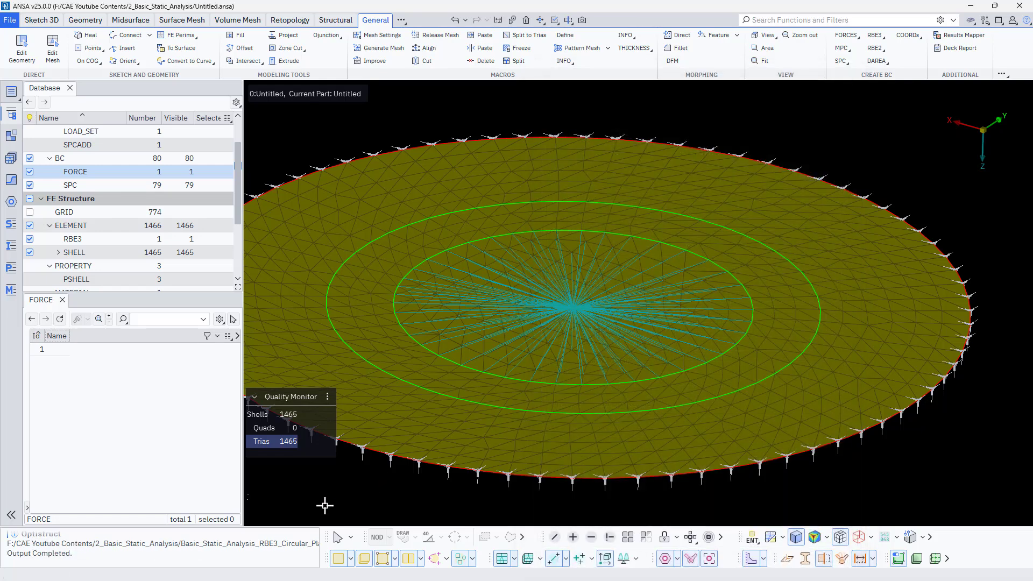
- Switch to the HyperWorks OptiStruct window and start a new session, discarding the current RBE2 model
key(super)
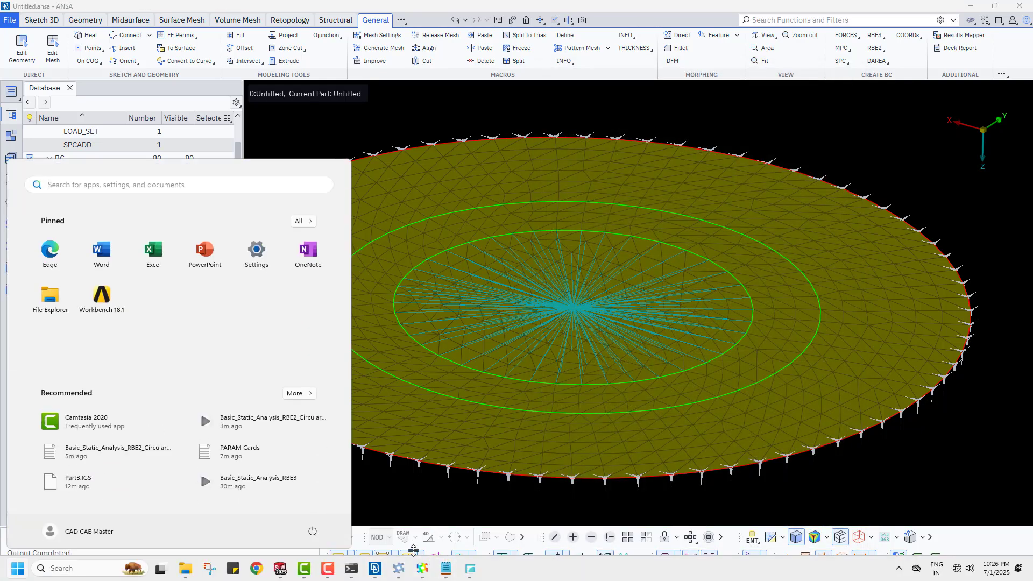
mouse_move(398, 571)
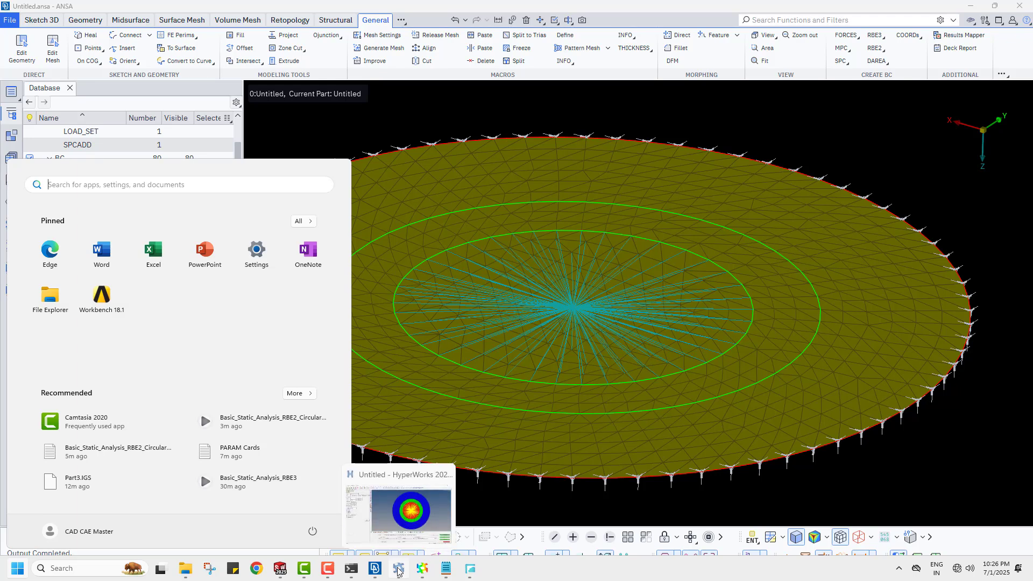
click(398, 571)
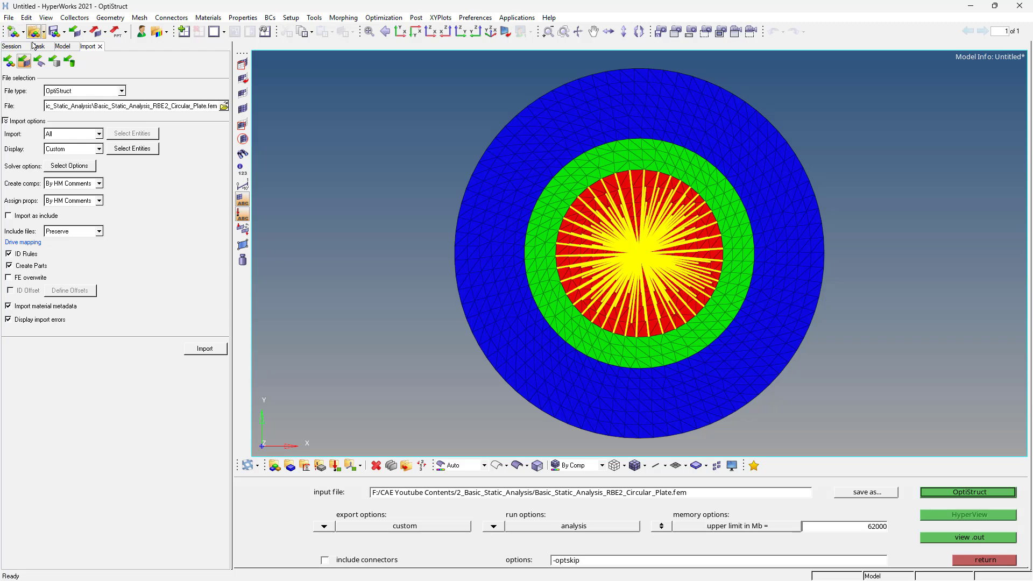
click(9, 17)
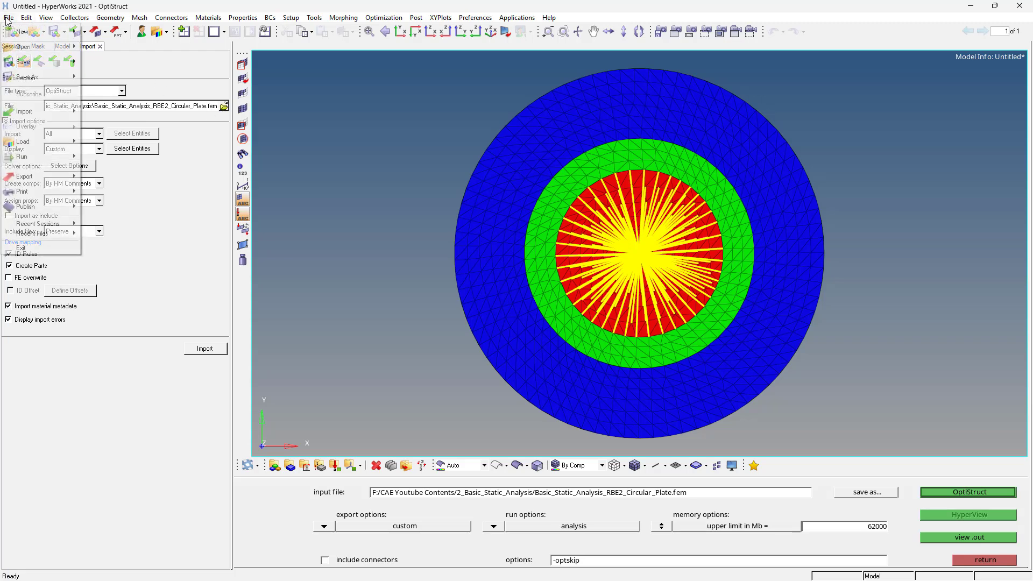
mouse_move(32, 33)
click(113, 34)
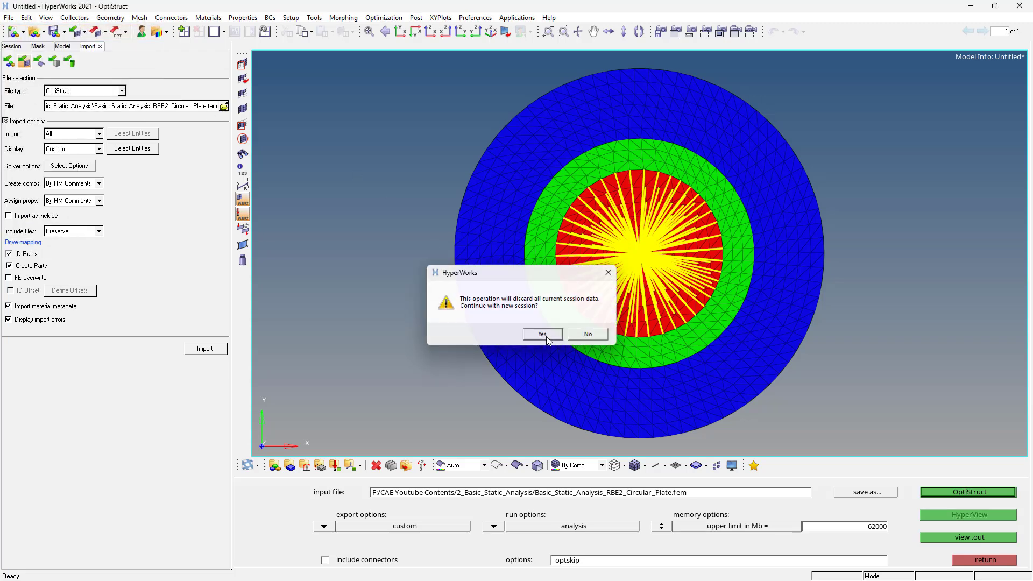
click(543, 334)
- Import the OptiStruct file Basic_Static_Analysis_RBE3_Circular_Plate.fem from the 2_Basic_Static_Analysis folder
click(224, 106)
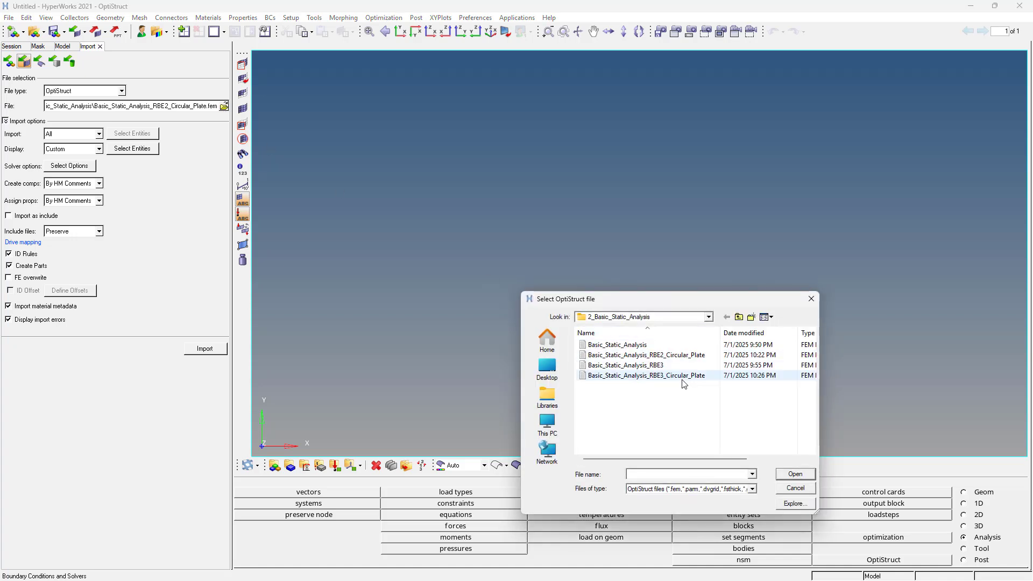
click(646, 375)
double_click(683, 377)
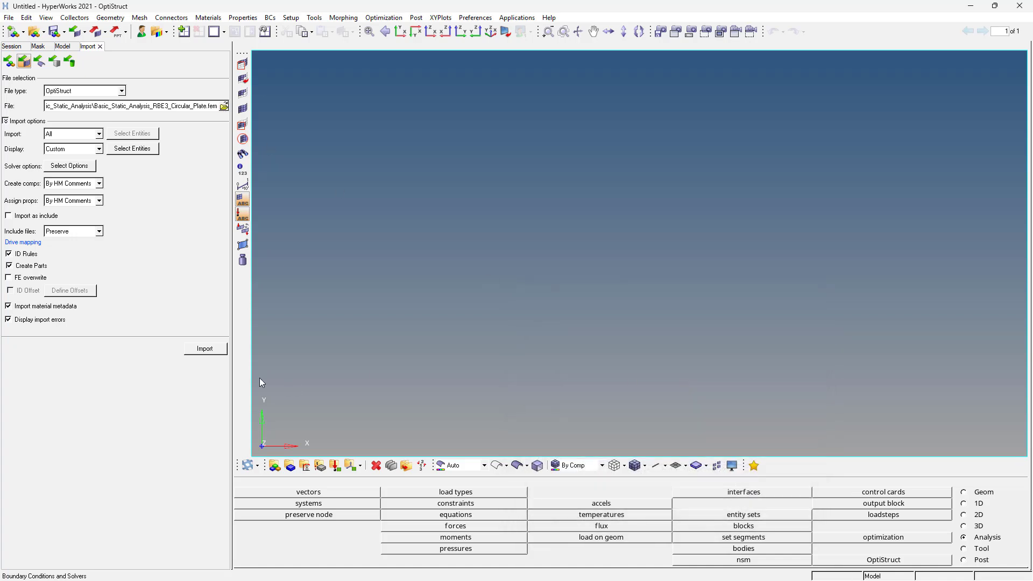
click(202, 350)
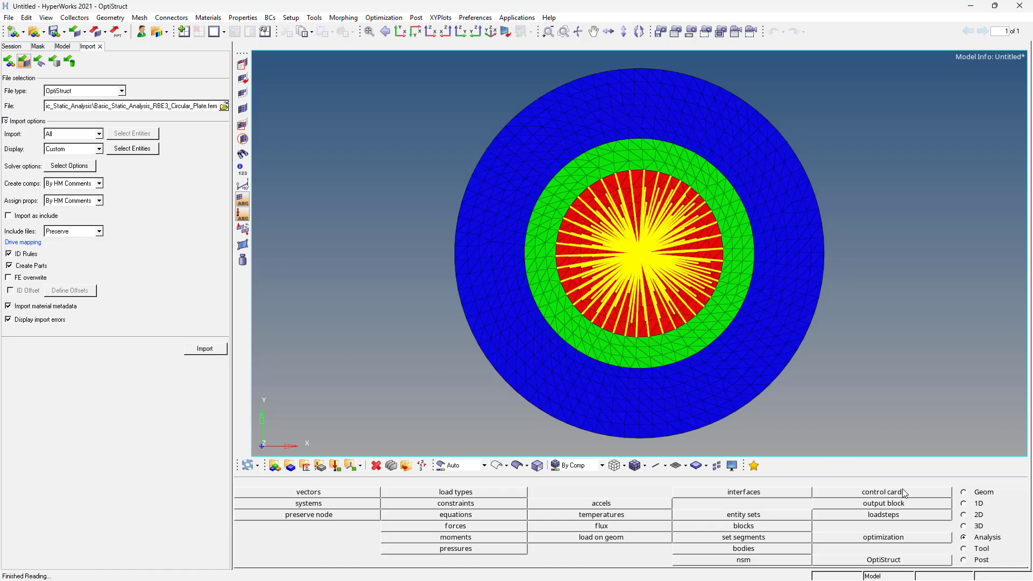
- Run the OptiStruct analysis of the RBE3 plate, overwriting the existing .fem file, and close the solver window once the job completes
click(900, 557)
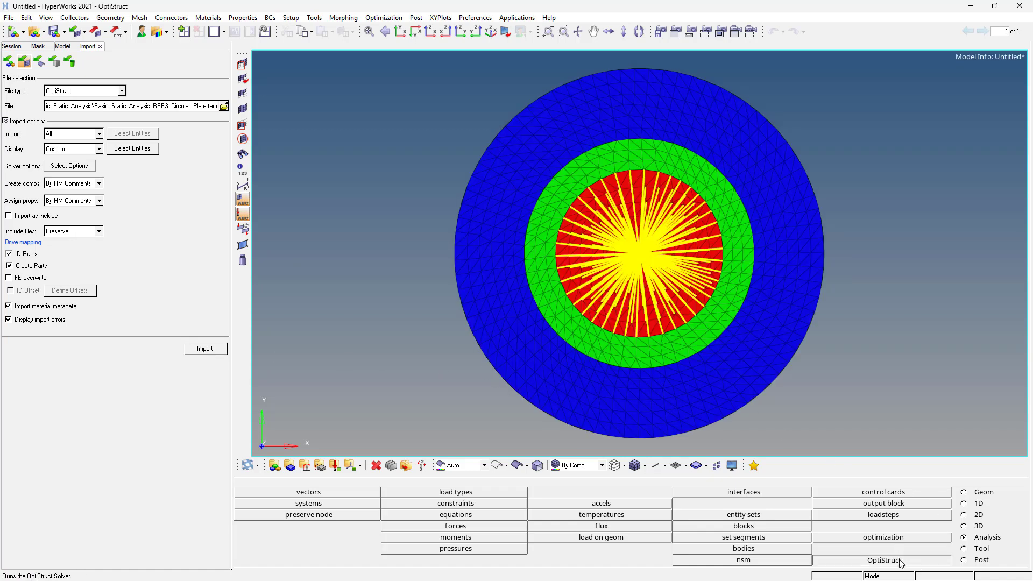
click(956, 494)
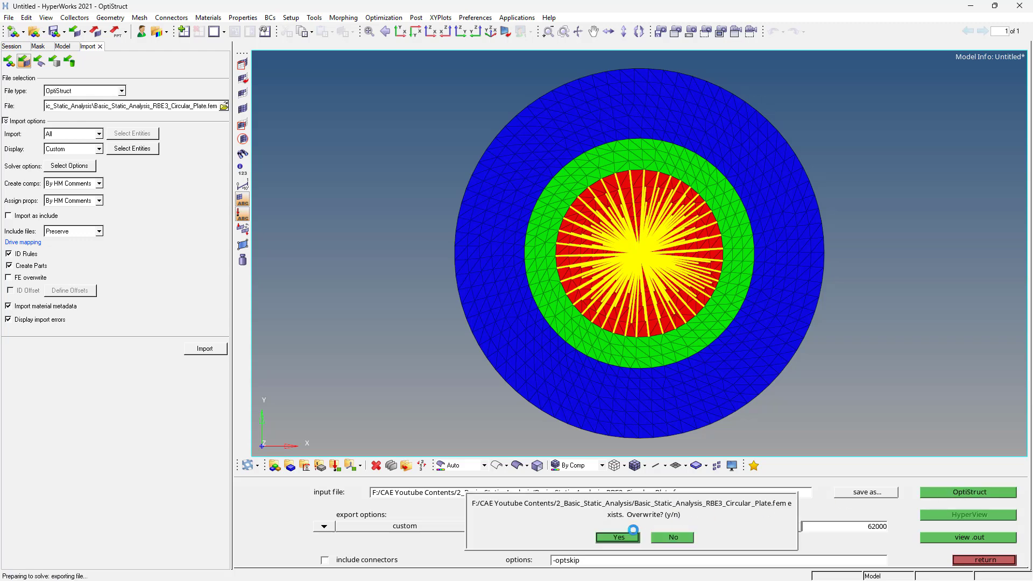
click(633, 532)
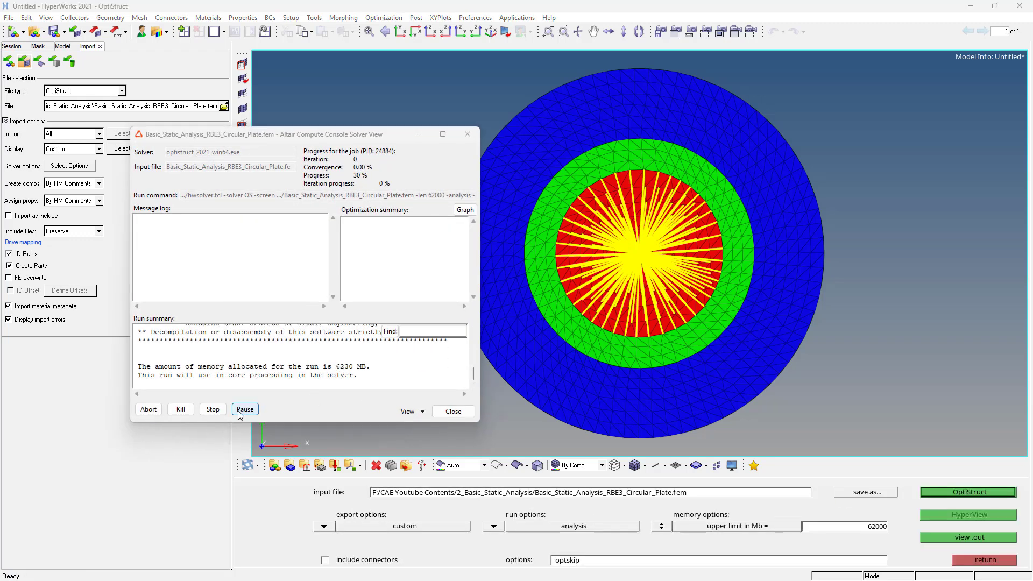
click(453, 411)
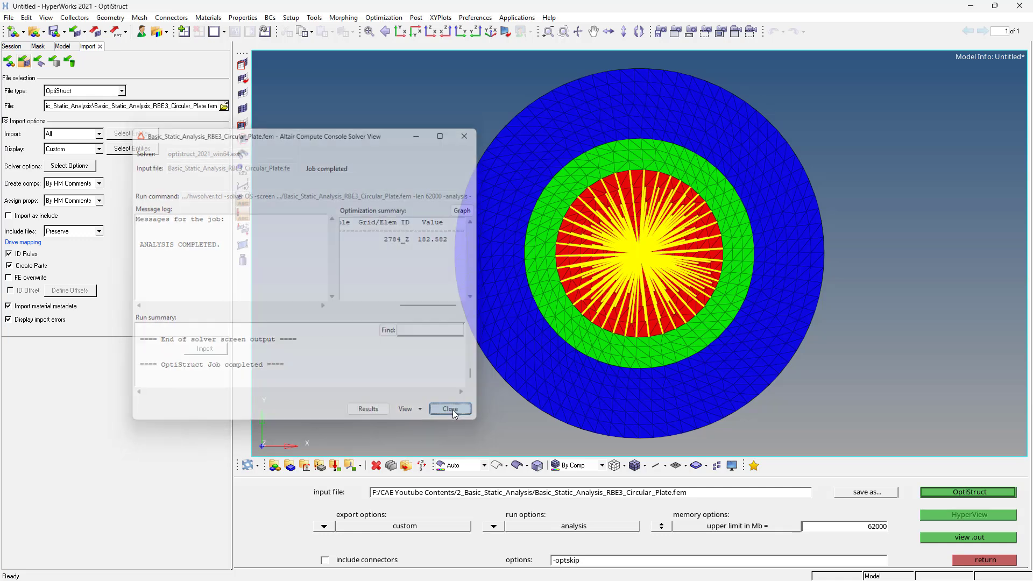
- Switch to the Basic_Static_Analysis.mvw results window and load Basic_Static_Analysis_RBE3_Circular_Plate.h3d as model and results in the empty view
key(super)
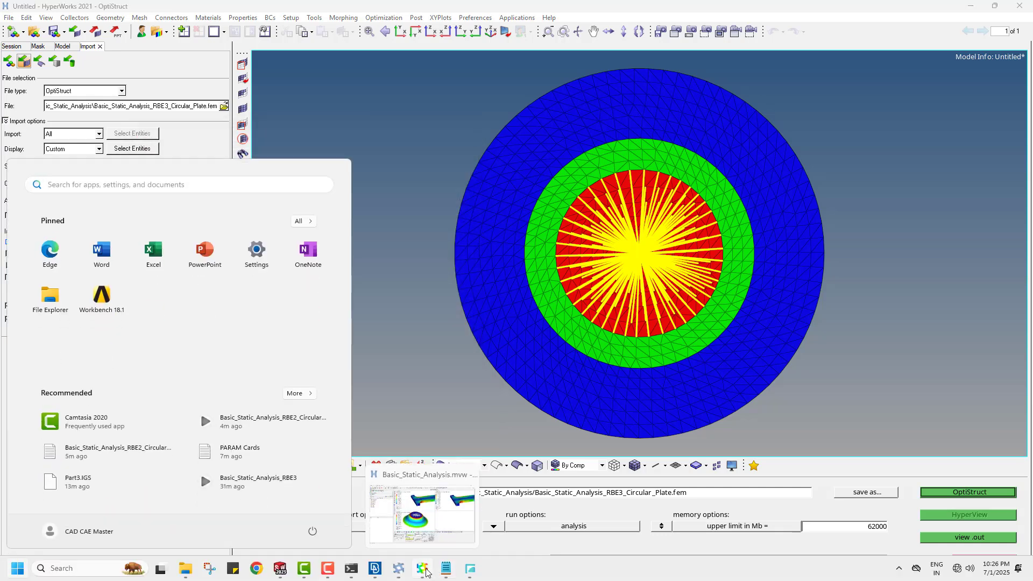
click(422, 569)
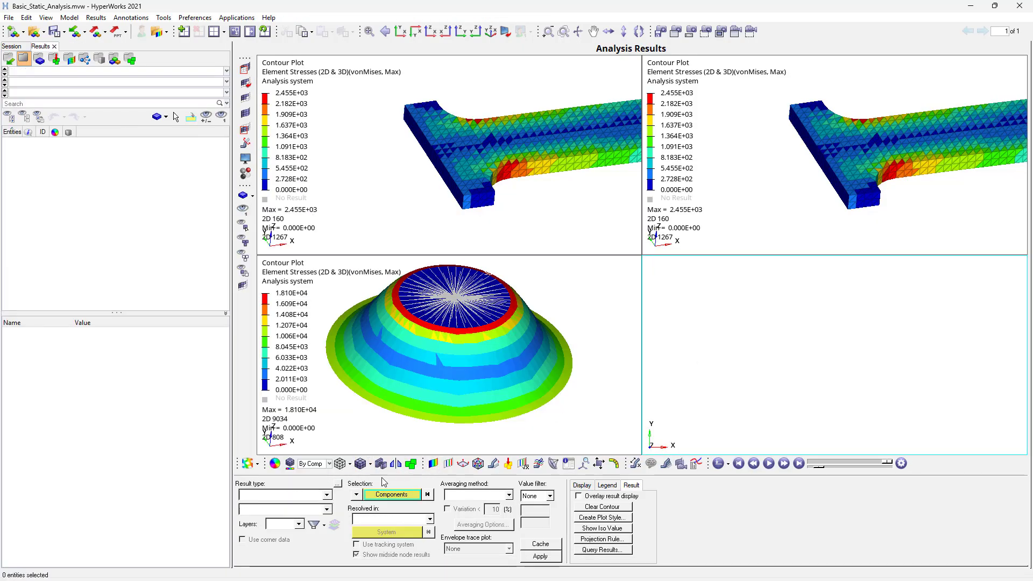
click(34, 30)
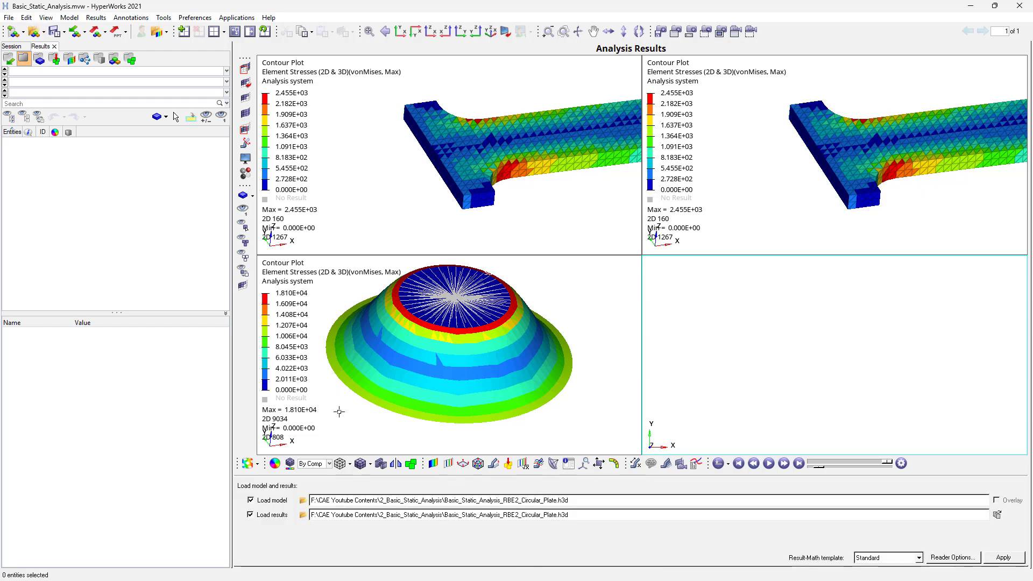
click(303, 500)
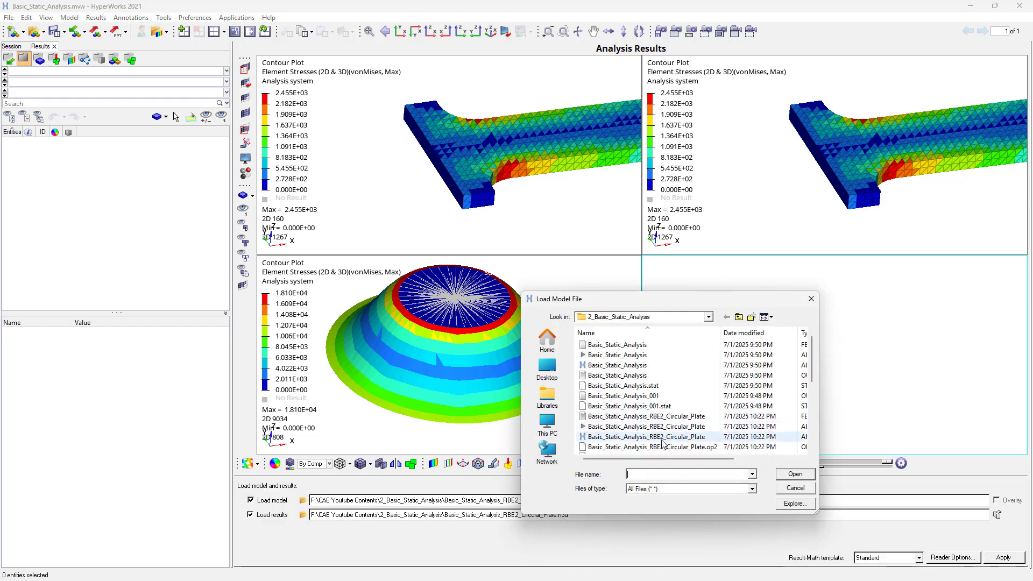
scroll(670, 437, down, 3)
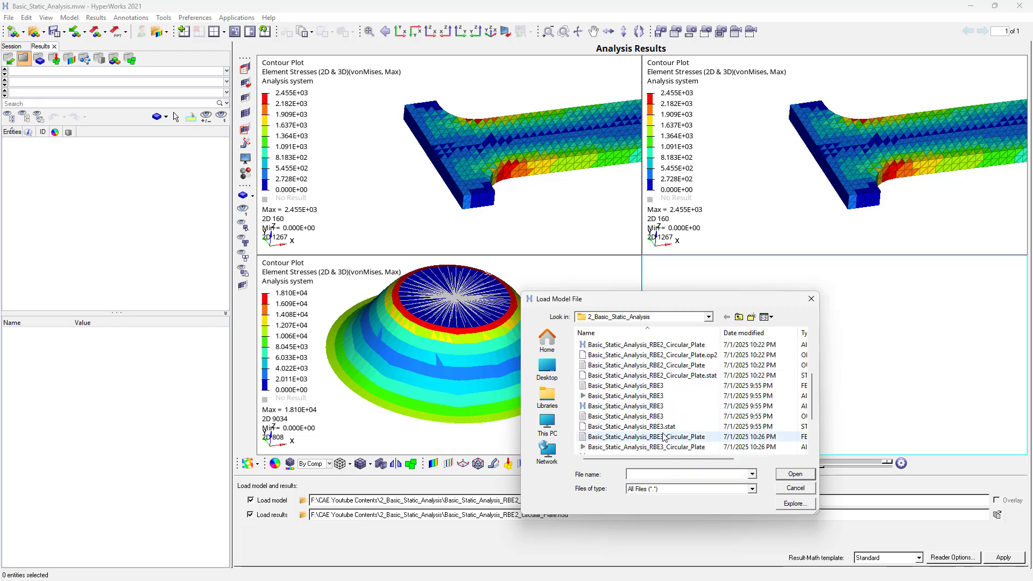
click(641, 398)
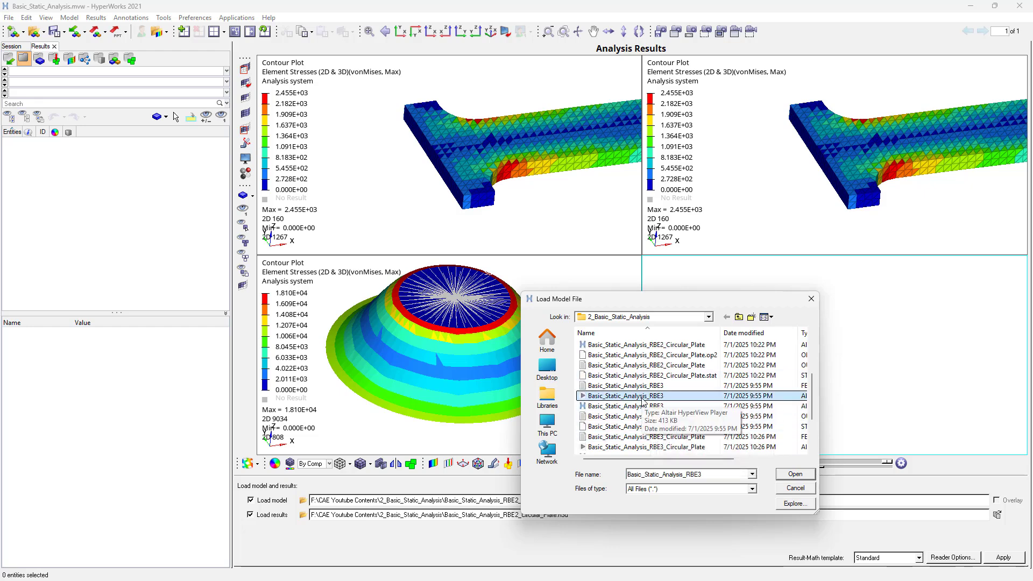
click(651, 447)
scroll(652, 425, down, 2)
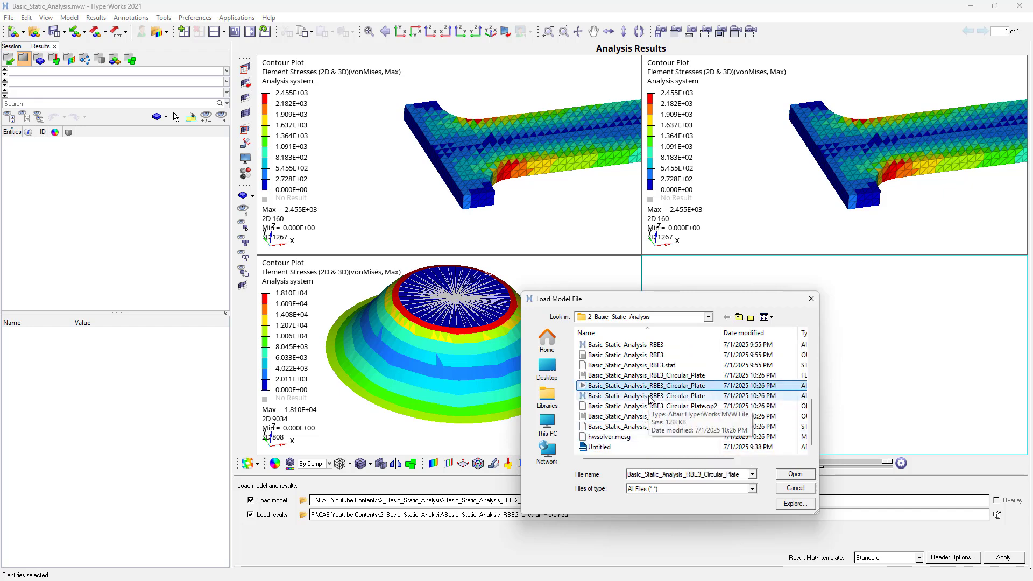
double_click(651, 387)
click(1002, 558)
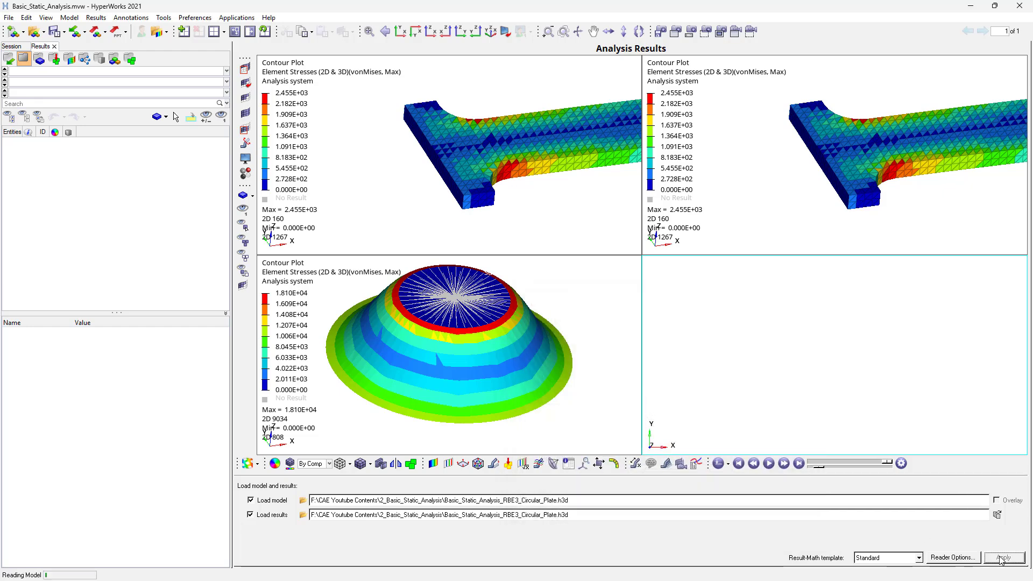
- Plot the displacement magnitude contour on the RBE3 plate with the whole deformed shape in view
ctrl+scroll(740, 414, down, 4)
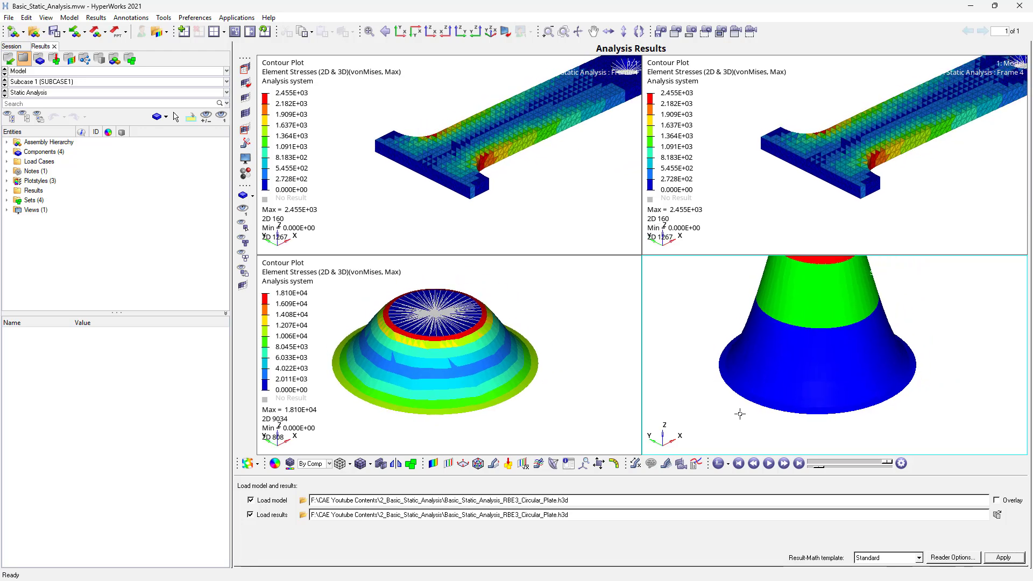
ctrl+right_drag(790, 334, 760, 386)
ctrl+scroll(760, 386, down, 2)
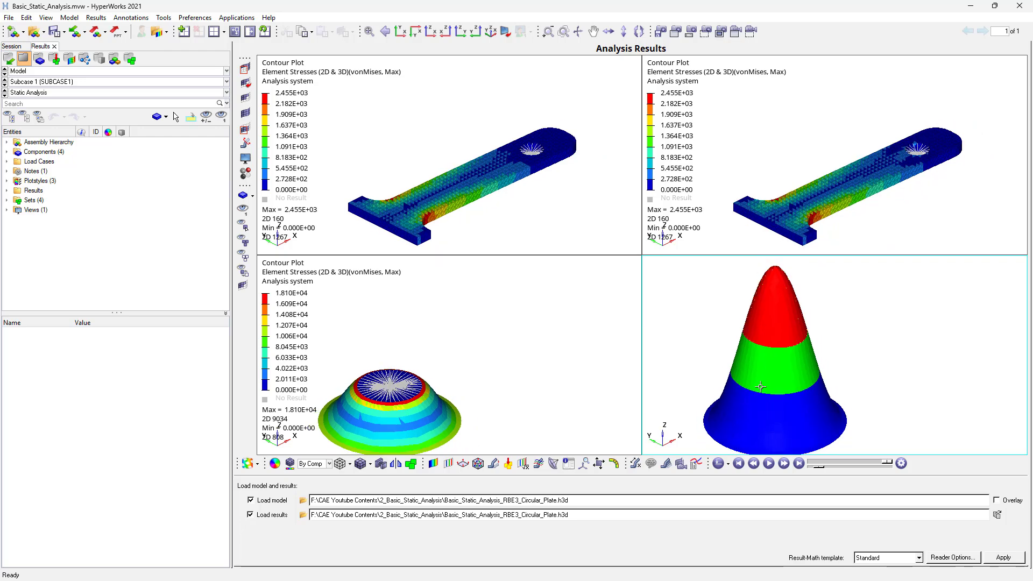
click(433, 464)
click(553, 558)
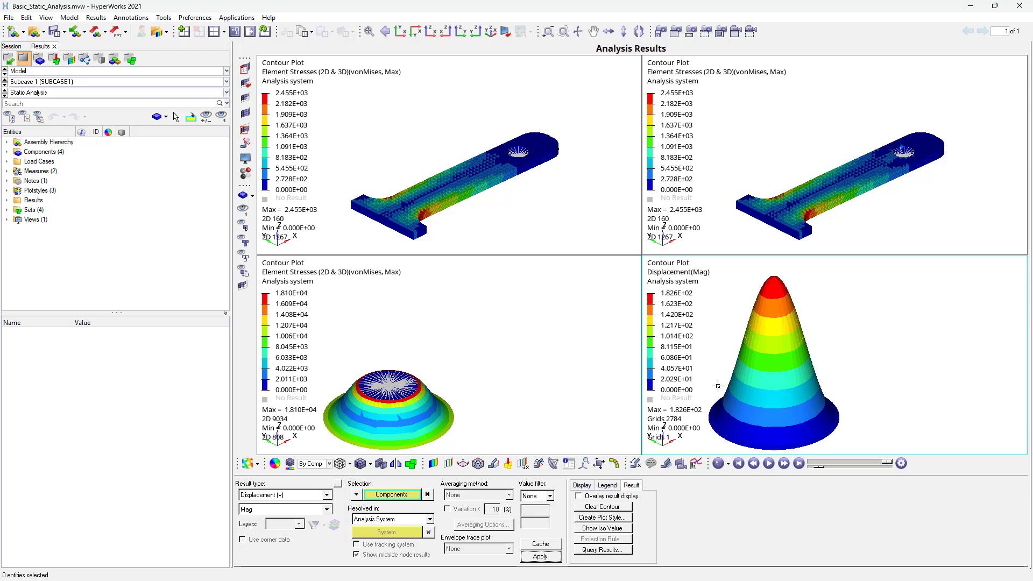
mouse_move(894, 356)
ctrl+mouse_down()
mouse_move(902, 369)
mouse_move(892, 361)
ctrl+mouse_up()
ctrl+right_drag(893, 361, 894, 362)
ctrl+right_drag(894, 362, 918, 346)
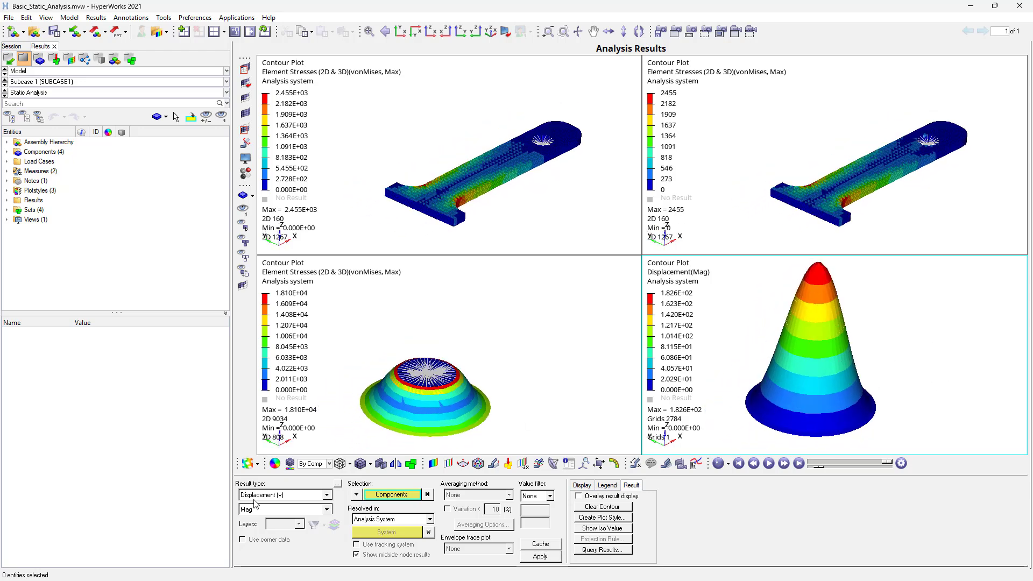
- Plot the vonMises Element Stresses (2D & 3D) contour on the RBE3 plate with the Max layer
click(271, 493)
click(269, 513)
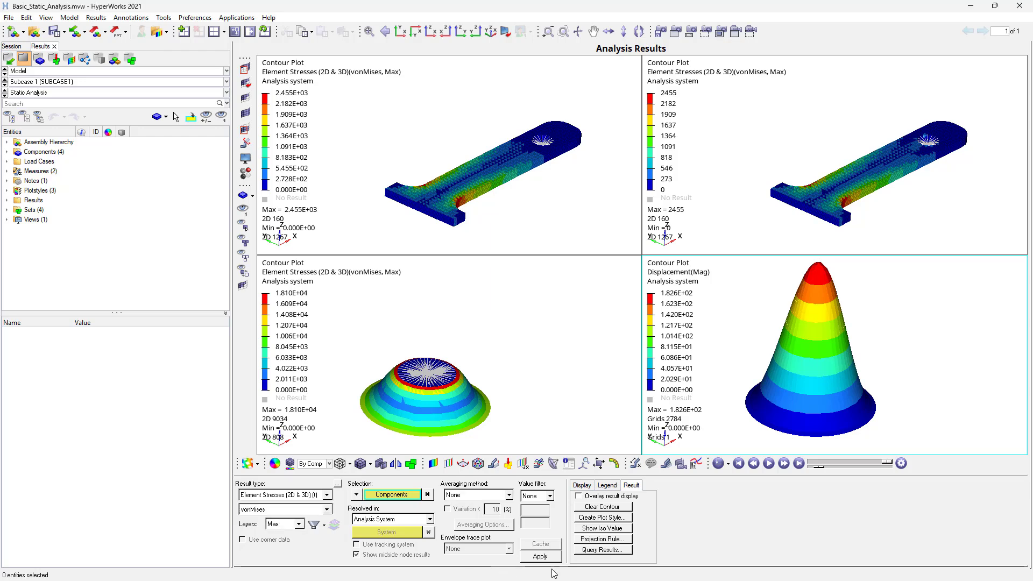
click(539, 557)
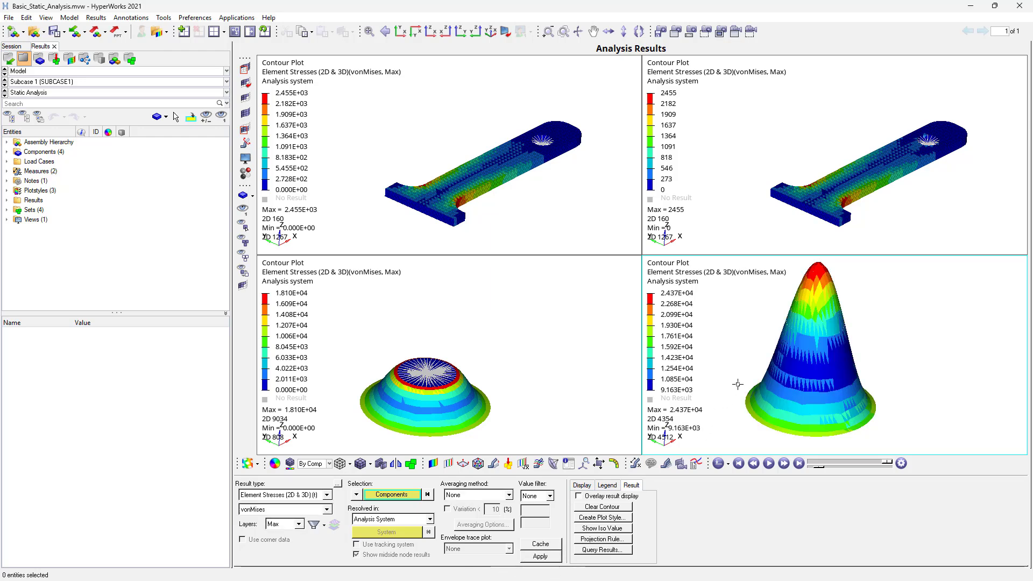
mouse_move(737, 386)
ctrl+mouse_down()
mouse_move(740, 405)
mouse_move(764, 386)
ctrl+mouse_up()
- Plot the Element Strain Energy contour on the RBE3 plate
click(304, 494)
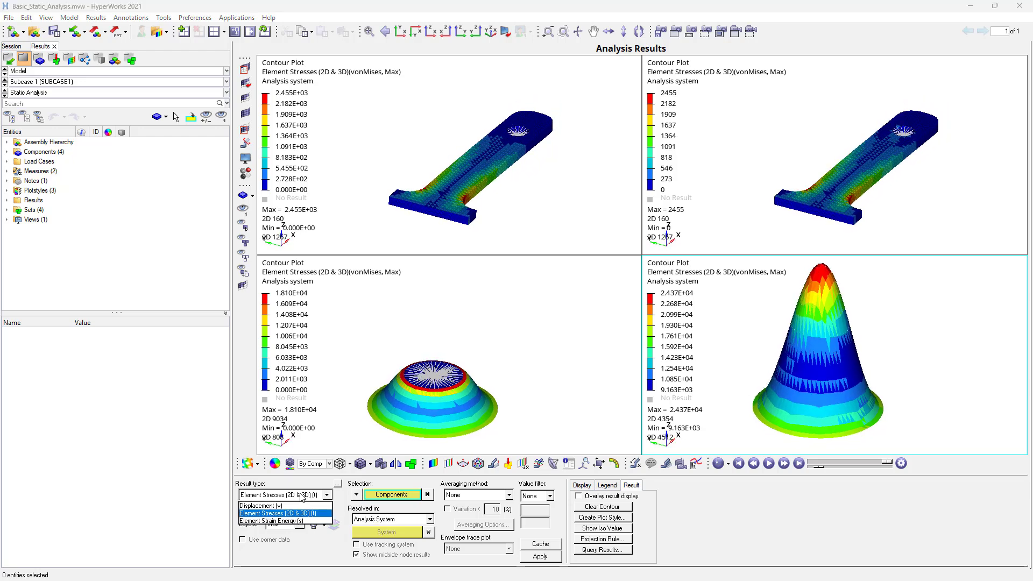
click(269, 521)
click(539, 557)
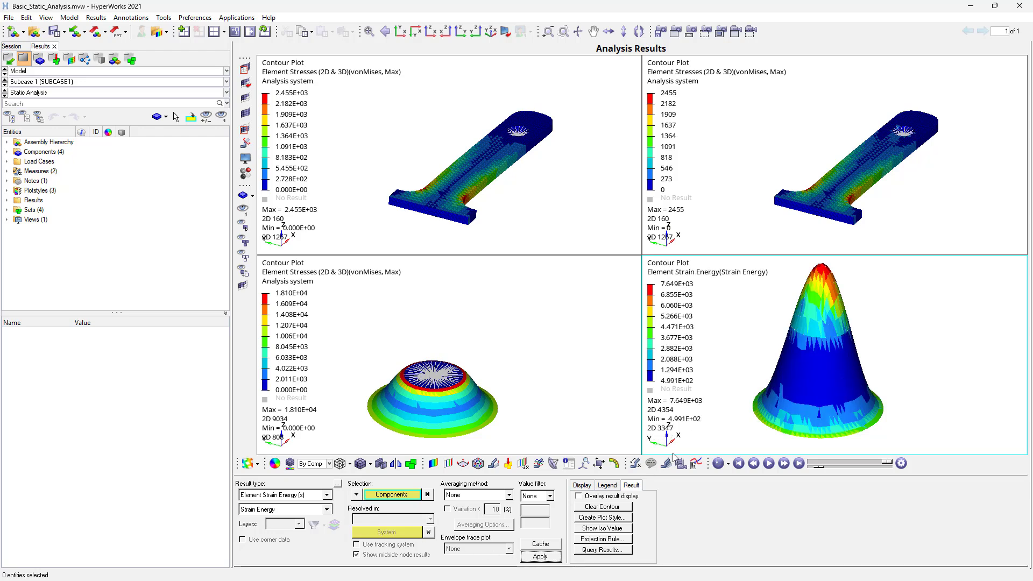
- Plot the Element Strain Energy contour on the RBE2 plate and compare its deformed shape with the RBE3 plate
click(585, 430)
click(289, 495)
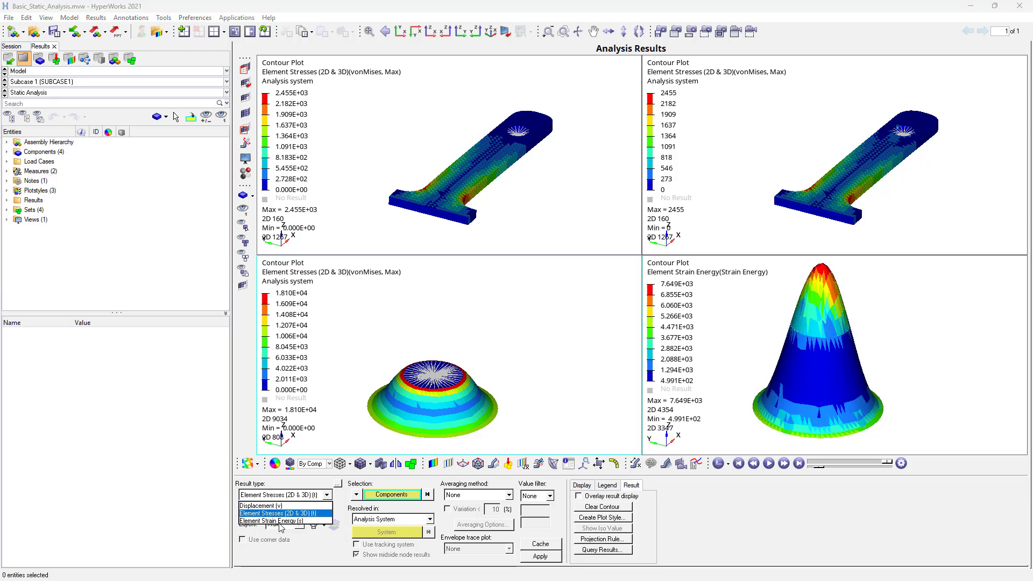
click(279, 520)
click(540, 556)
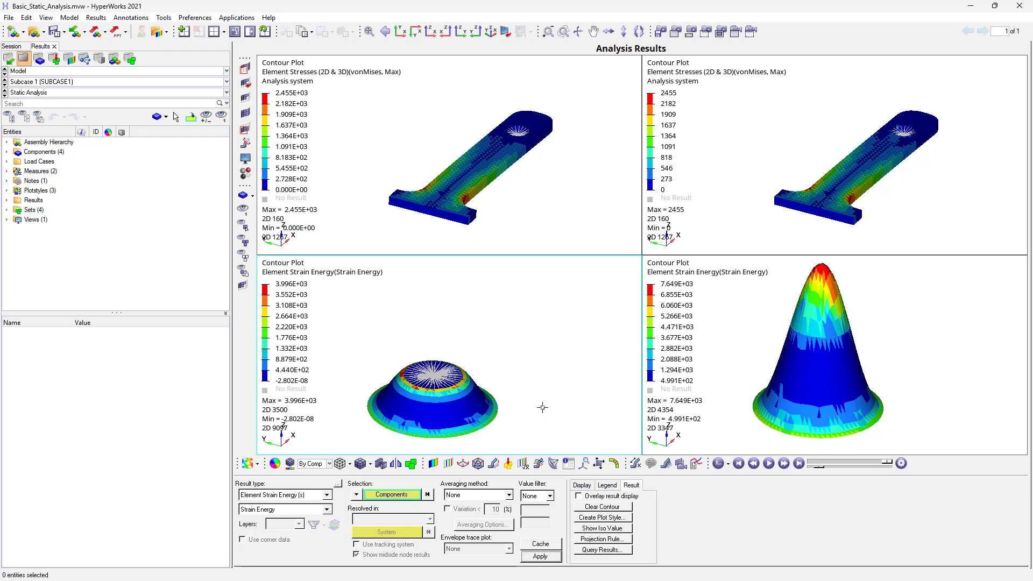
mouse_move(543, 408)
ctrl+mouse_down()
mouse_move(549, 429)
mouse_move(537, 418)
mouse_move(551, 398)
ctrl+mouse_up()
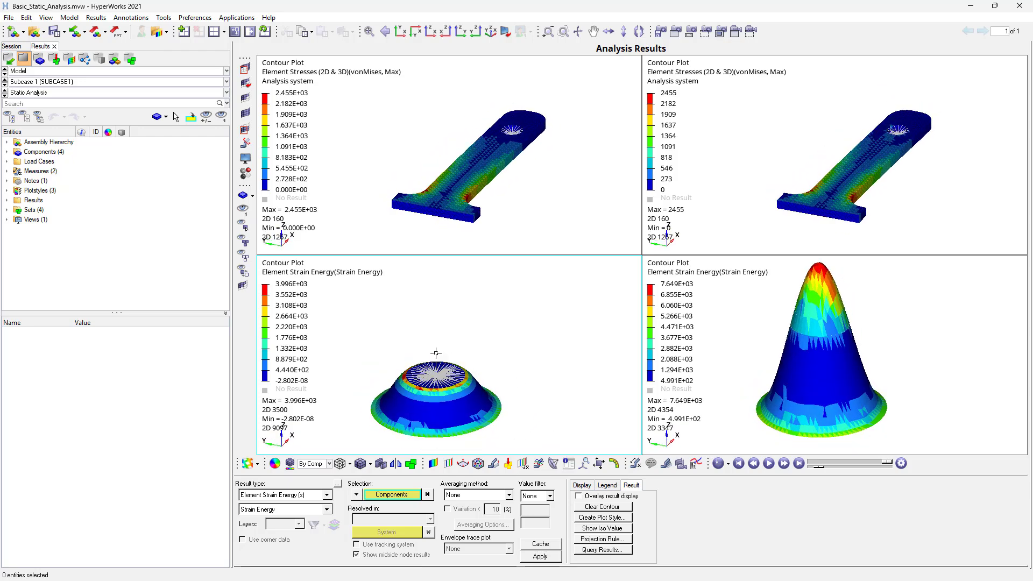
mouse_move(530, 319)
ctrl+mouse_down()
mouse_move(537, 362)
mouse_move(532, 333)
mouse_move(544, 313)
mouse_move(532, 330)
ctrl+mouse_up()
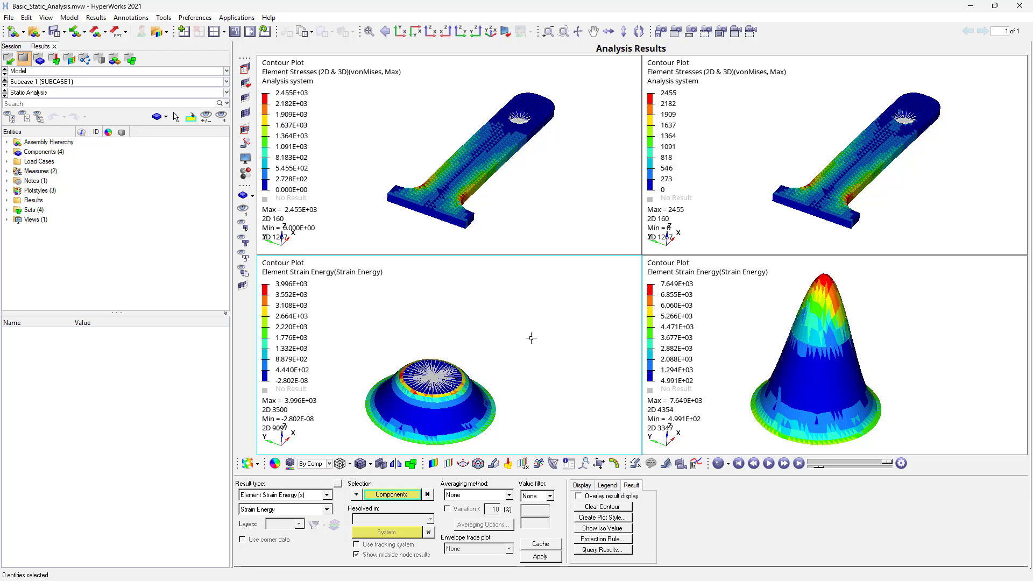
ctrl+drag(531, 338, 535, 326)
ctrl+right_drag(527, 344, 543, 344)
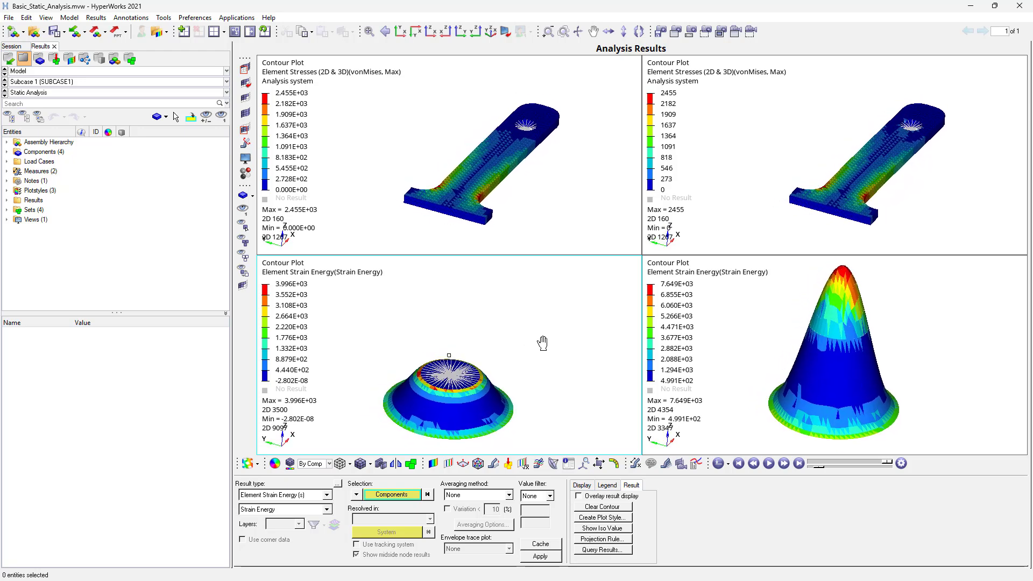